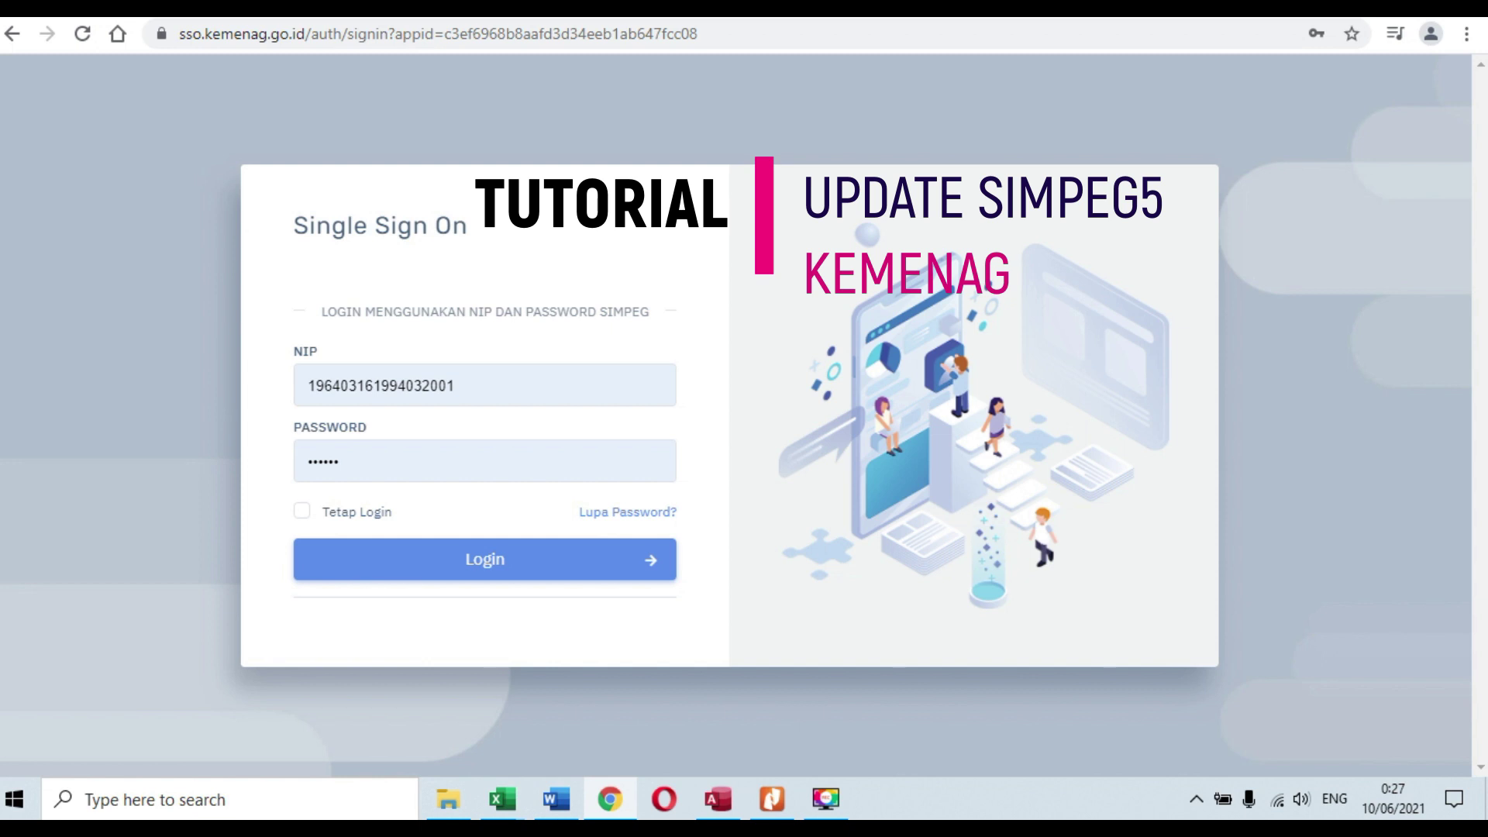
Step: Bring the Document1 Word file that holds the SIMPEG5 web address to the front
mouse_move(551, 815)
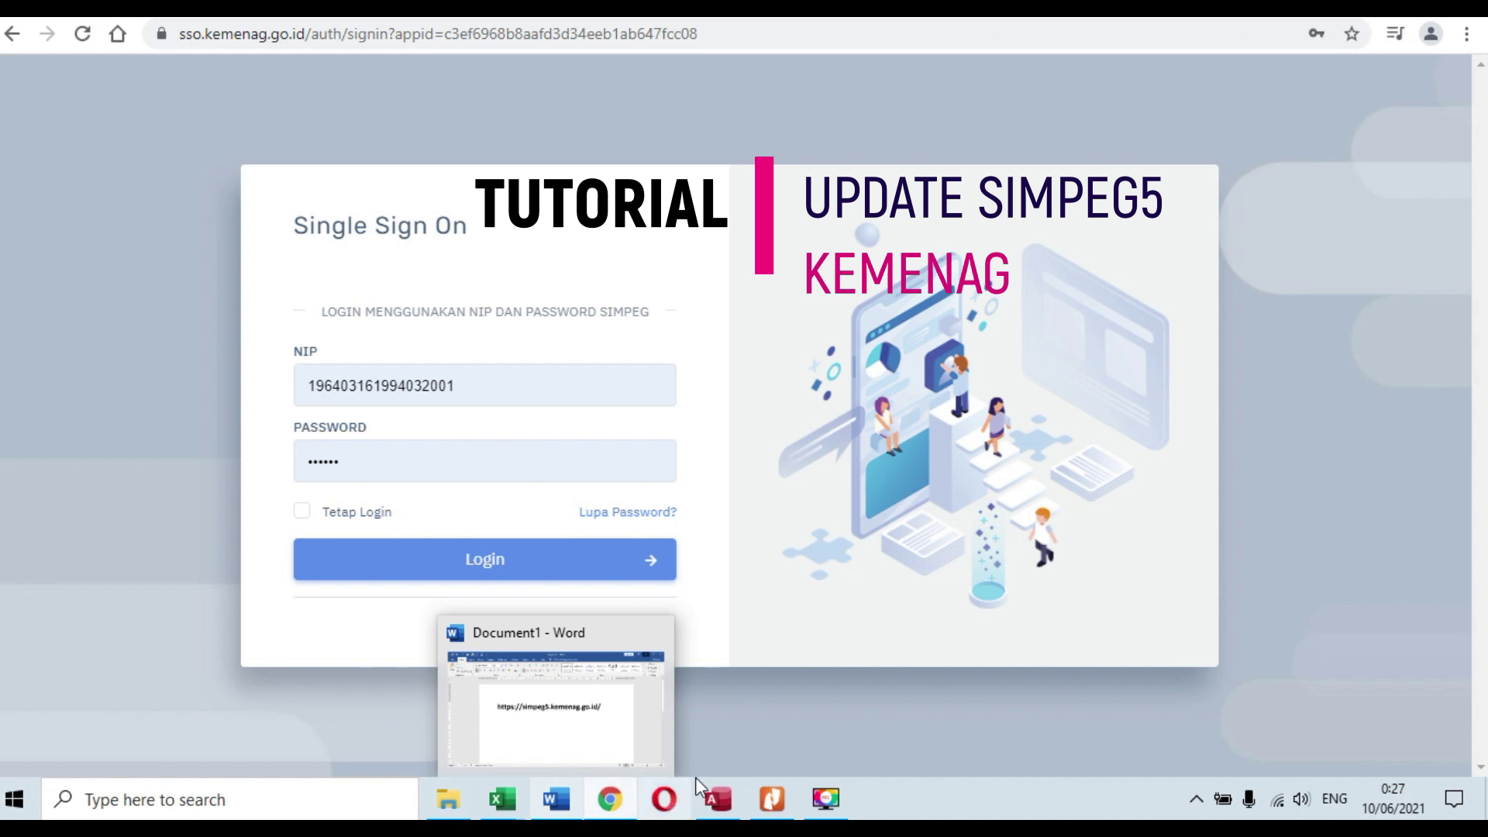
left_click(624, 750)
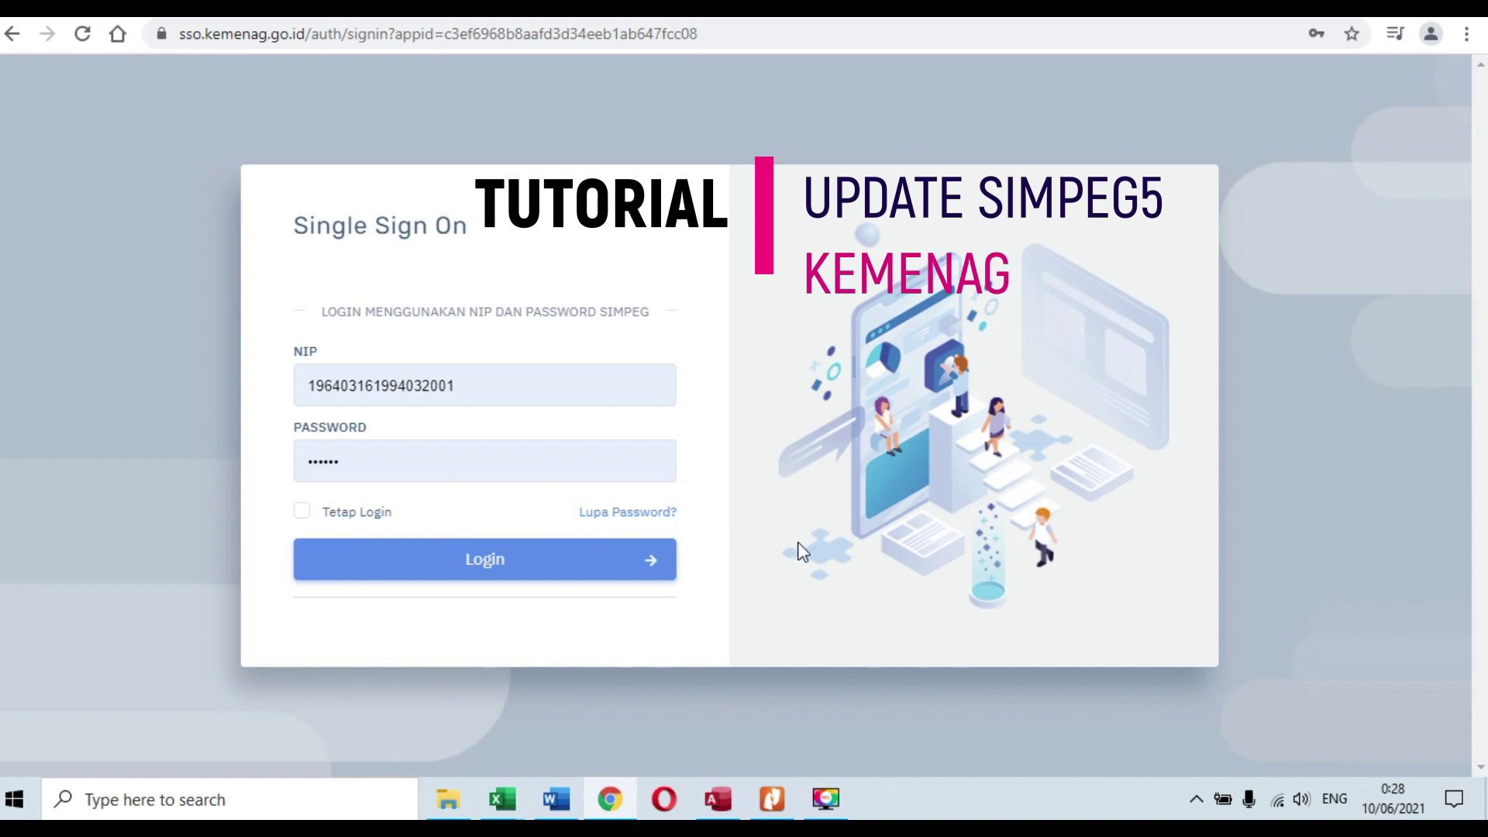
left_click(553, 806)
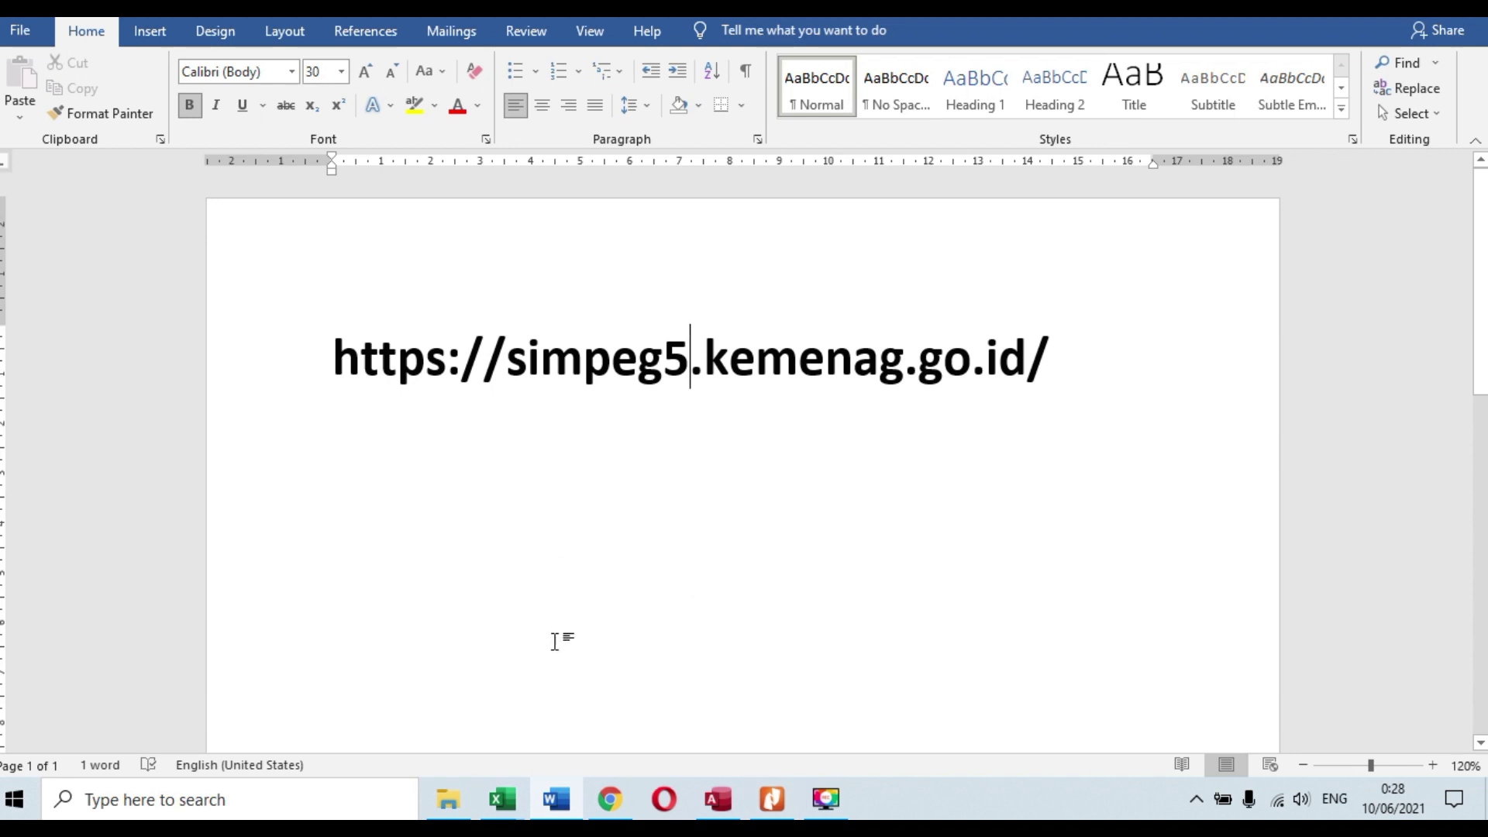
left_click_drag(335, 357, 1193, 362)
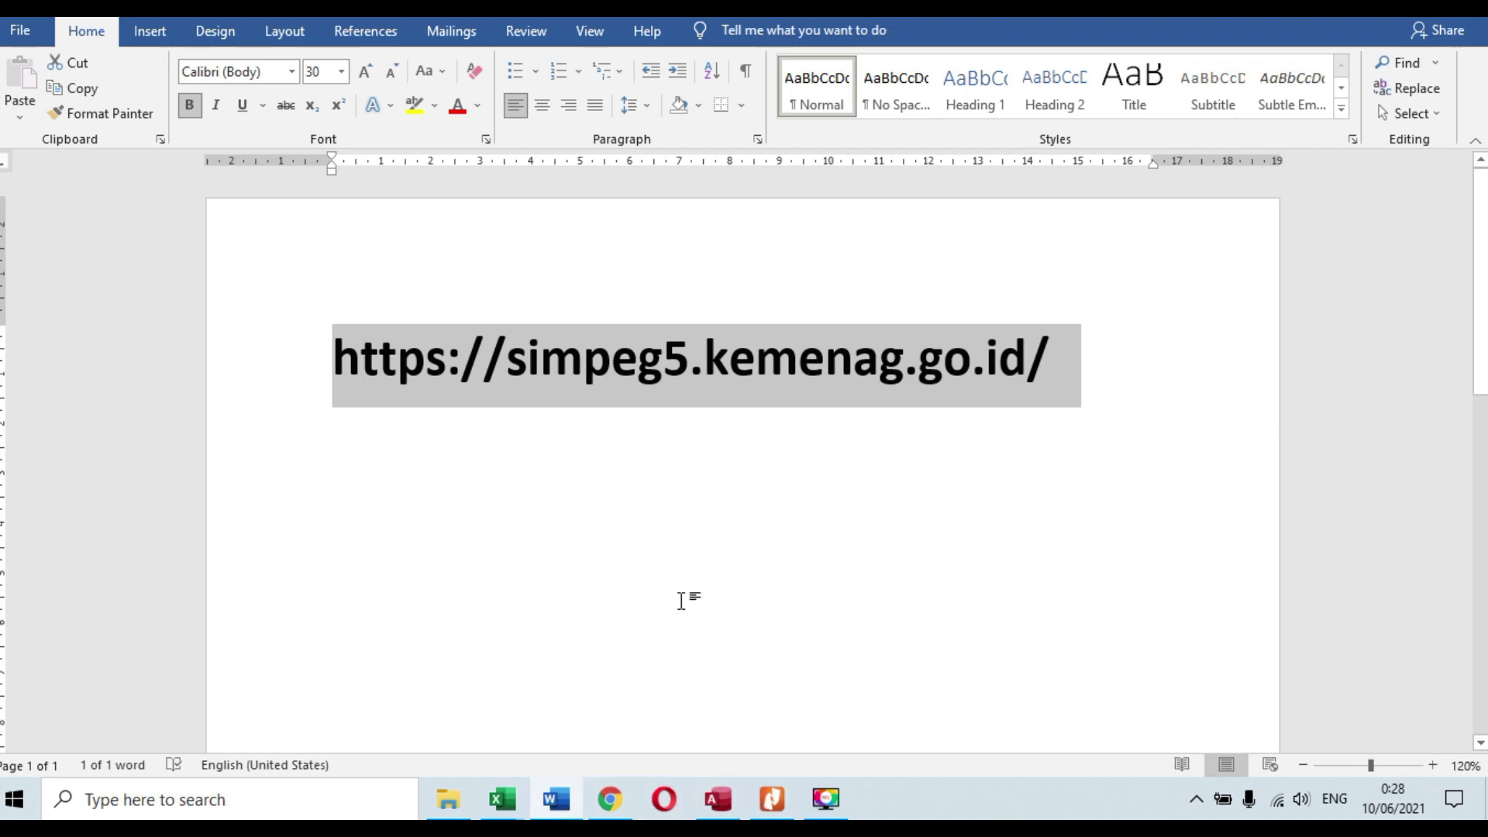
left_click(866, 614)
left_click(610, 799)
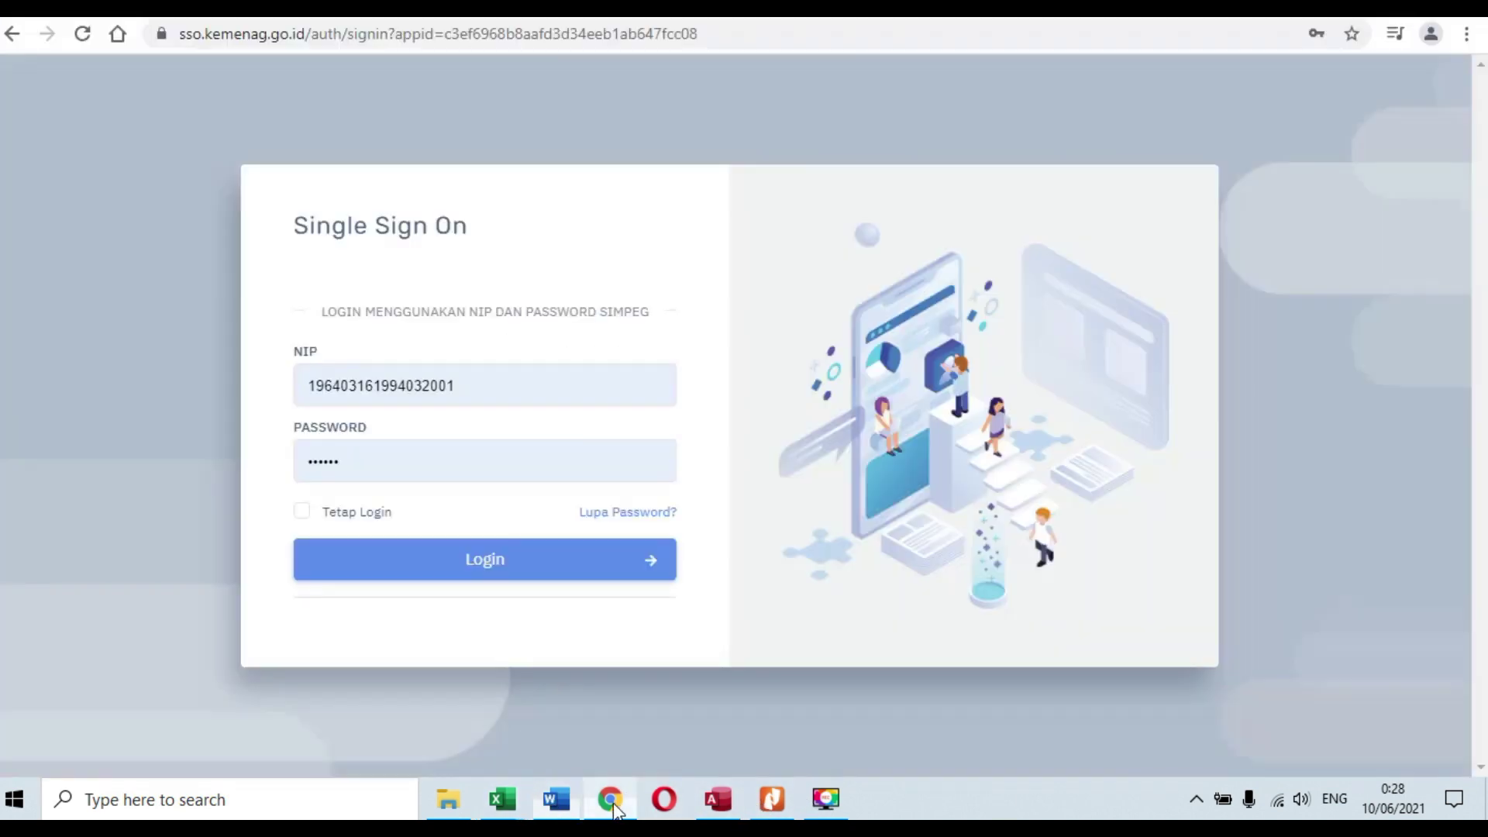
left_click(481, 31)
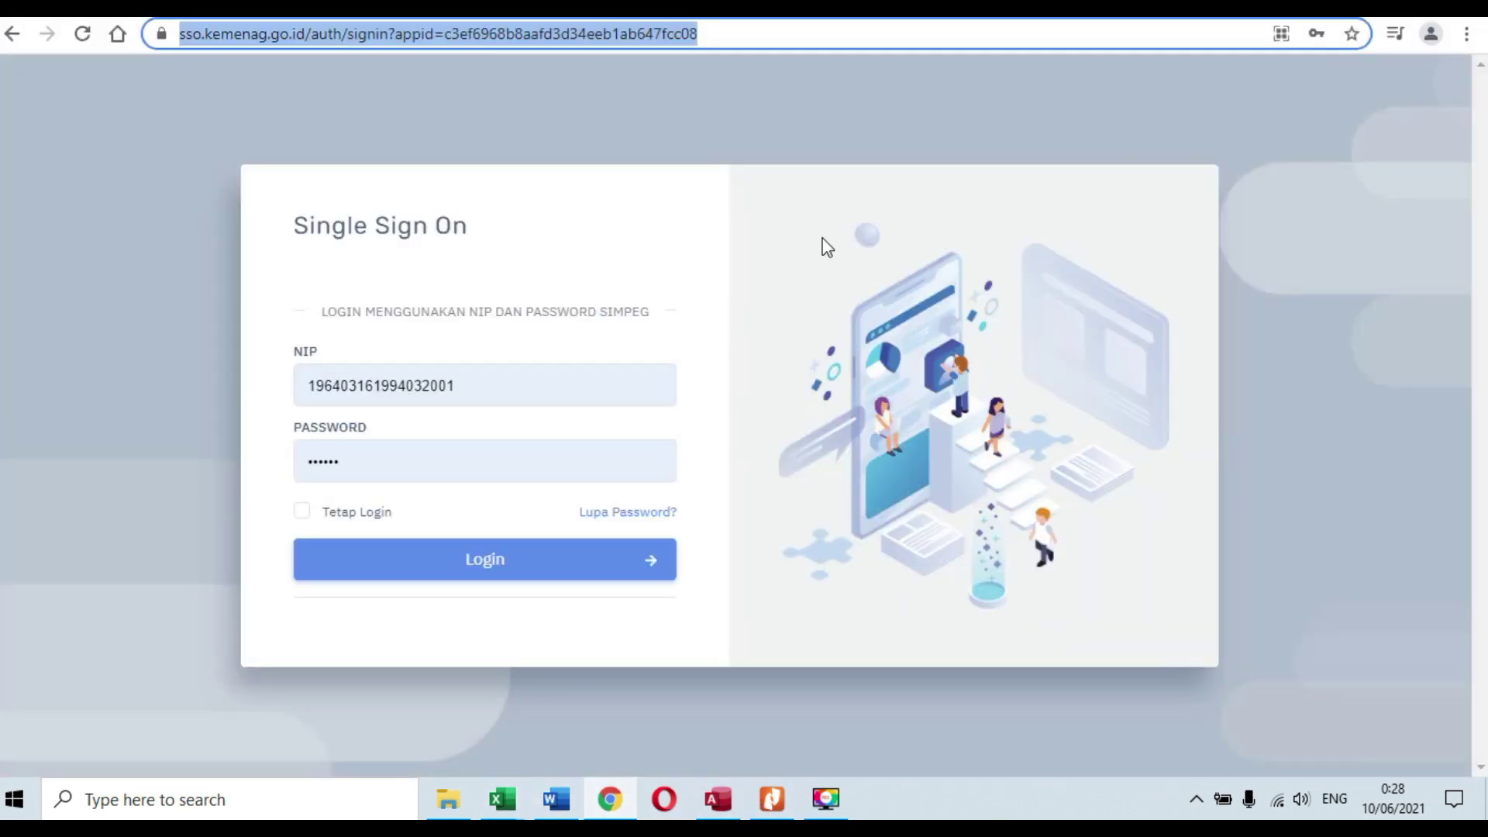
type("simpeg5.kemenag.go.id")
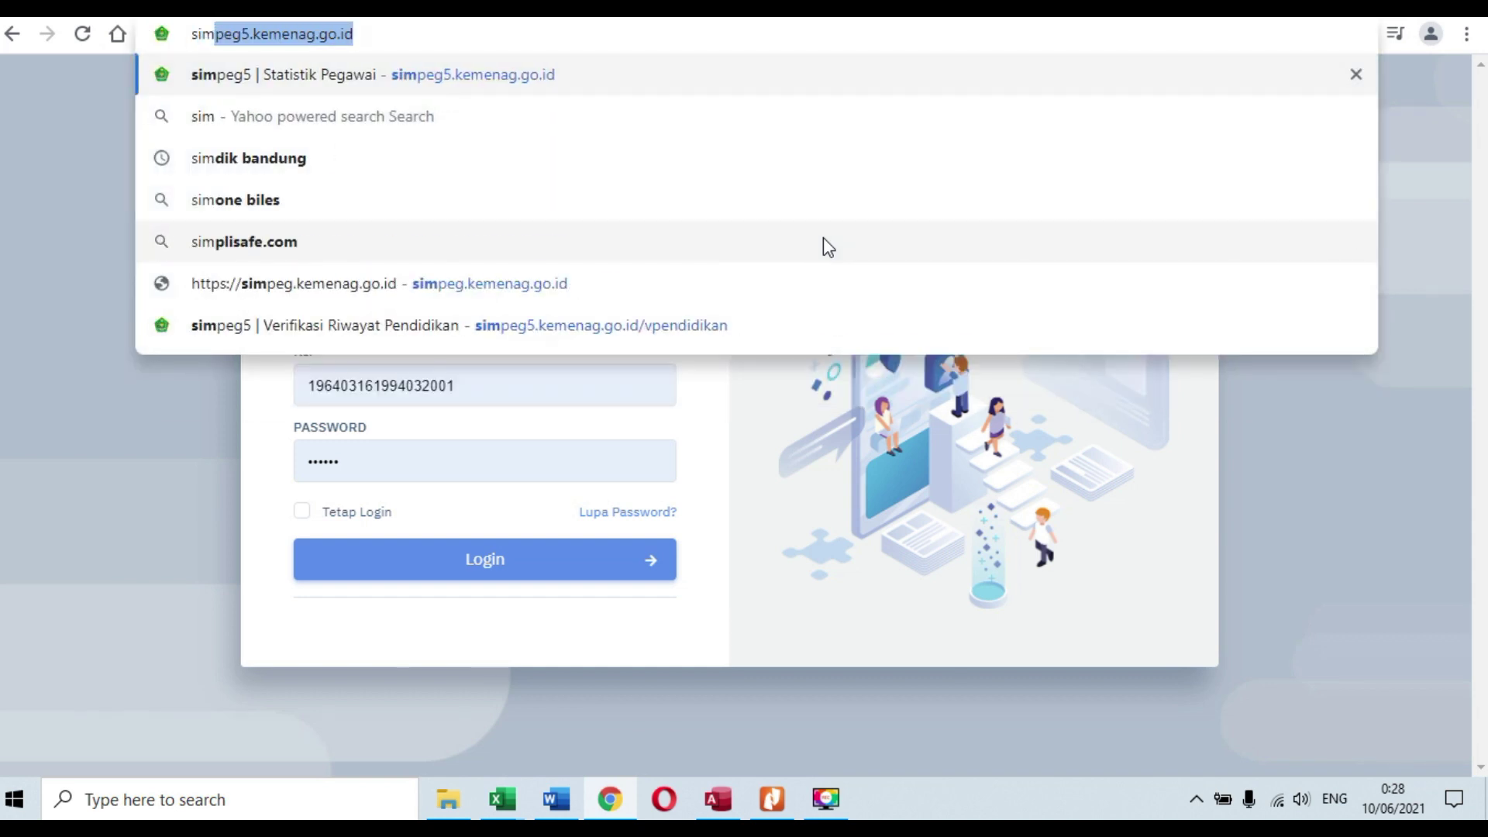
key("Return")
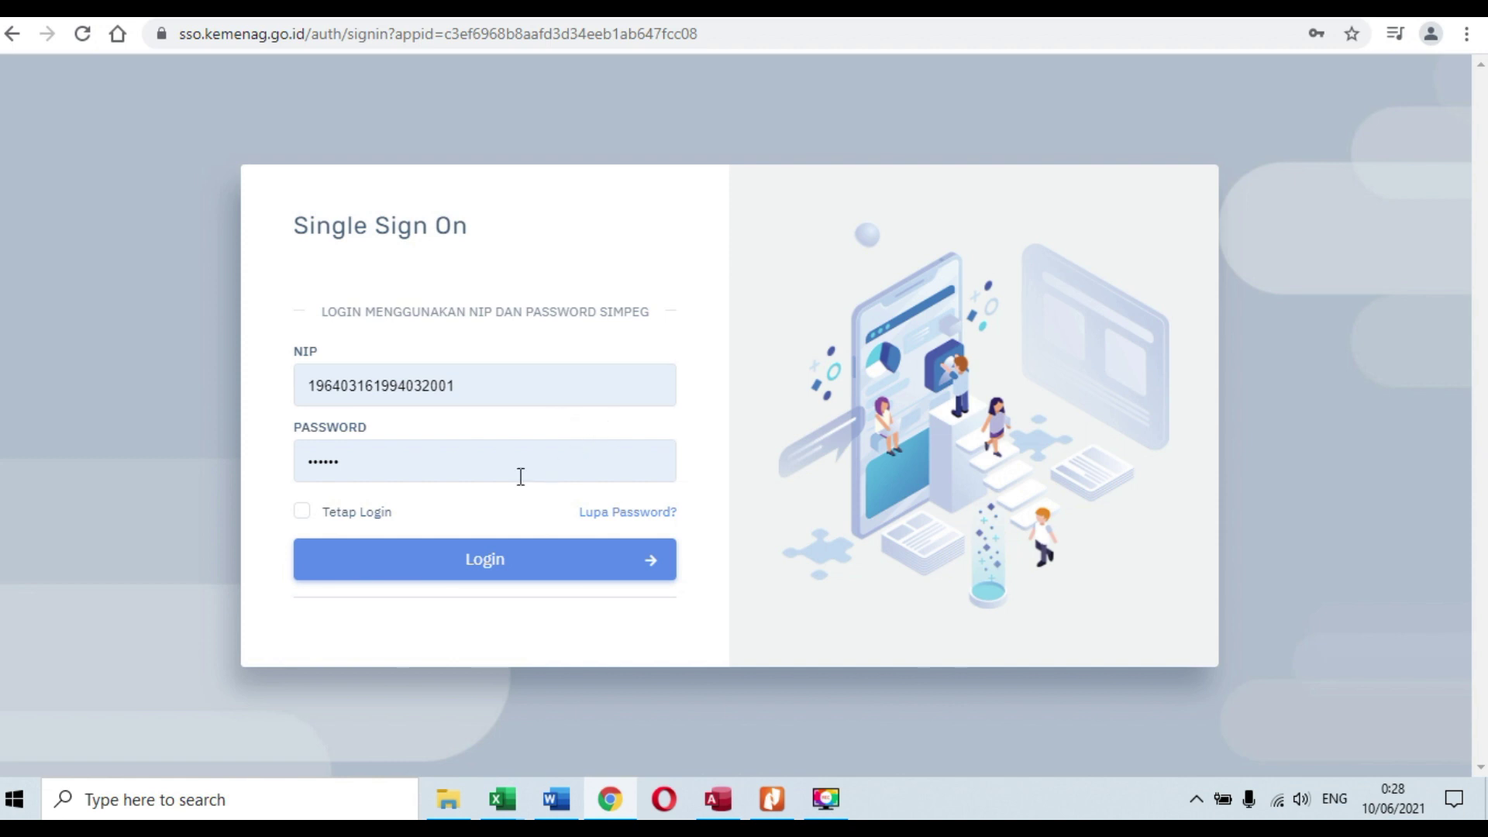
Step: Replace the password in the Single Sign On form with the account password and log in
left_click(498, 385)
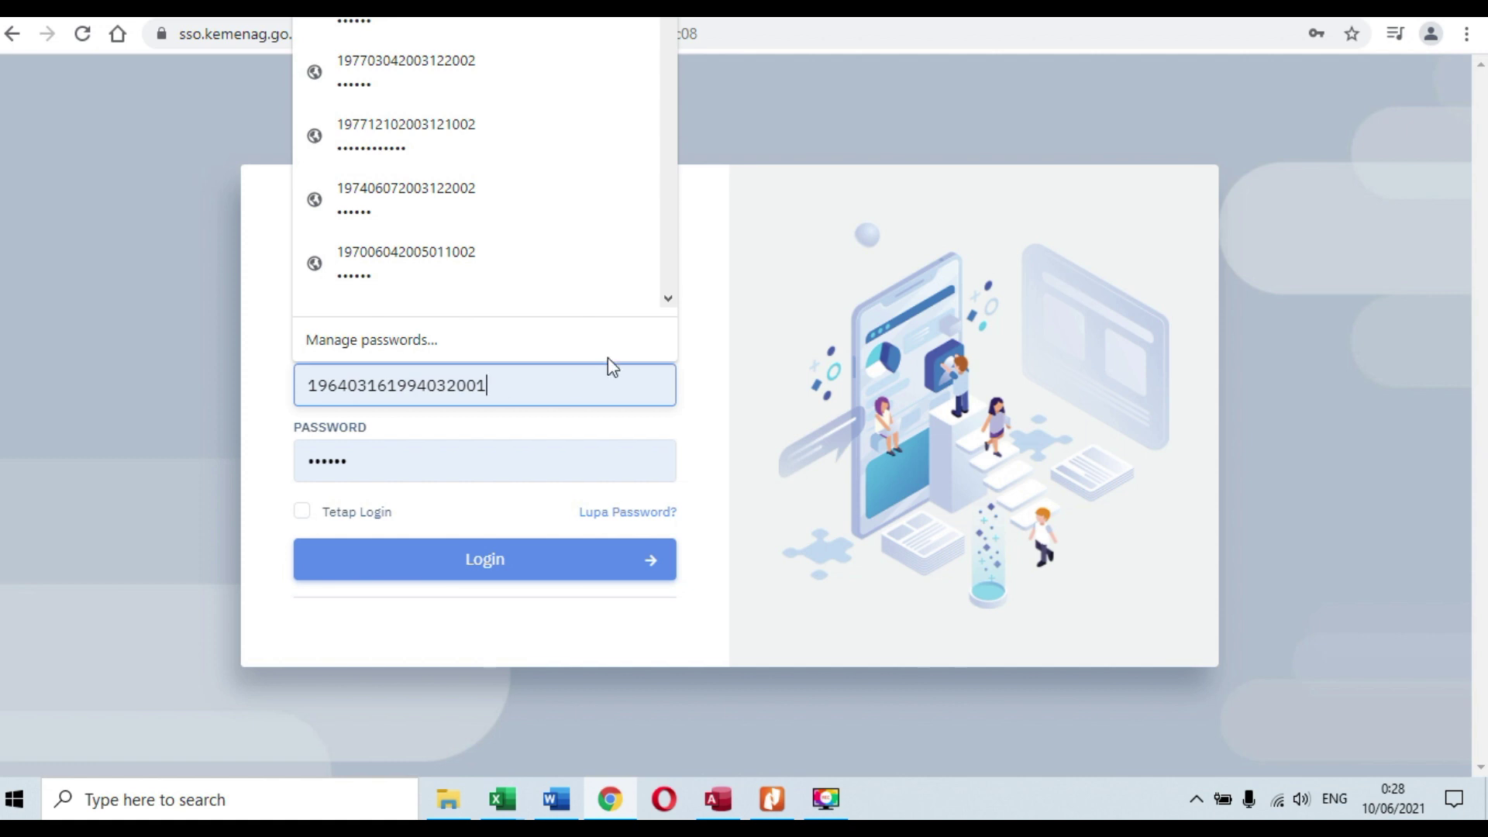
left_click(706, 389)
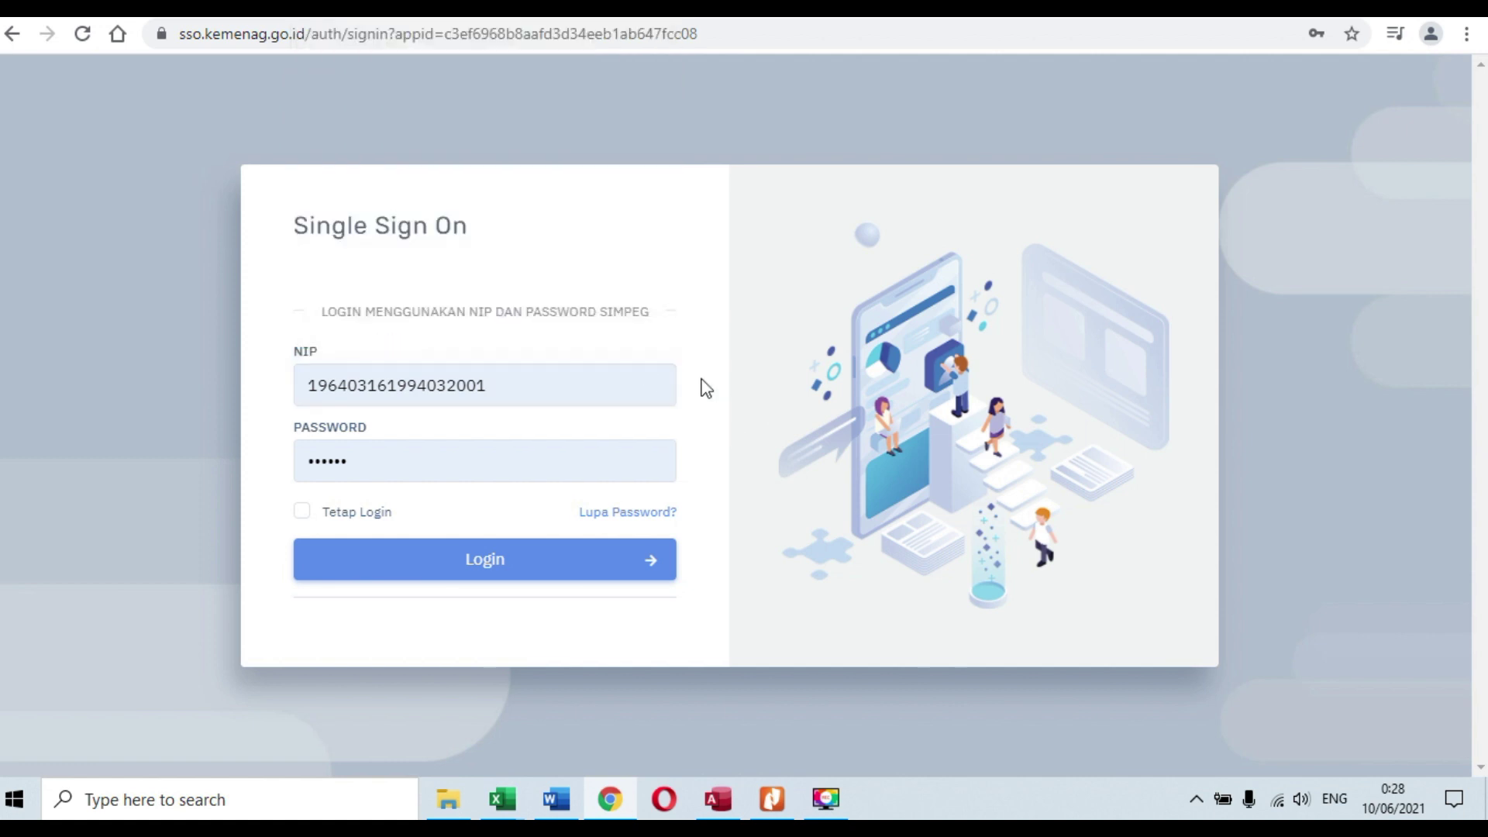
left_click(362, 462)
left_click_drag(362, 462, 280, 459)
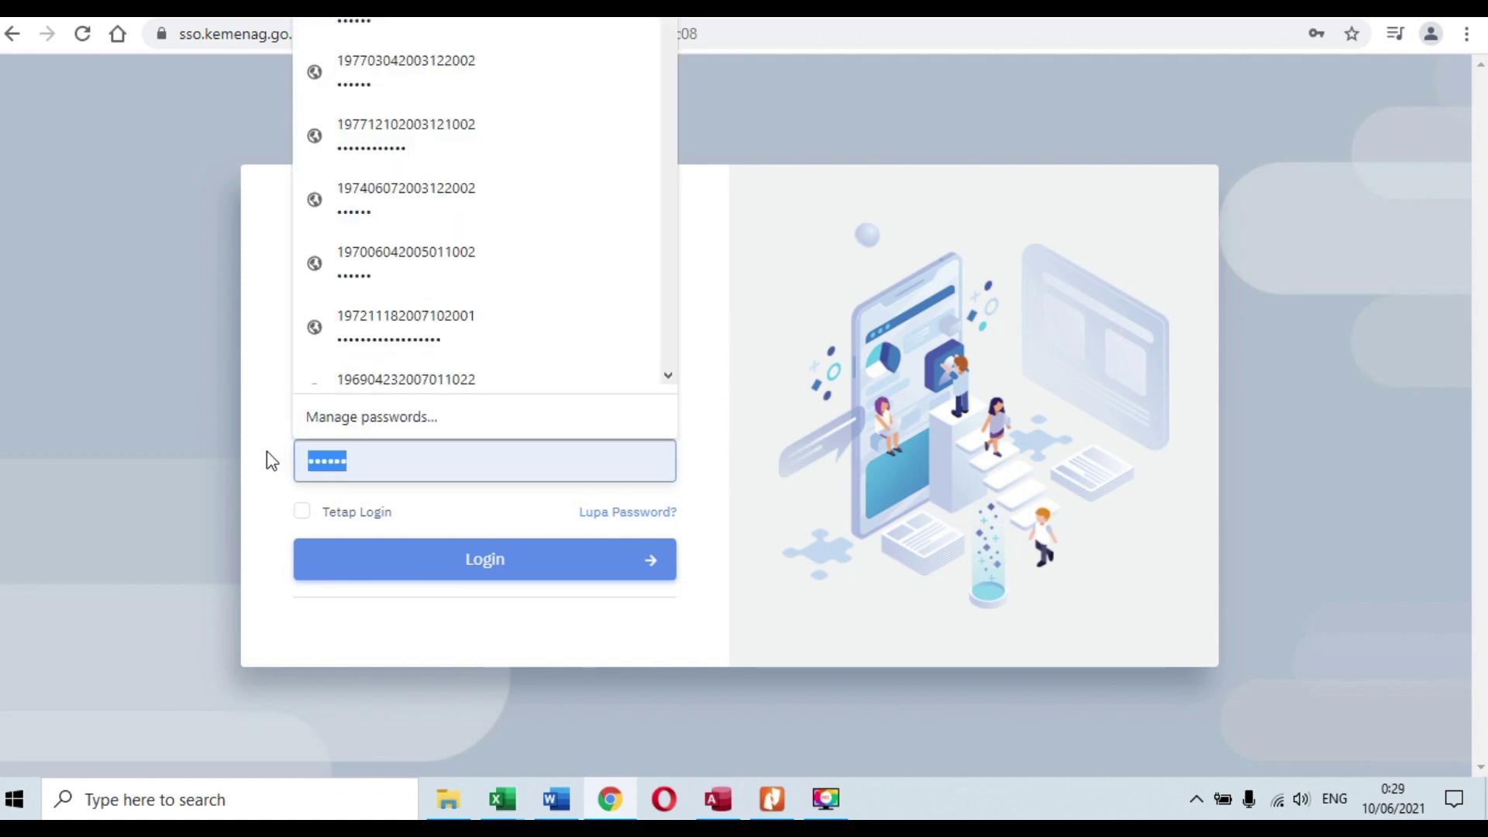
type("••••••")
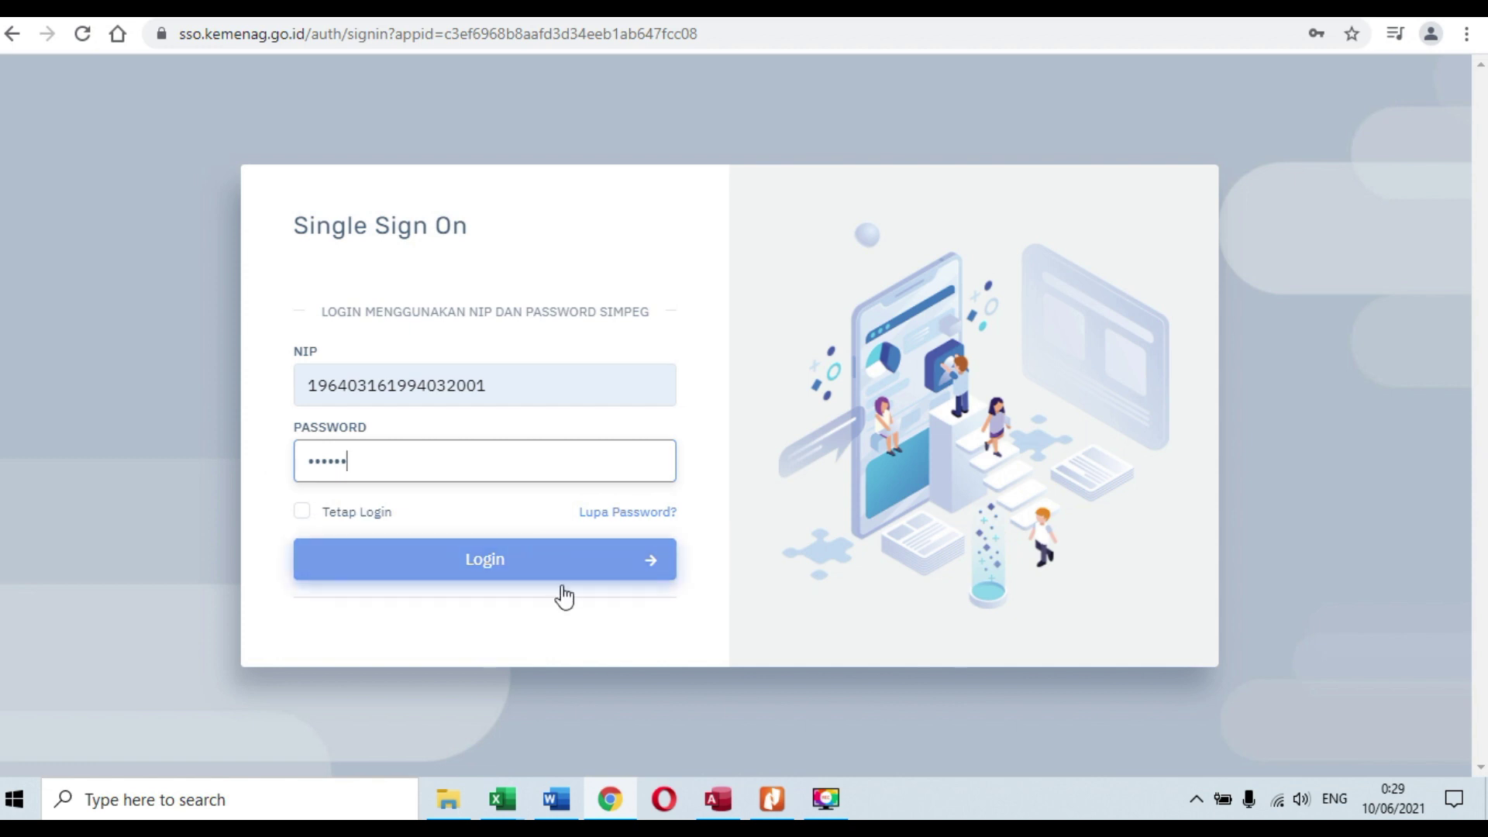
left_click(500, 560)
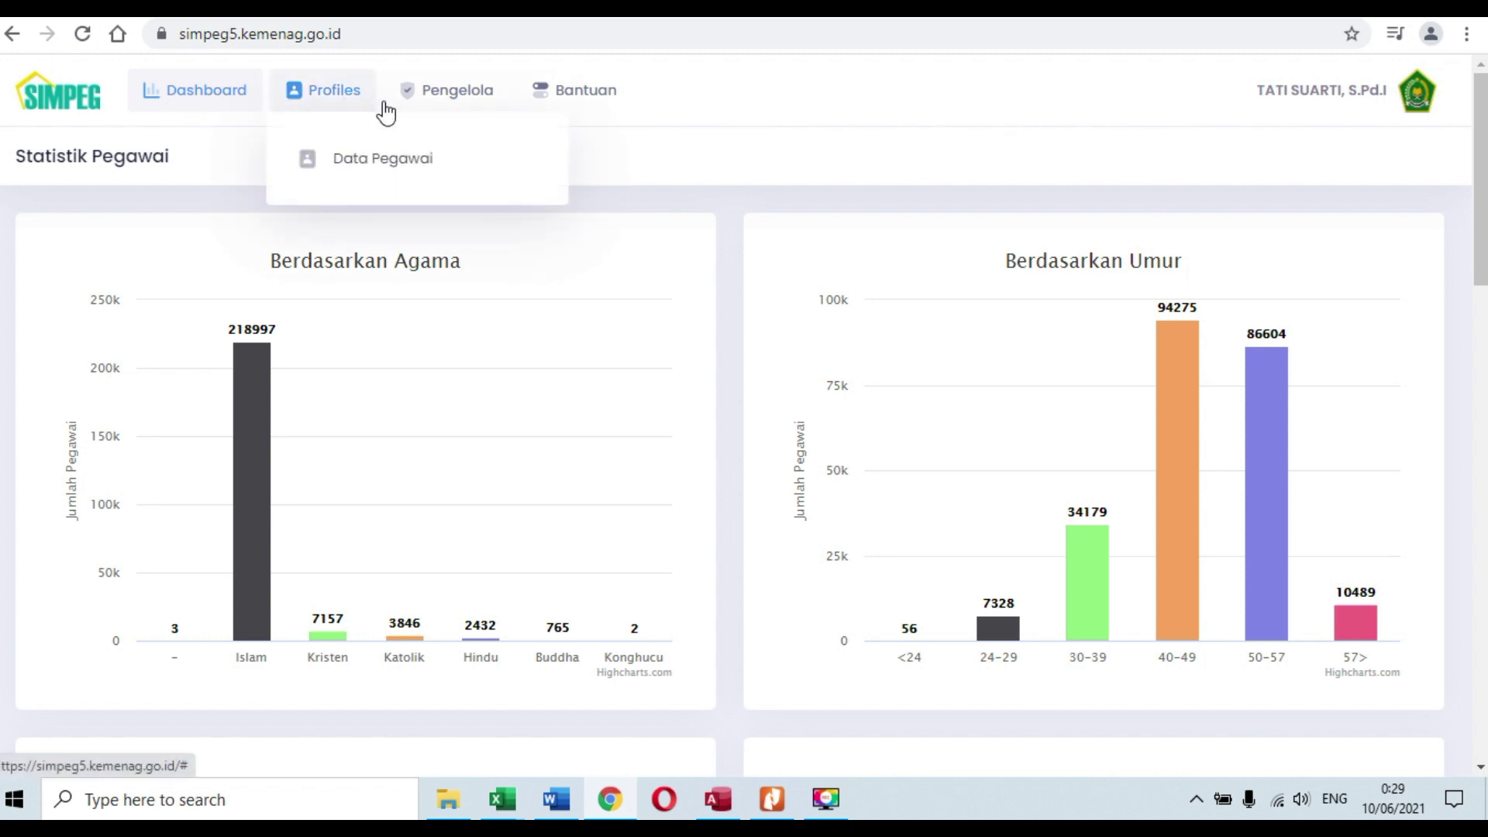
Step: Bring up the Profiles menu in the Statistik Pegawai dashboard's top navigation
mouse_move(475, 111)
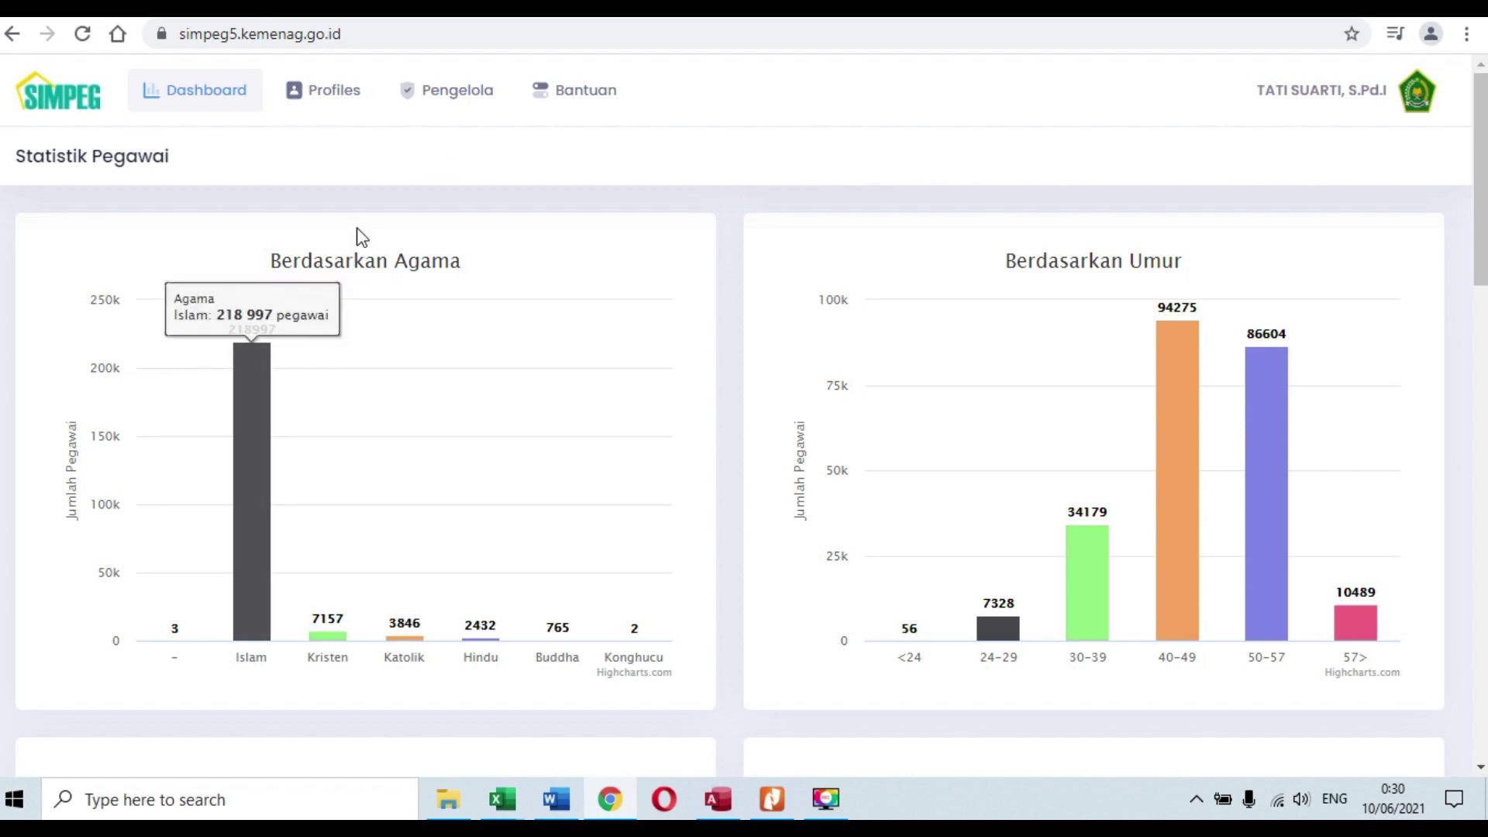
mouse_move(345, 93)
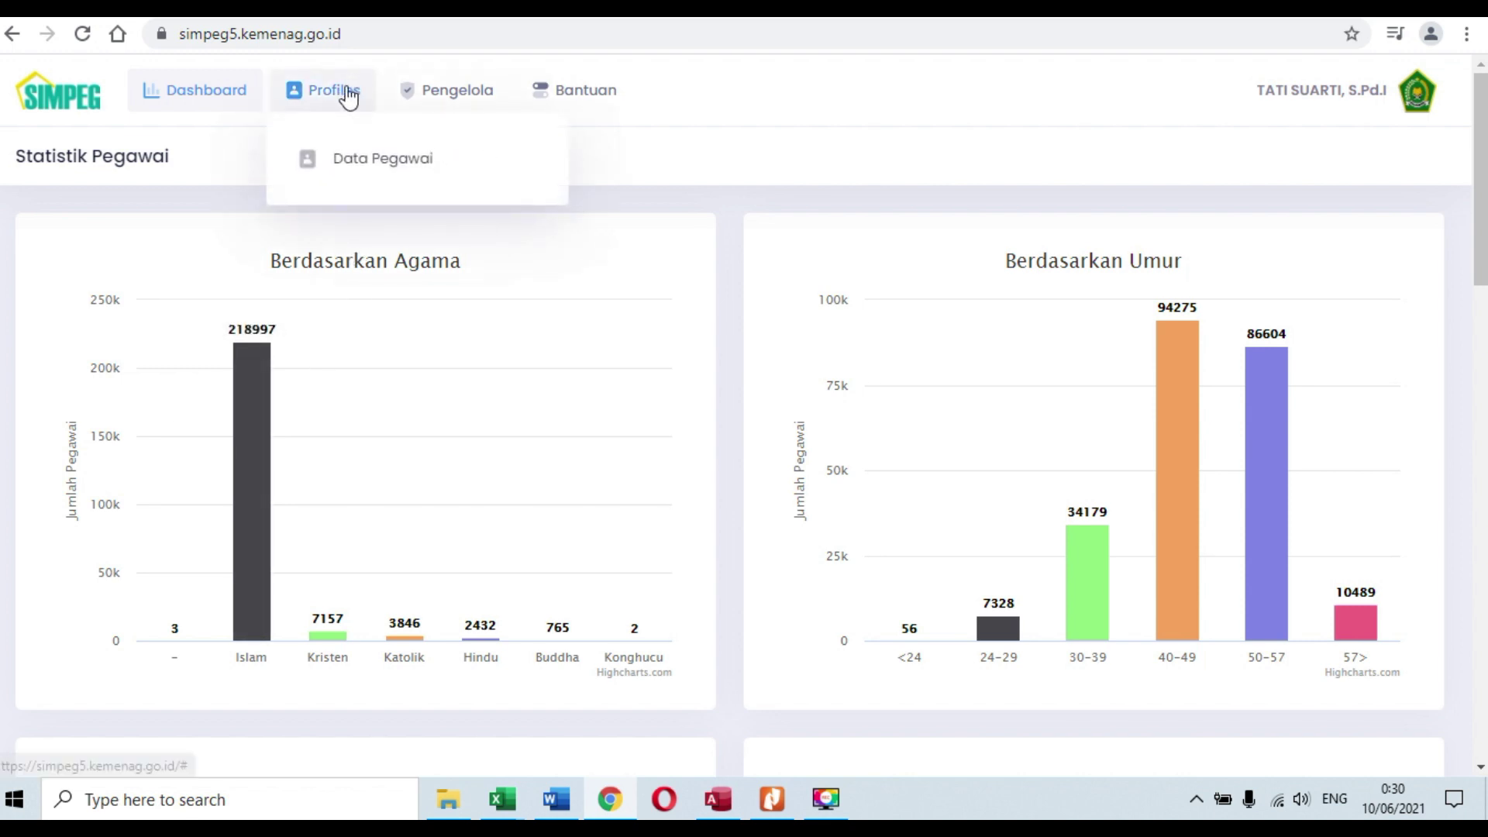
Step: Open Data Pegawai, then the Pendidikan page under Riwayat in the sidebar
left_click(375, 159)
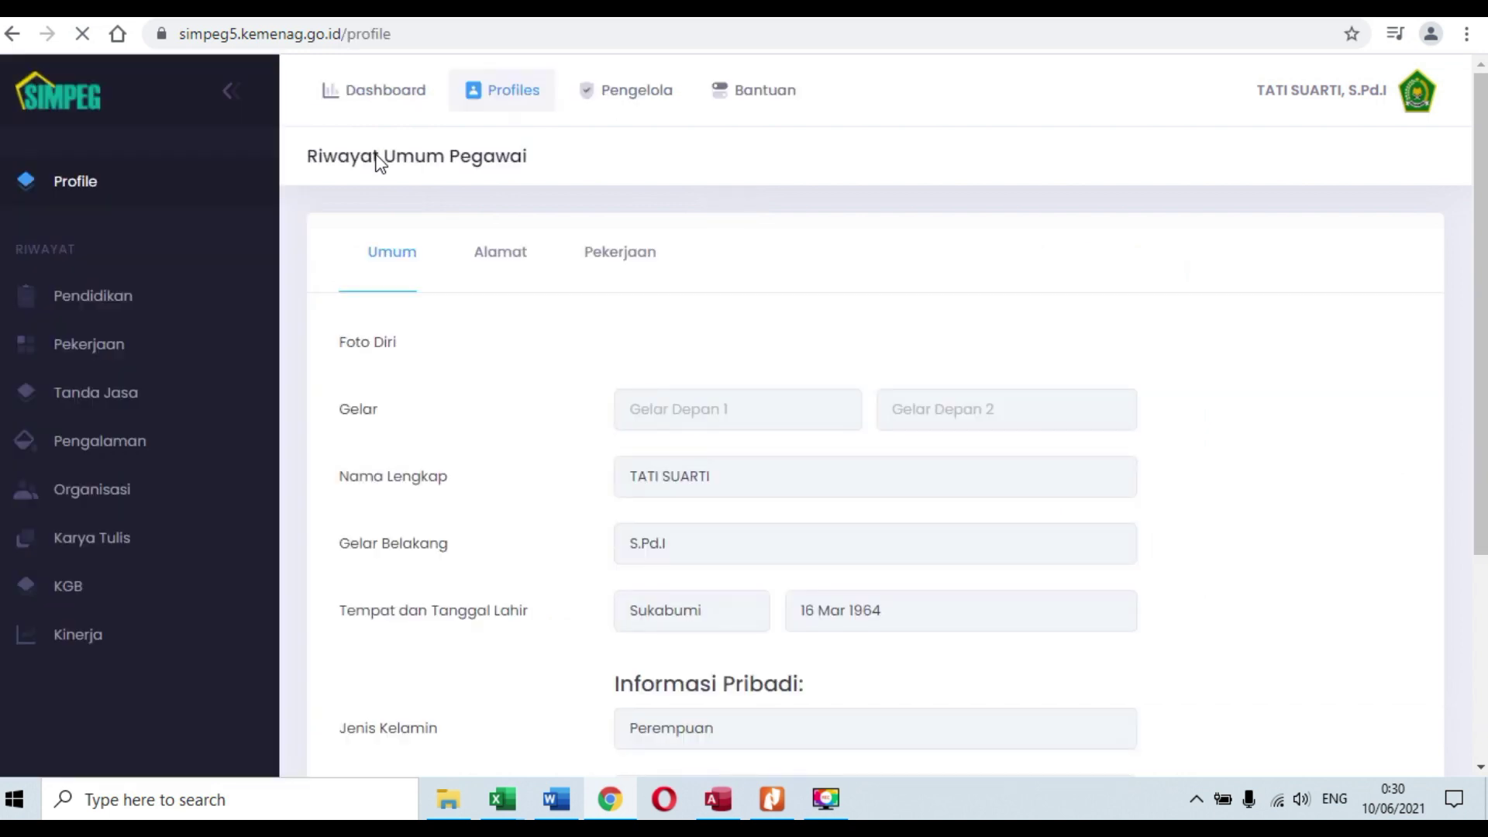
left_click(118, 304)
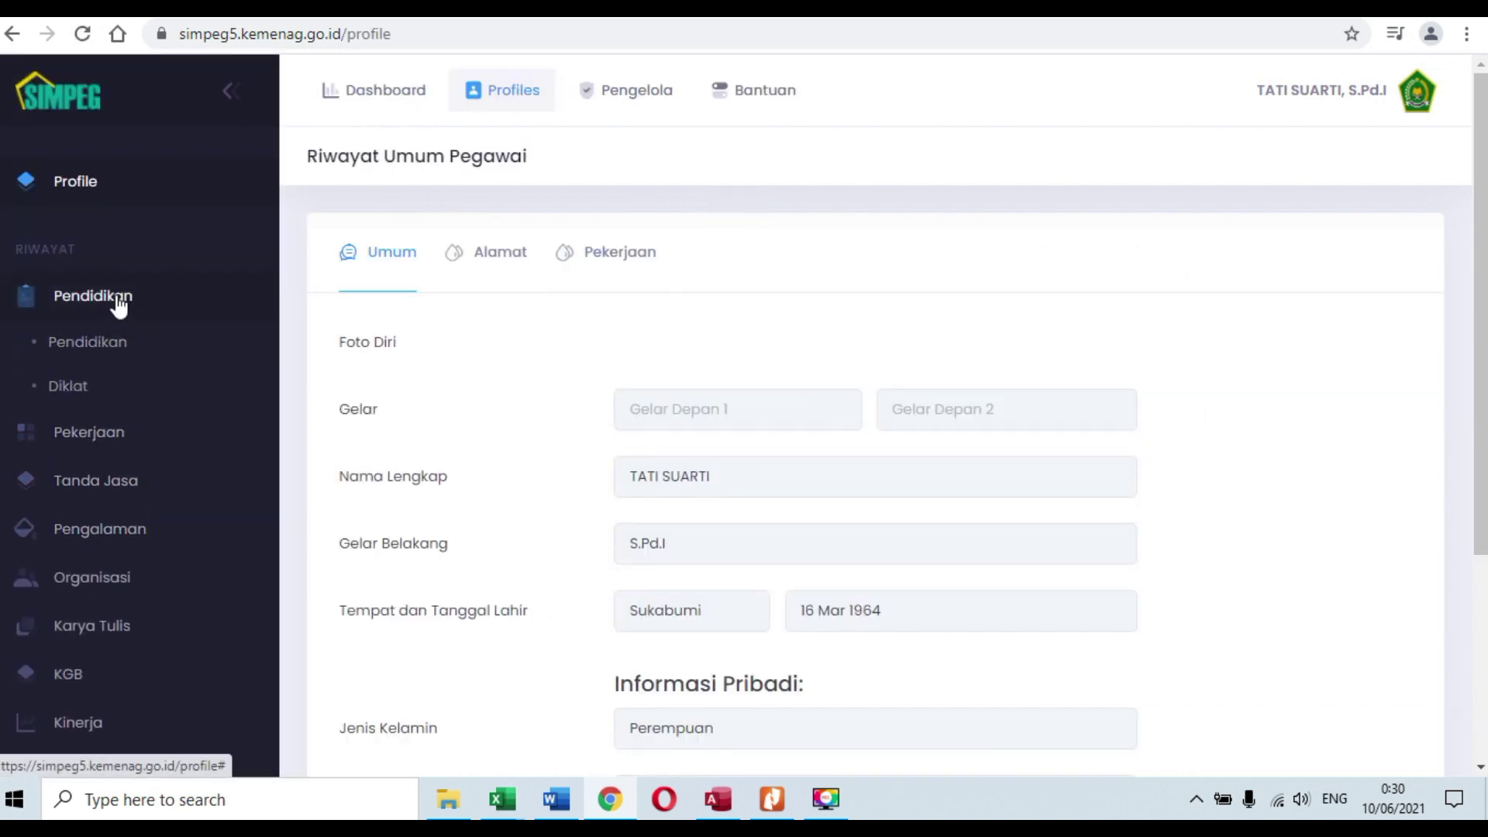
left_click(83, 349)
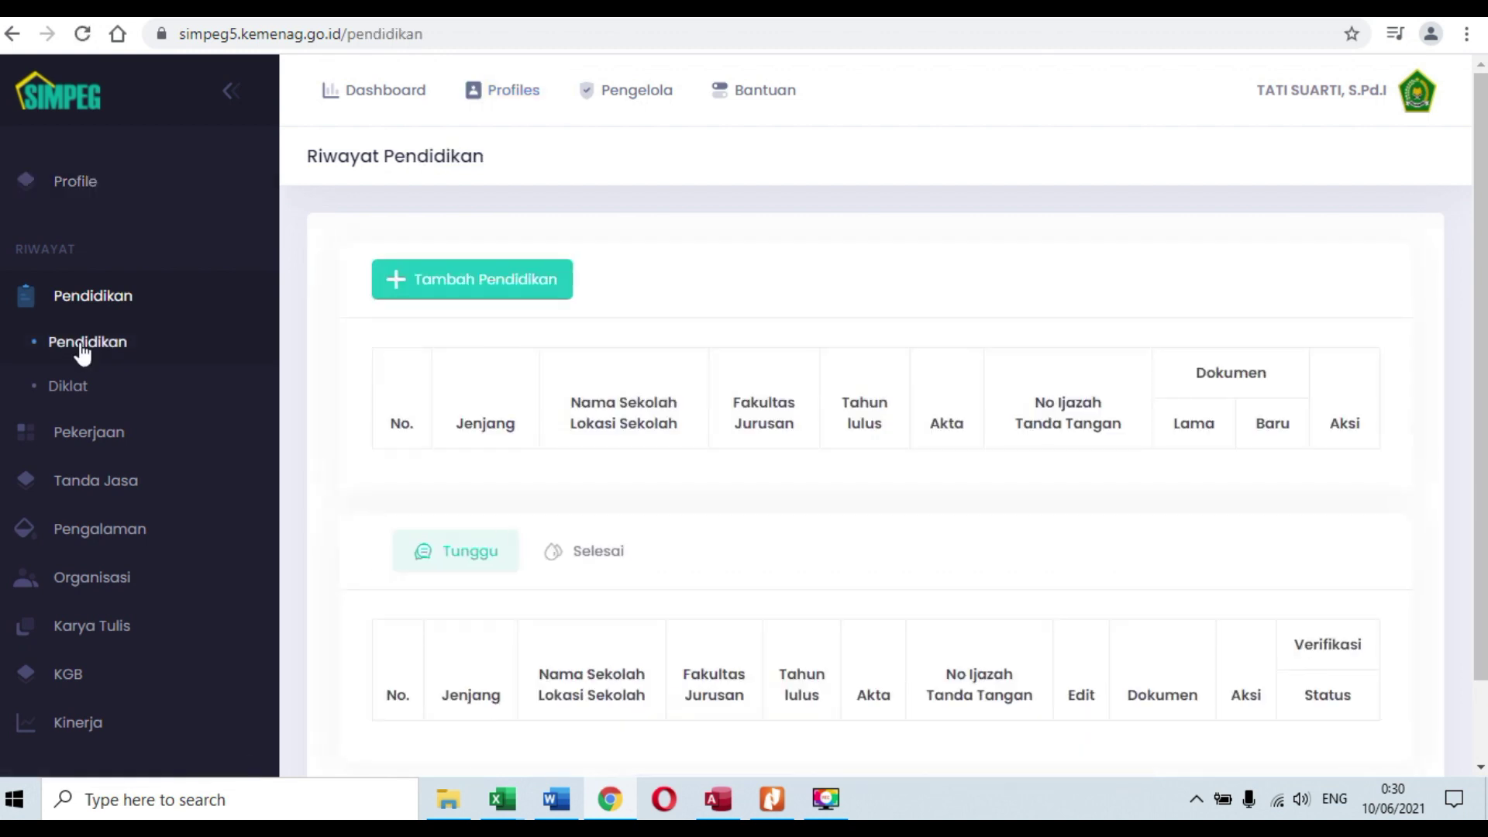
scroll(1238, 514, "down", 5)
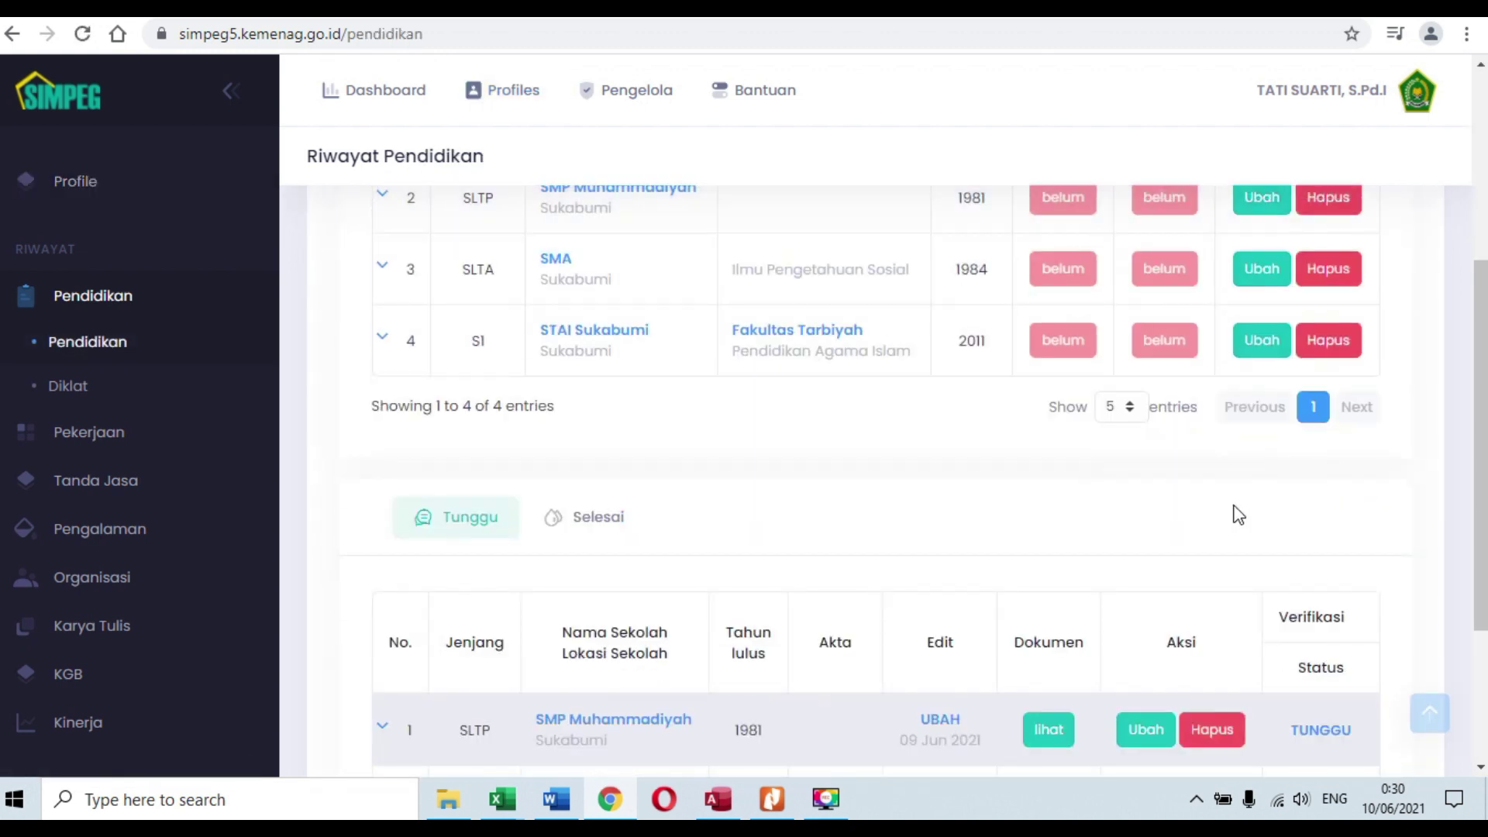
scroll(1238, 514, "down", 3)
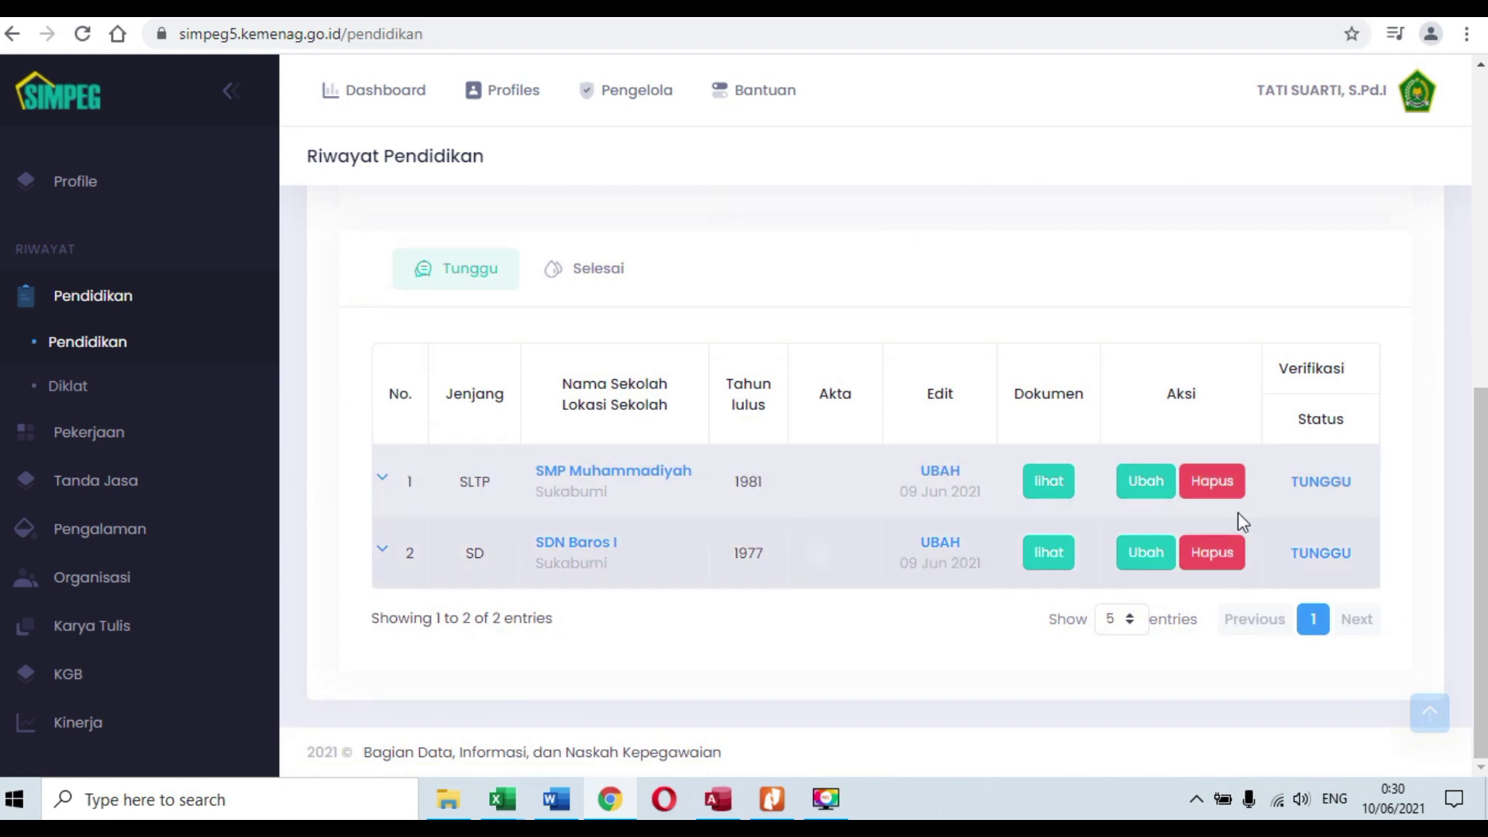
left_click(1226, 492)
left_click(673, 512)
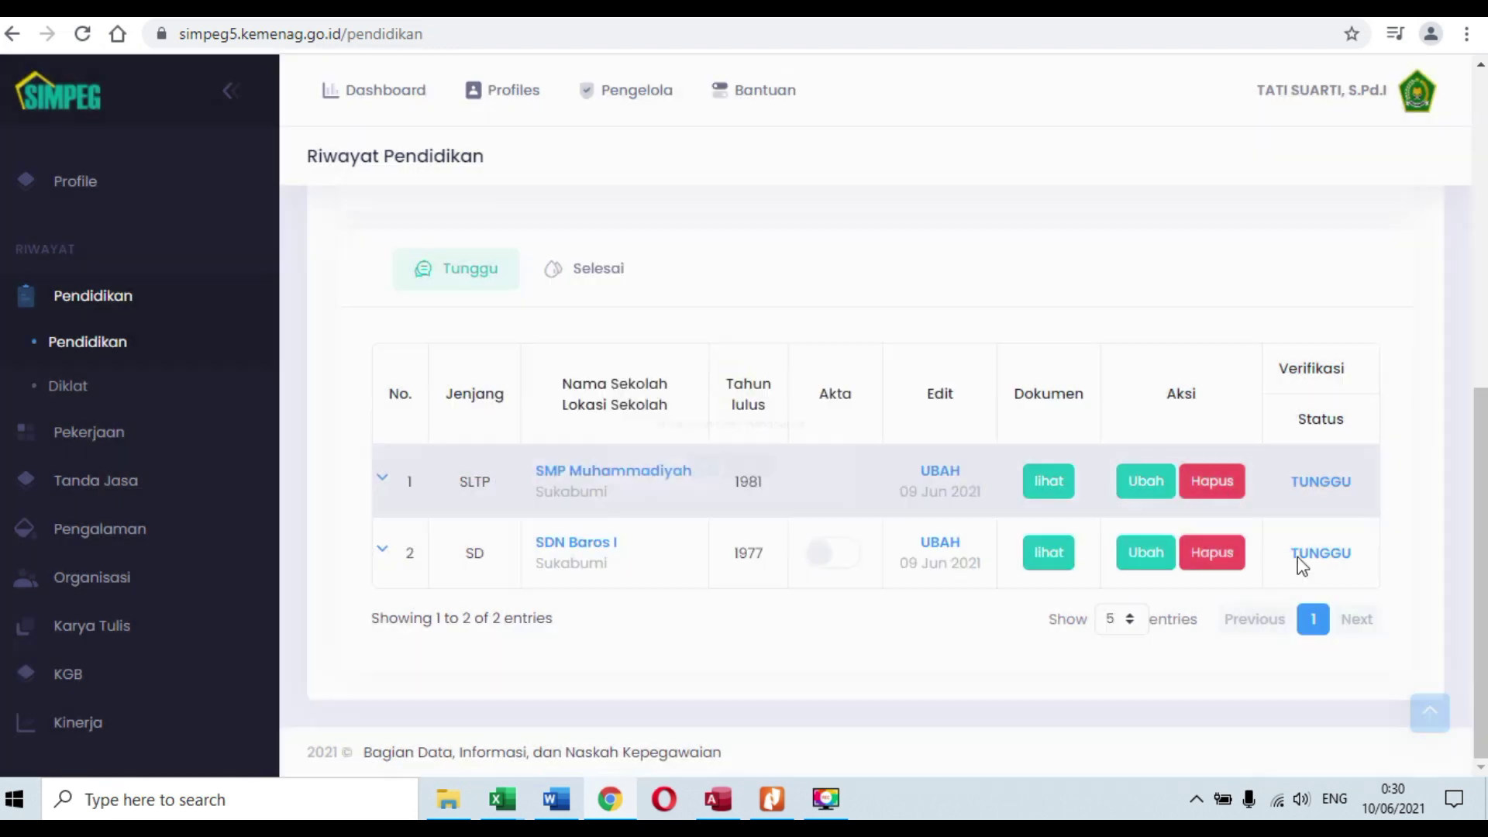
left_click(1198, 568)
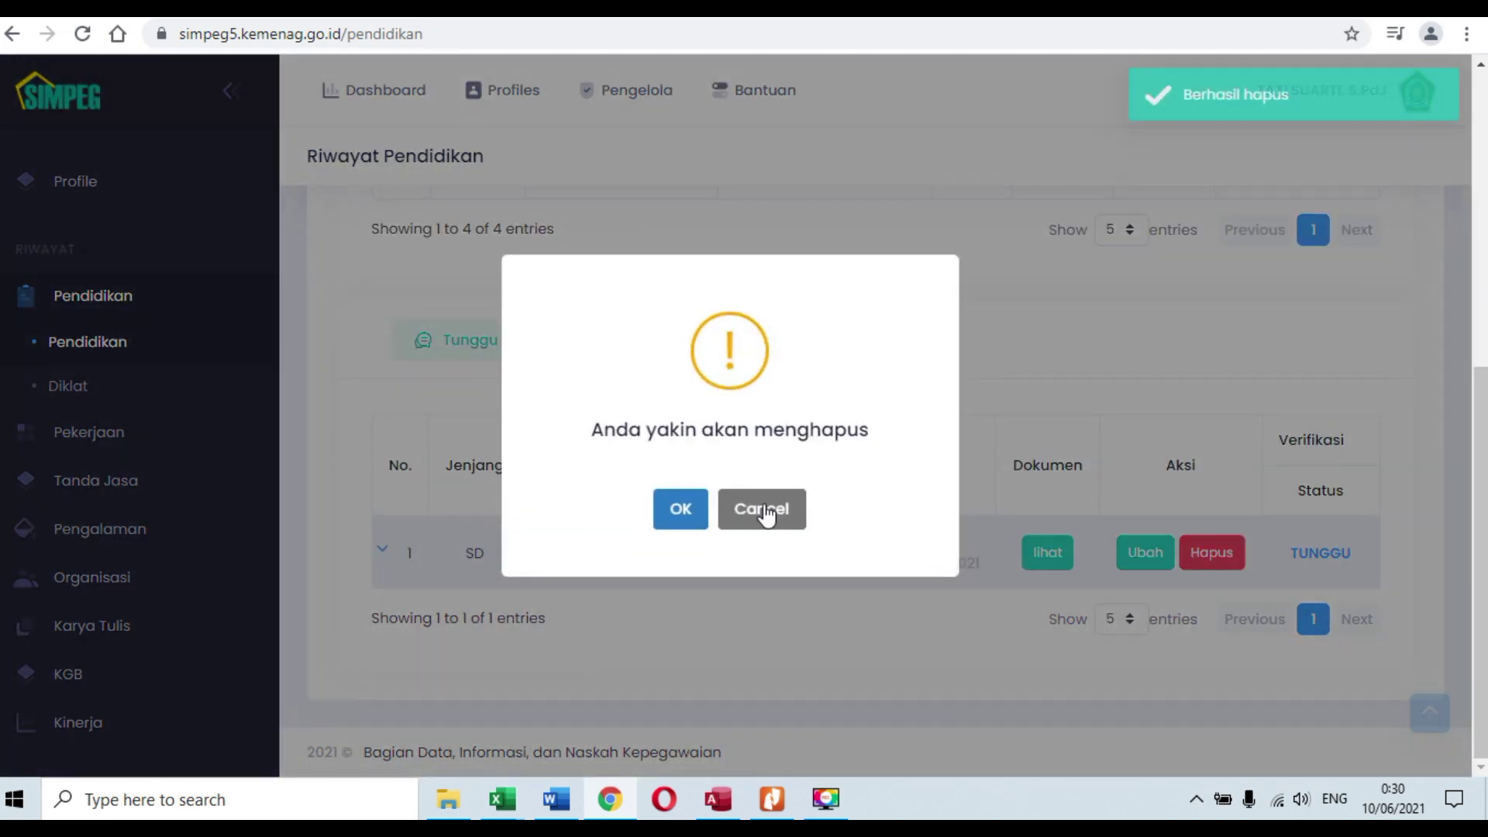
left_click(679, 518)
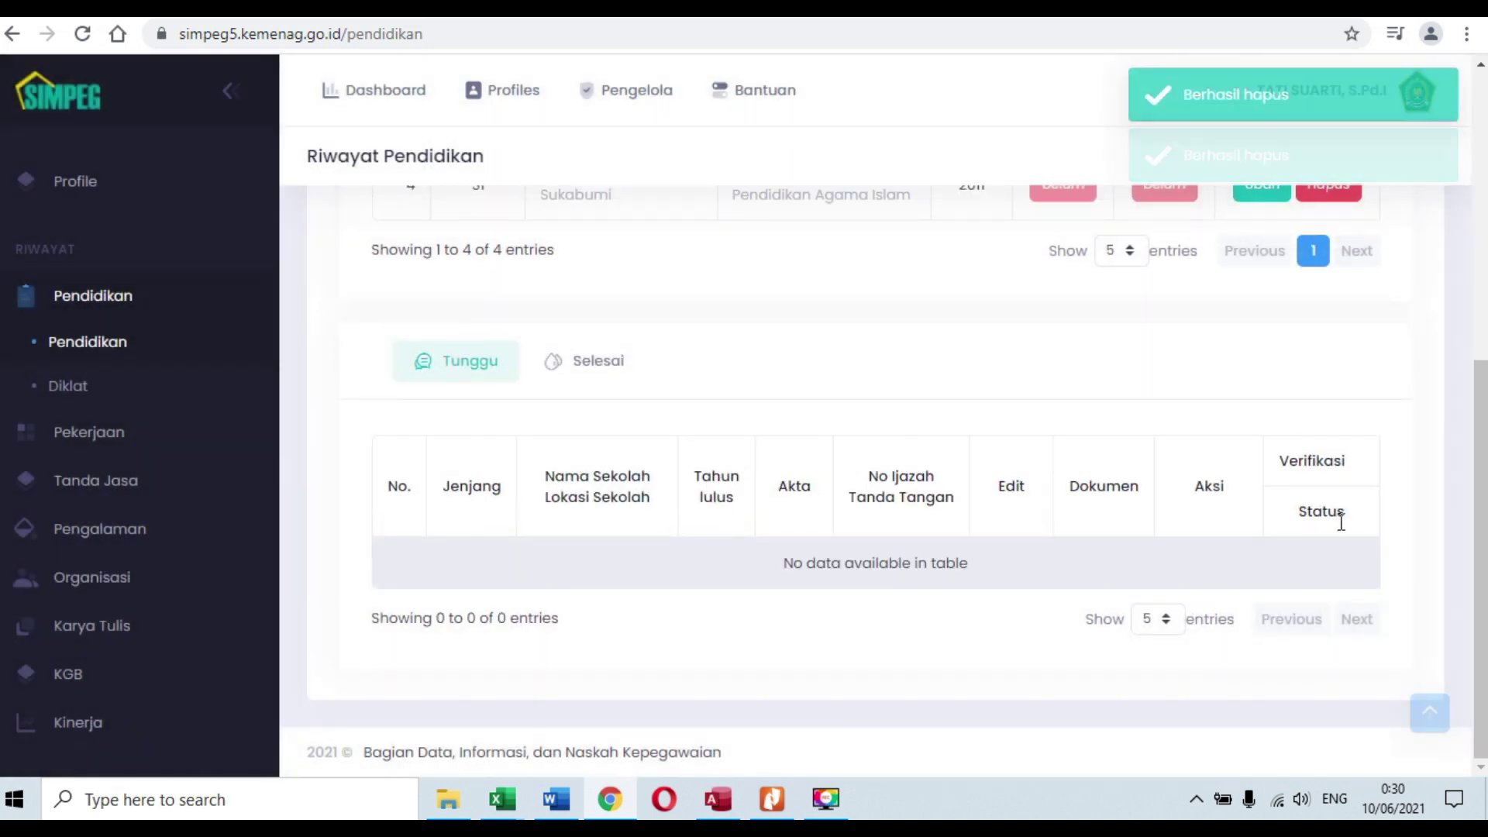
scroll(1278, 516, "up", 6)
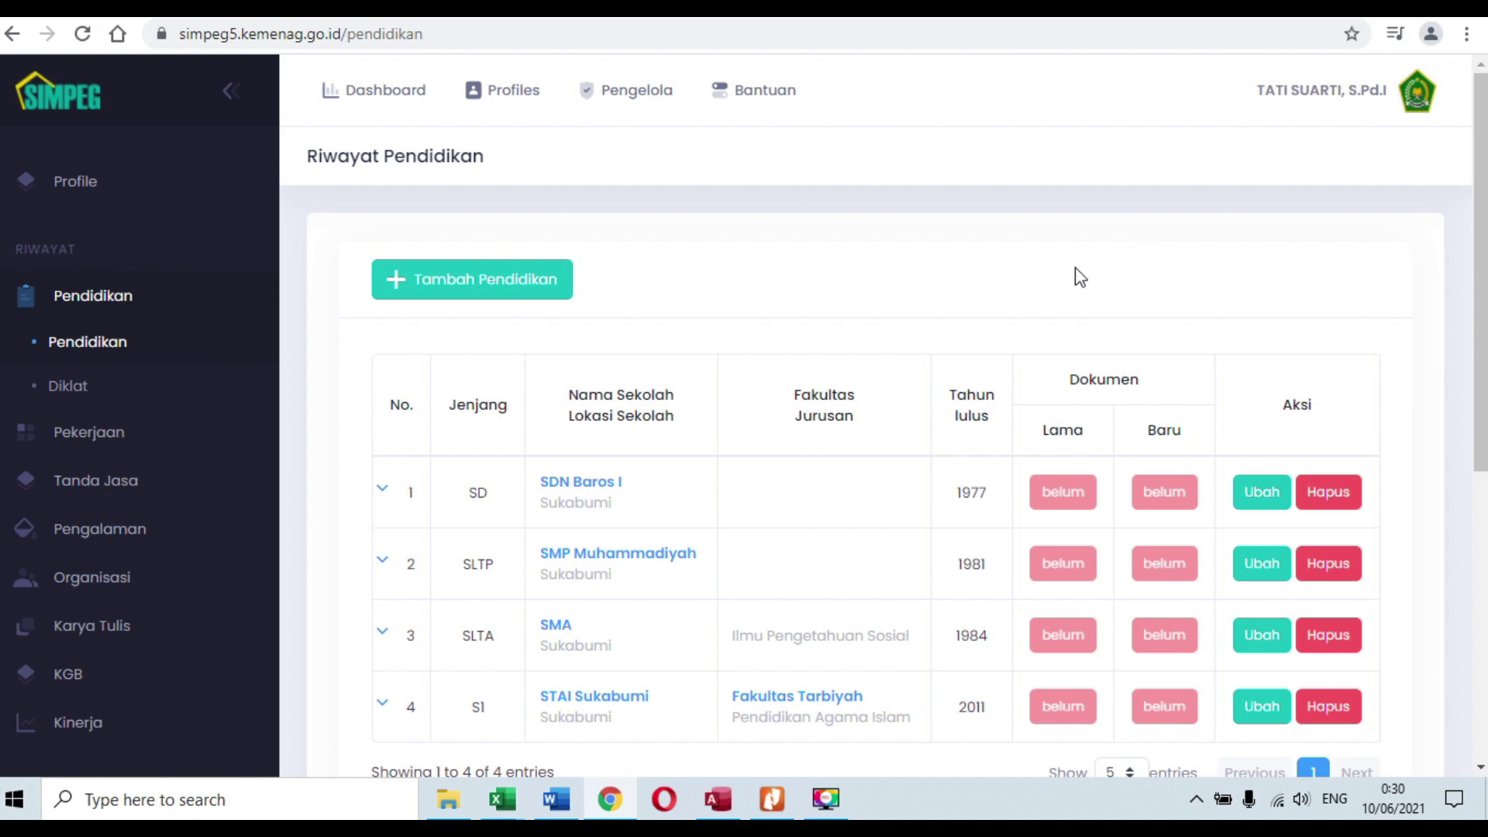
scroll(1135, 264, "down", 2)
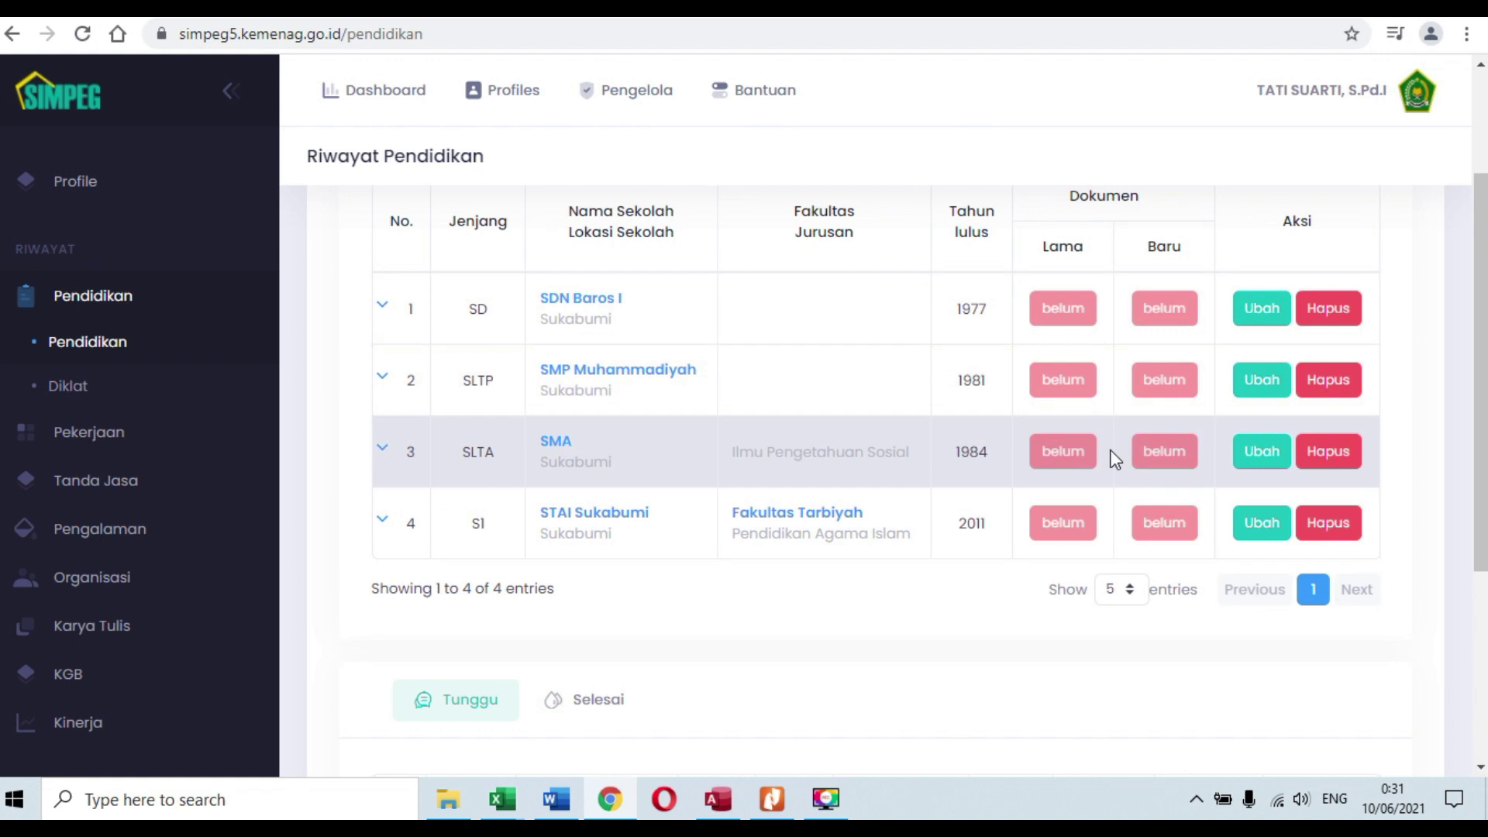
scroll(1193, 719, "up", 2)
scroll(1212, 591, "down", 2)
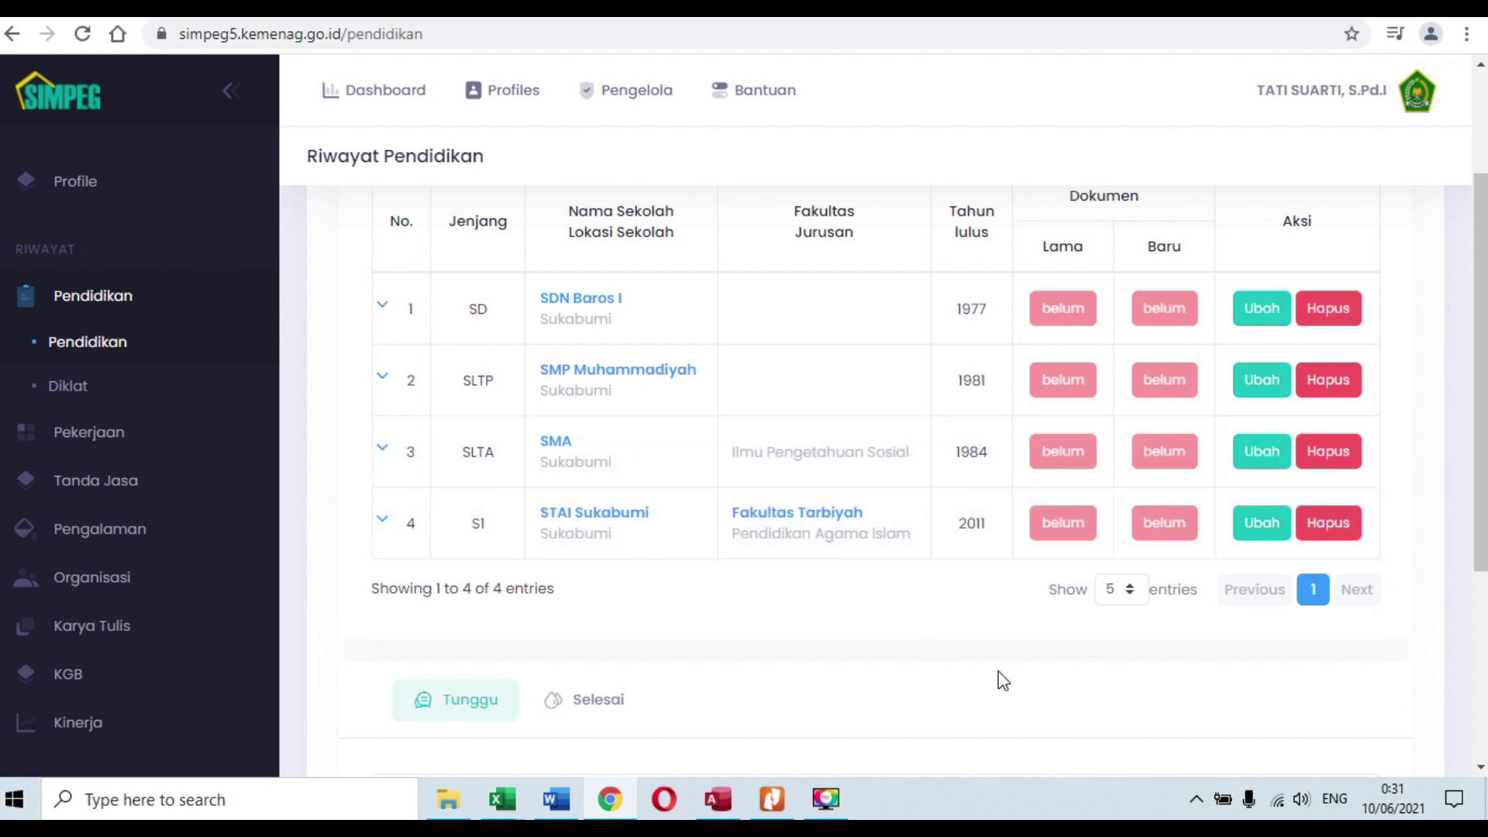
Step: Open the SD entry and copy the school name SDN Baros I into its Jurusan field
left_click(1261, 314)
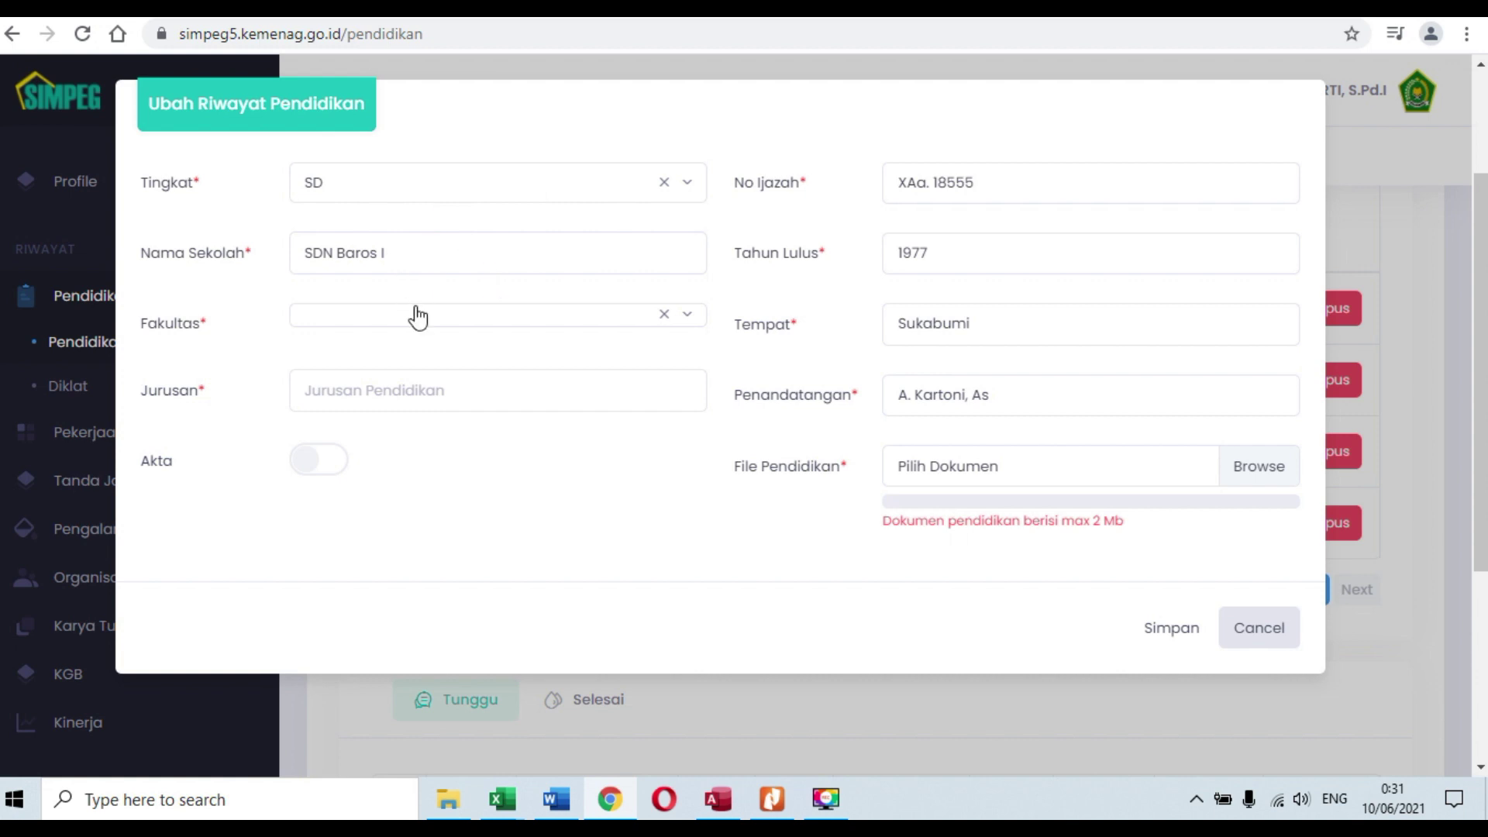
left_click(548, 392)
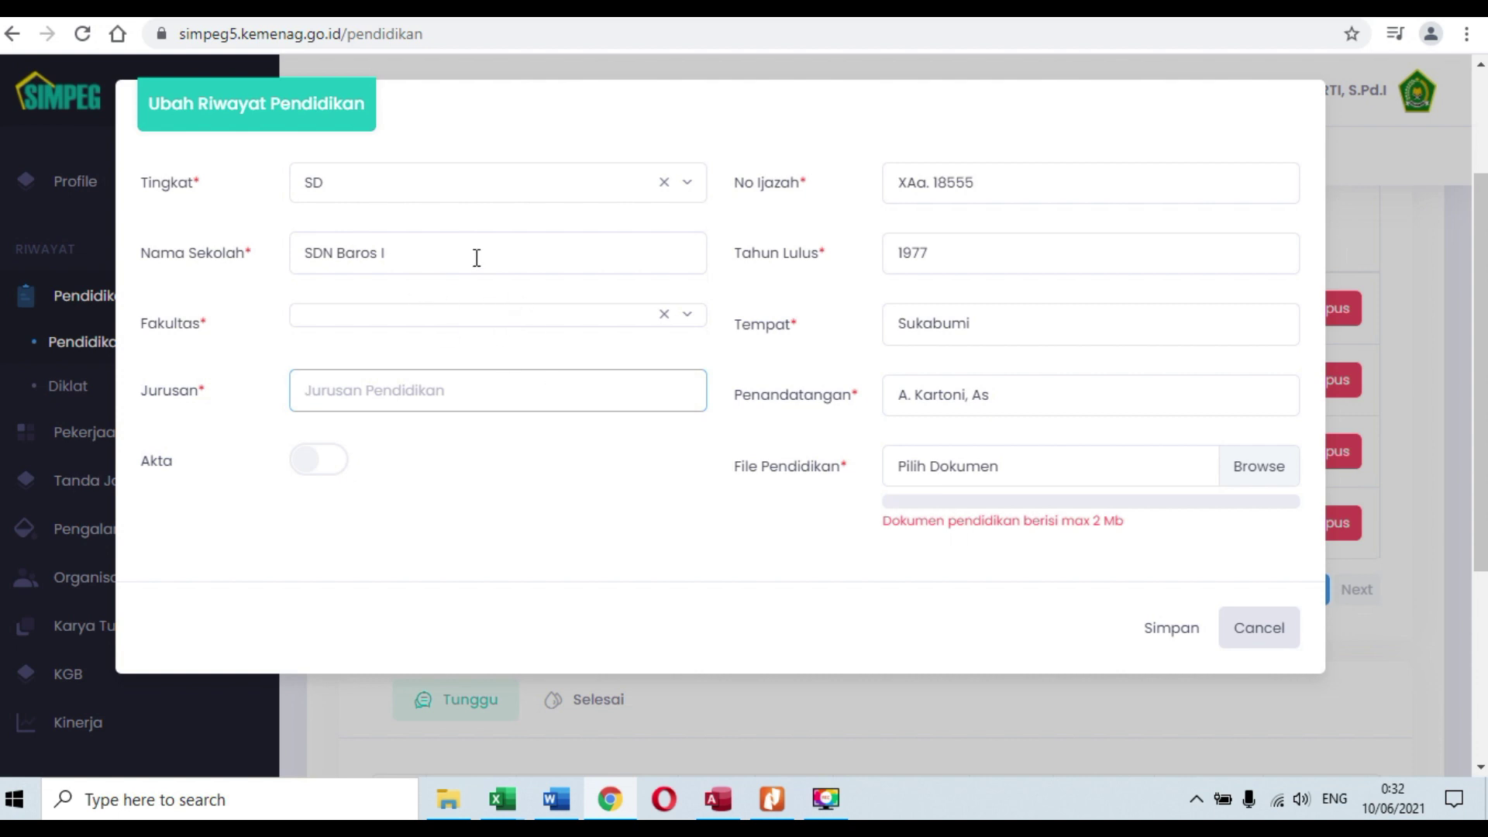
left_click_drag(477, 255, 145, 218)
key("ctrl+c")
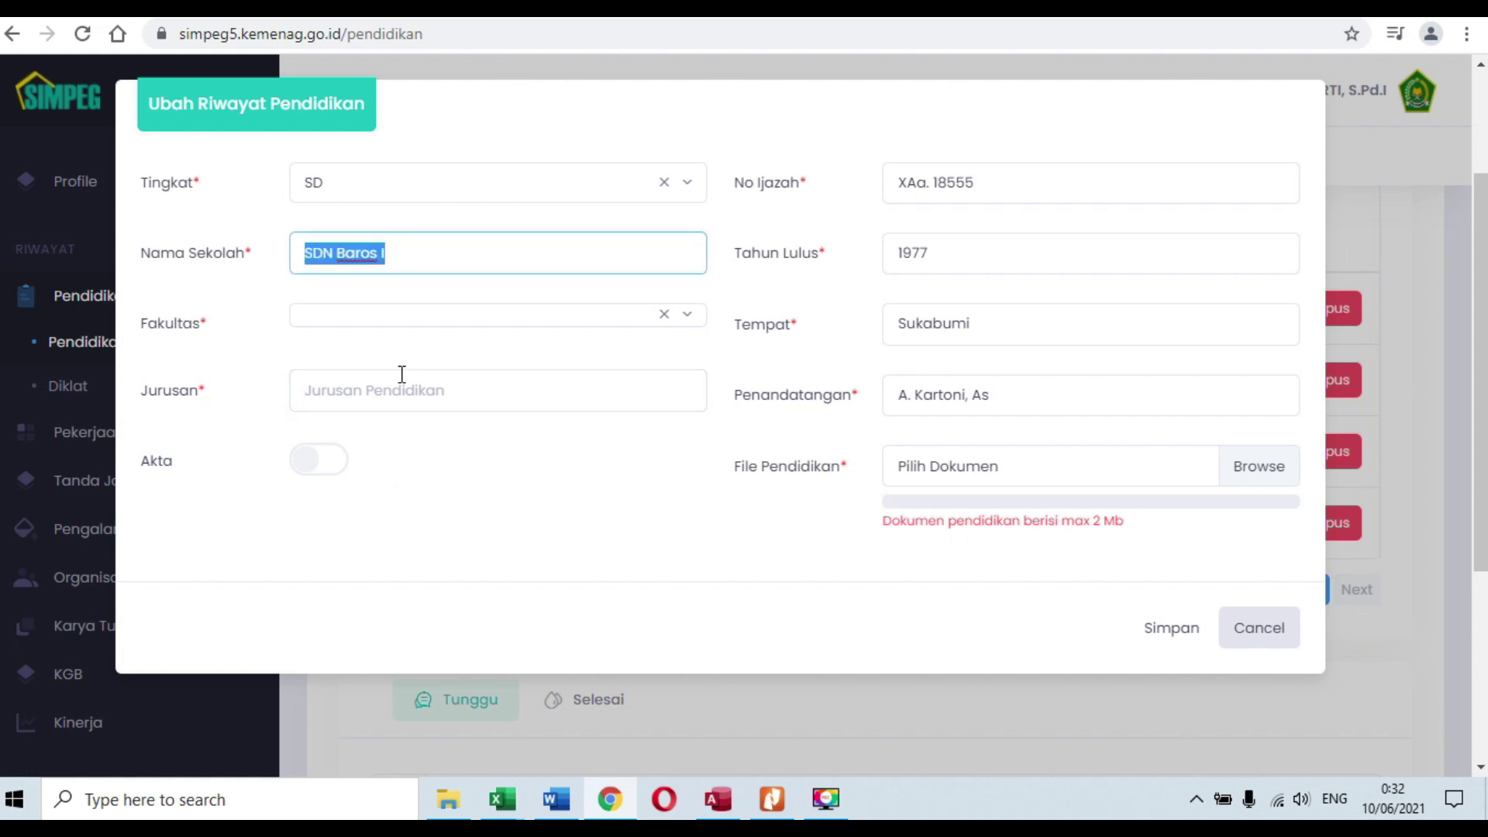
left_click(413, 391)
key("ctrl+v")
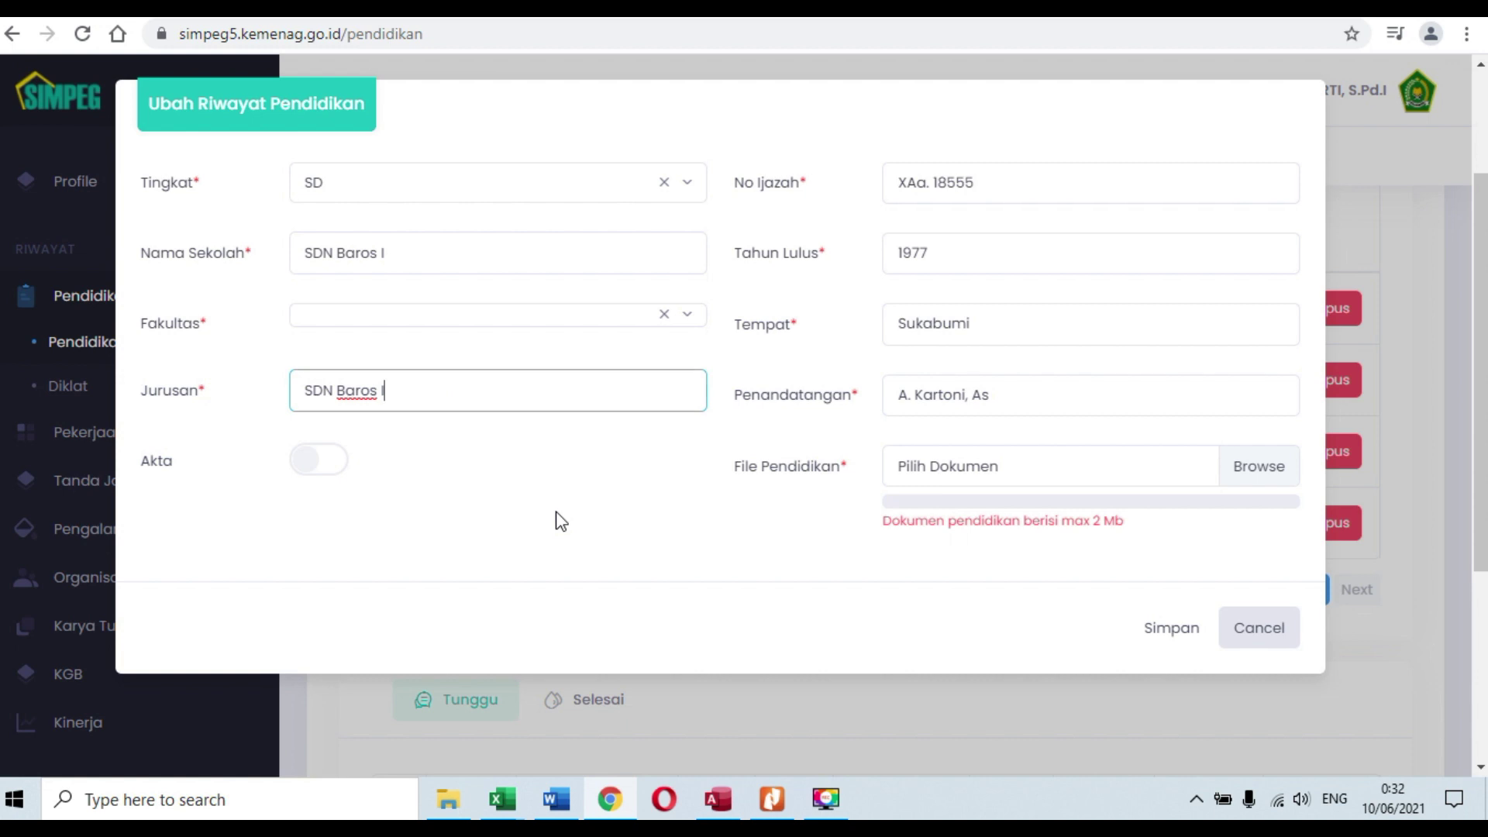
Step: Correct the last digit of the SD ijazah number to 5
left_click(981, 188)
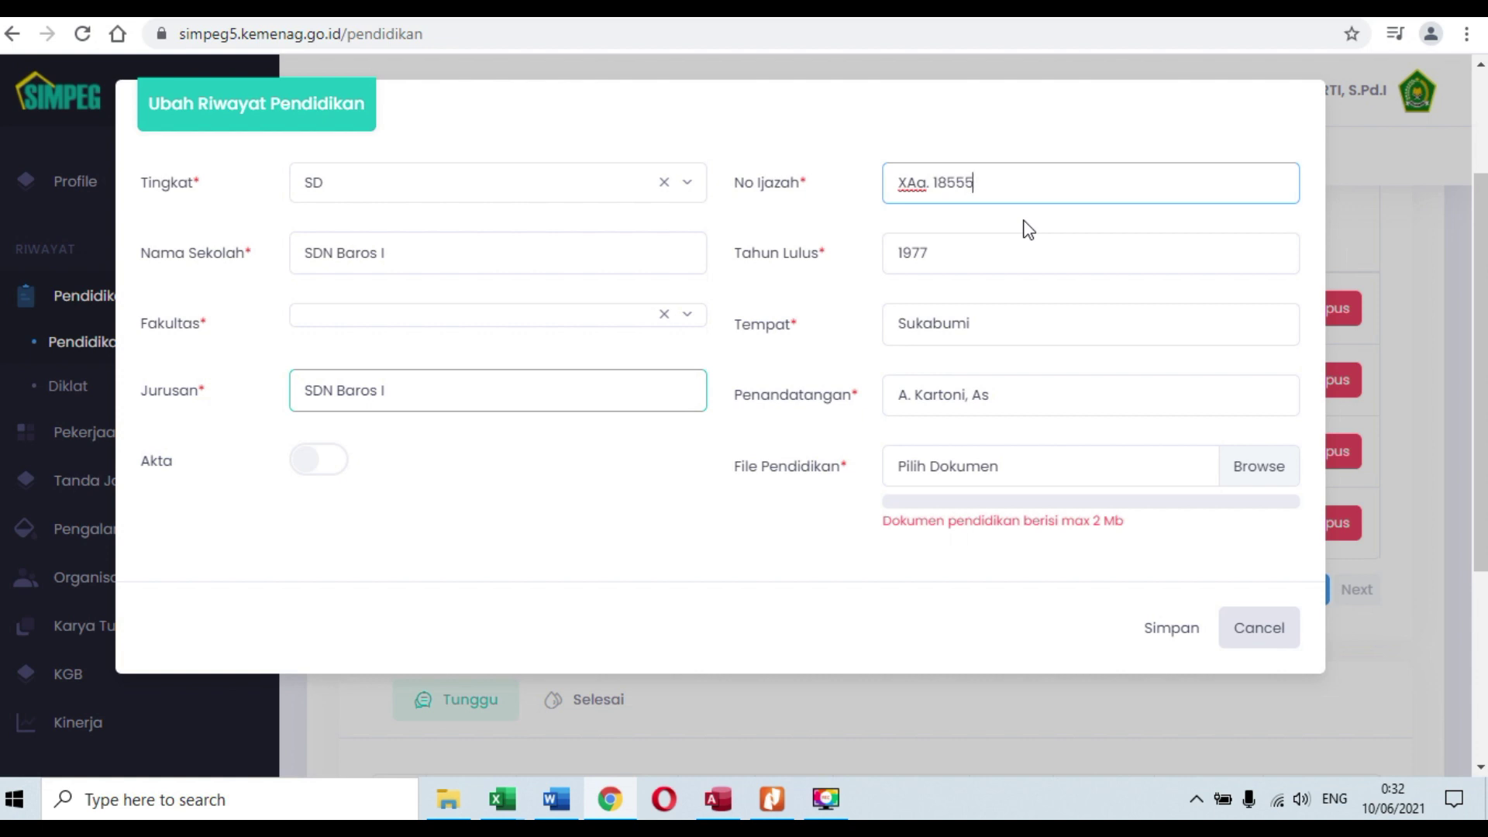
key("BackSpace")
type("6")
key("BackSpace")
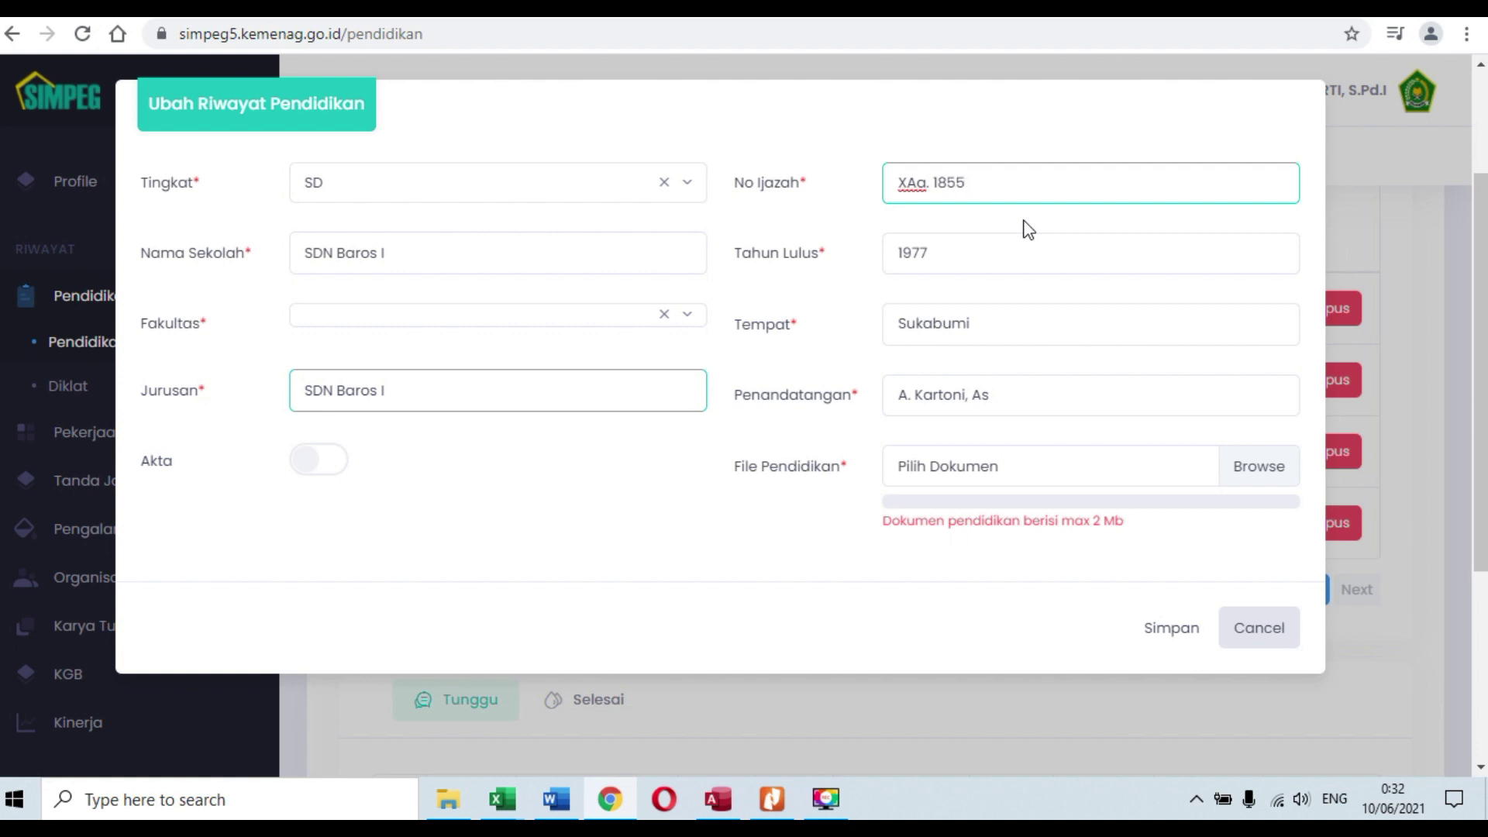
type("5")
left_click(997, 262)
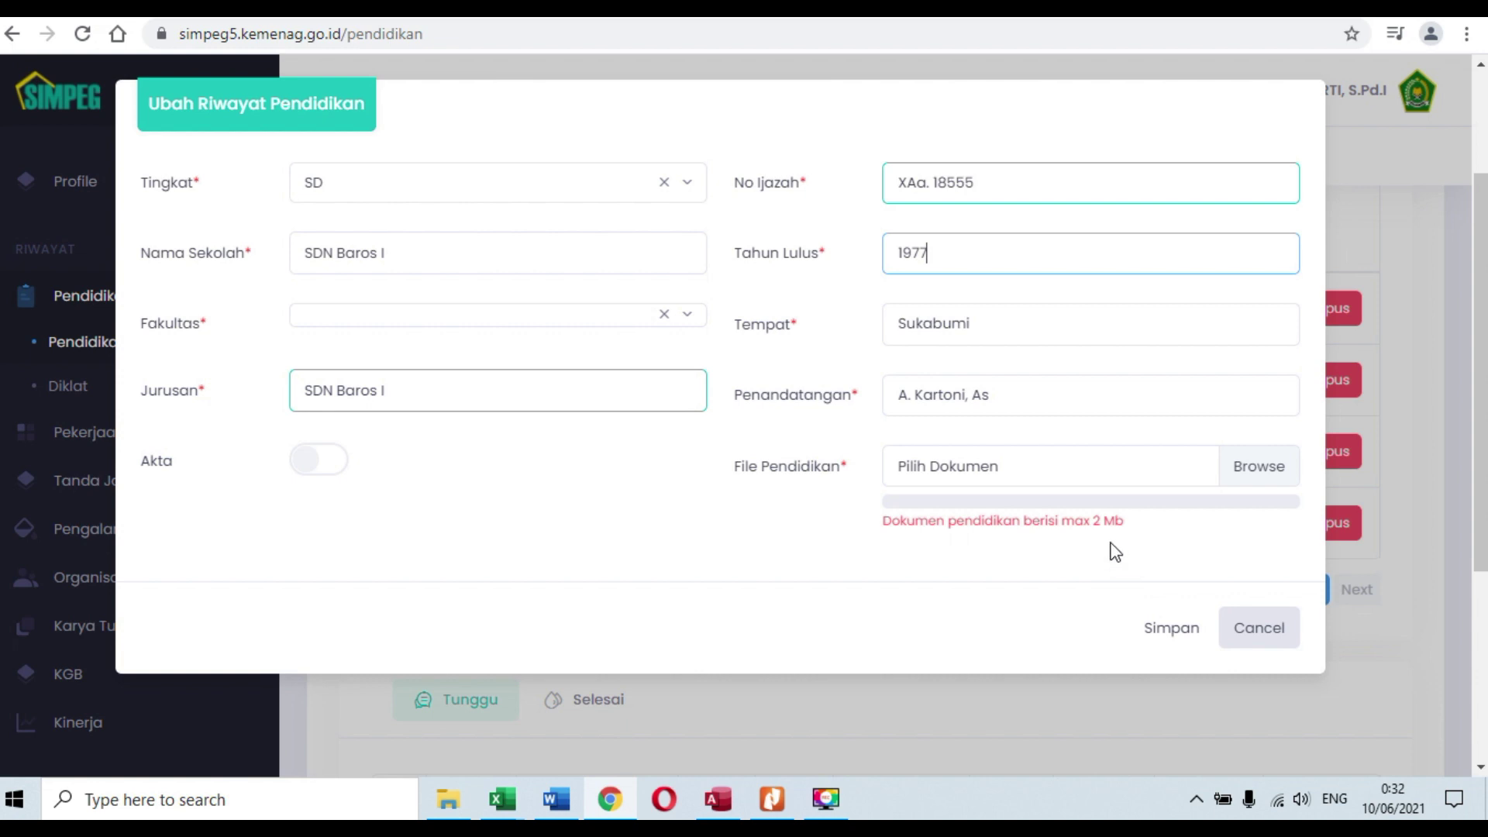
Step: Attach SD.pdf from 8. IJAZAH & TRANSKRIP NILAI > 1. SD, then save and confirm the SD entry
left_click(1063, 474)
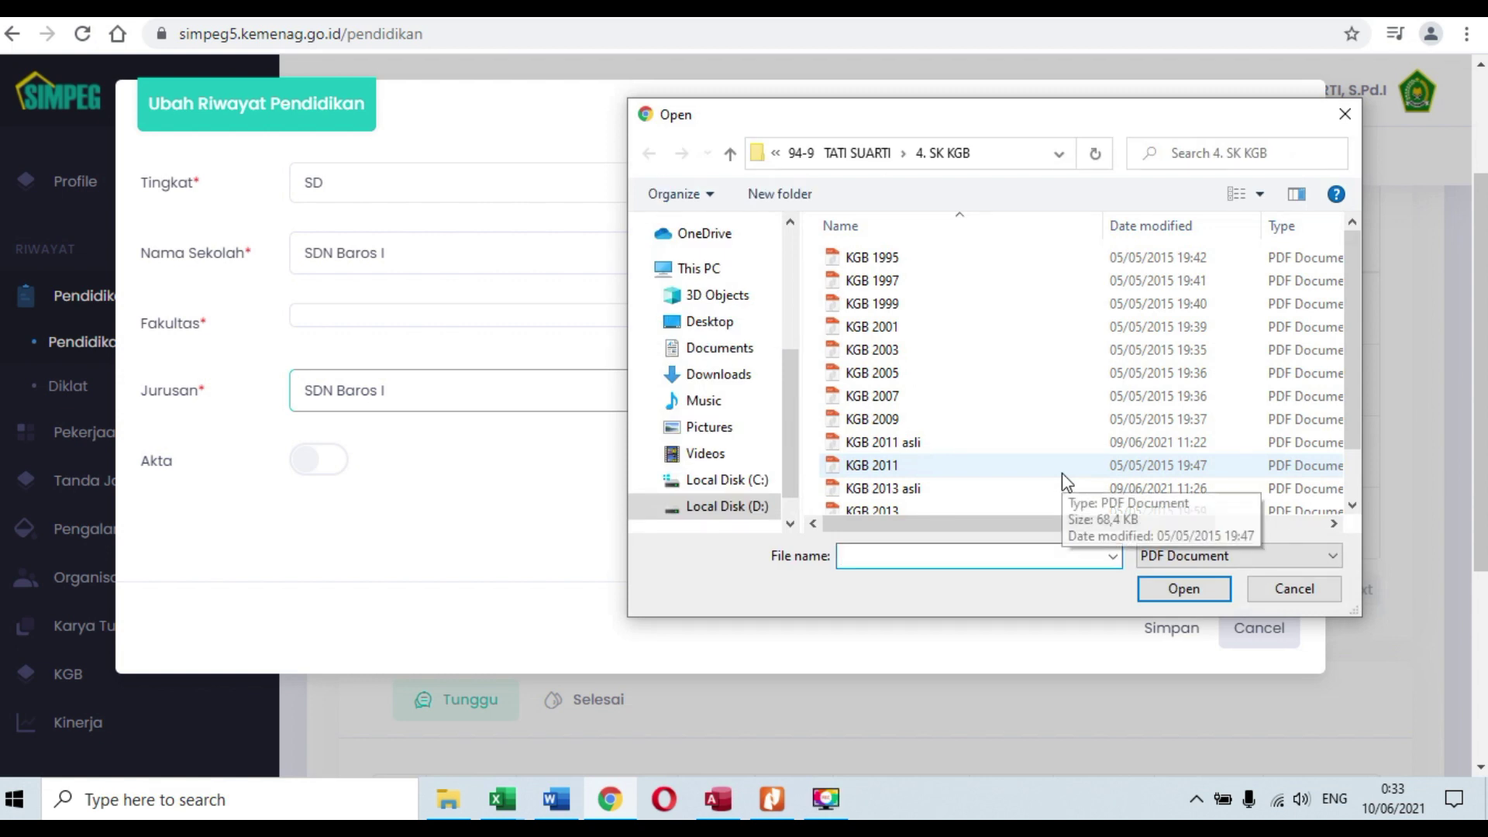
left_click(866, 155)
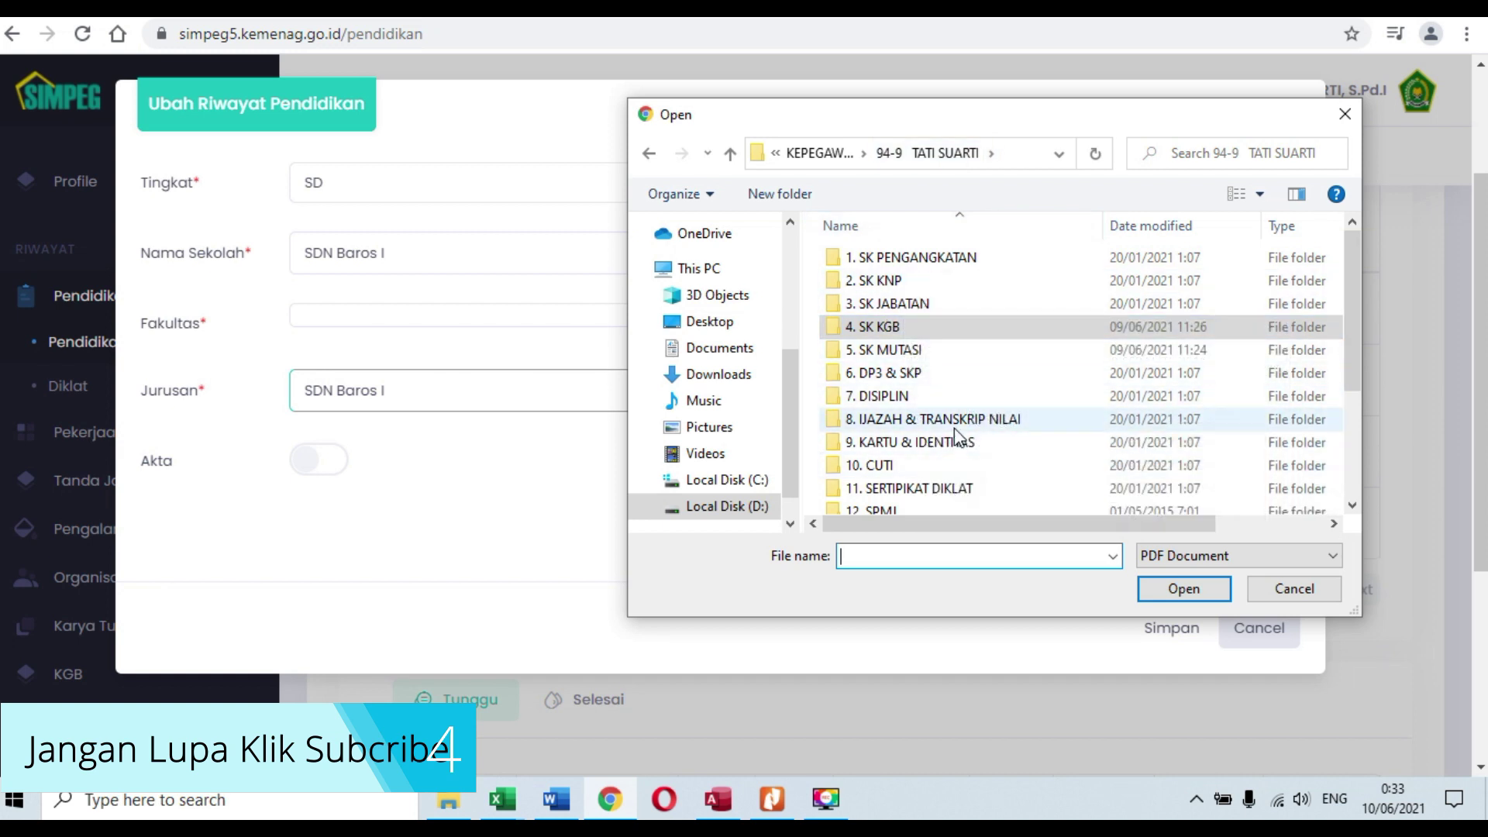
scroll(958, 434, "down", 2)
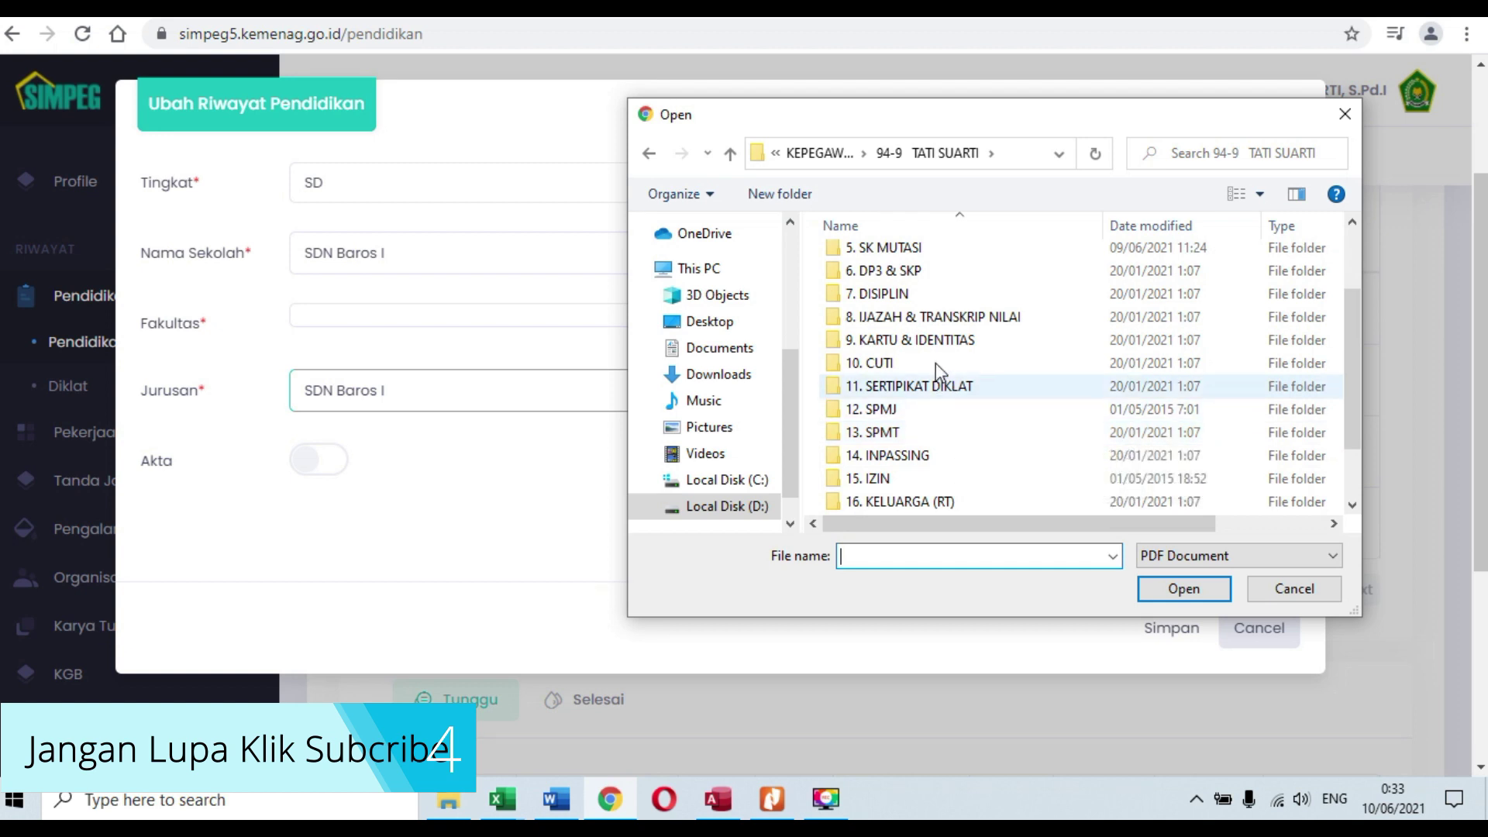
left_click(917, 325)
double_click(915, 326)
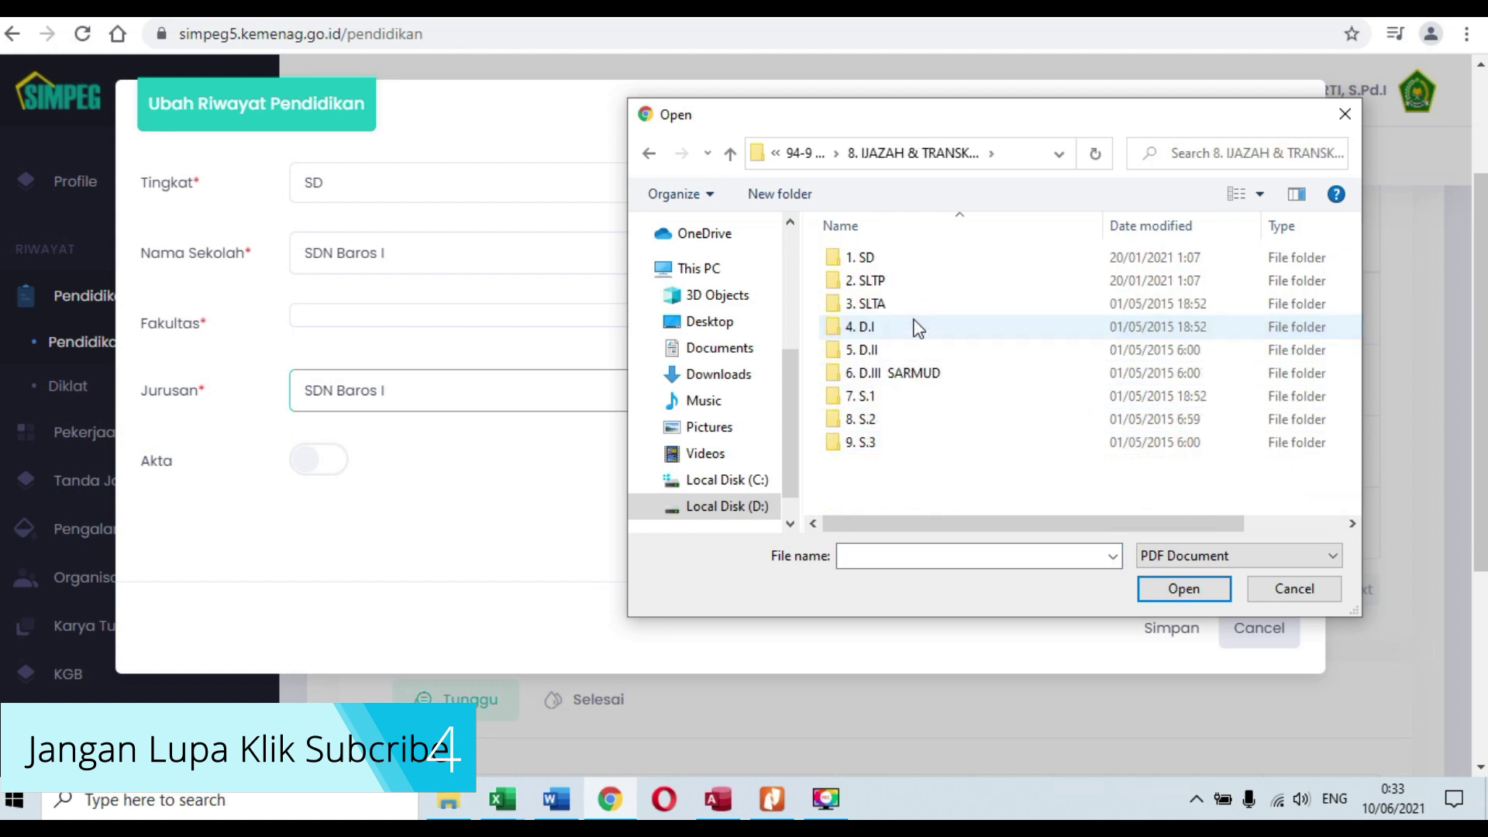
double_click(874, 266)
left_click(855, 262)
left_click(1179, 590)
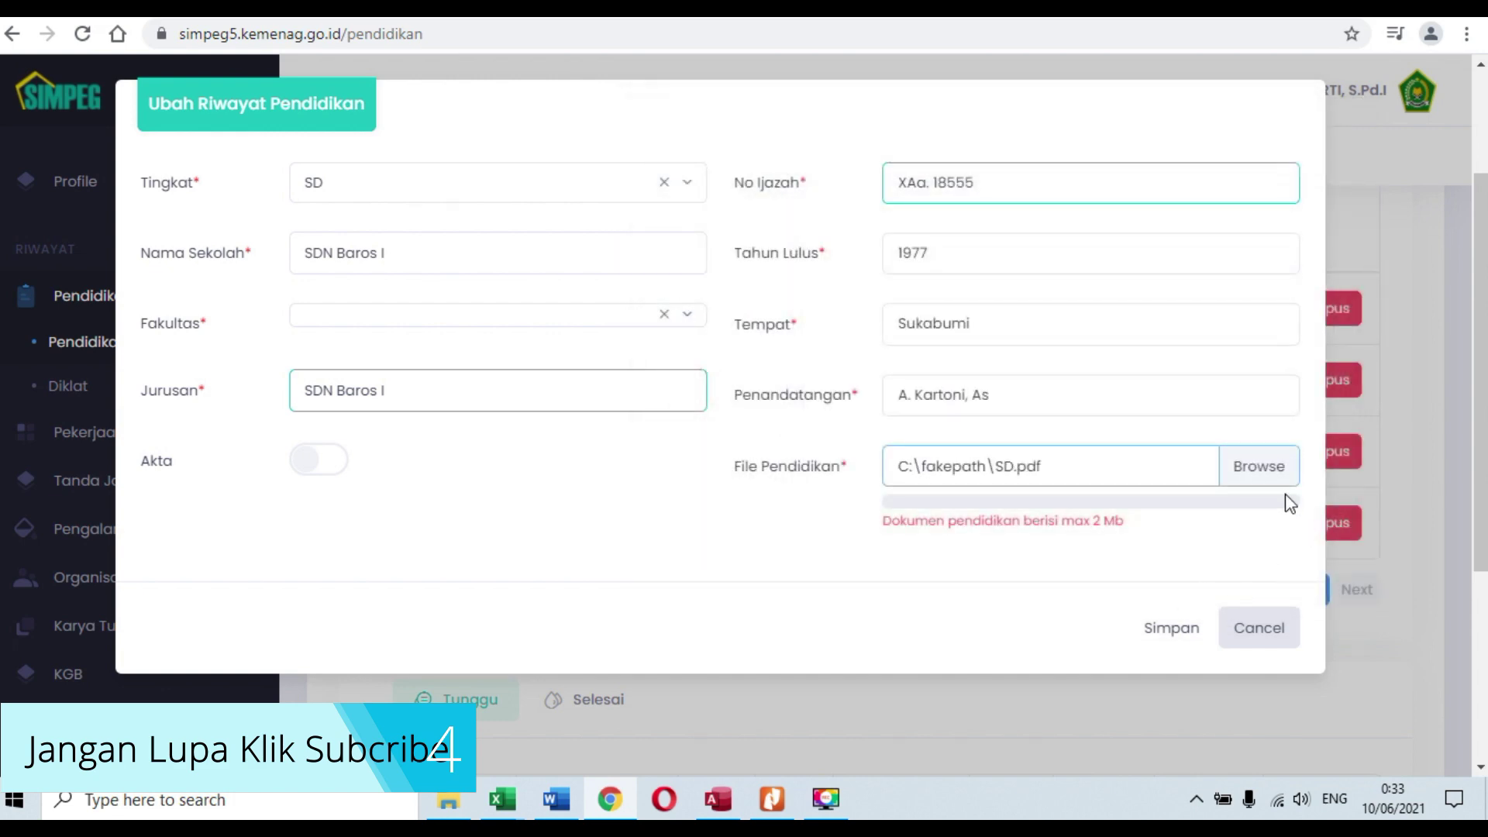
left_click(1166, 632)
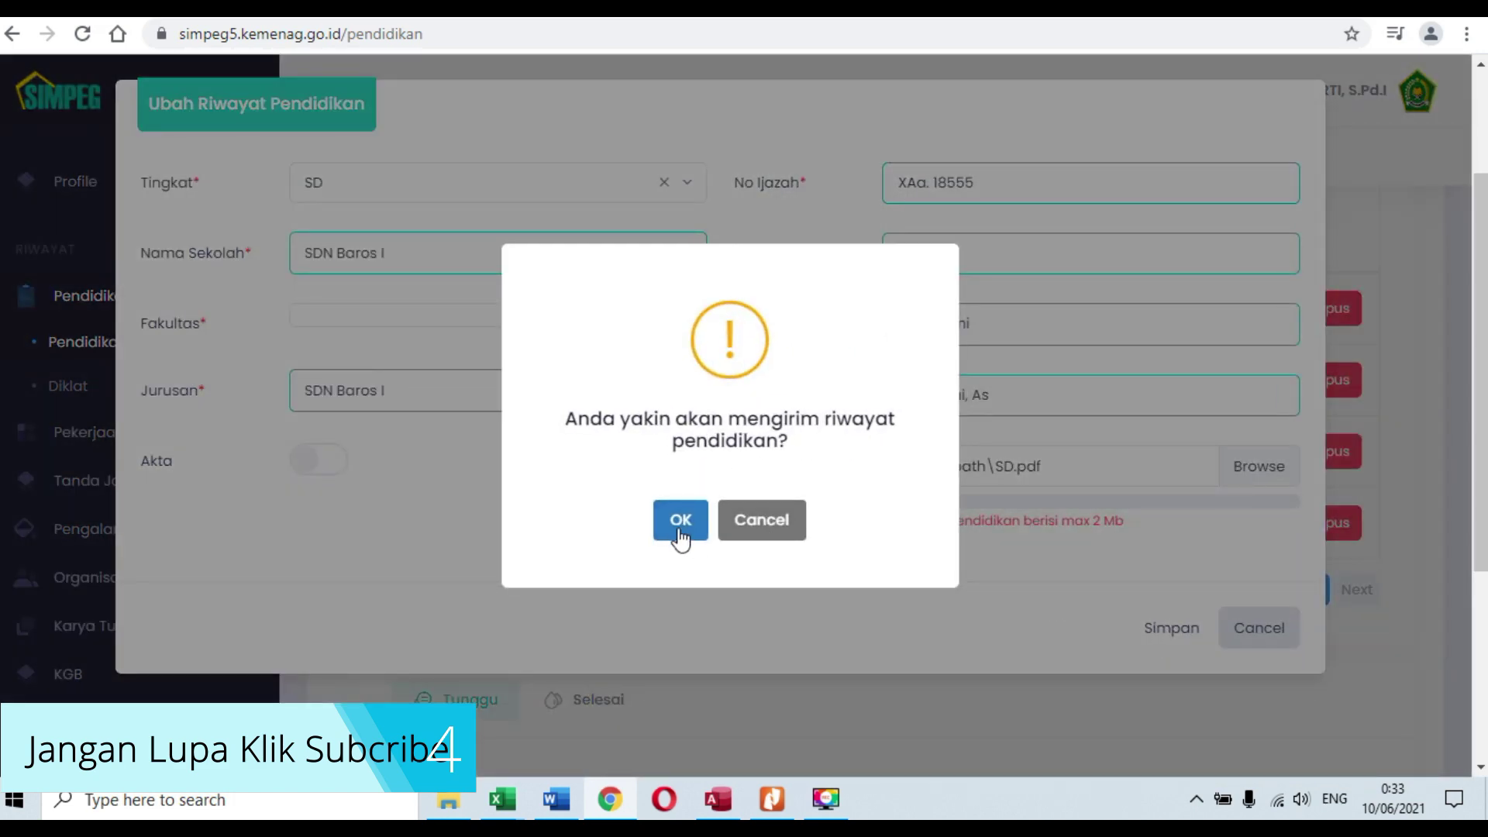
left_click(677, 523)
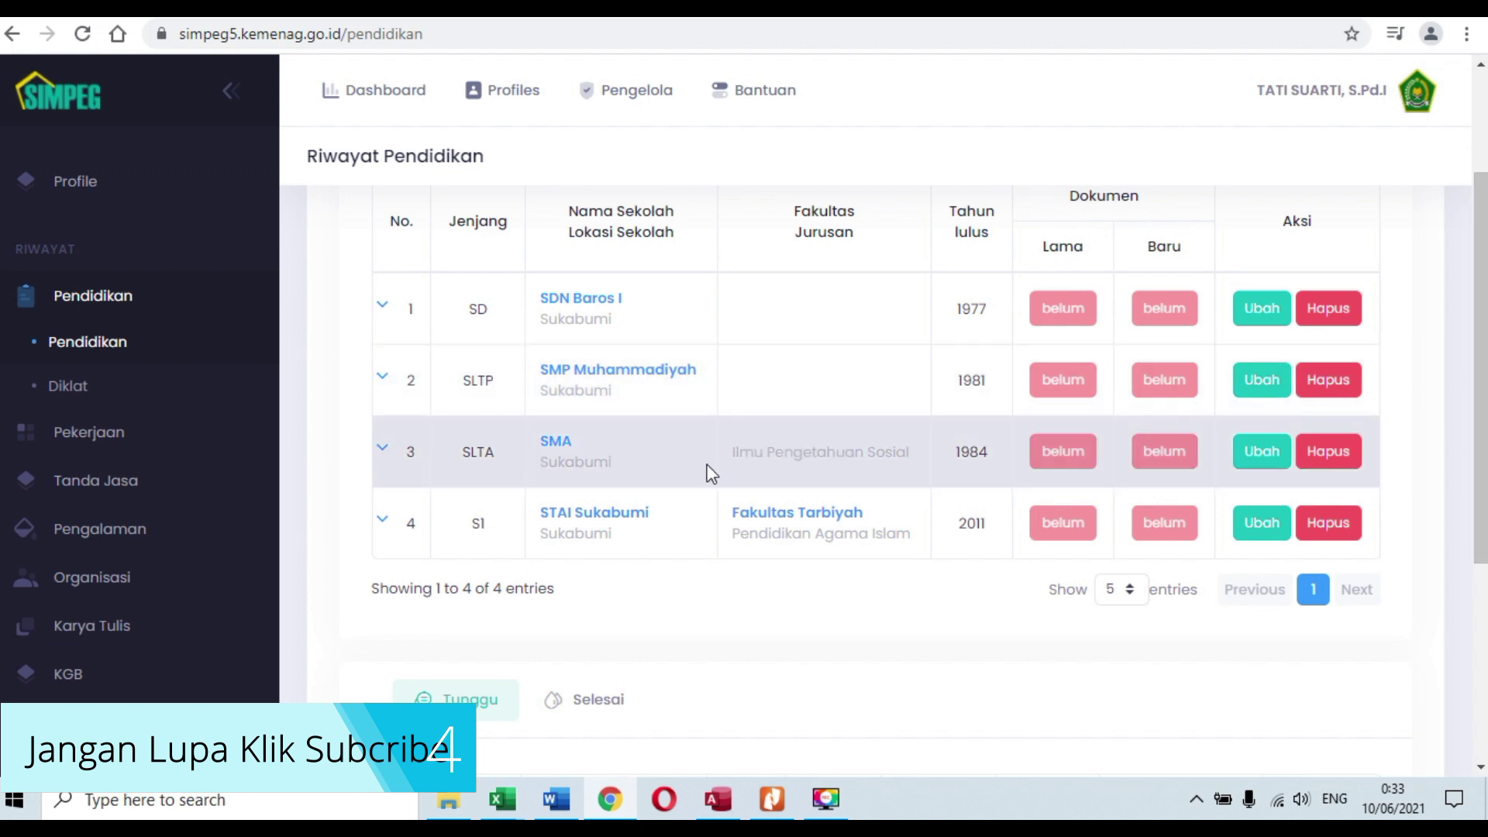
Step: Open the SLTP entry and copy SMP Muhammadiyah into its Jurusan field
left_click(1262, 380)
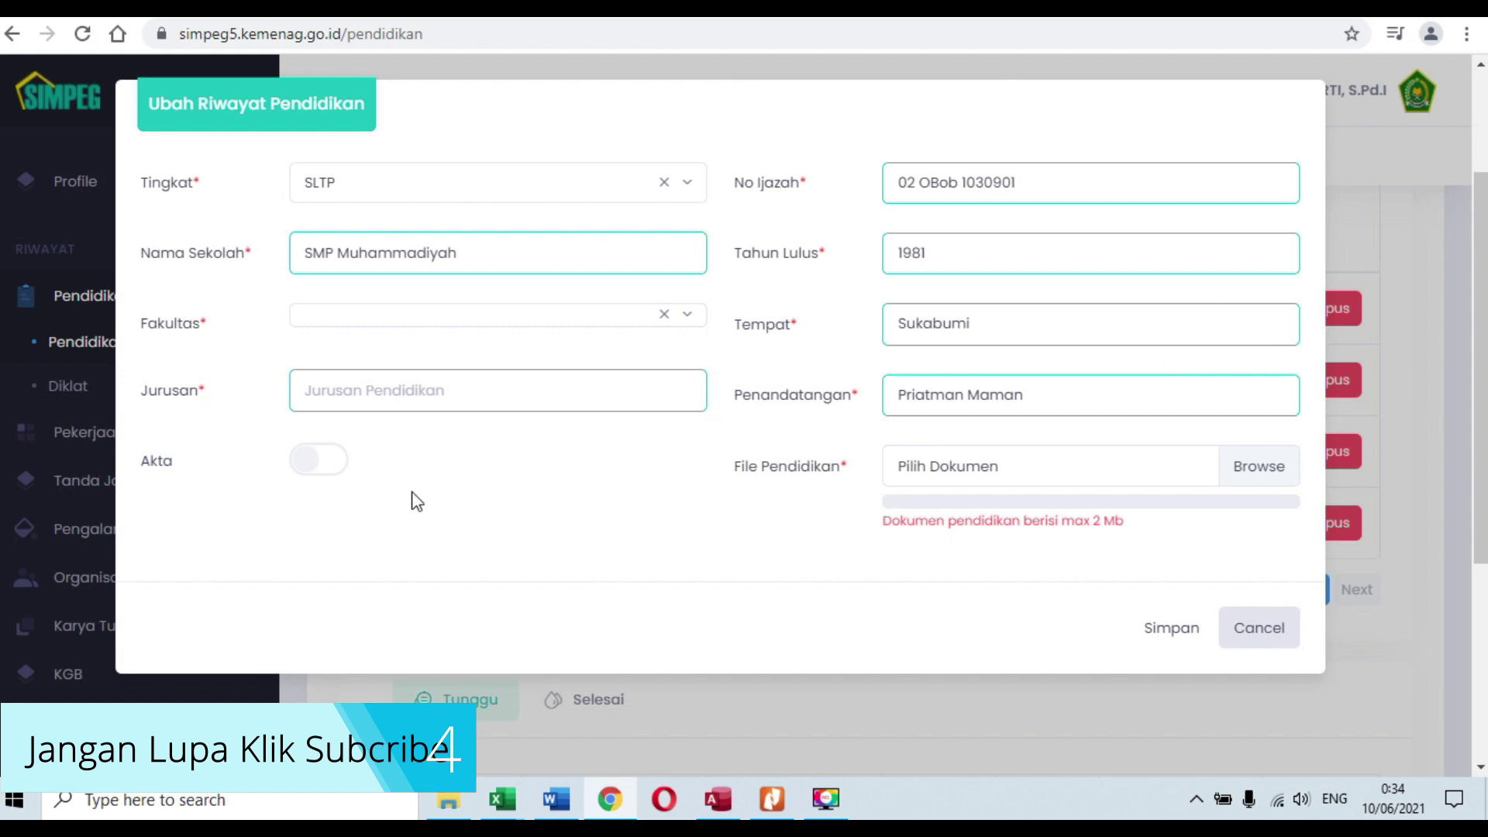
left_click_drag(501, 258, 232, 253)
key("ctrl+c")
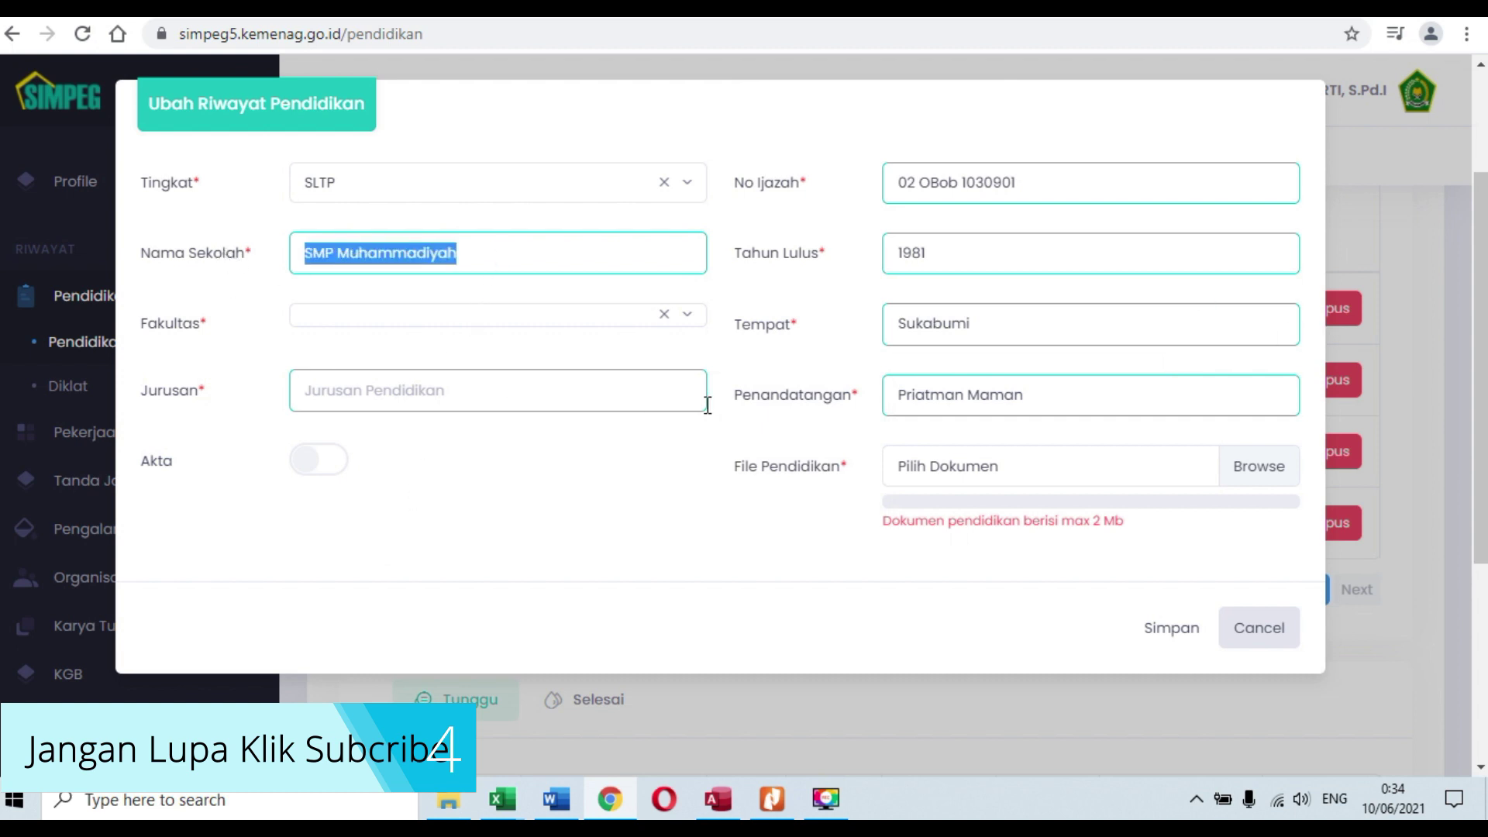
left_click(472, 389)
key("ctrl+v")
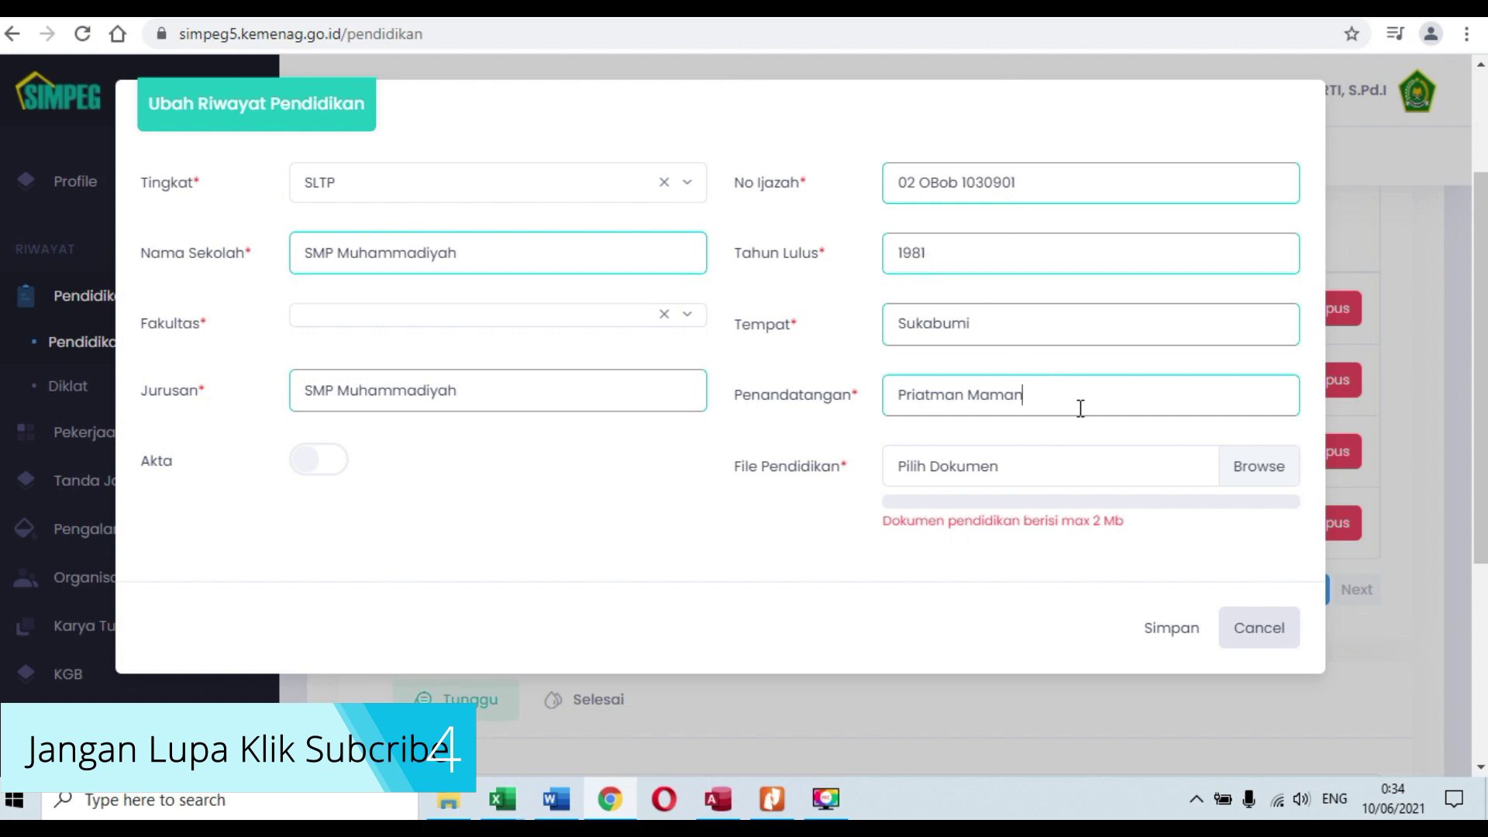
Step: Attach SMP.pdf from the 2. SLTP folder, then save and confirm the SLTP entry
left_click(1155, 473)
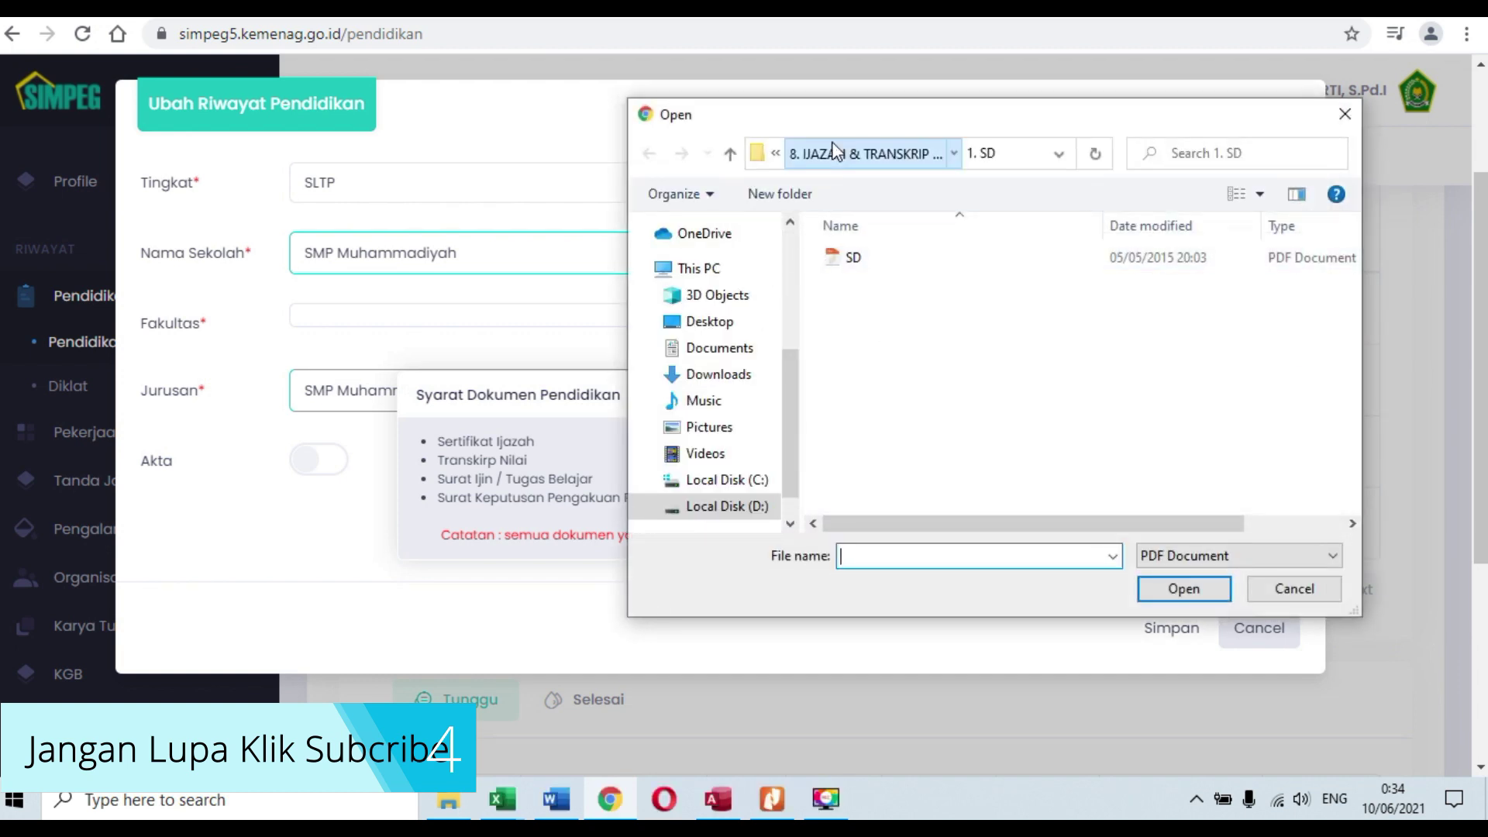
left_click(834, 149)
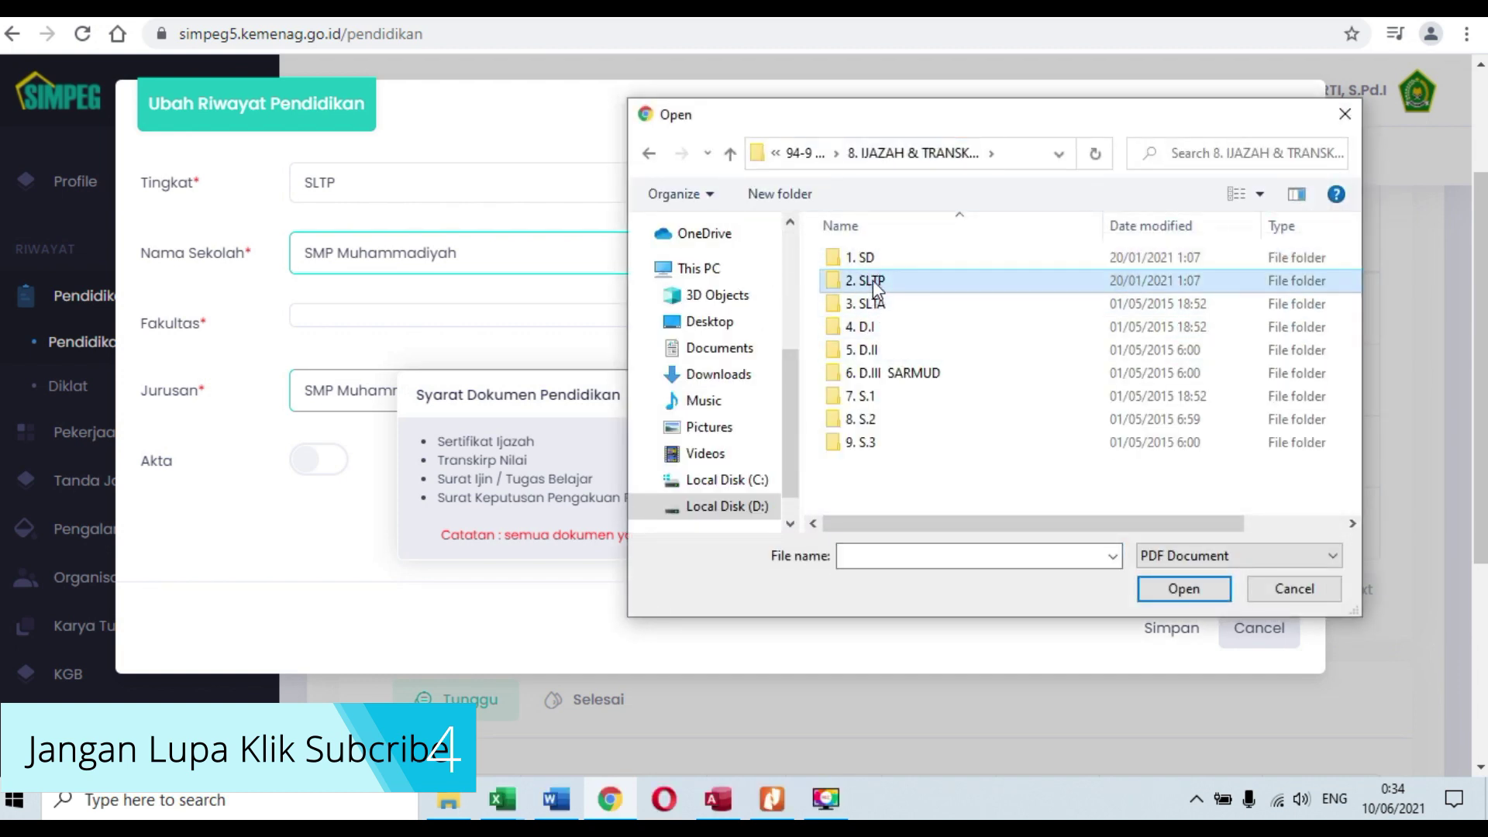
double_click(872, 280)
left_click(873, 263)
left_click(1175, 591)
left_click(1175, 590)
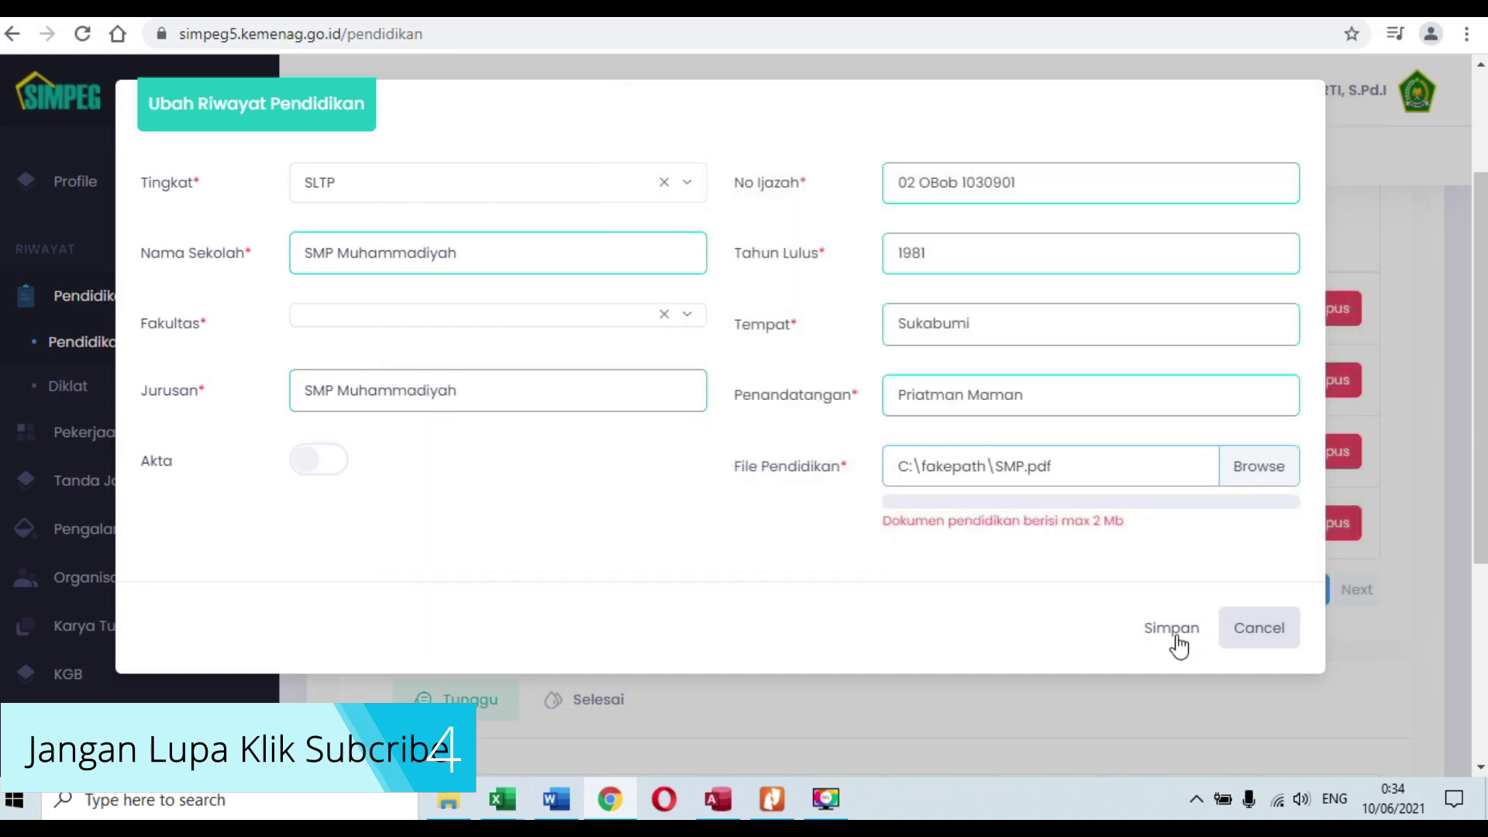
left_click(1175, 635)
left_click(664, 530)
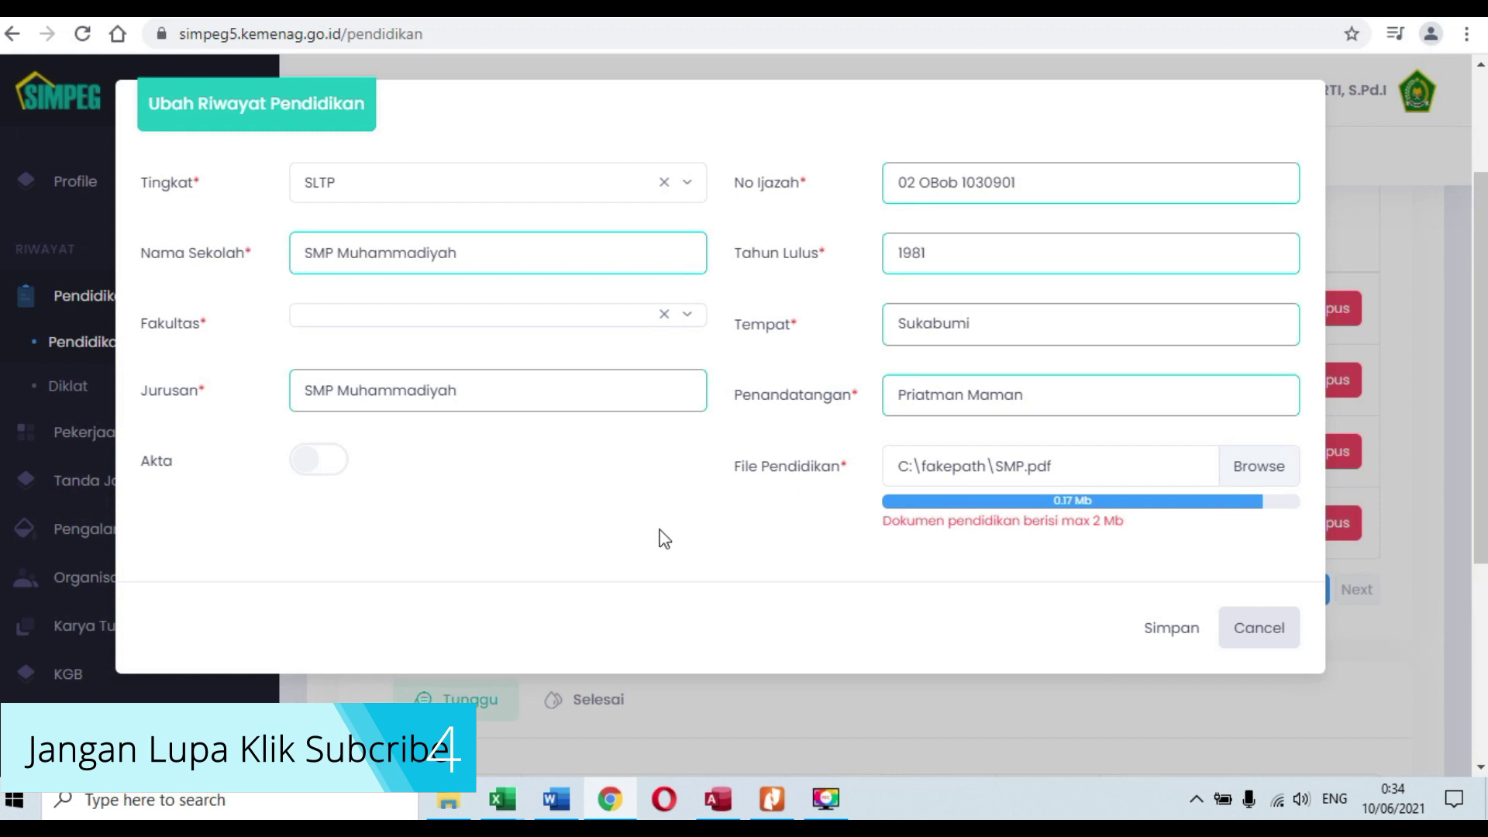
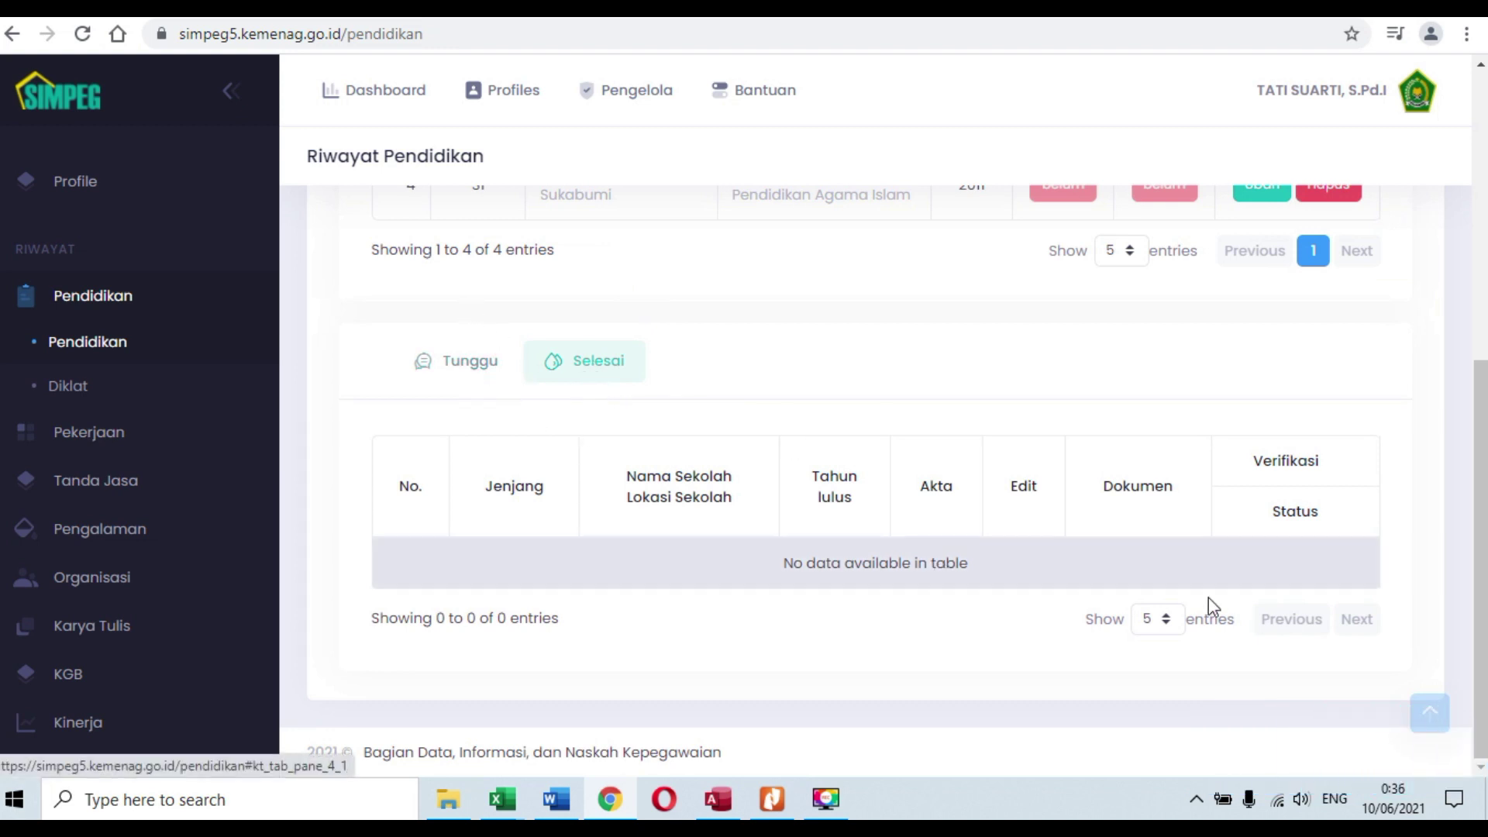
left_click(451, 375)
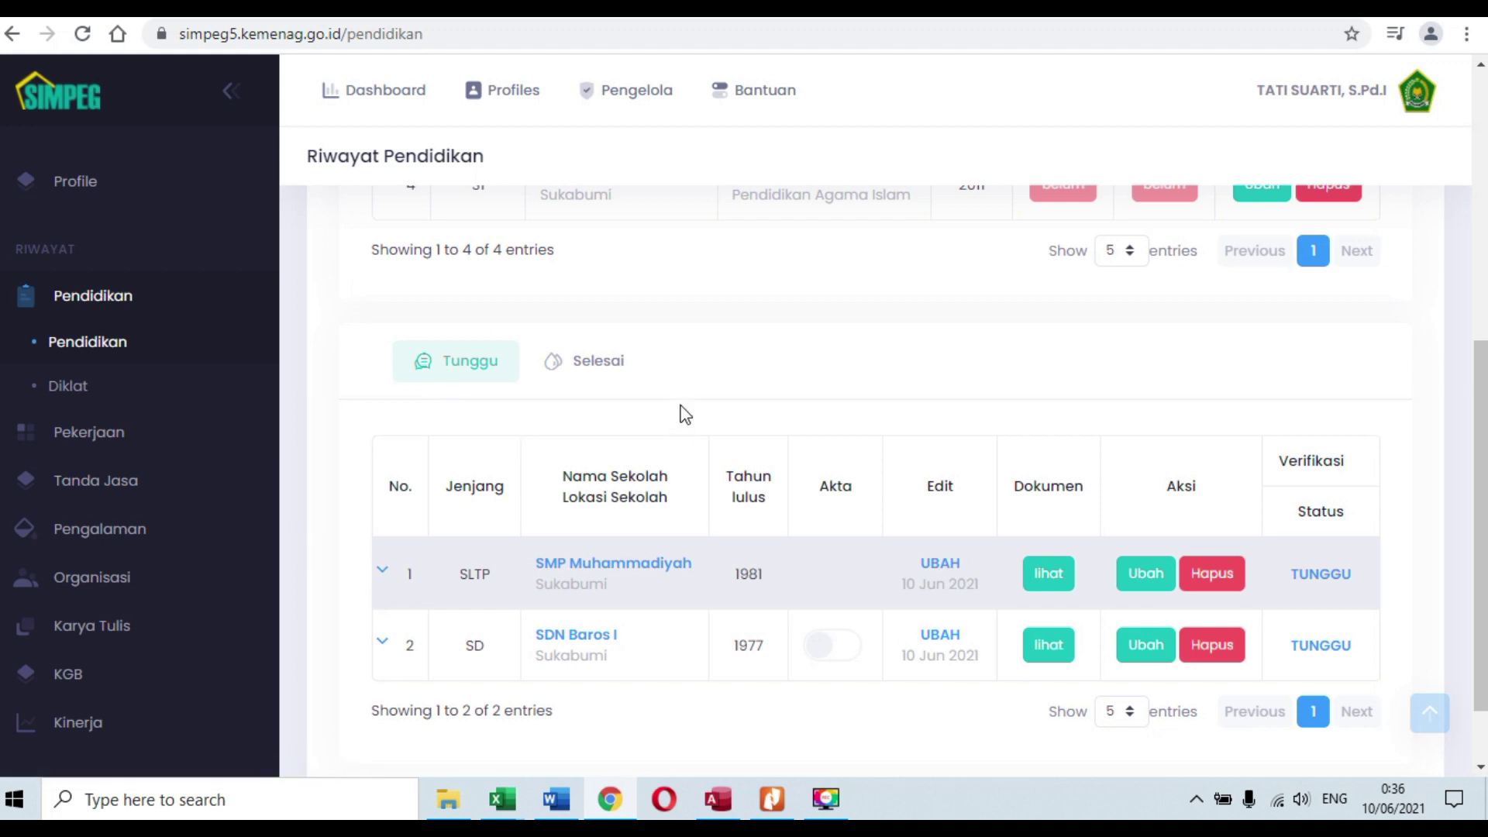
scroll(675, 418, "down", 1)
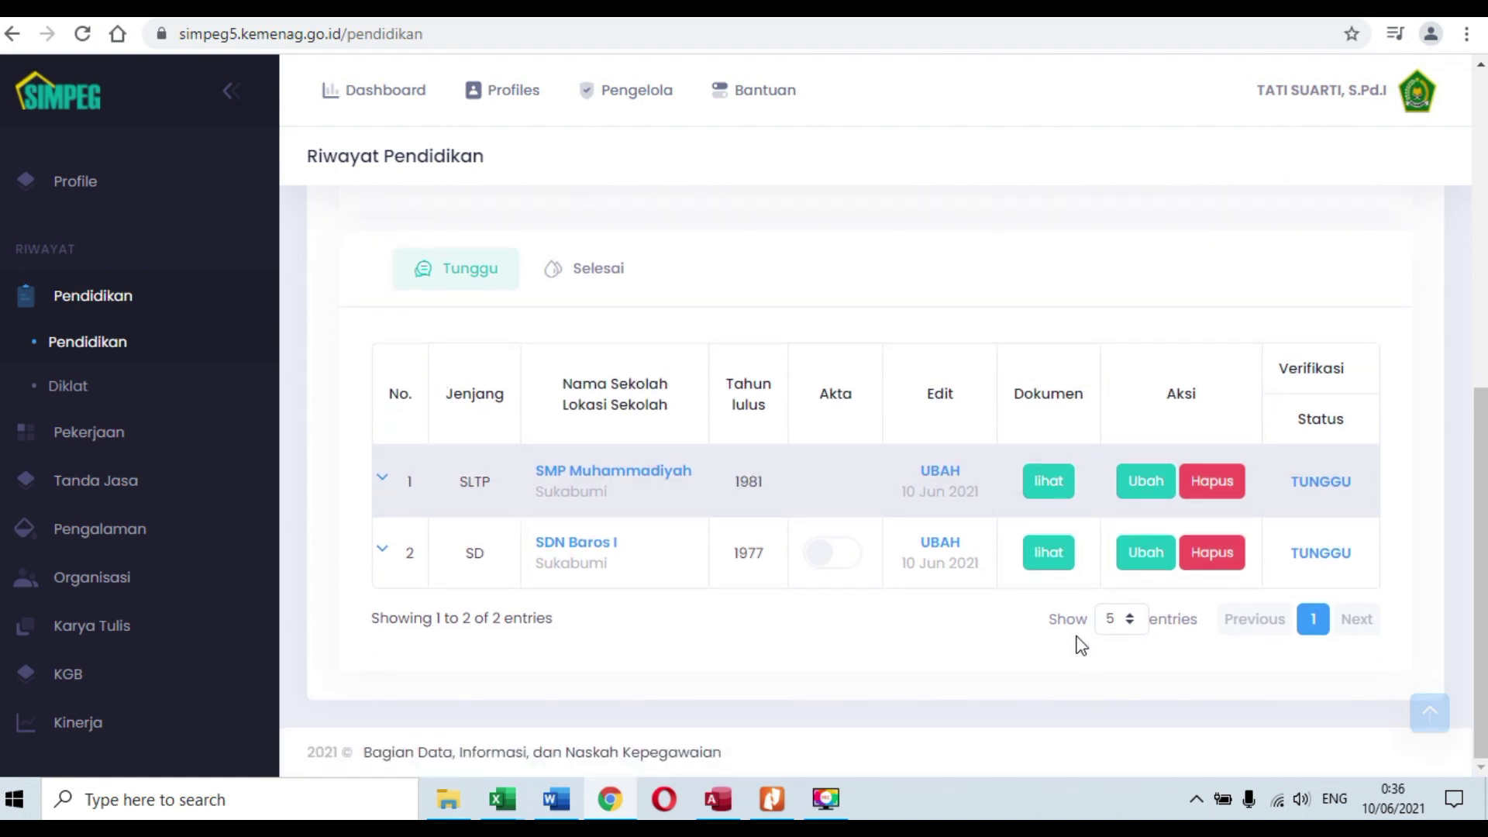
left_click(597, 276)
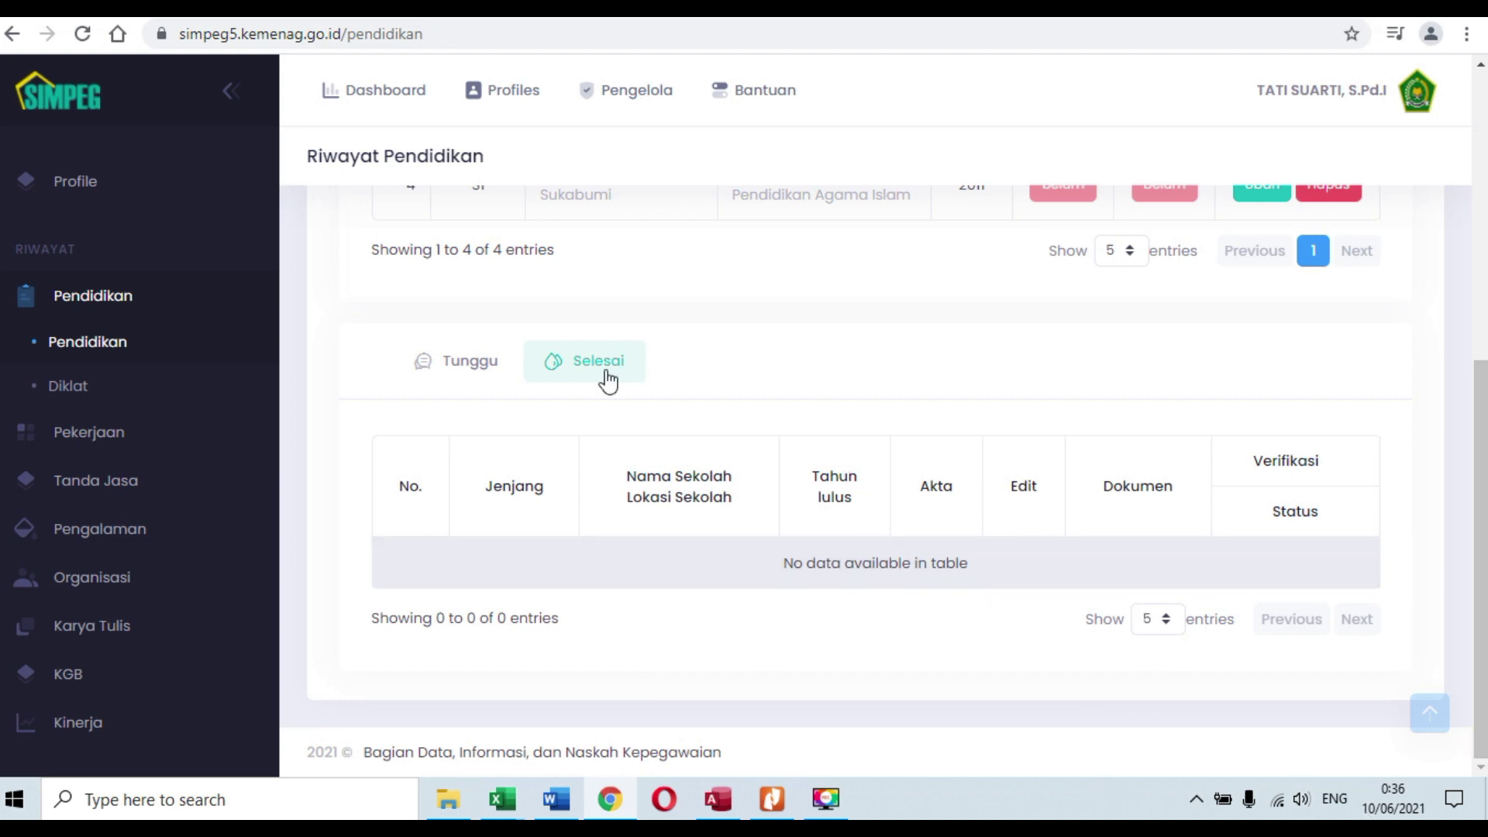
left_click(481, 371)
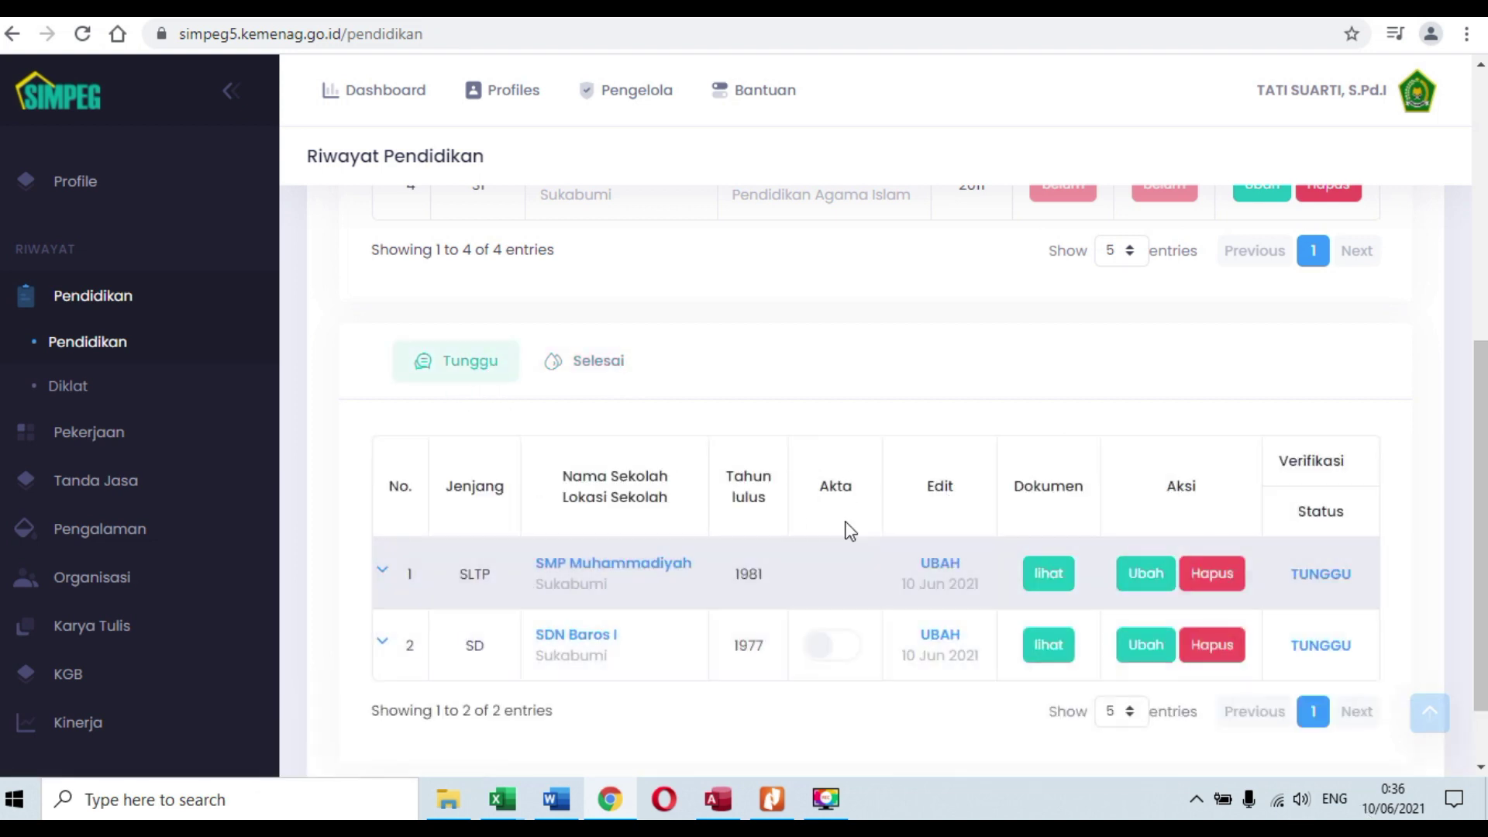
left_click(594, 366)
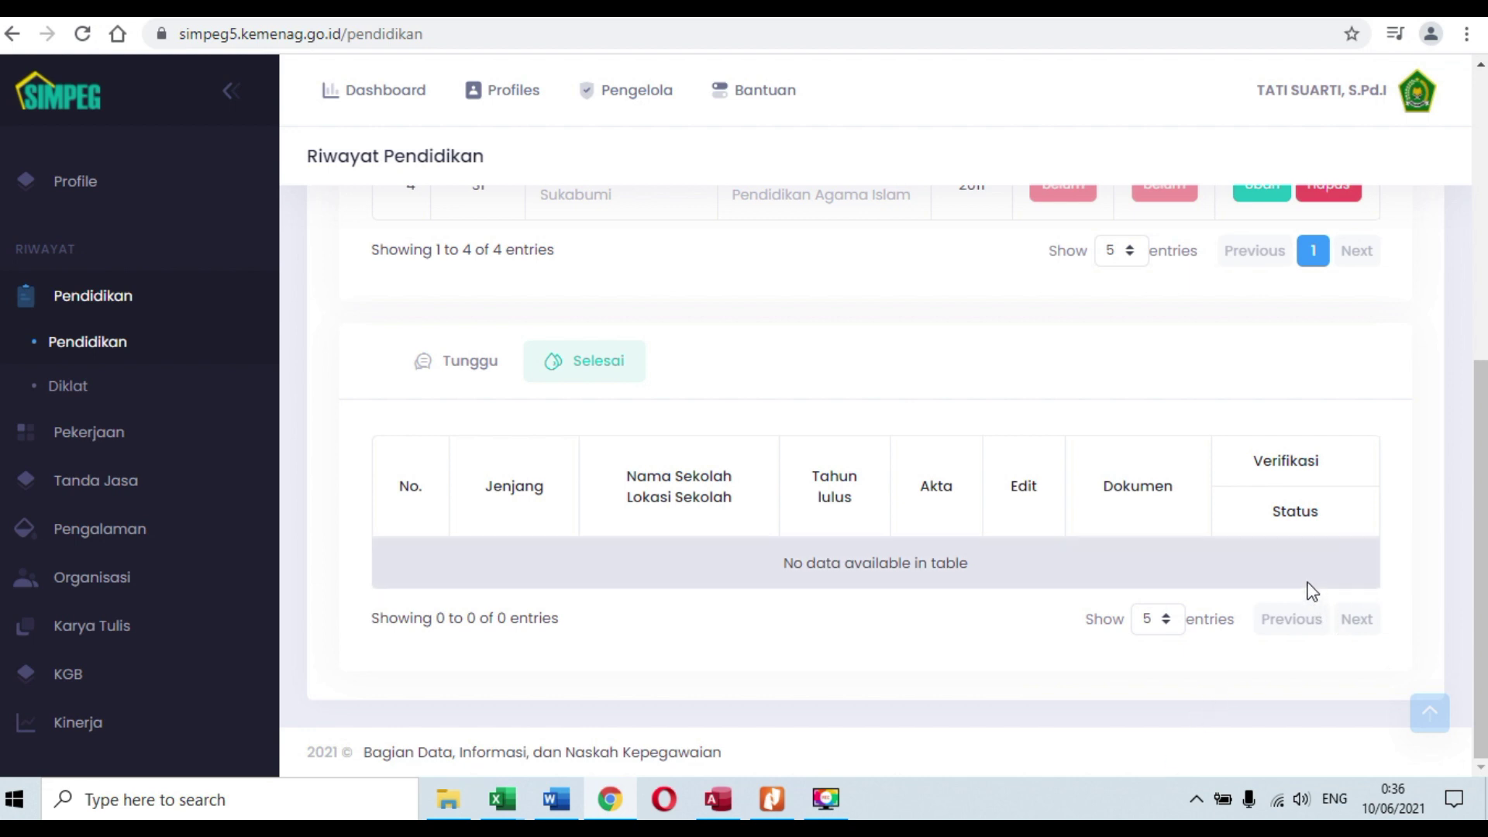
scroll(1318, 597, "up", 5)
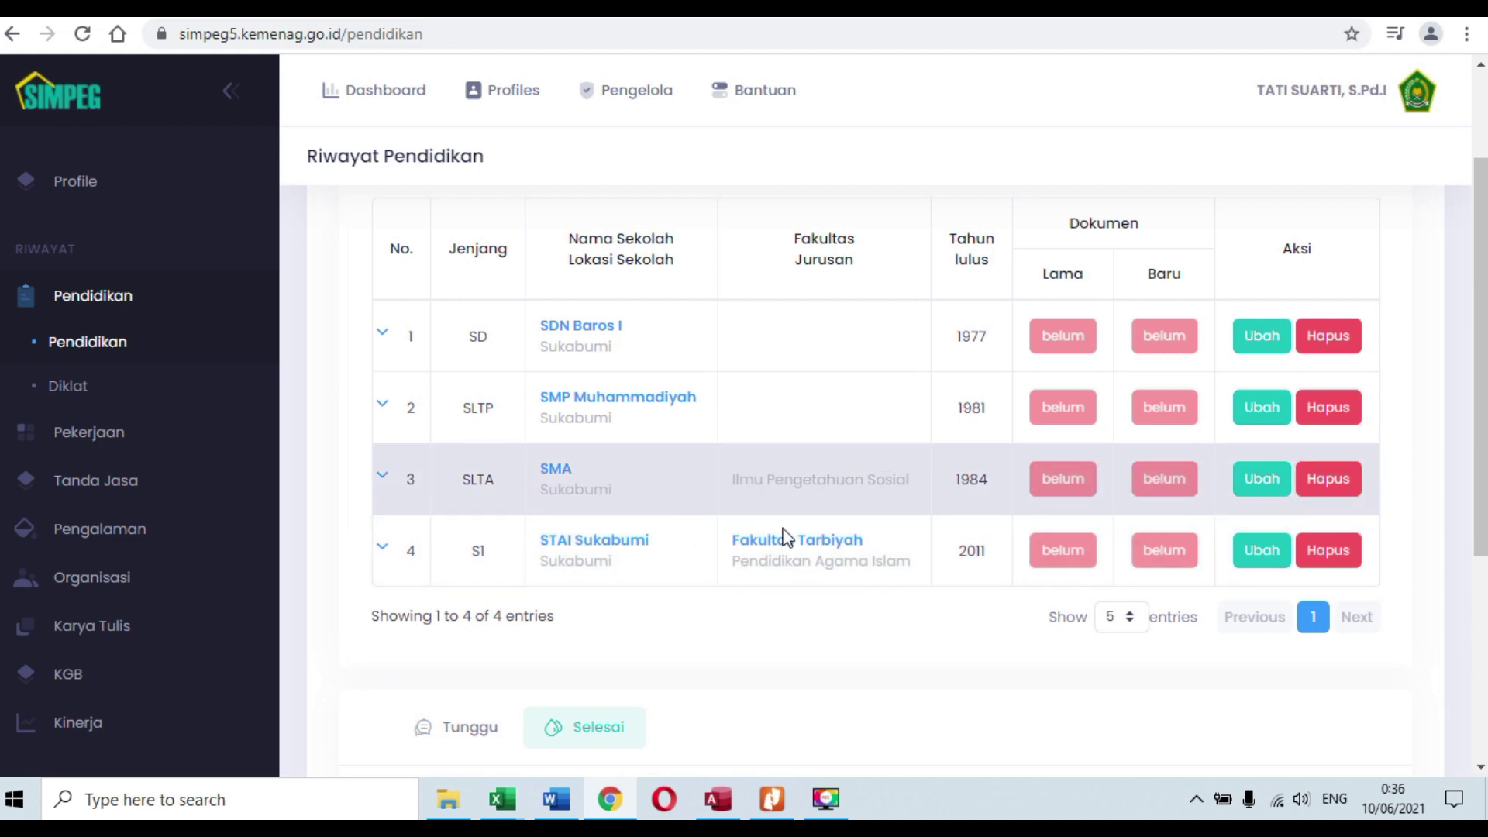
scroll(784, 531, "up", 2)
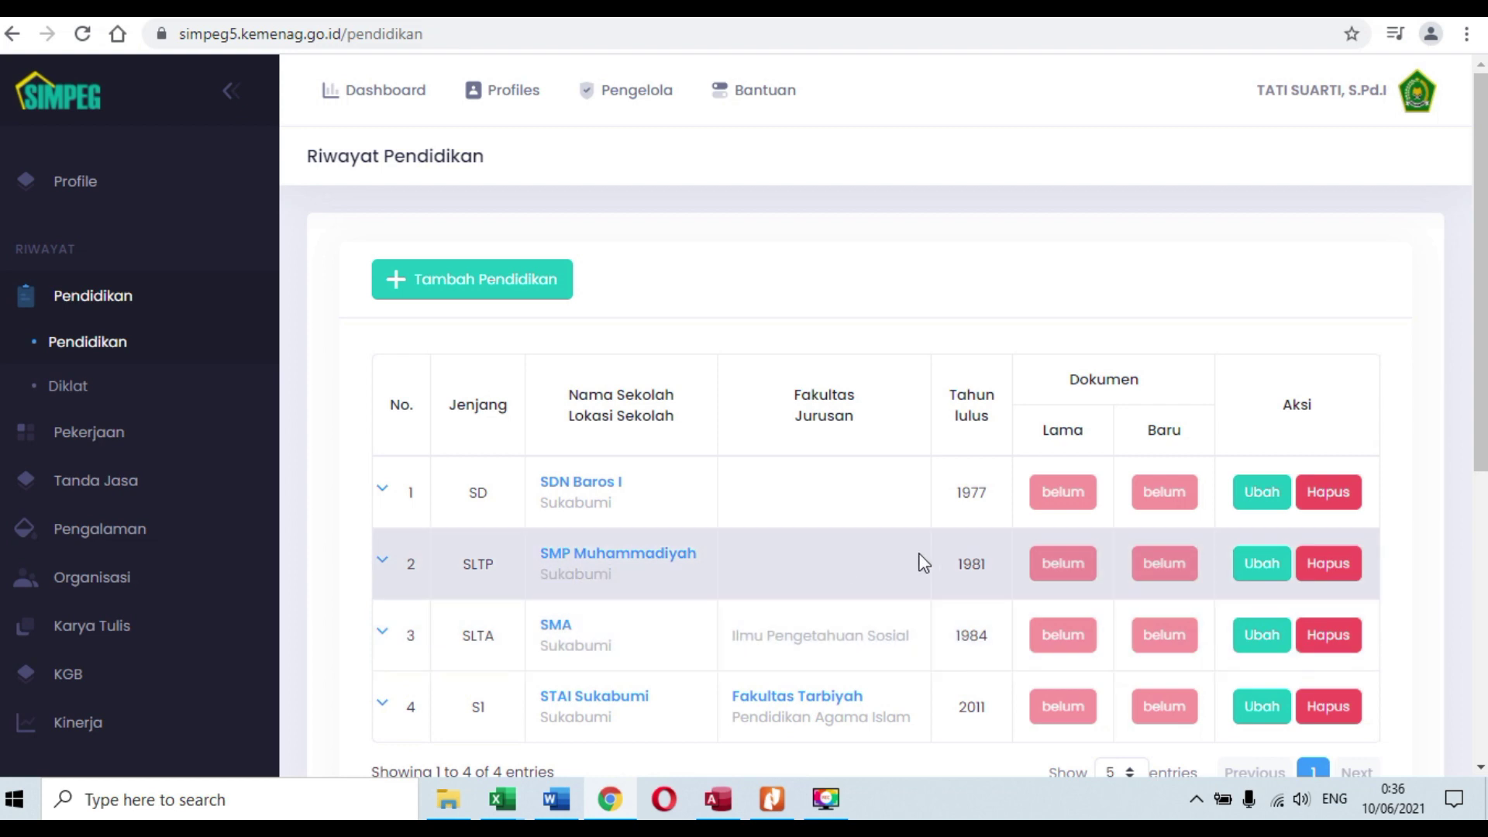
scroll(919, 565, "down", 2)
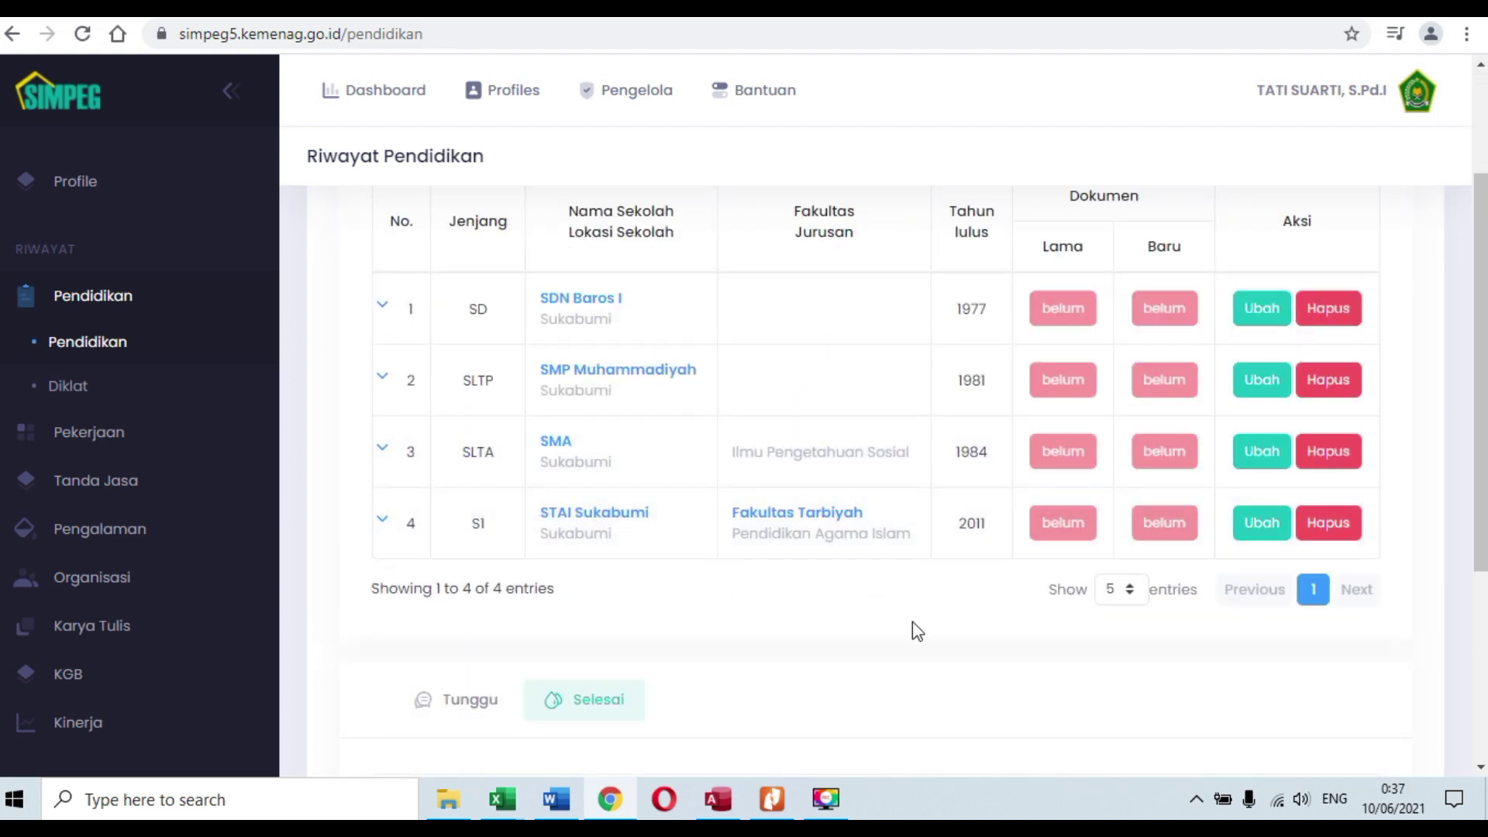
scroll(891, 616, "up", 2)
Step: Start a new education record at level S2 with faculty Fakultas Administrasi Negara
left_click(449, 279)
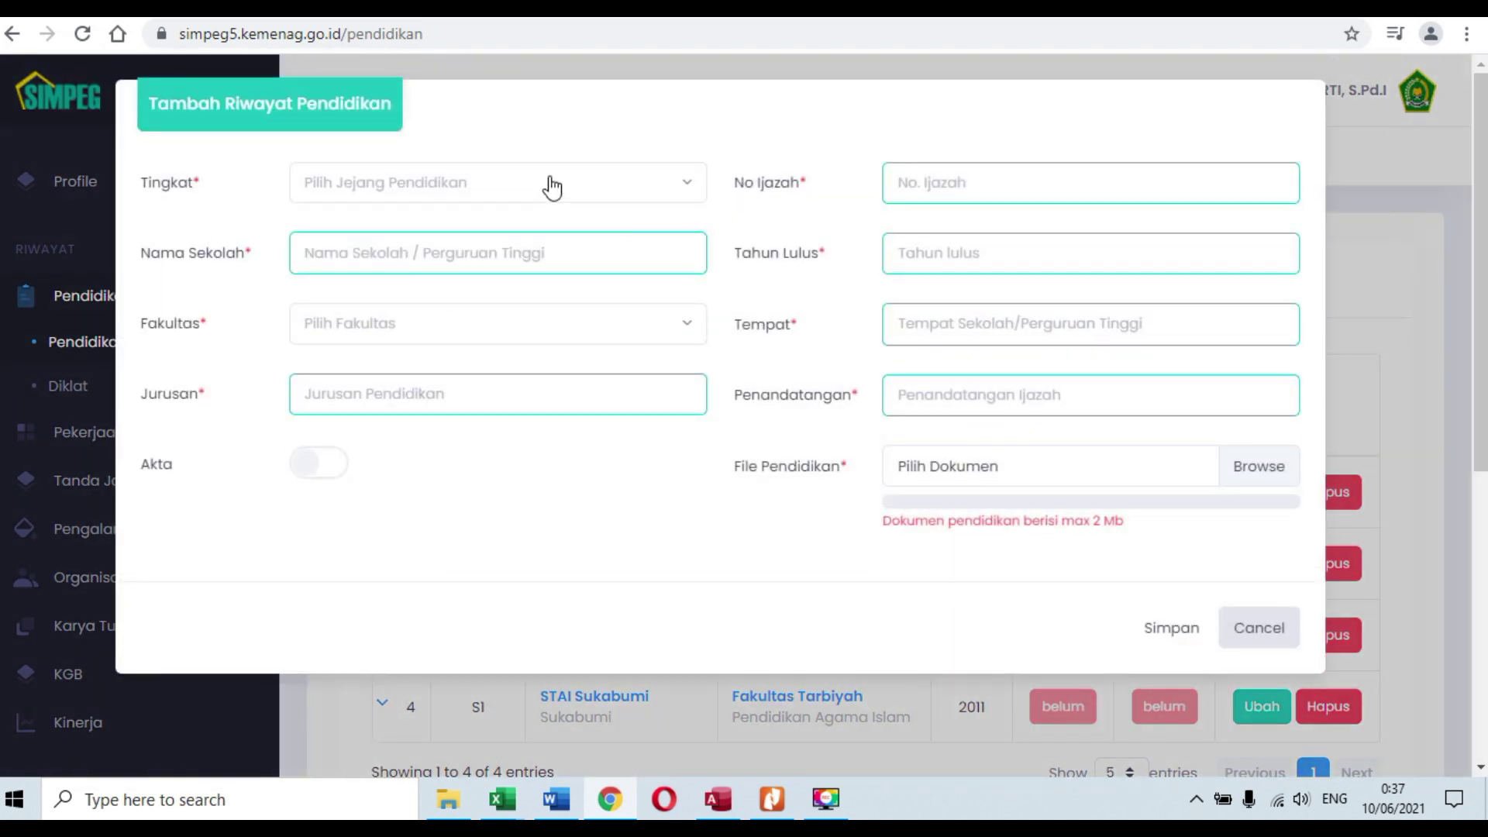
left_click(551, 189)
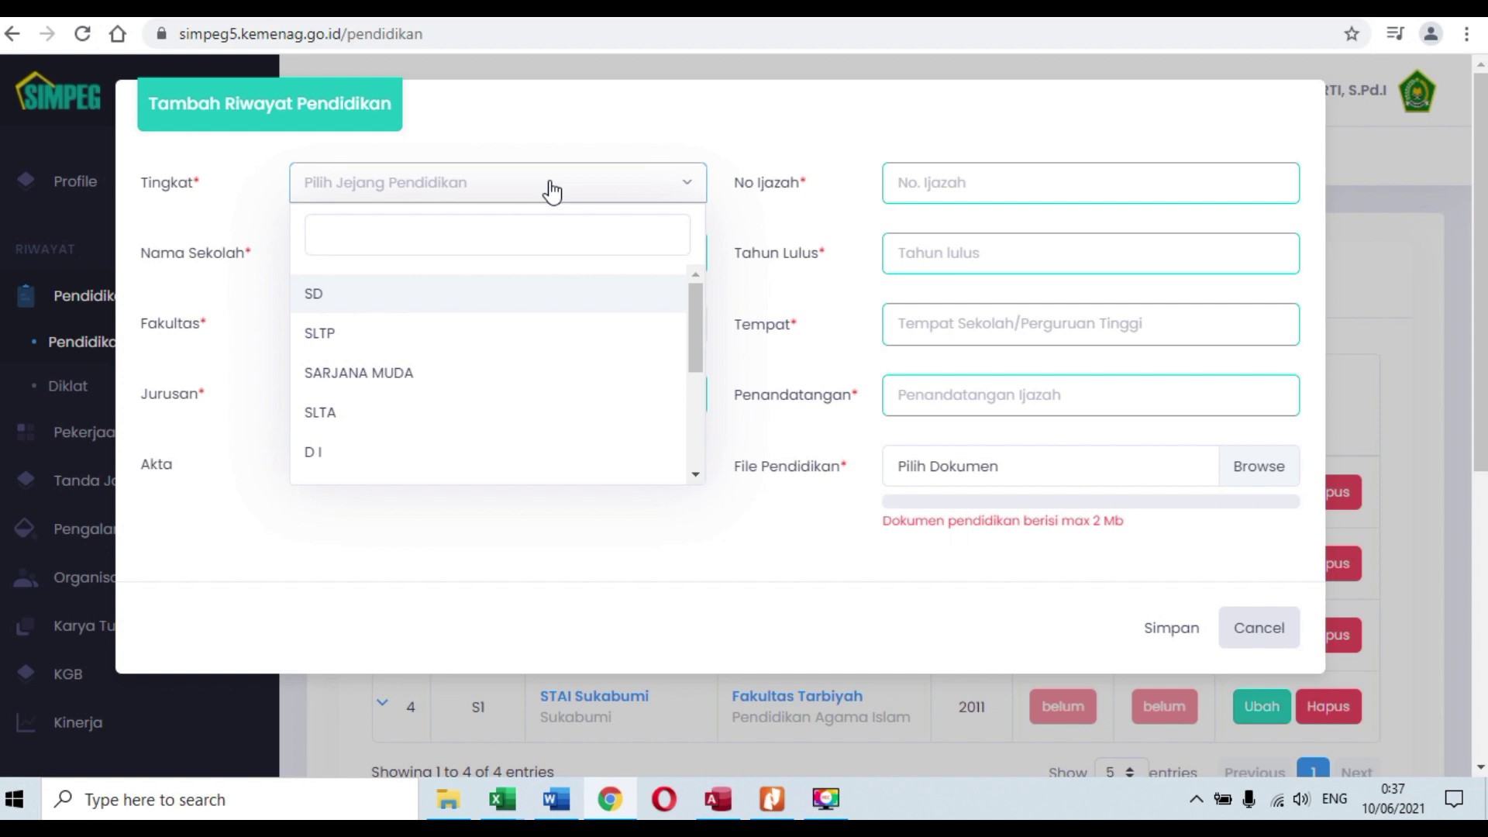
type("s2")
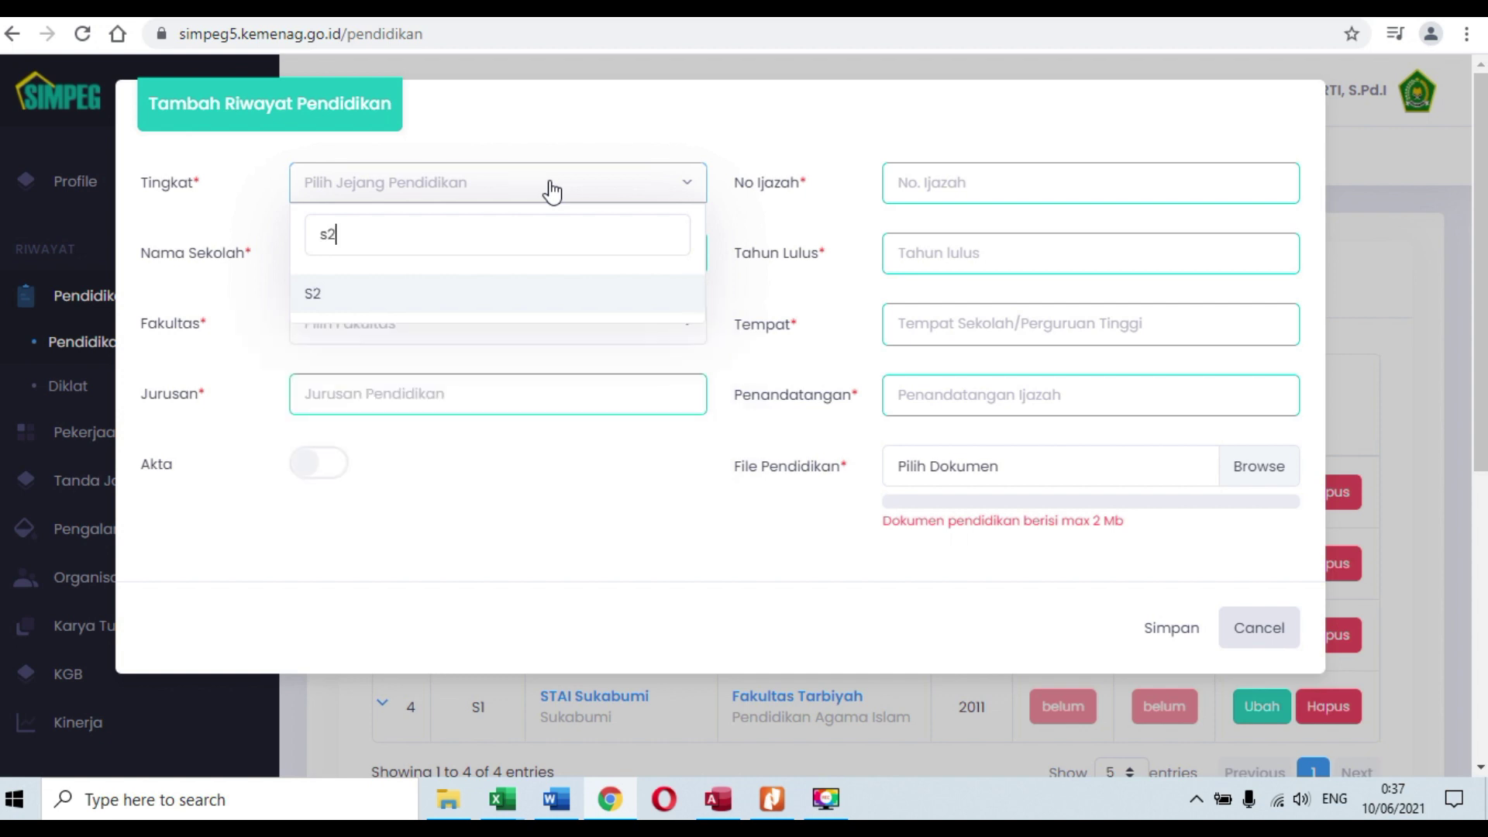
left_click(507, 292)
left_click(574, 264)
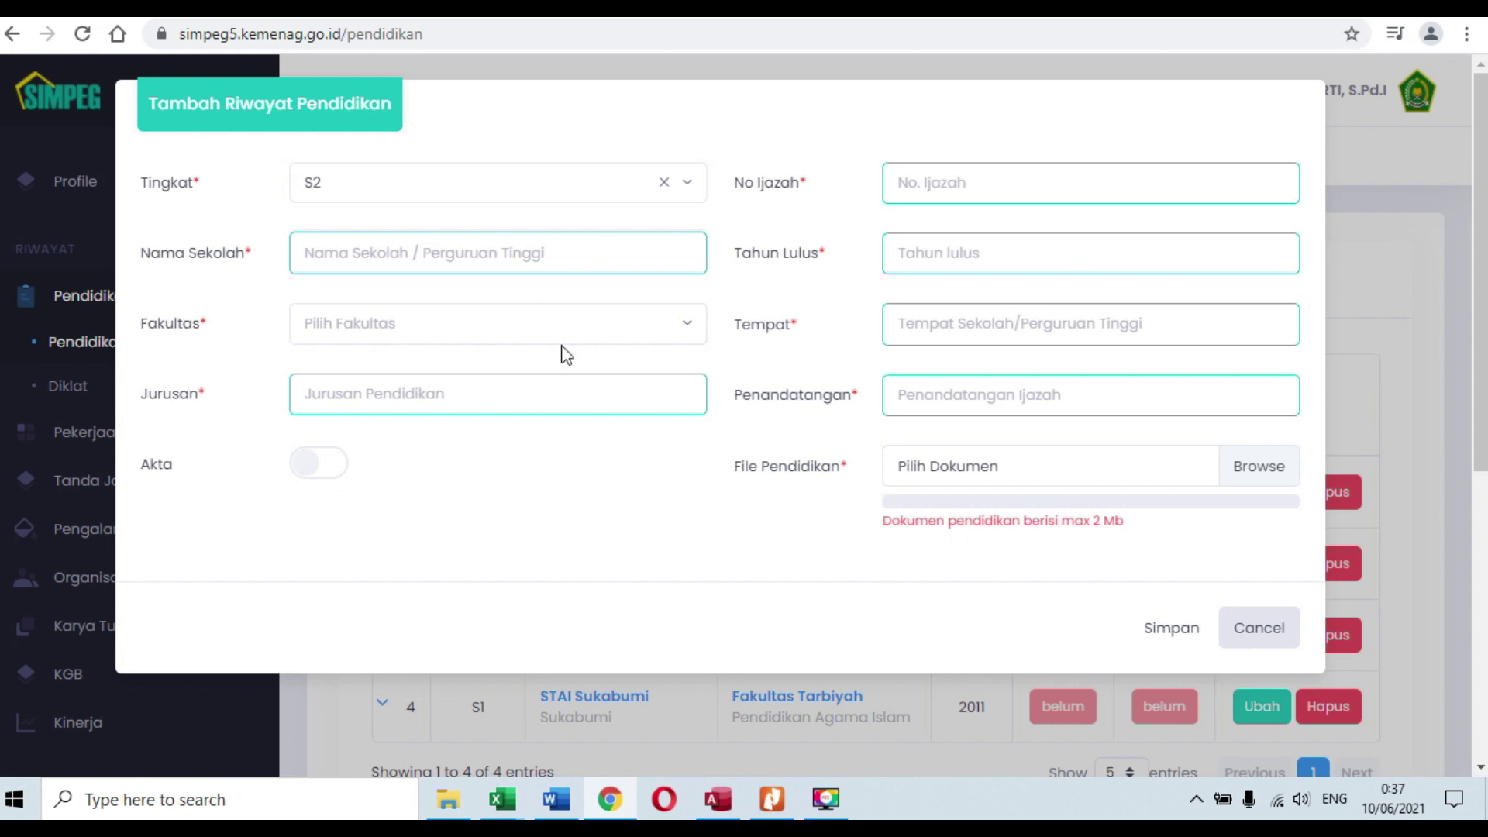
left_click(587, 330)
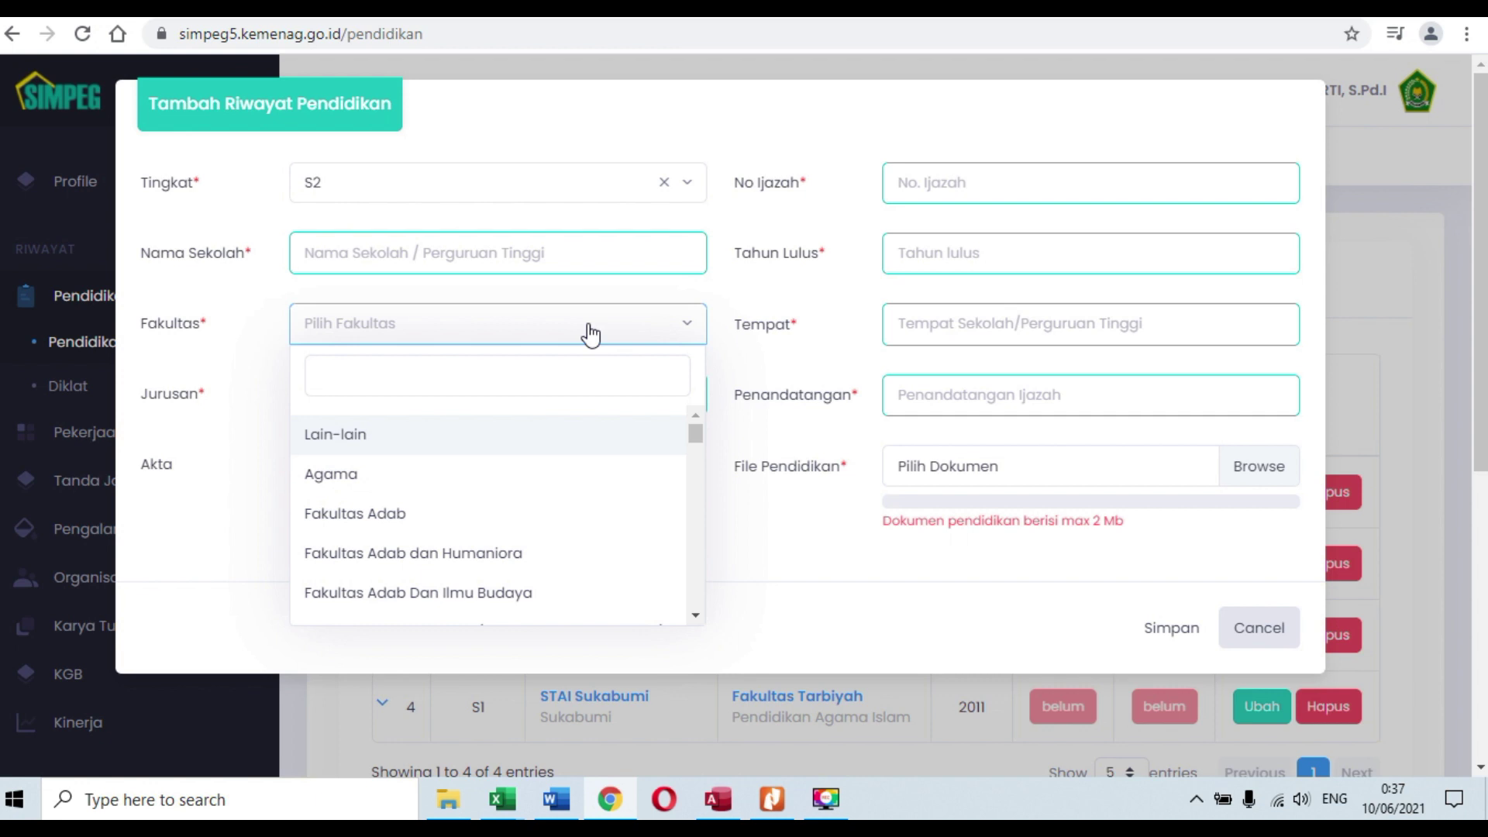
type("adab")
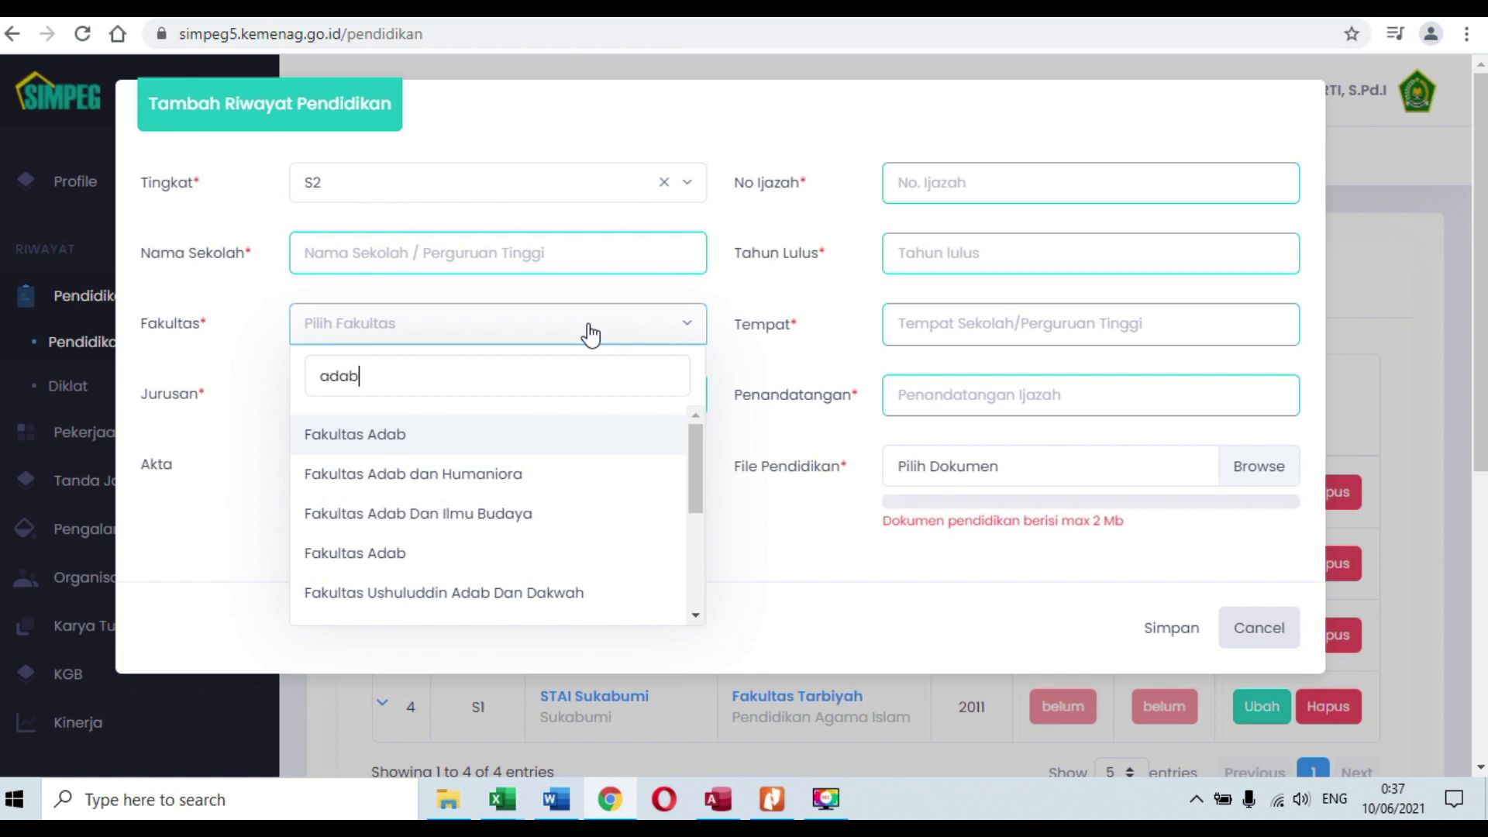
key("BackSpace")
key("BackSpace")
key("BackSpace")
key("BackSpace")
type("sya")
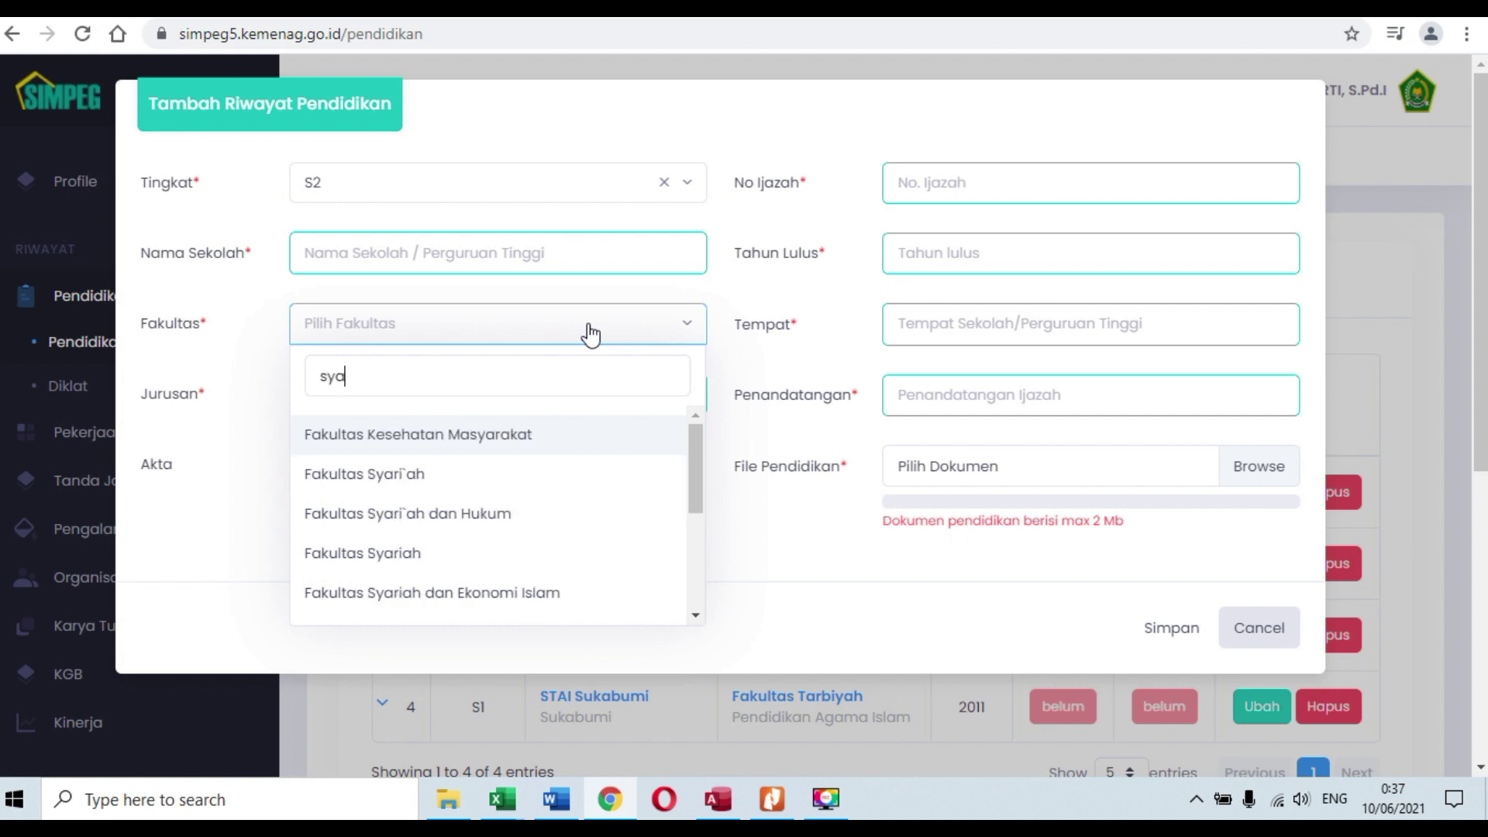
key("BackSpace")
key("BackSpace")
key("BackSpace")
type("admi")
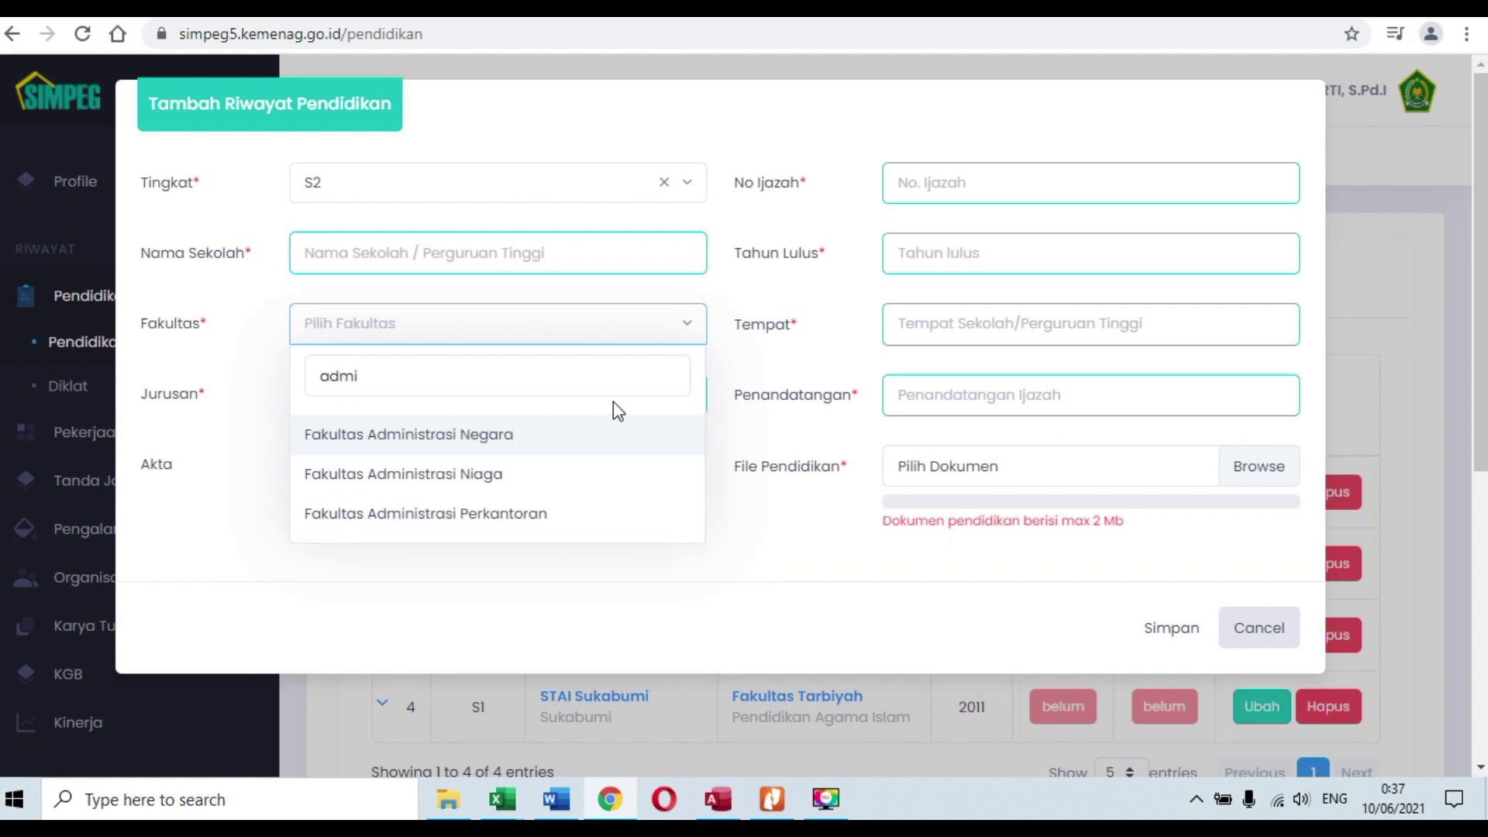
left_click(554, 445)
Step: Fill in certificate number 123, graduation year 2021, place sukabumi and the signatory's name
left_click(524, 402)
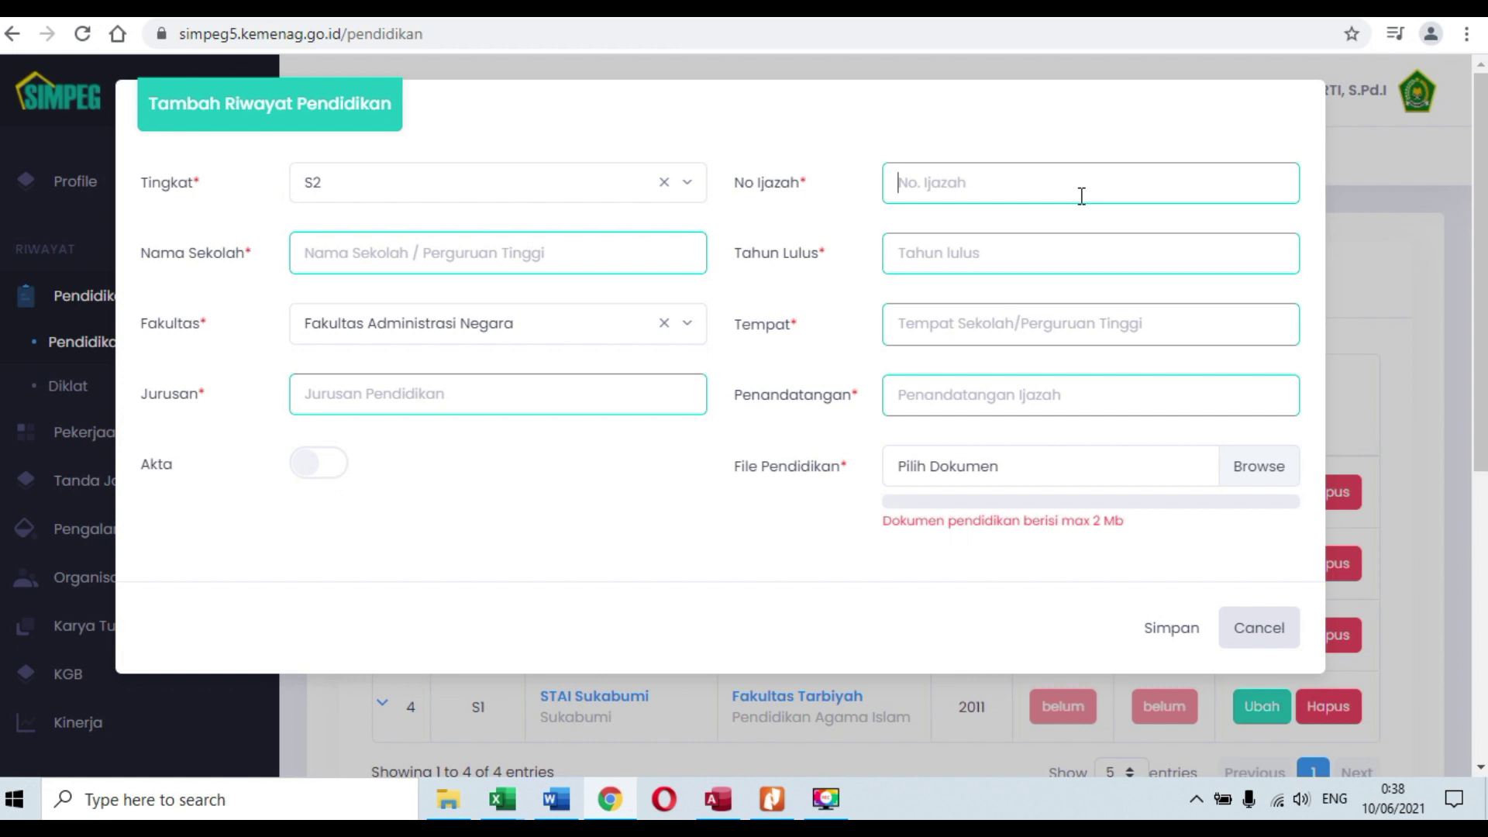
type("123")
left_click(1206, 267)
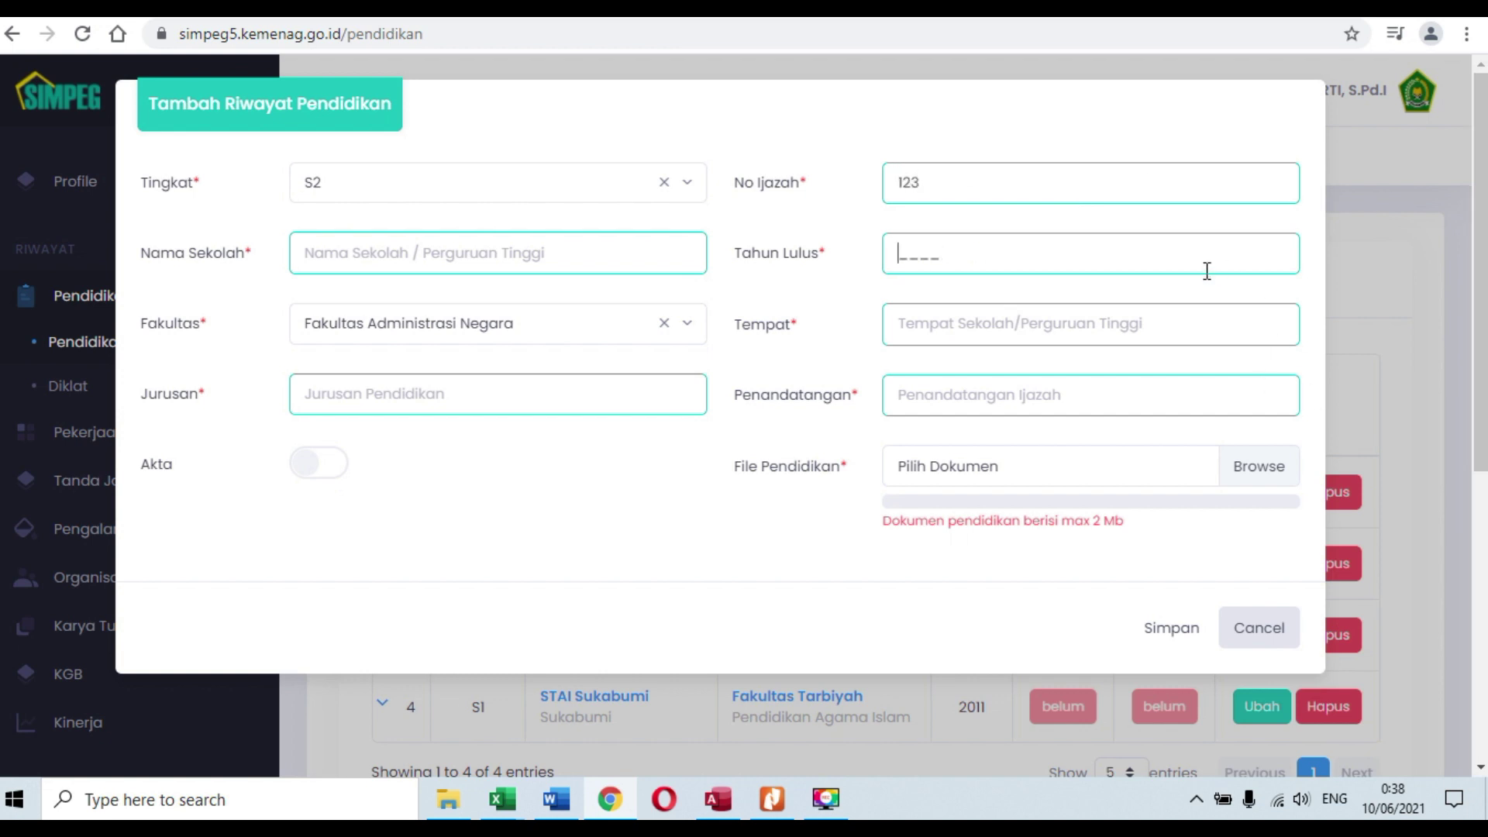
type("2021")
left_click(1168, 320)
type("sukabumi")
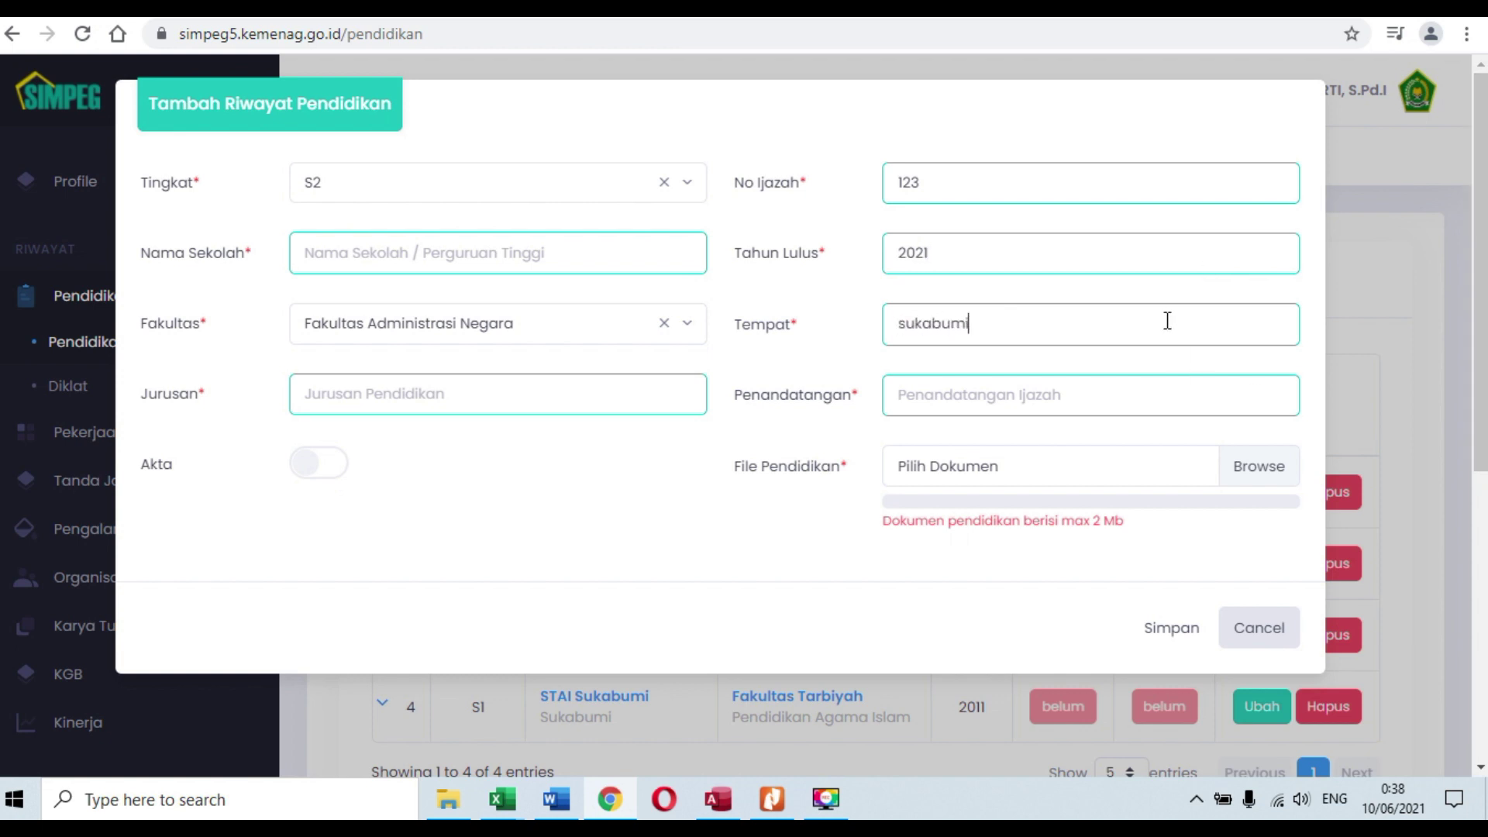
left_click(1132, 400)
type("Mr. XXX")
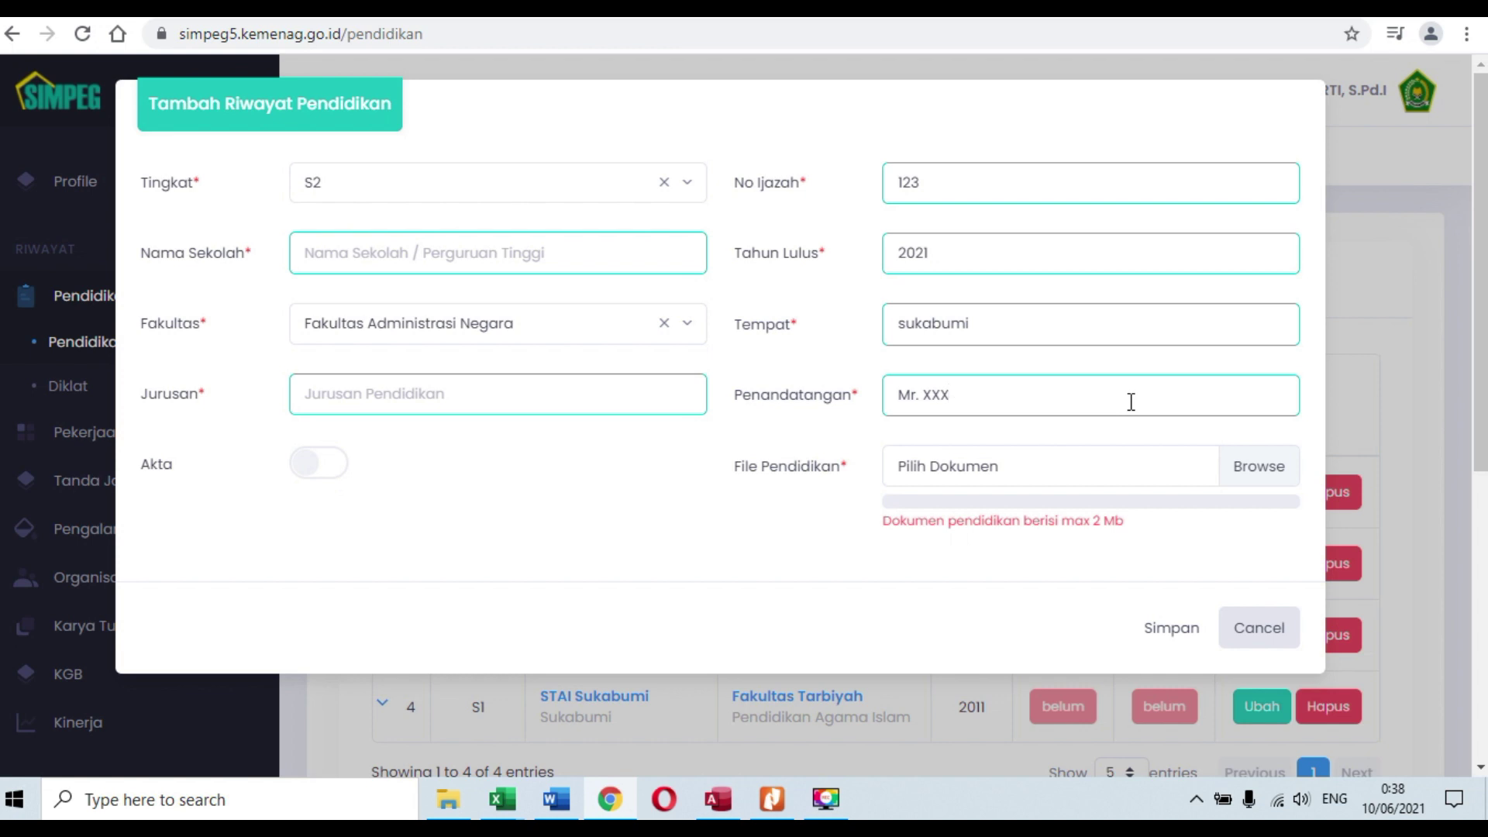
Step: Discard the unfinished S2 record without a file and expand Pekerjaan in the sidebar
mouse_move(1119, 474)
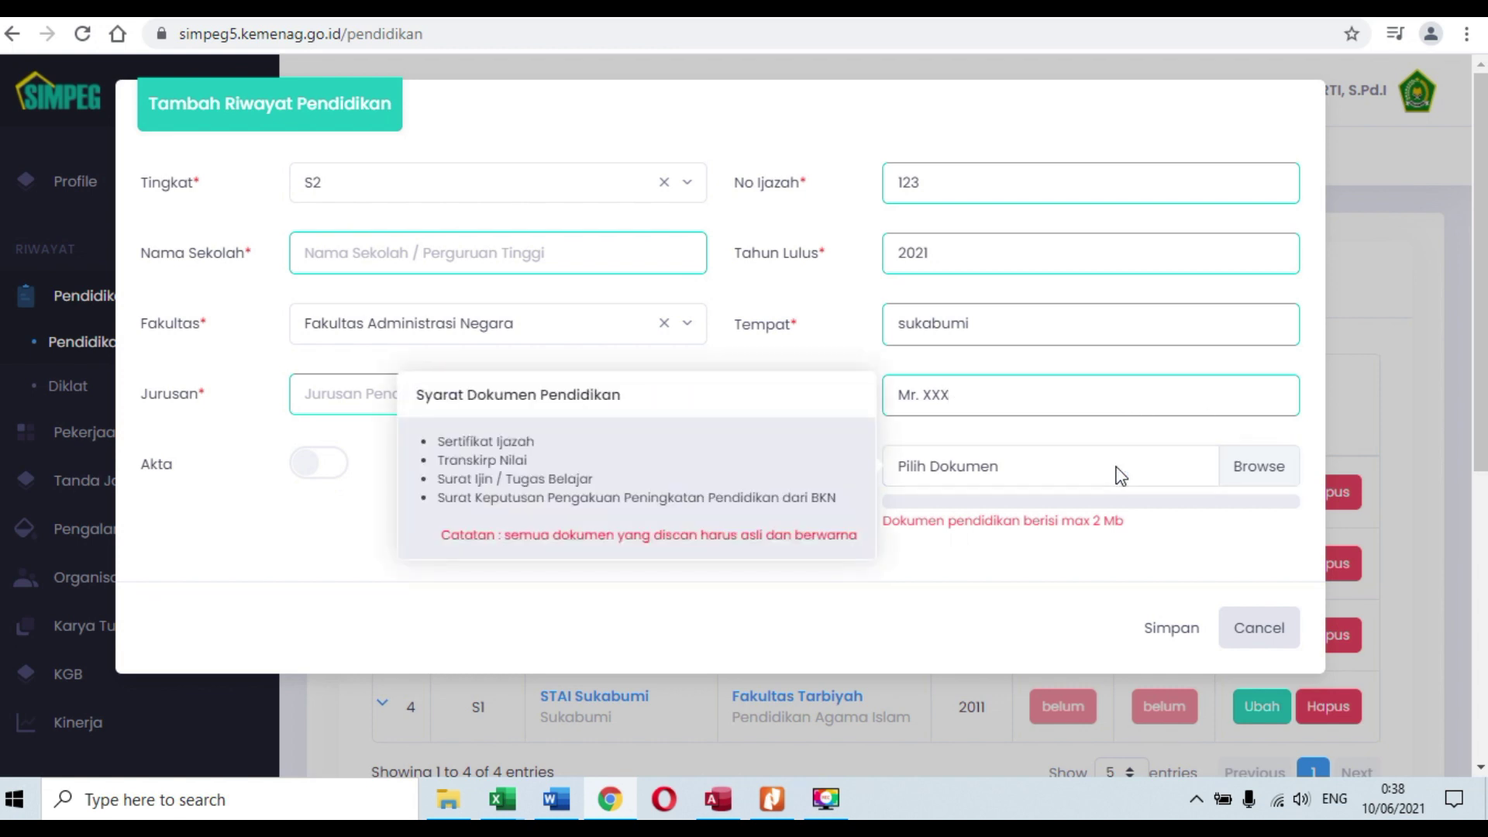
left_click(1119, 474)
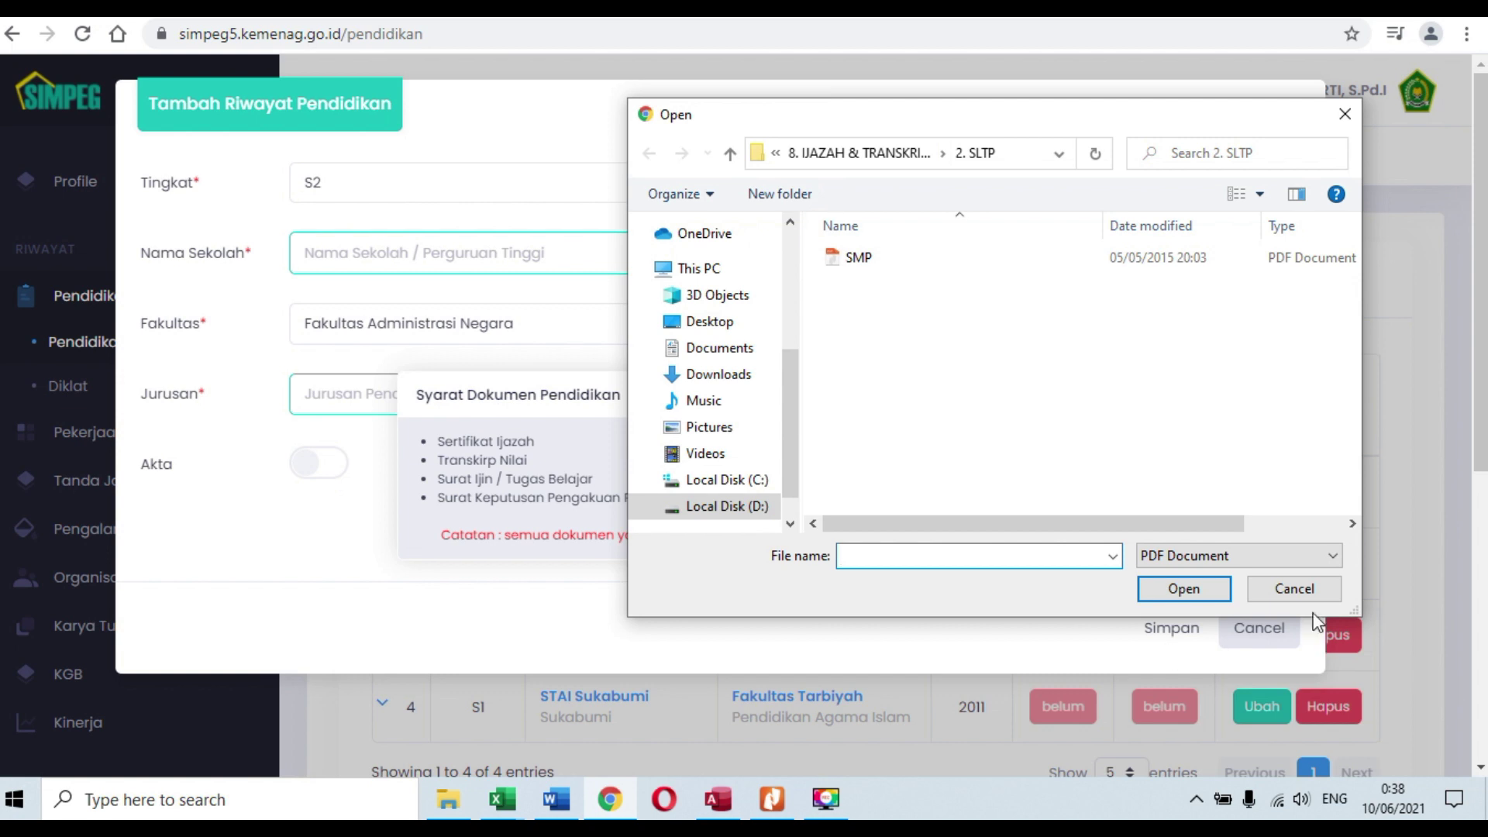
left_click(1308, 589)
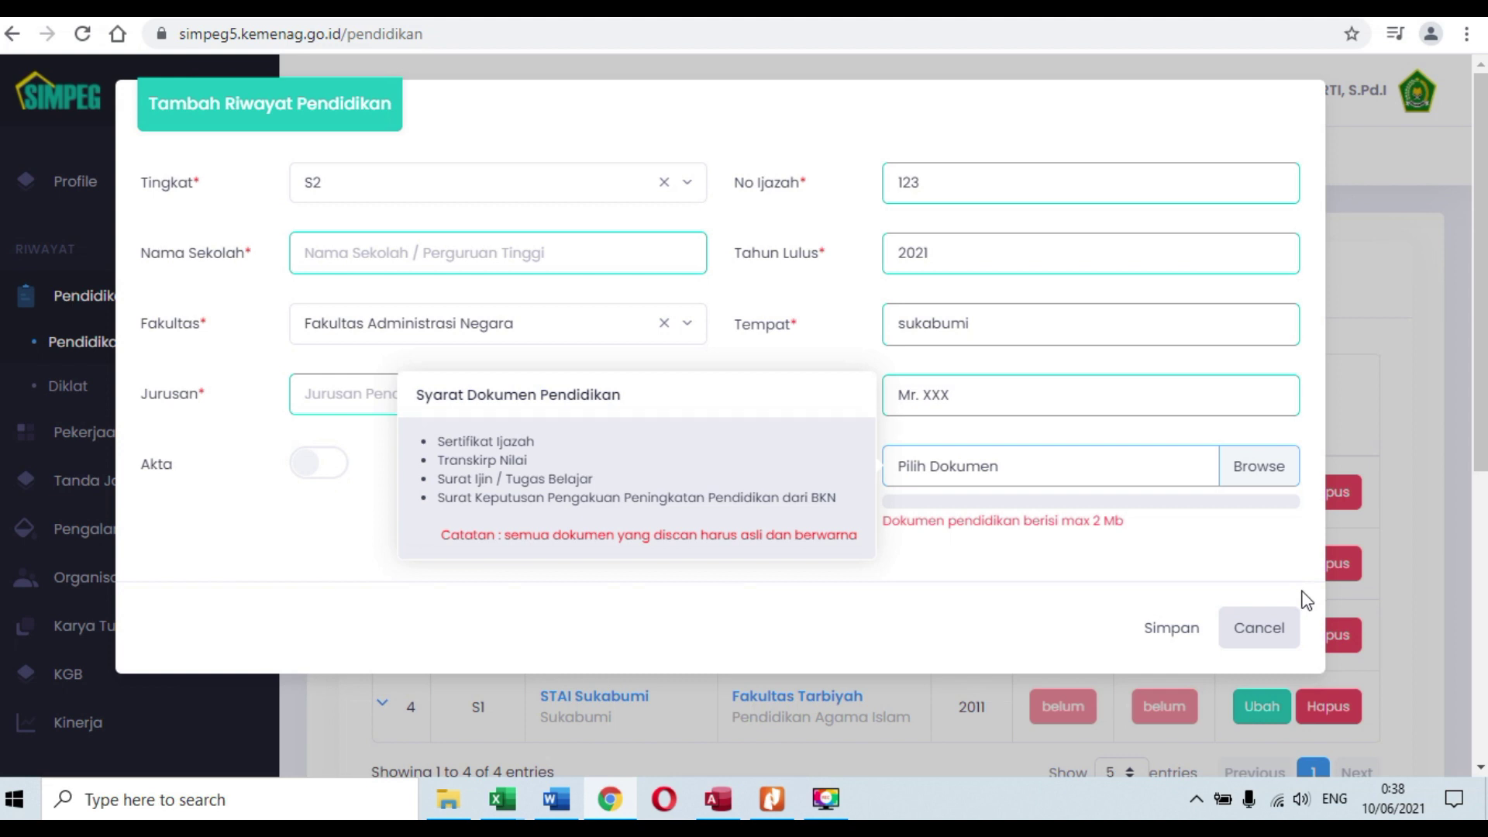
left_click(1261, 644)
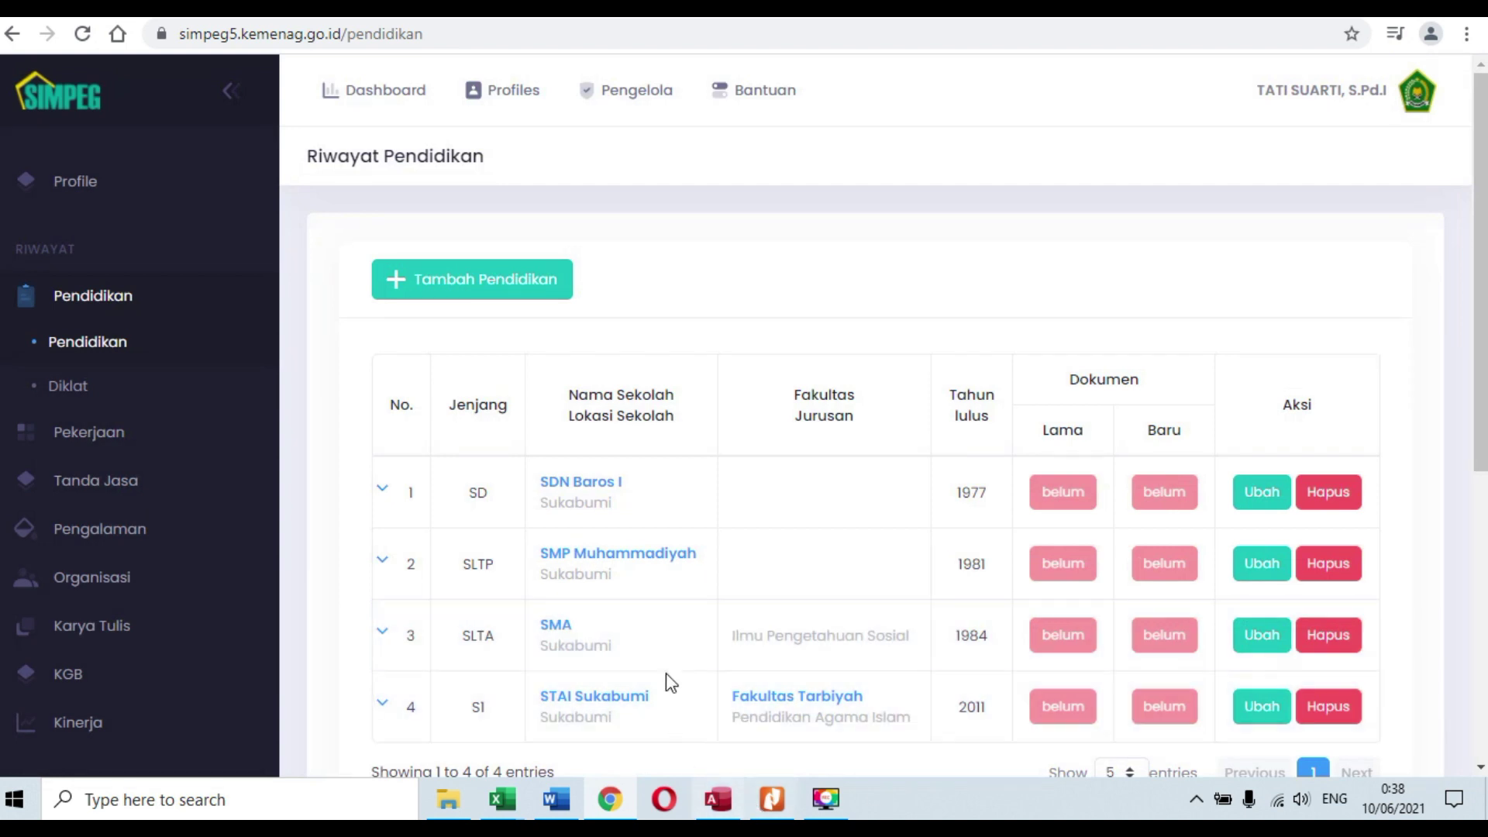
scroll(262, 606, "down", 2)
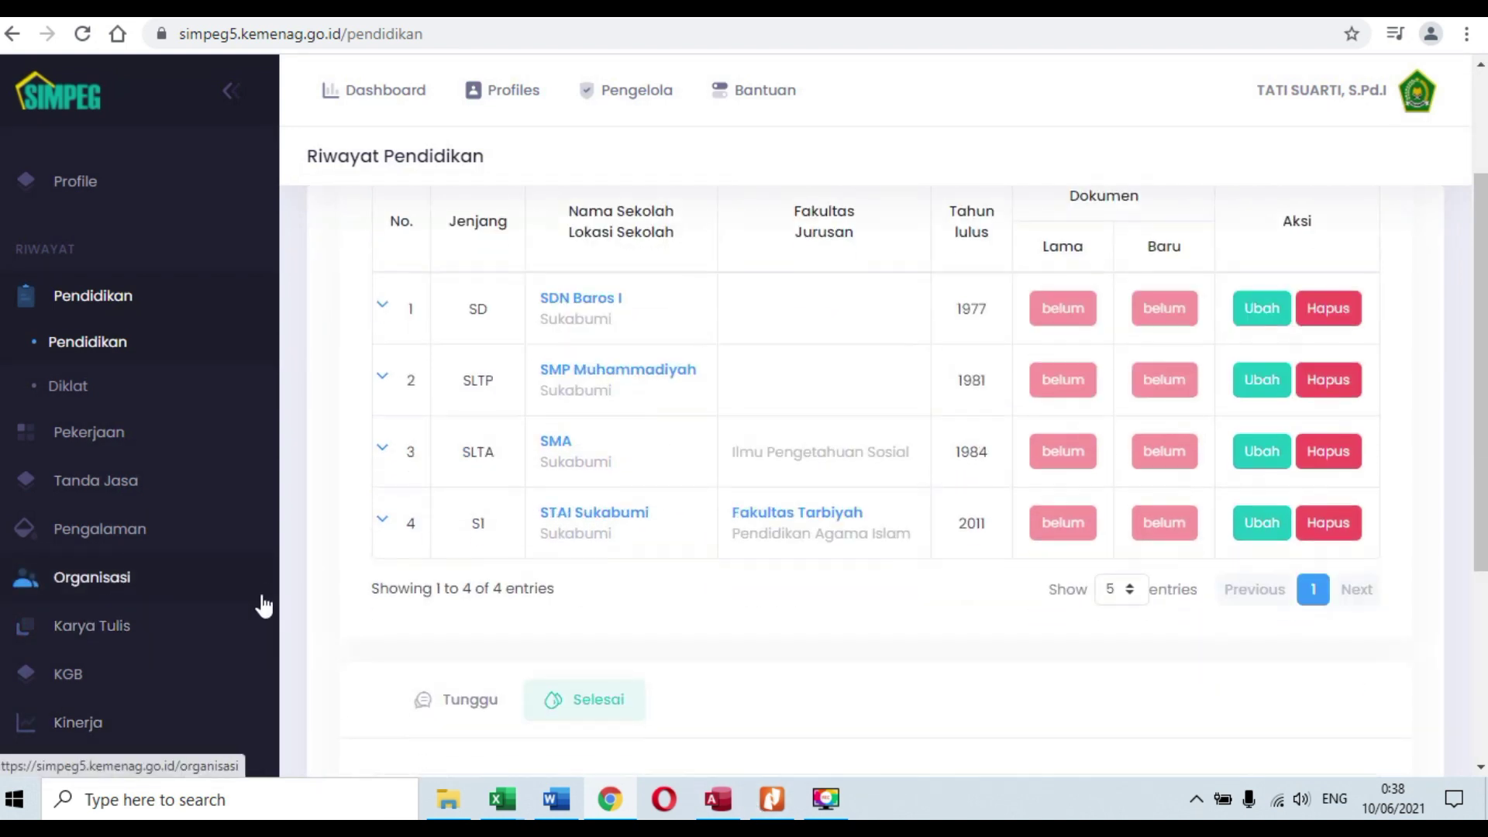
left_click(88, 438)
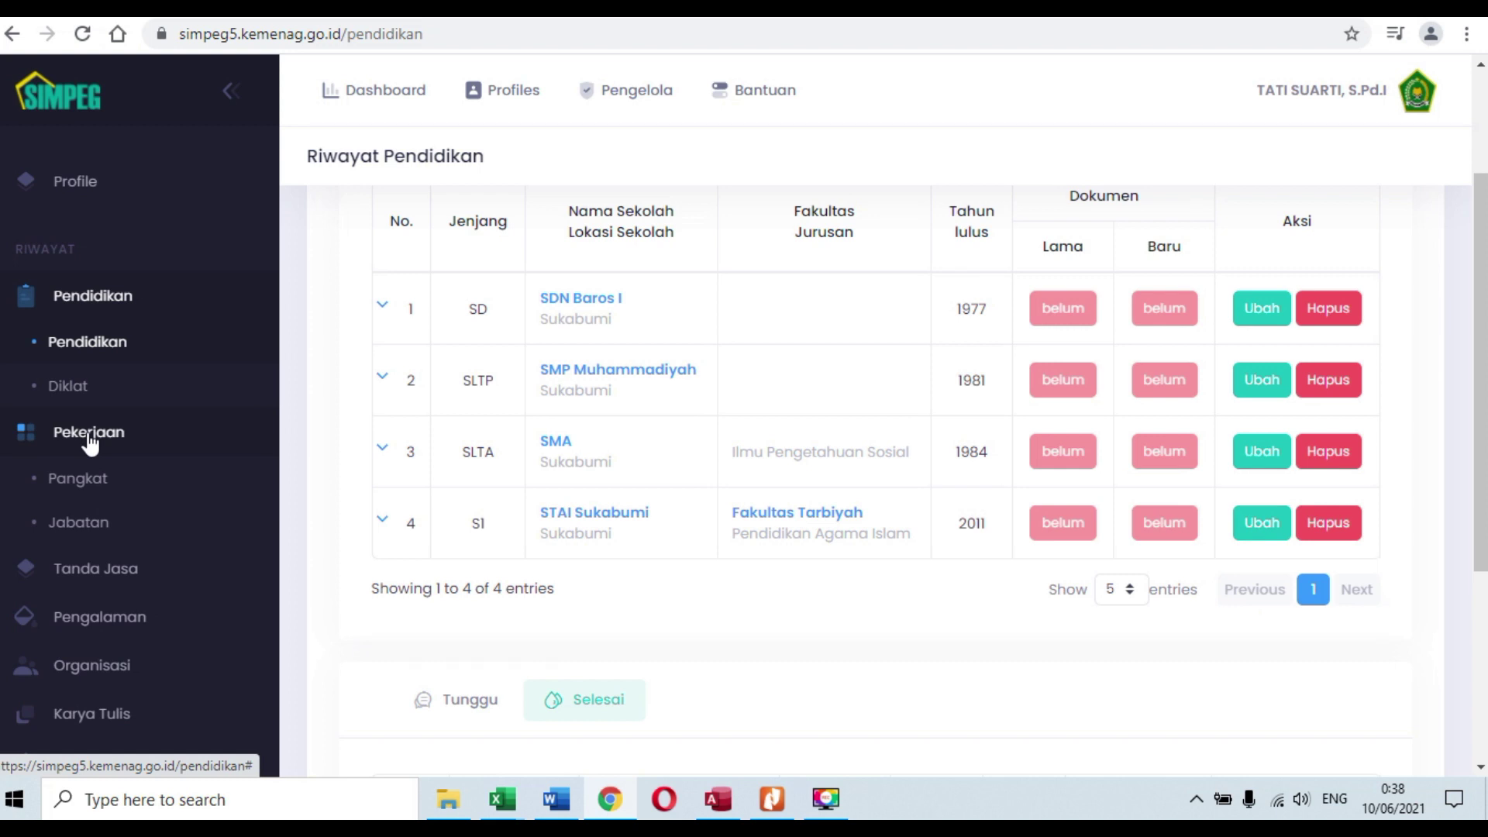
left_click(106, 495)
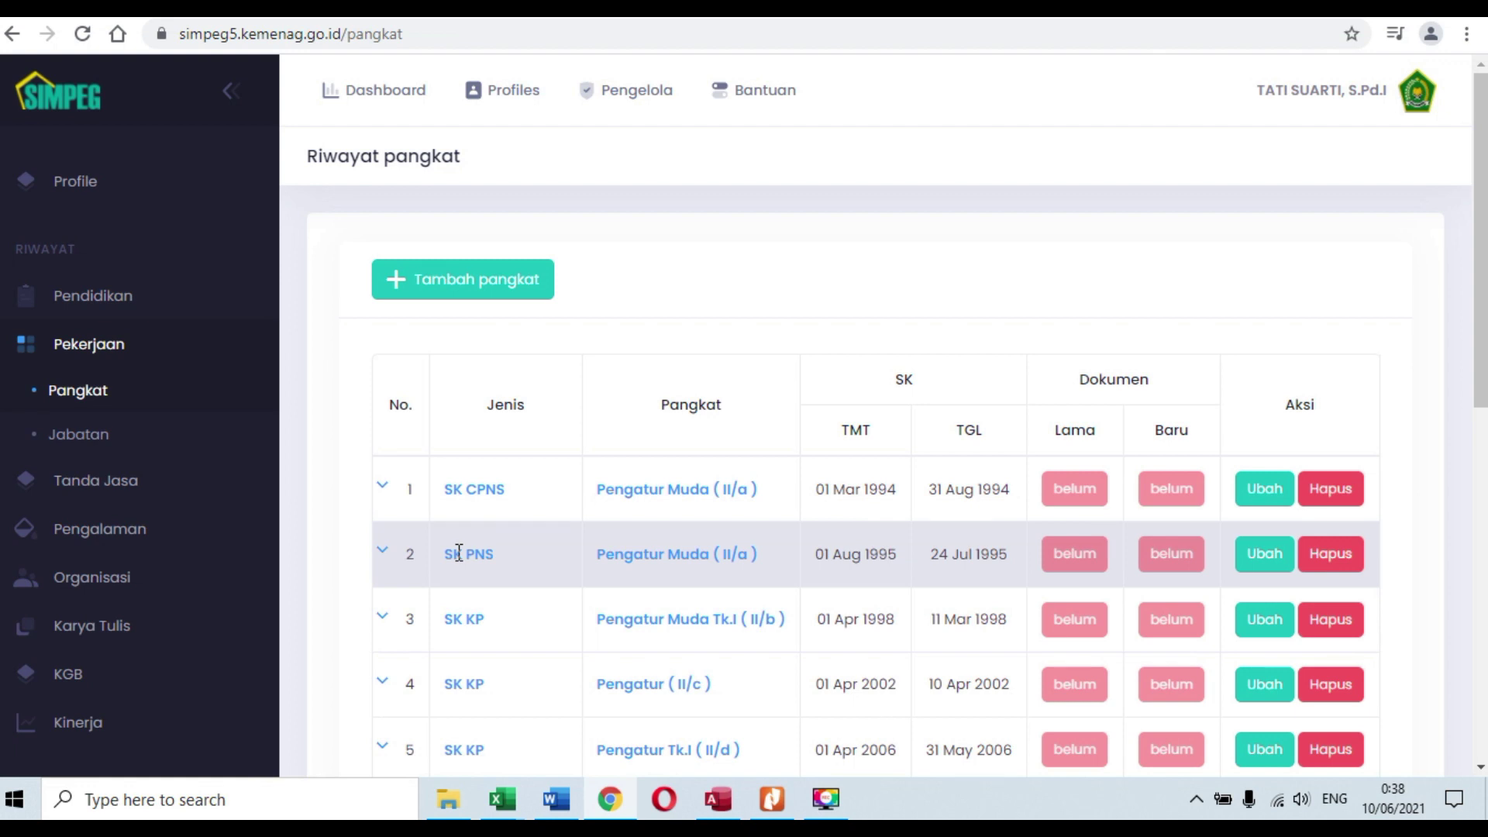
scroll(662, 527, "down", 2)
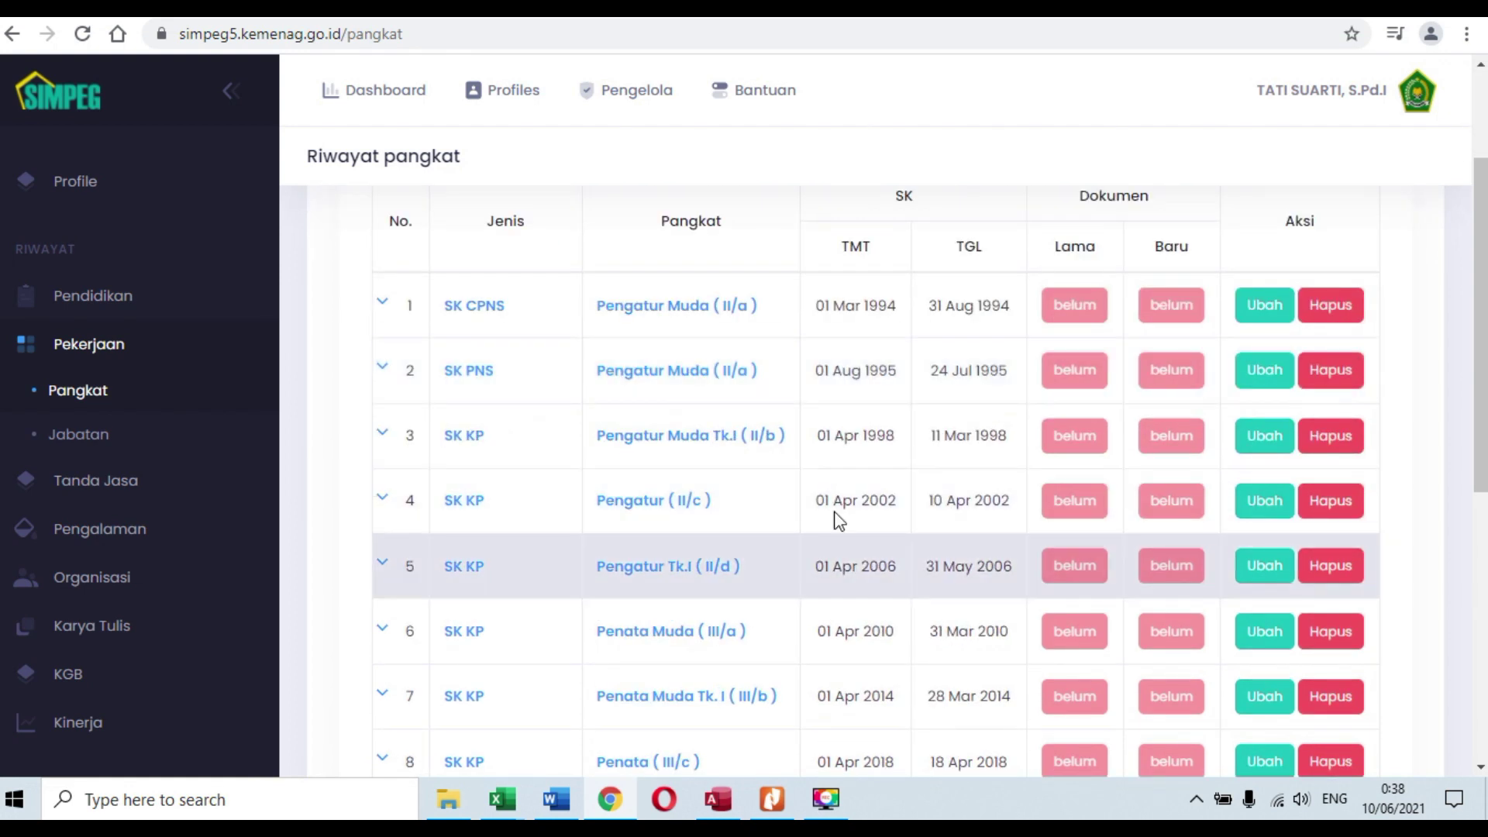
scroll(752, 498, "down", 4)
scroll(775, 488, "up", 4)
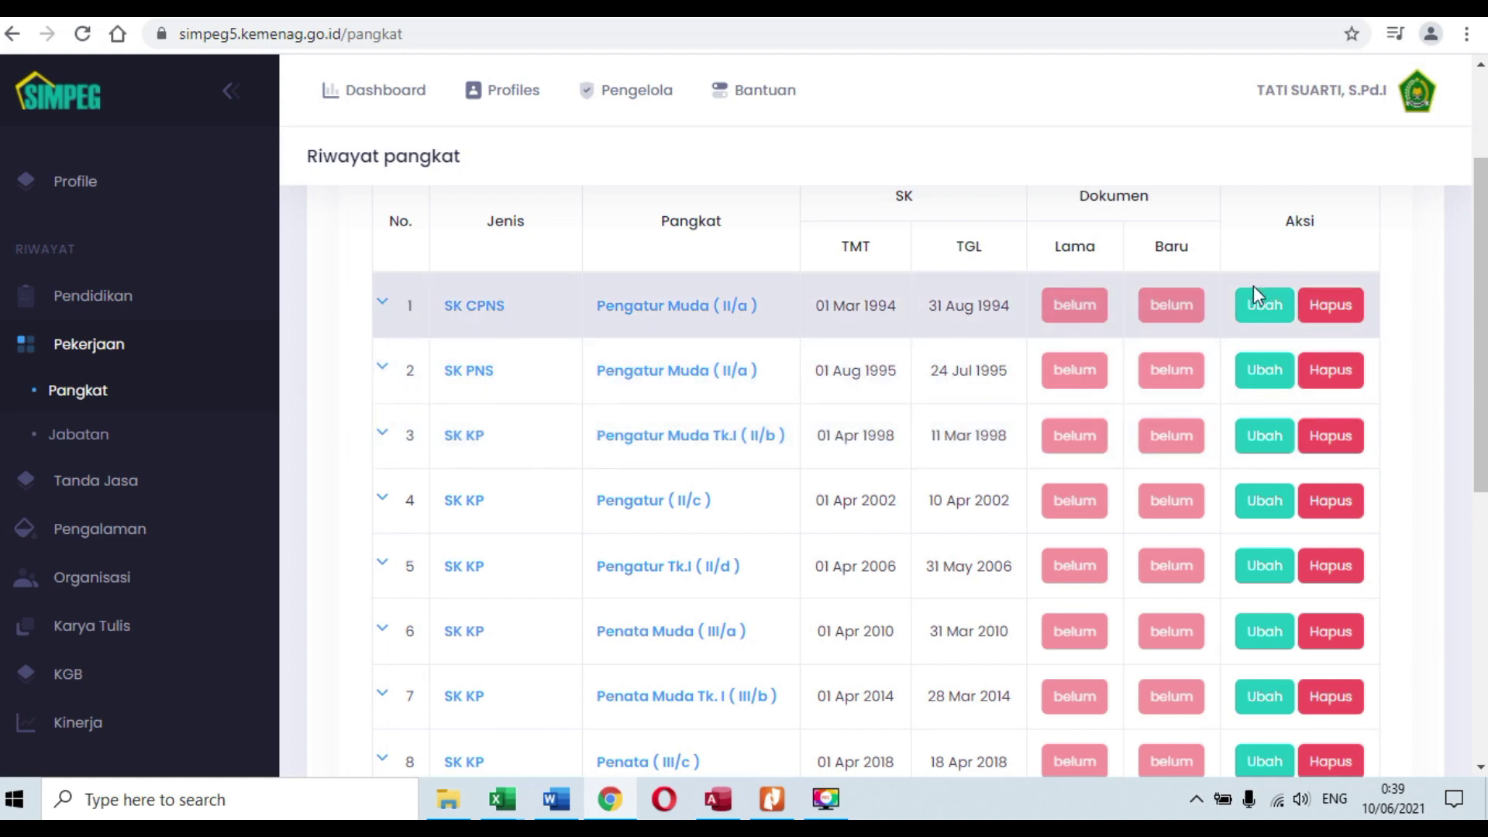
Step: Edit the SK CPNS entry and attach SK CPNS.pdf from 1. SK PENGANGKATAN > 2. SK CPNS
left_click(1268, 305)
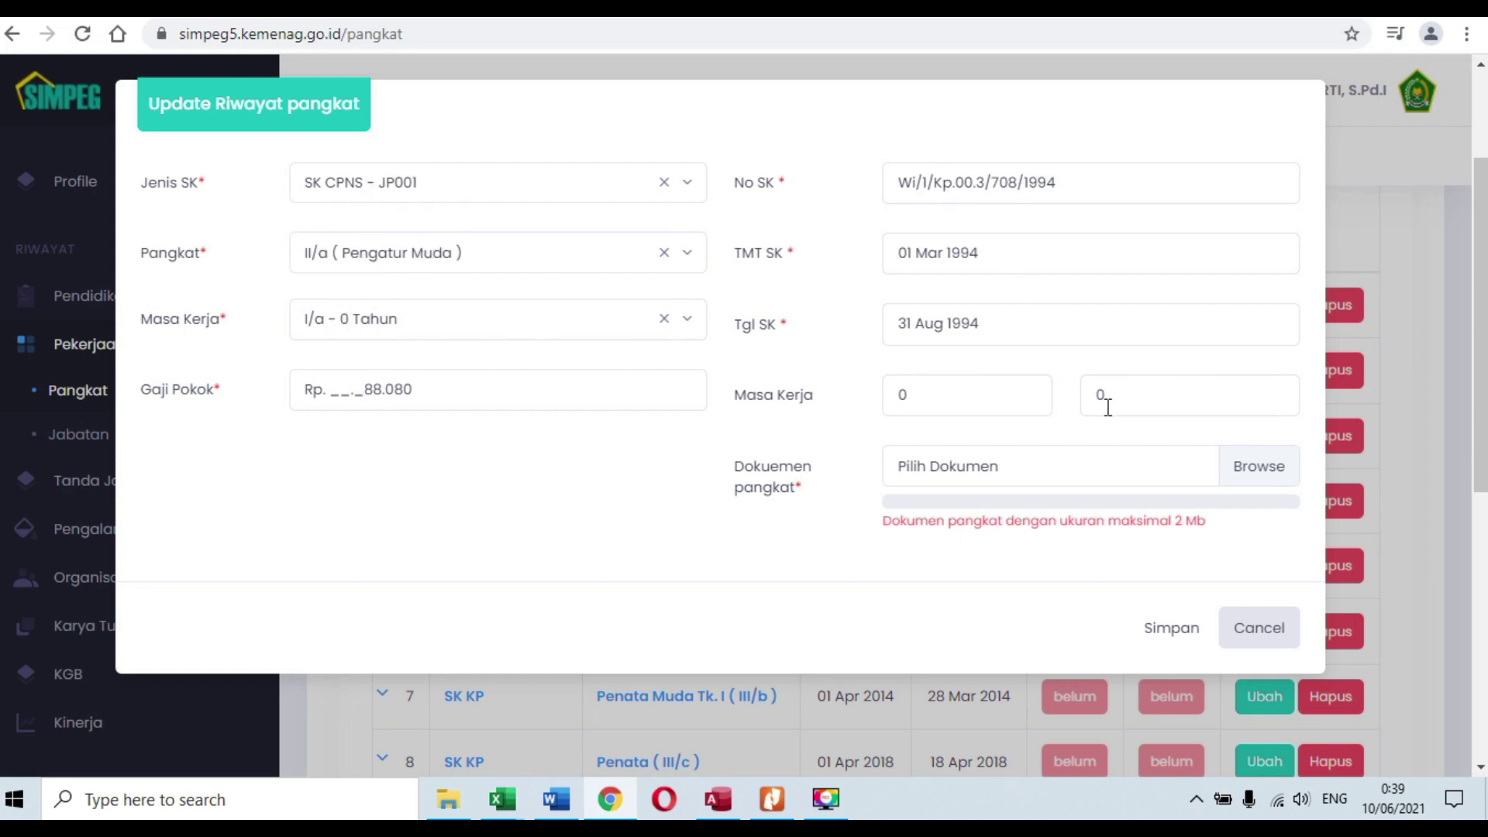
left_click(1126, 475)
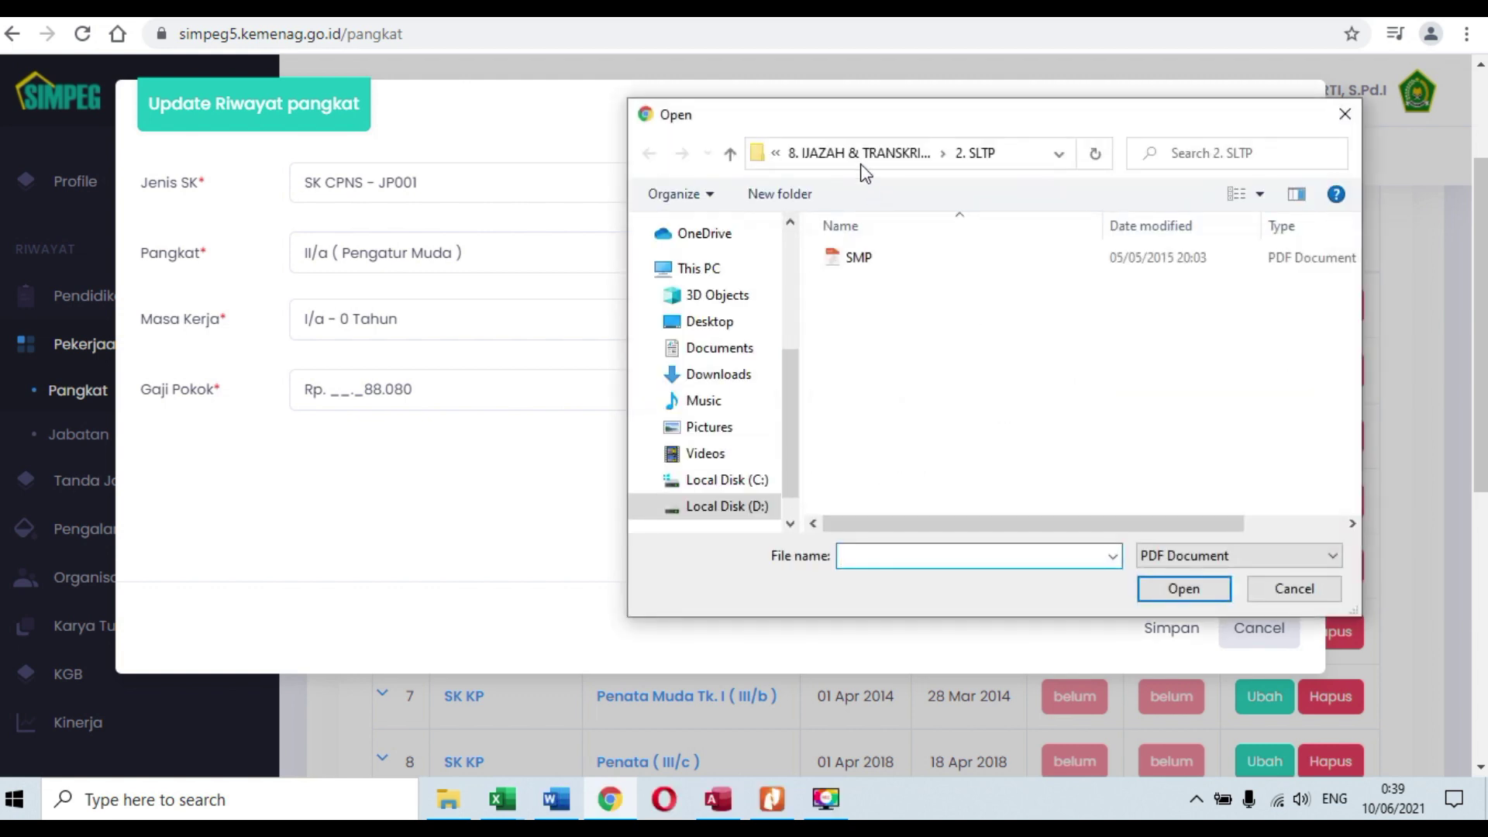
left_click(853, 159)
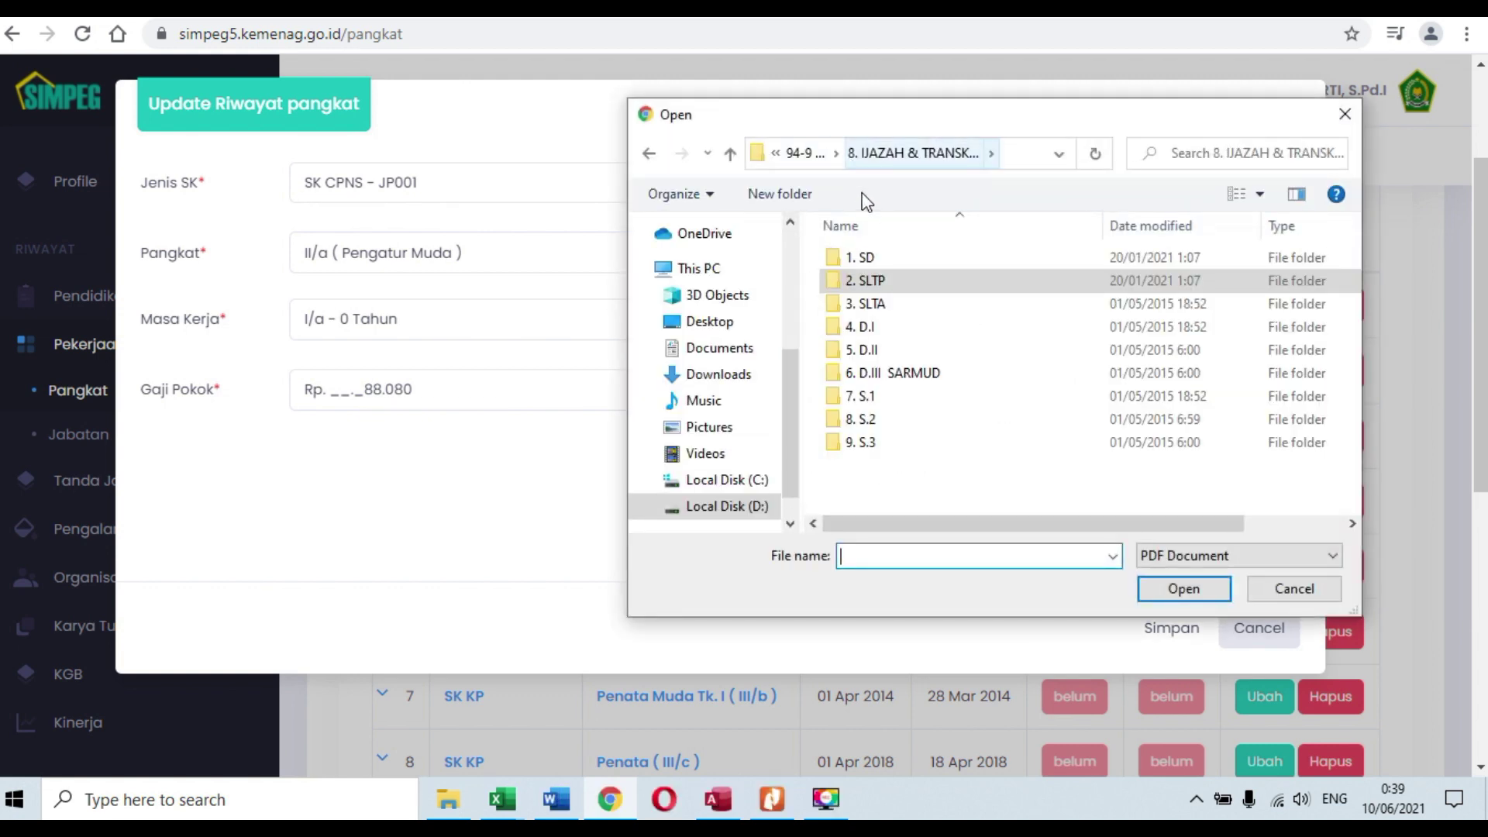
left_click(808, 157)
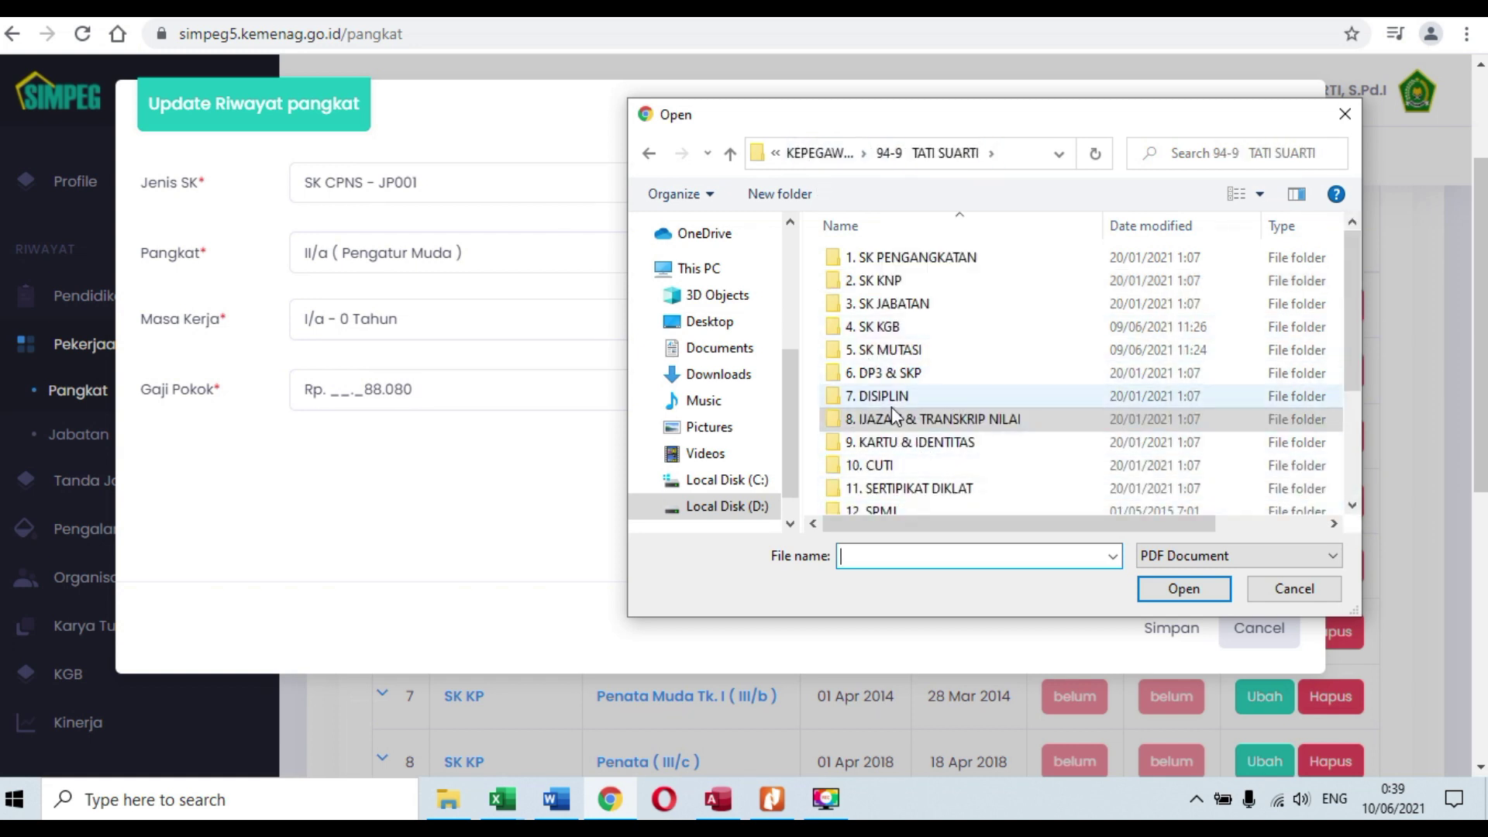
double_click(872, 280)
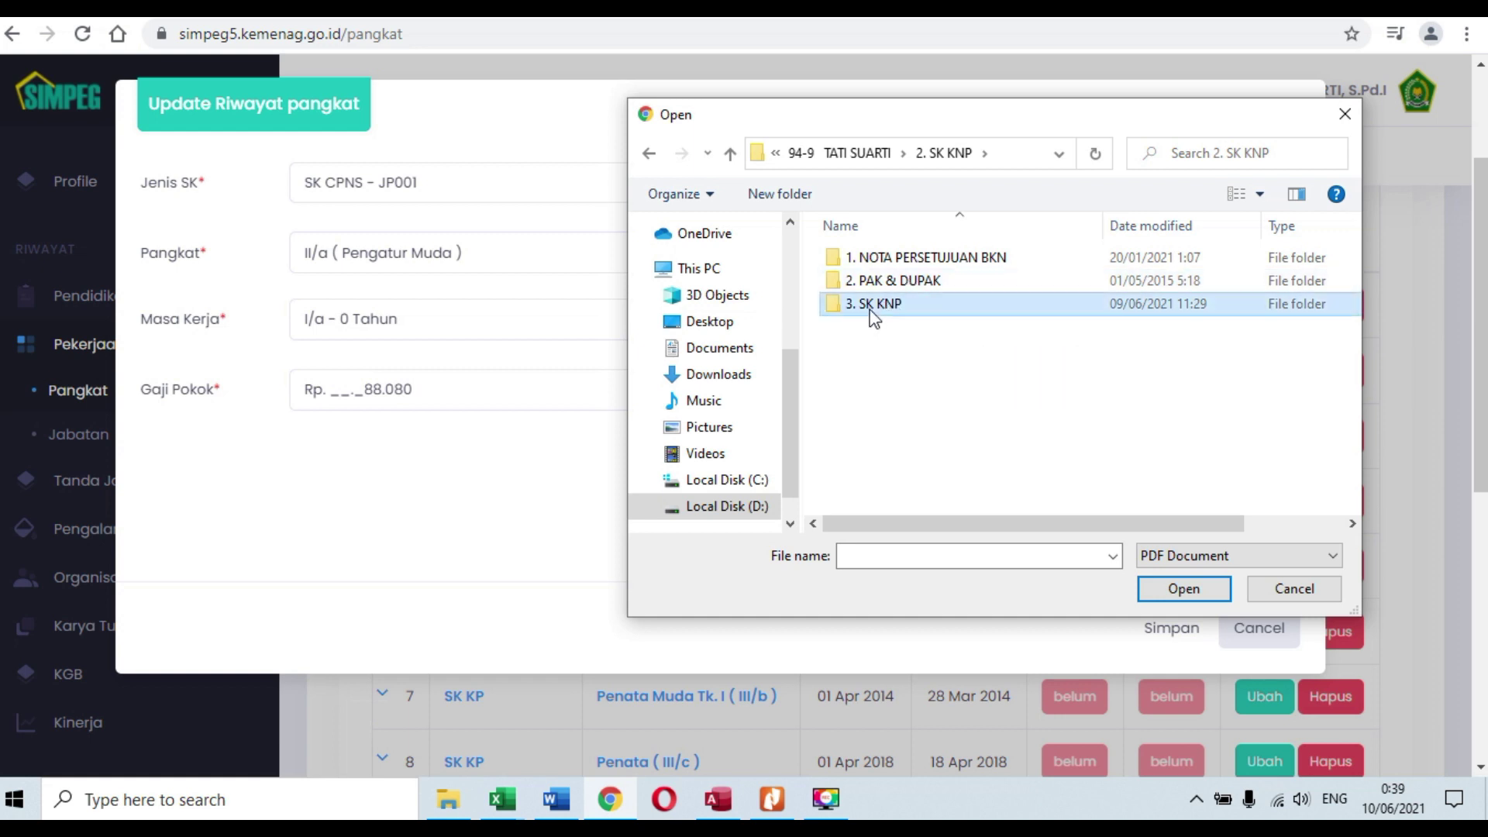
double_click(872, 306)
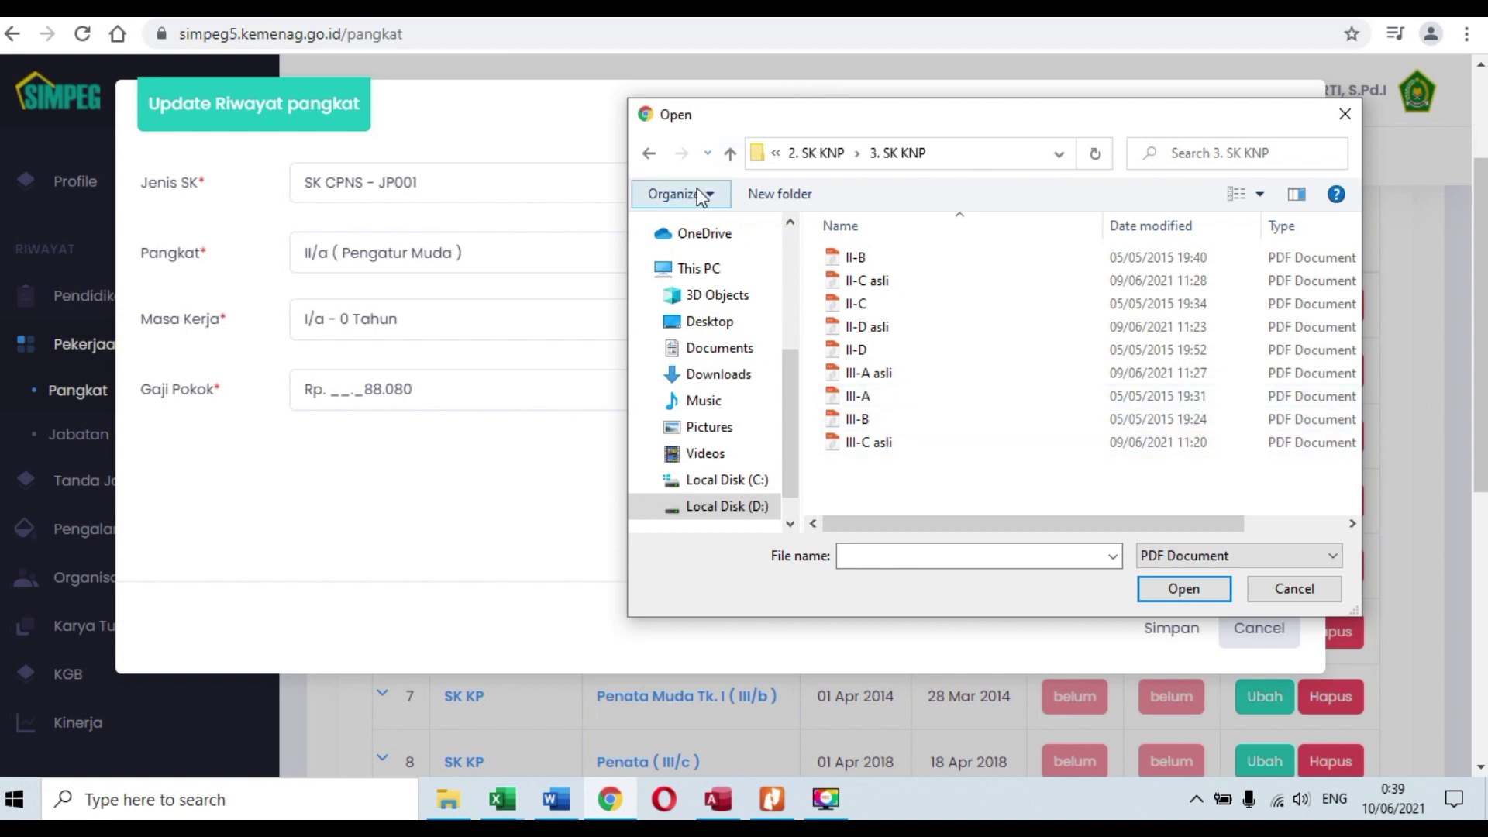
left_click(730, 154)
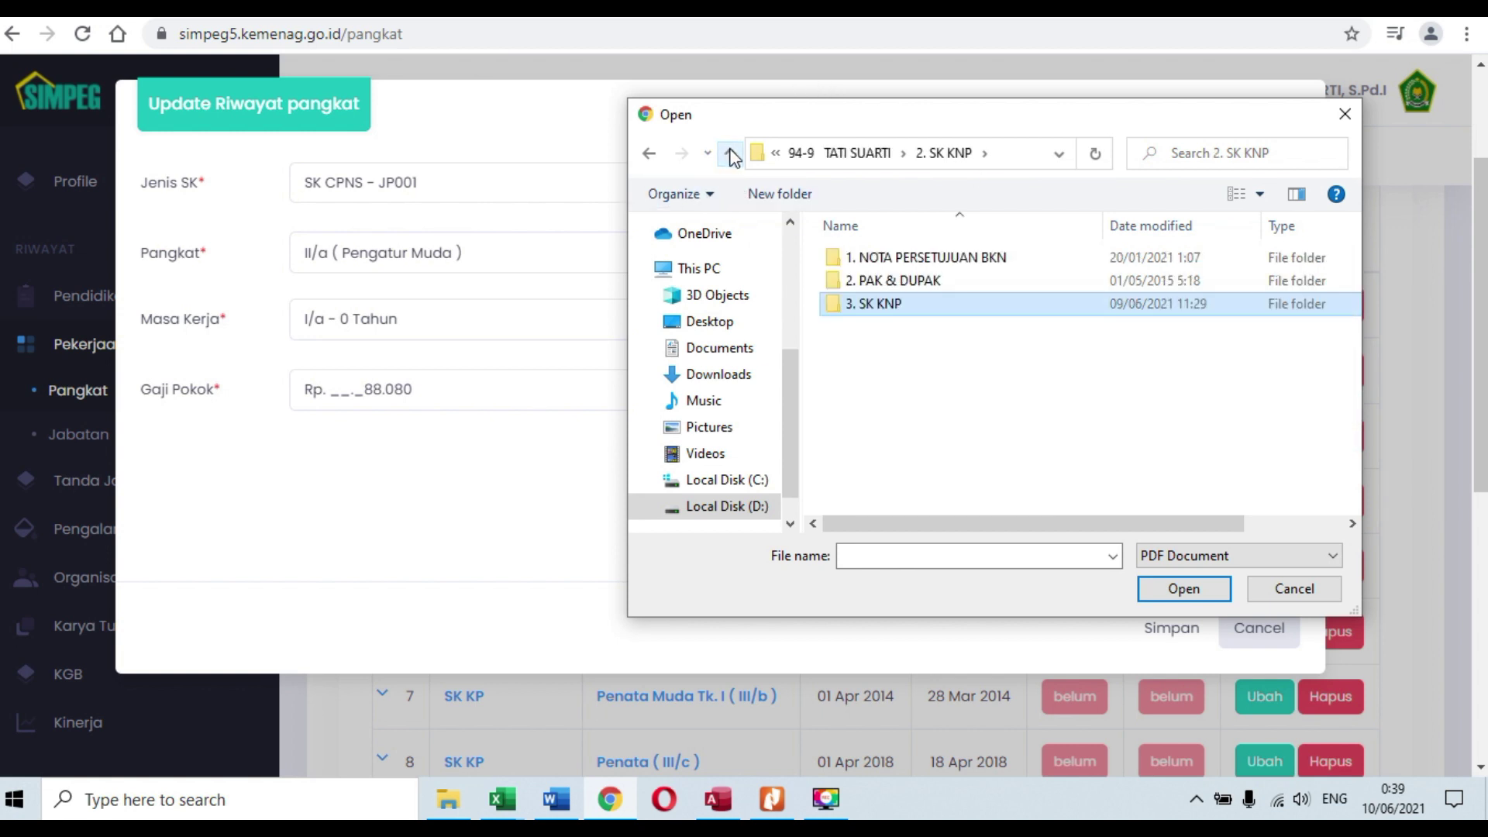
left_click(730, 154)
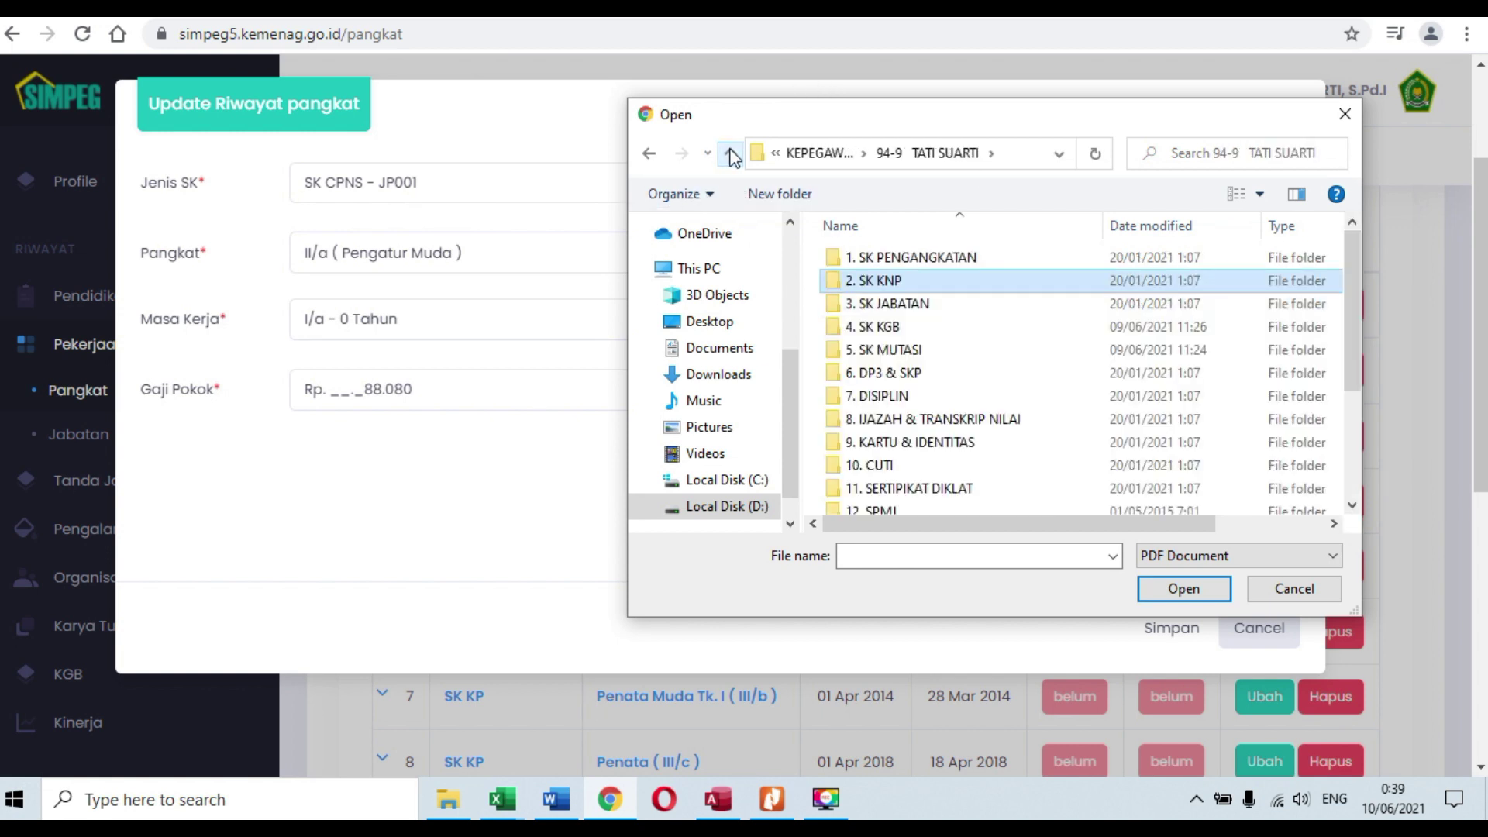
left_click(926, 260)
double_click(928, 264)
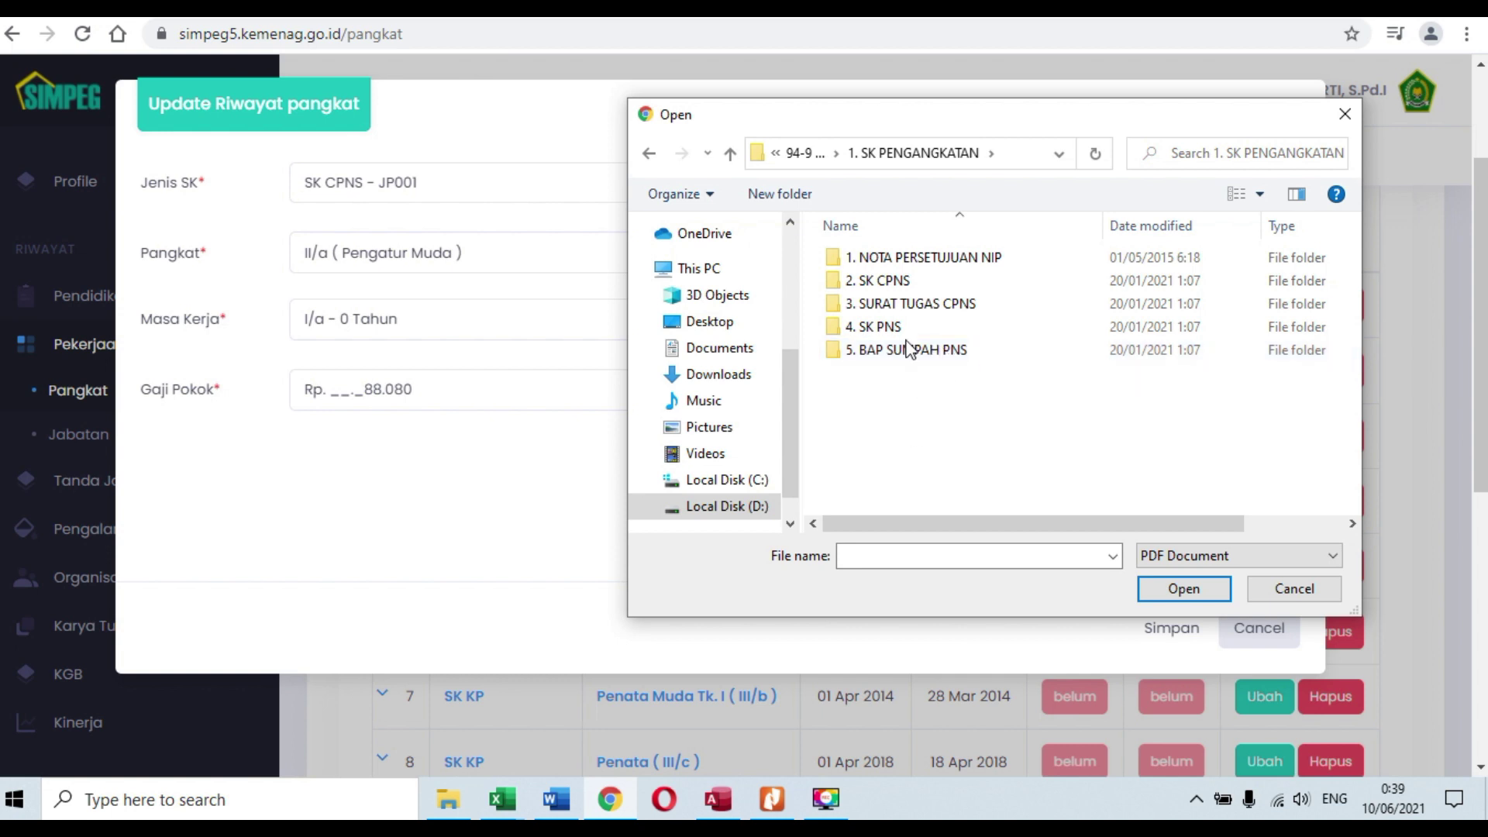
double_click(881, 283)
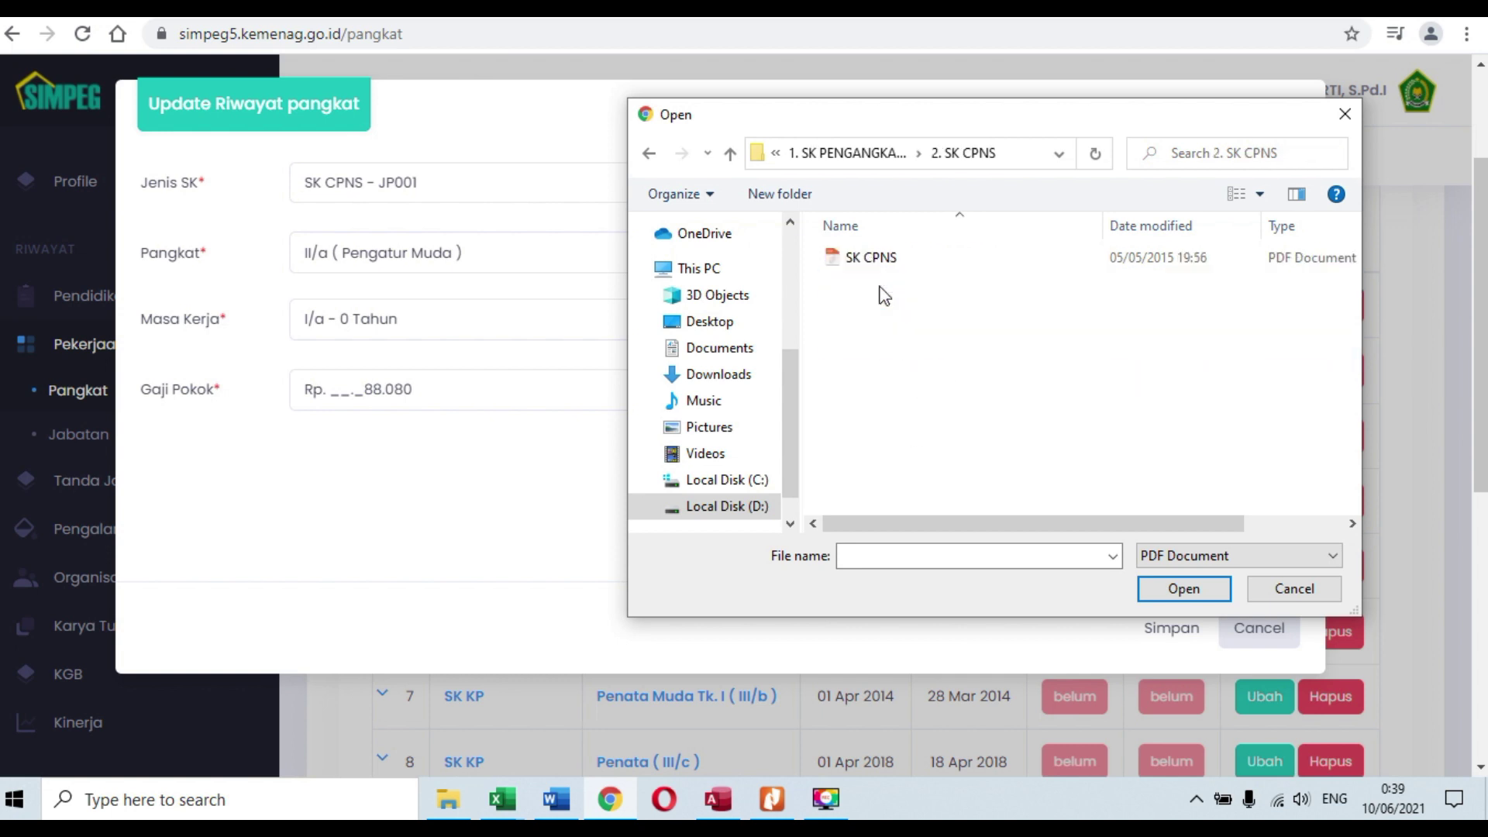
left_click(874, 259)
left_click(1177, 592)
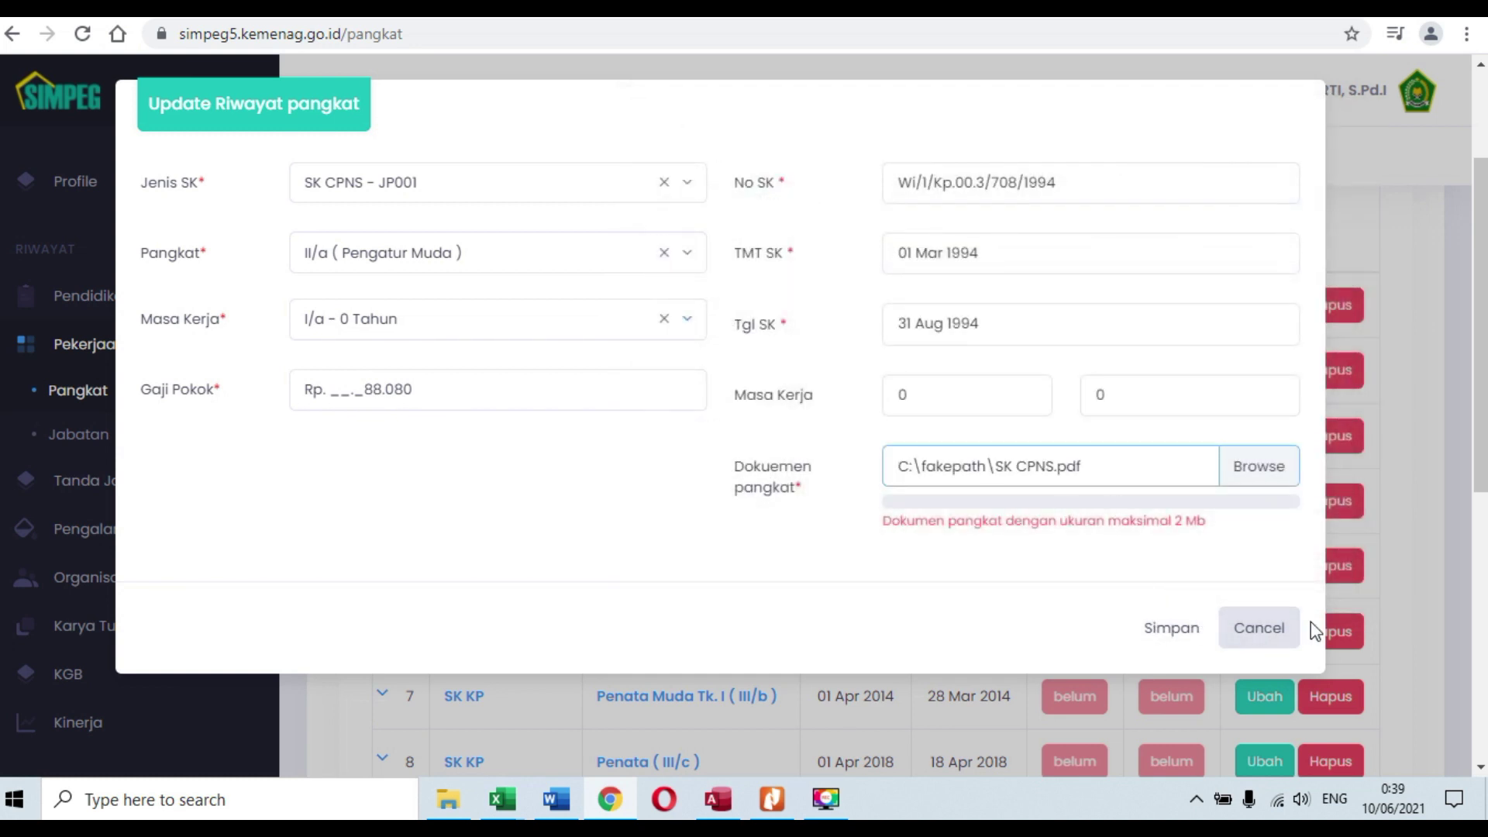
Step: Check the service-period values, then save and confirm the SK CPNS entry
left_click(947, 398)
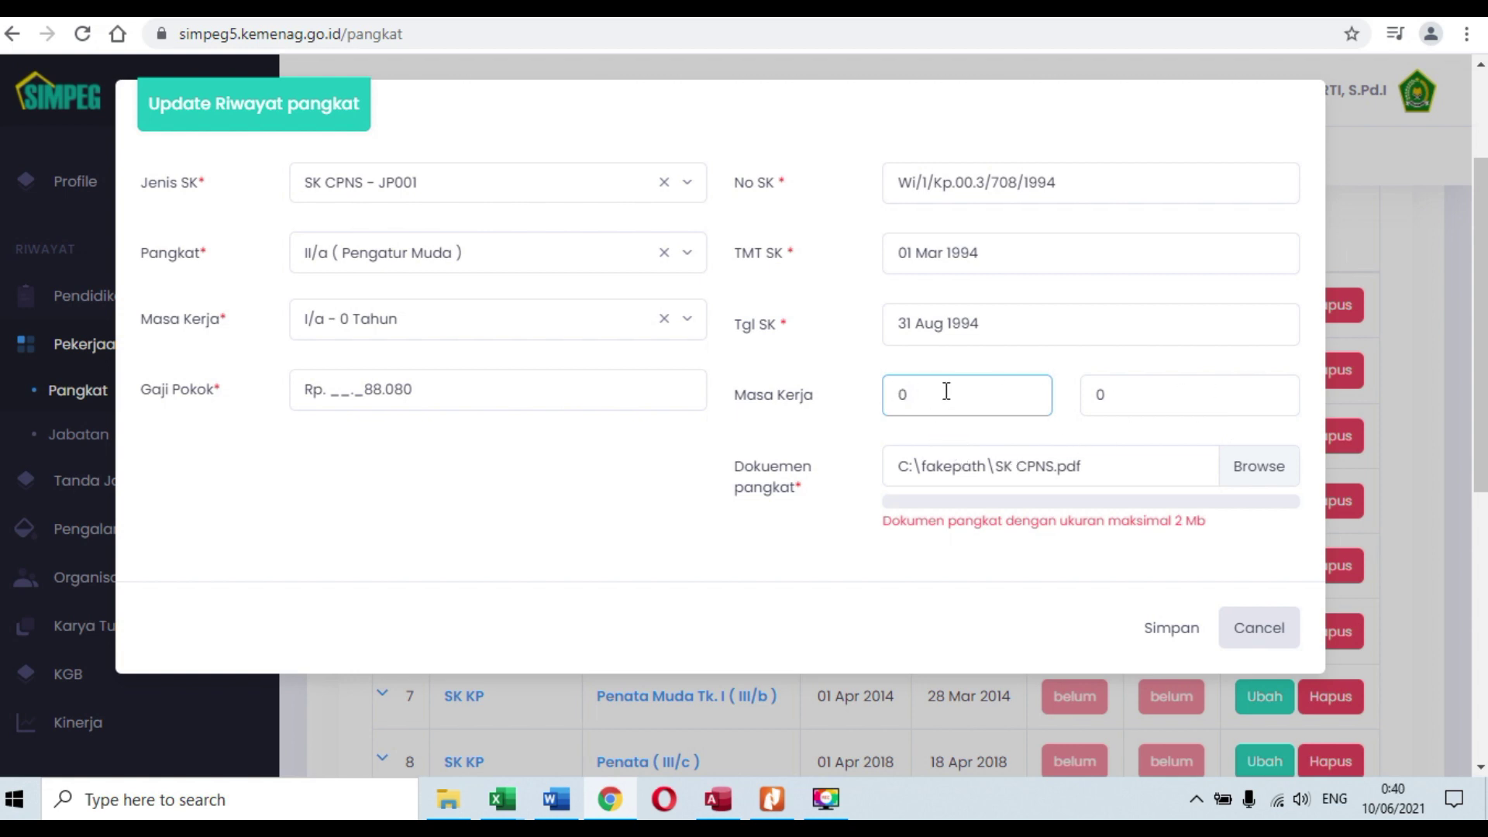
left_click(1172, 397)
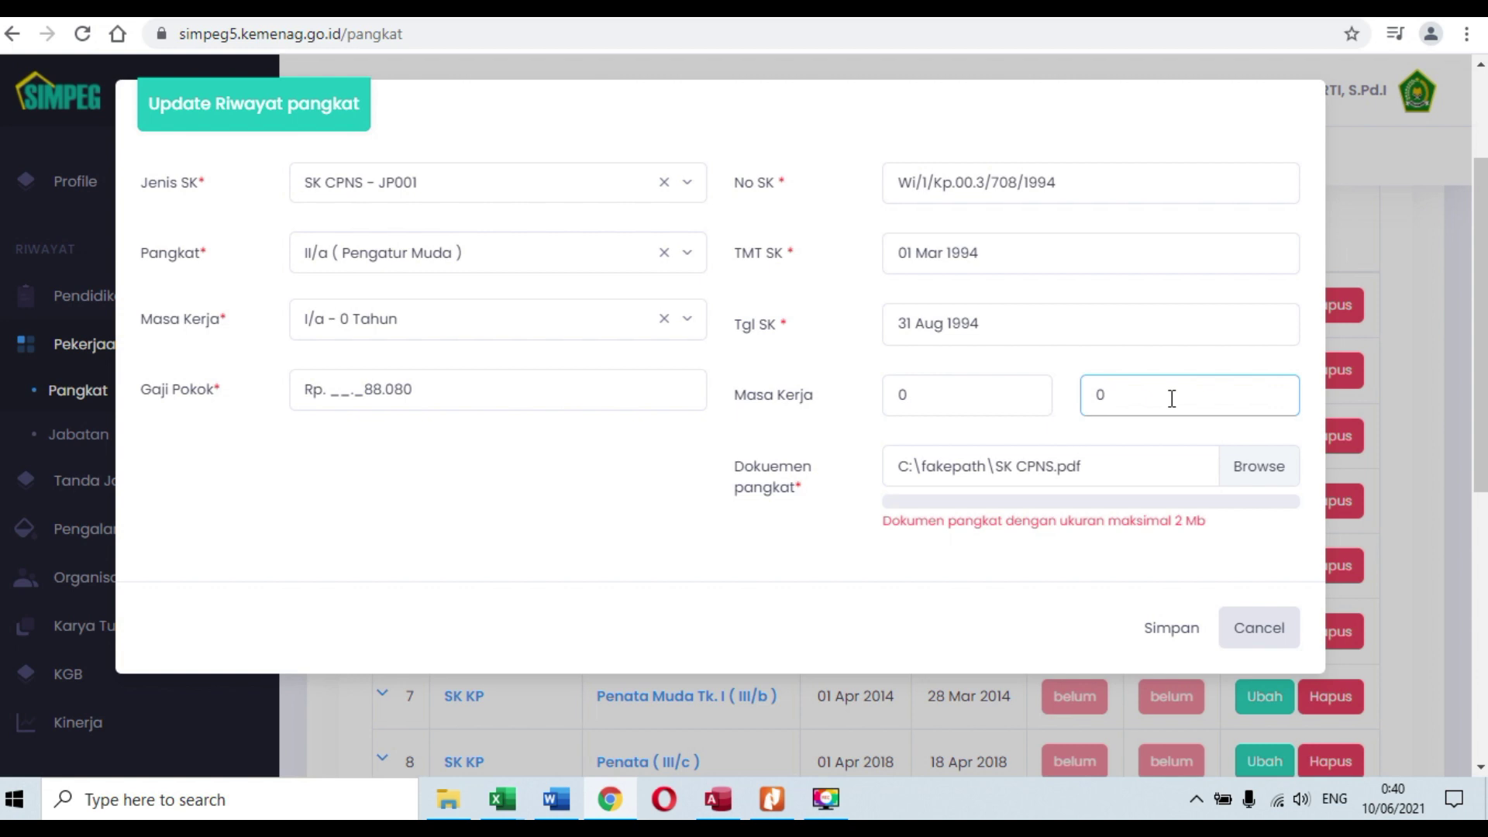
left_click(941, 398)
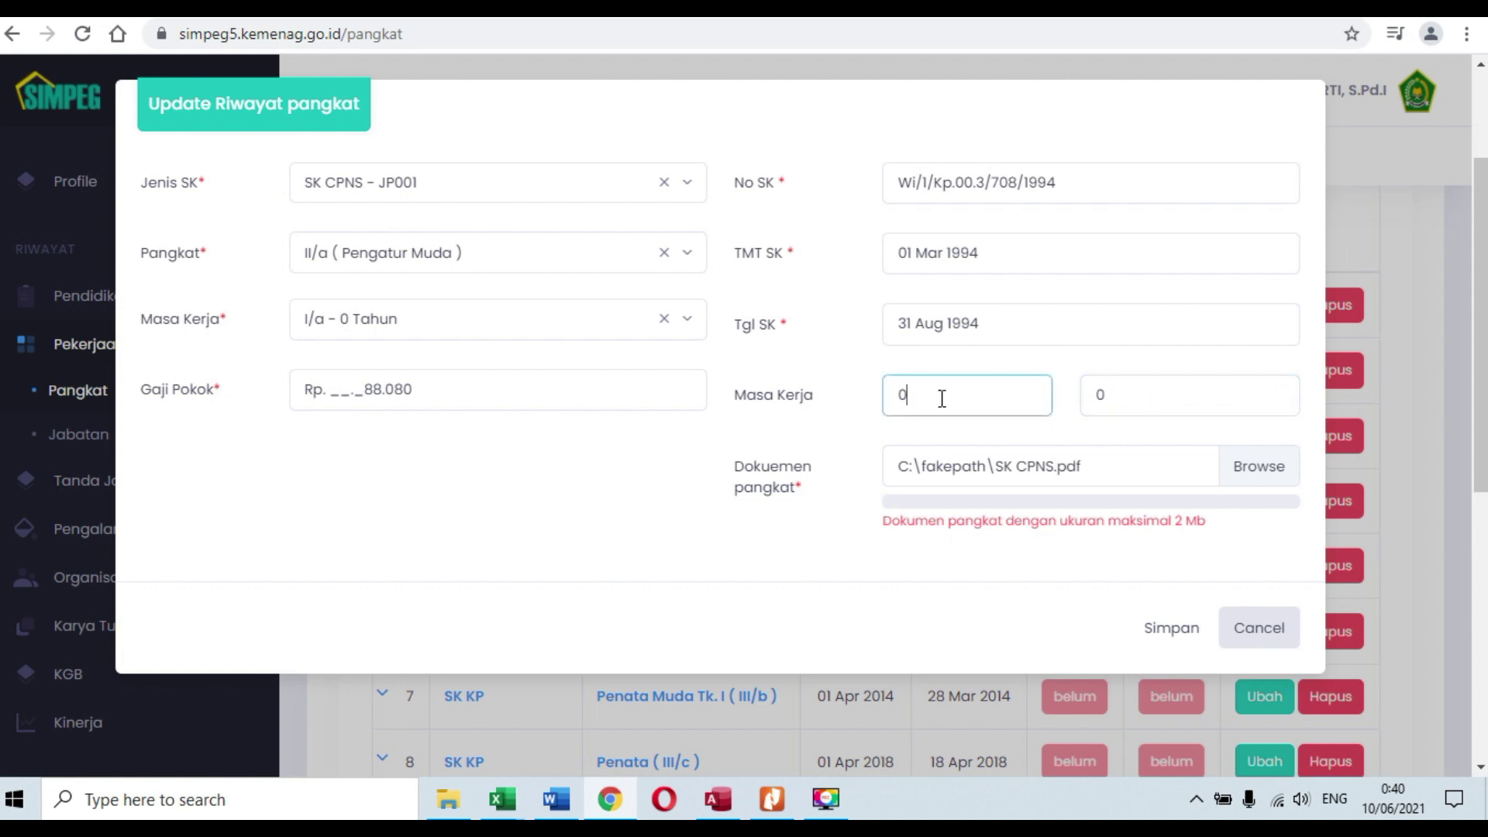
left_click(1162, 394)
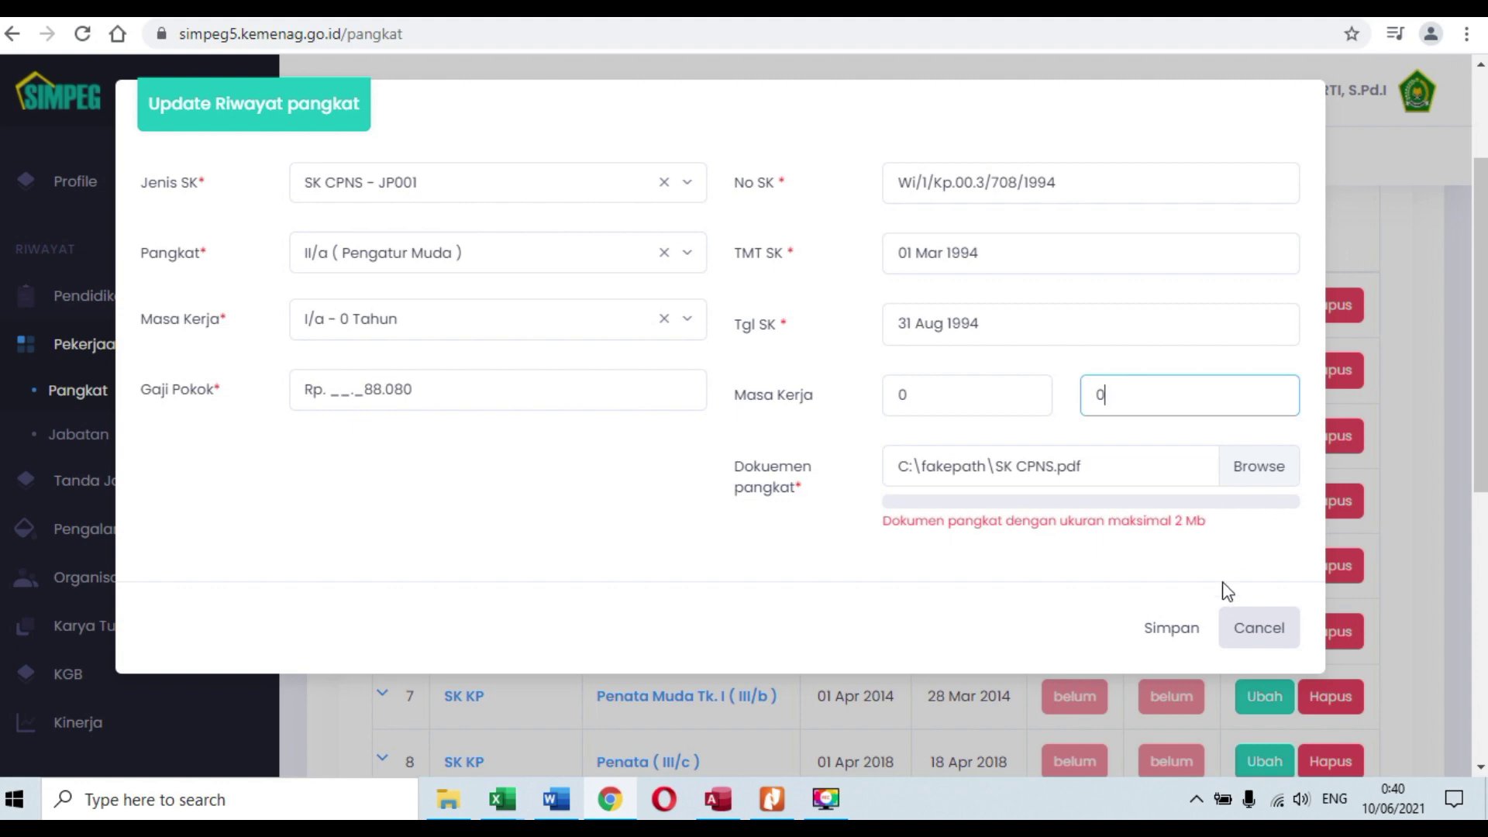
left_click(1178, 631)
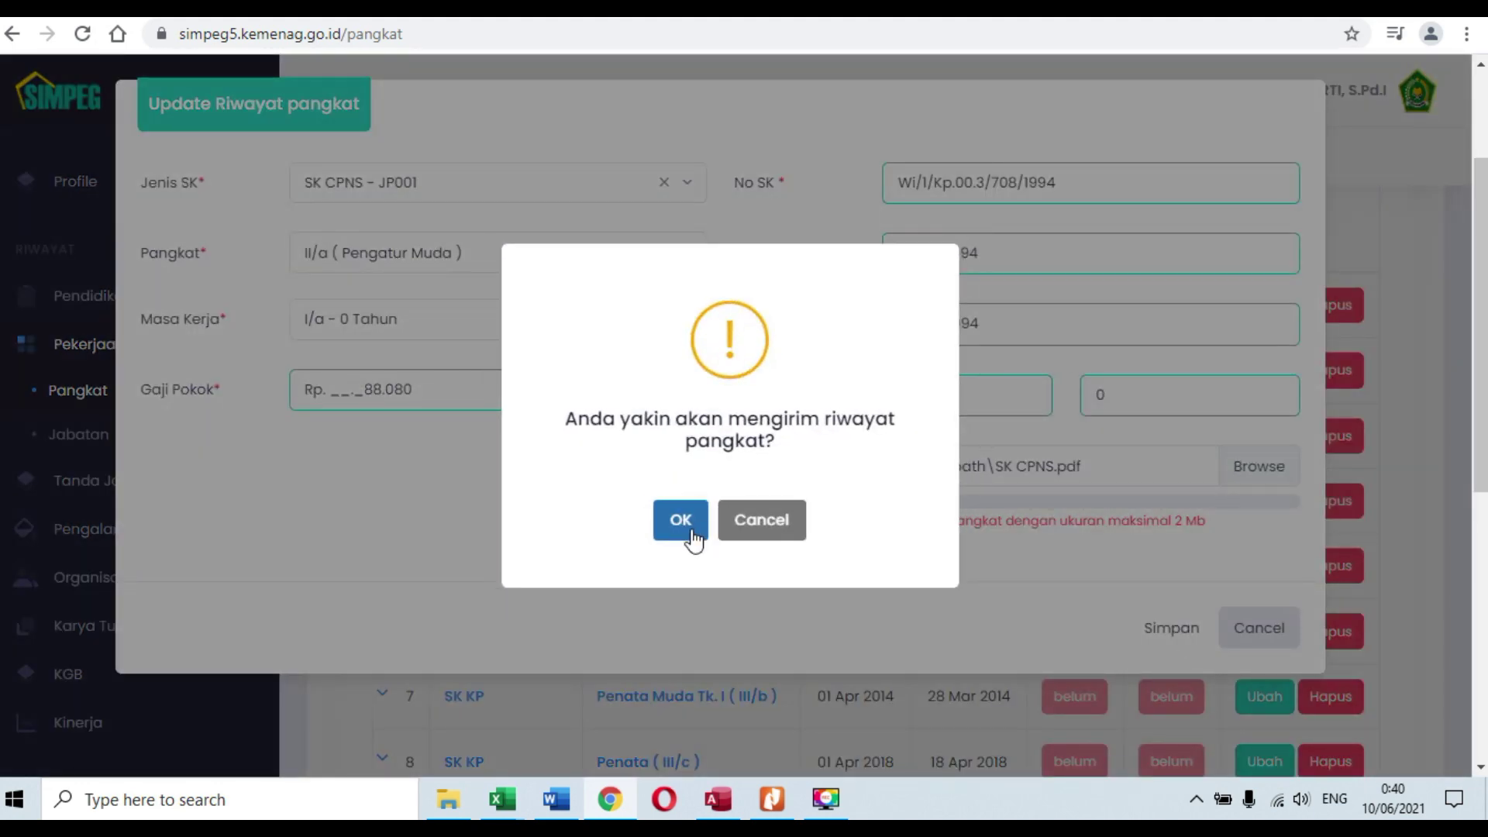
left_click(700, 530)
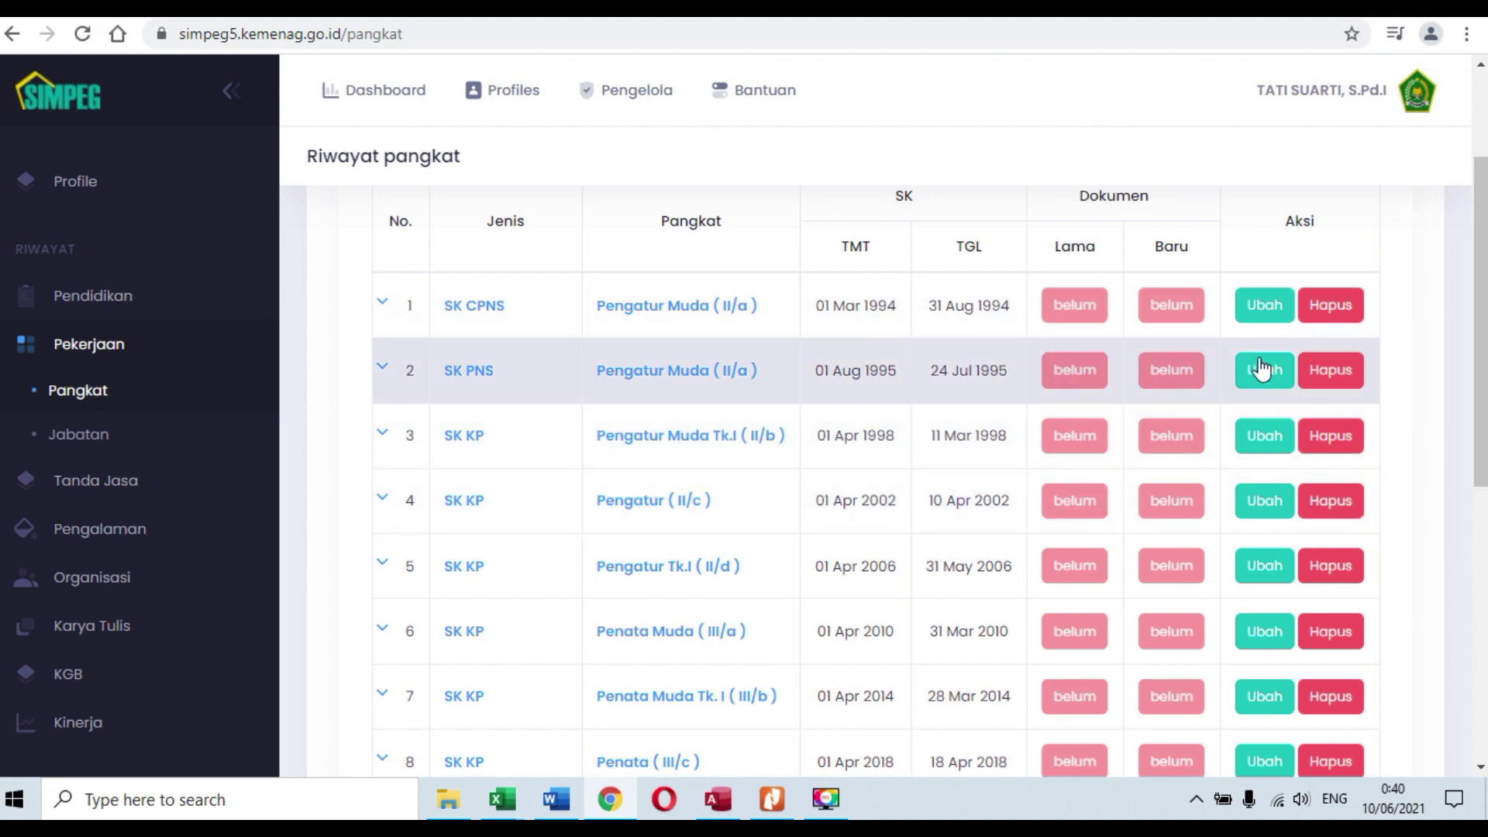
Step: Attach USUP PNS.pdf from 4. SK PNS to the 1995 SK PNS entry, then save and confirm
left_click(1268, 379)
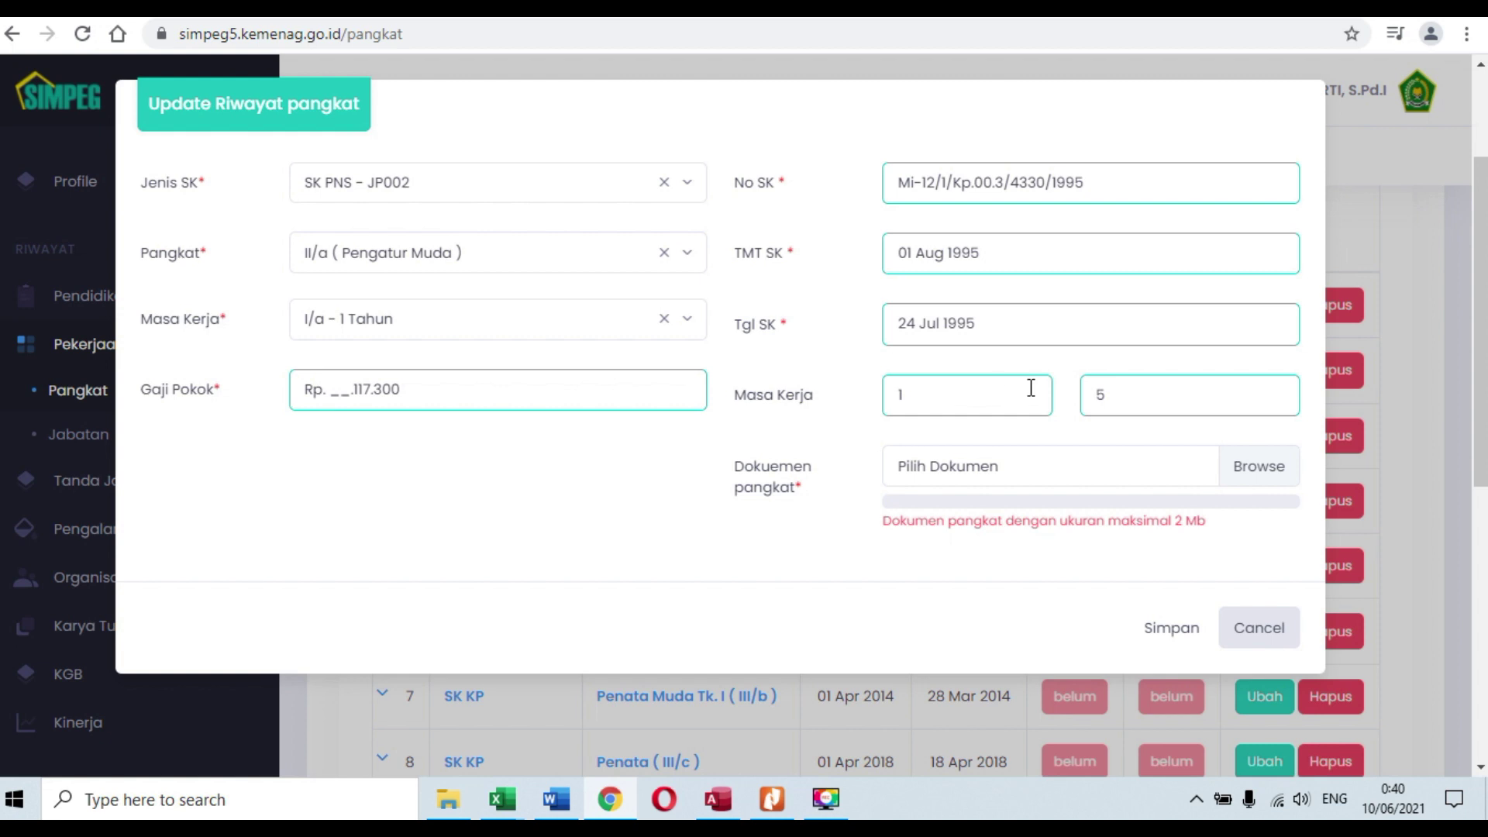
left_click(1072, 464)
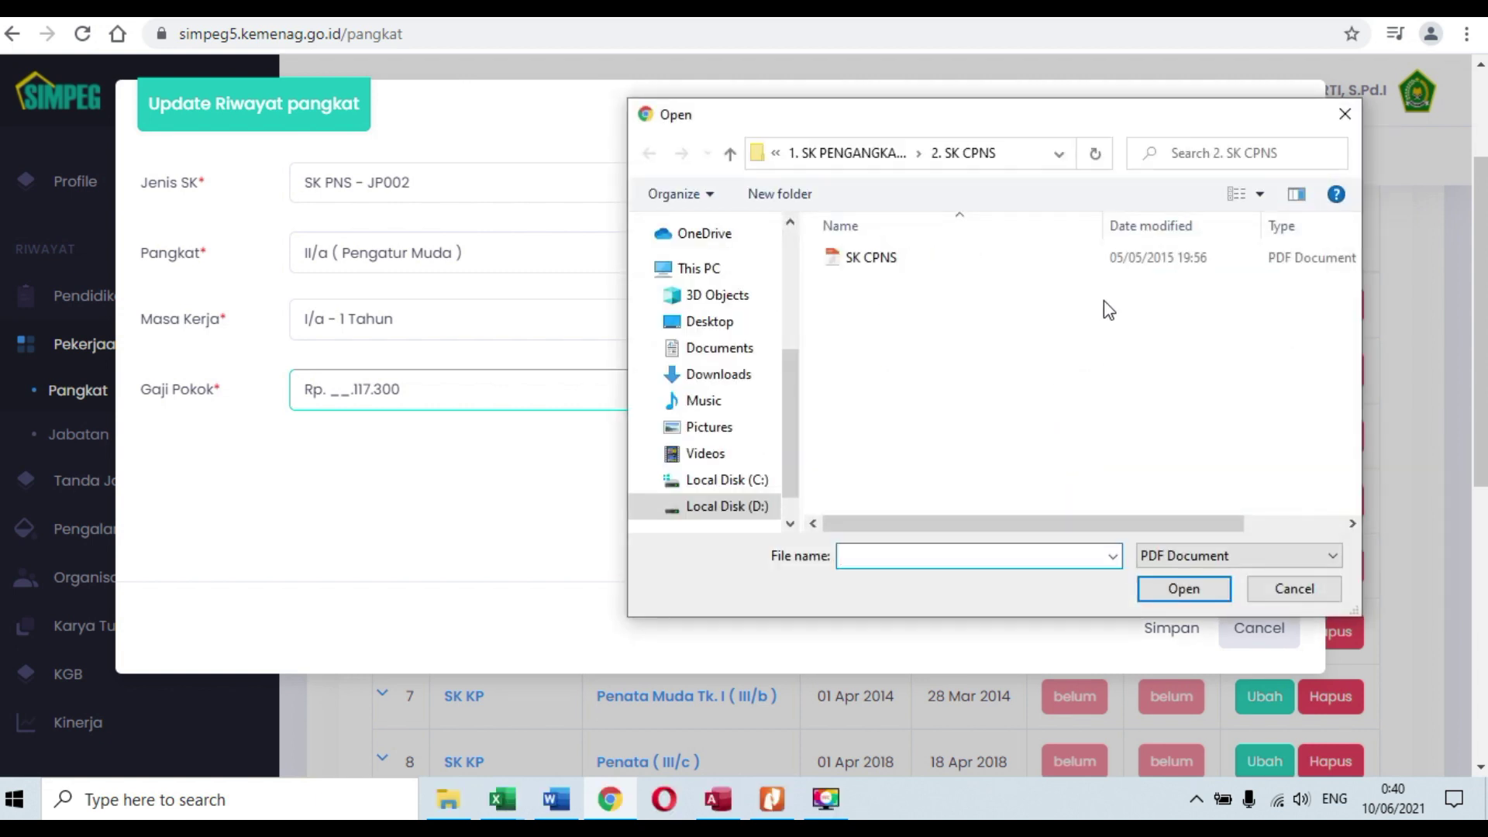
left_click(847, 152)
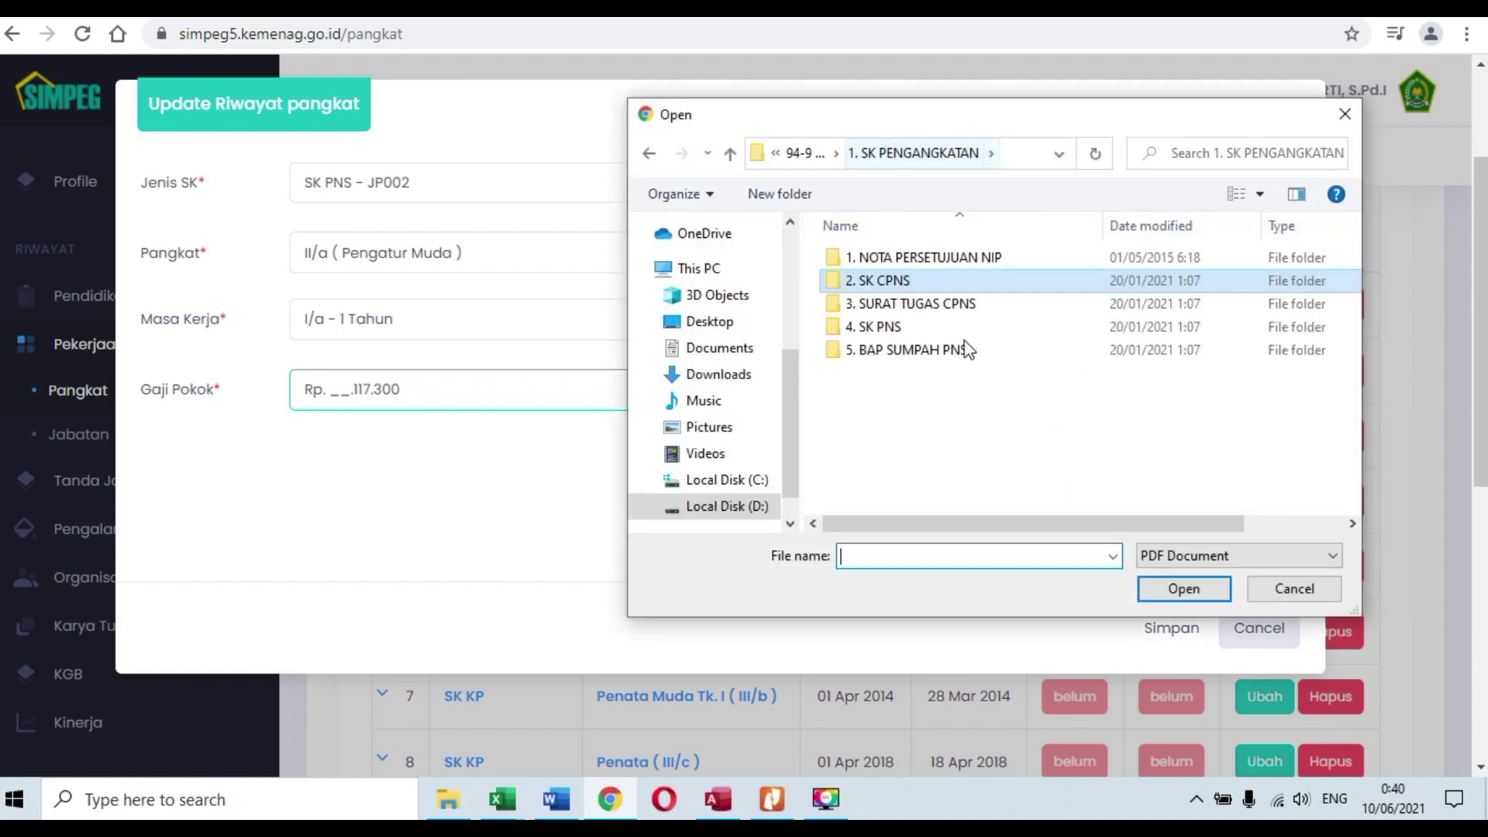
double_click(895, 325)
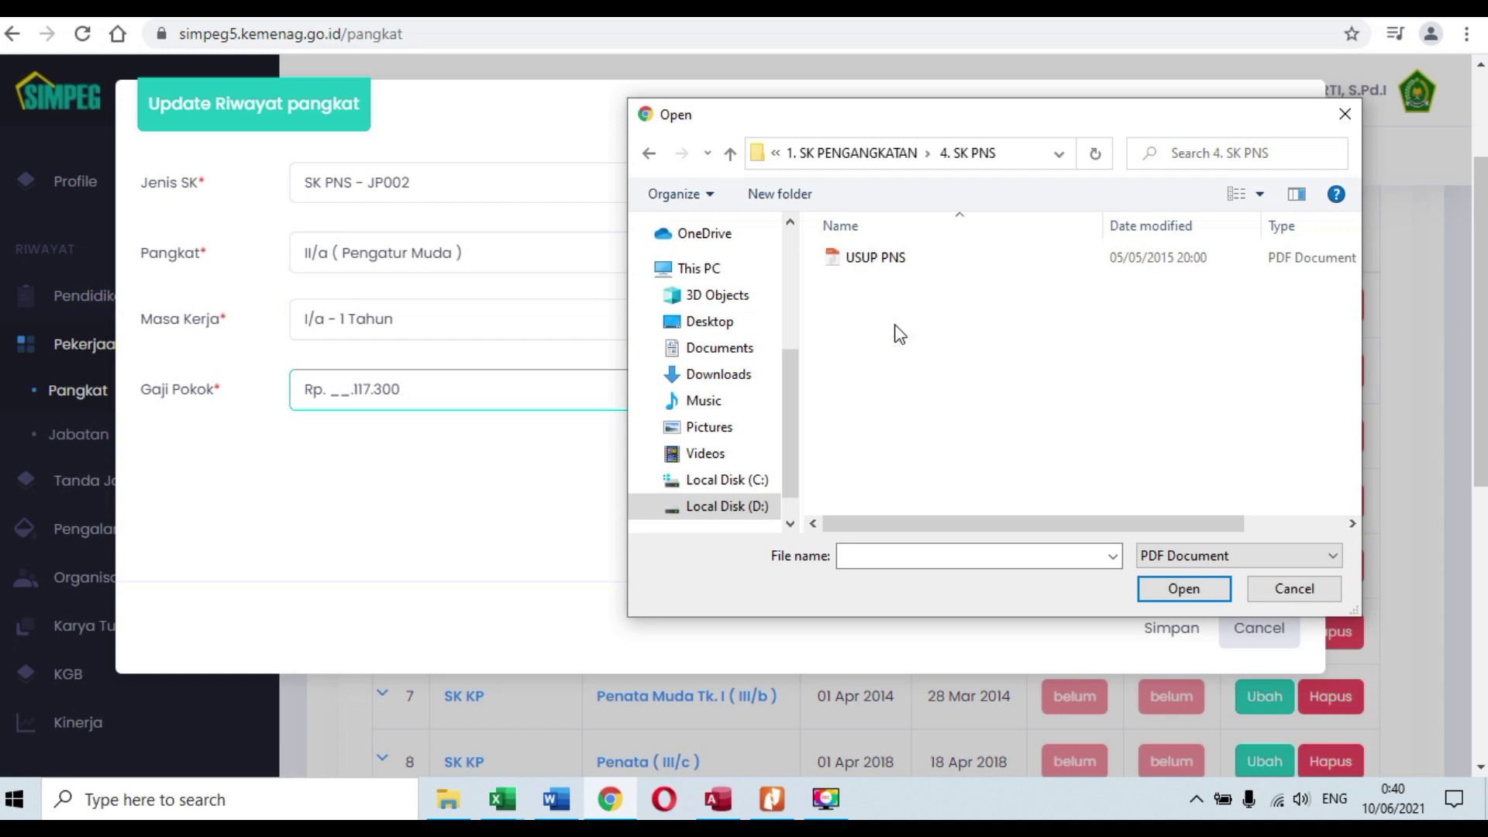
left_click(873, 262)
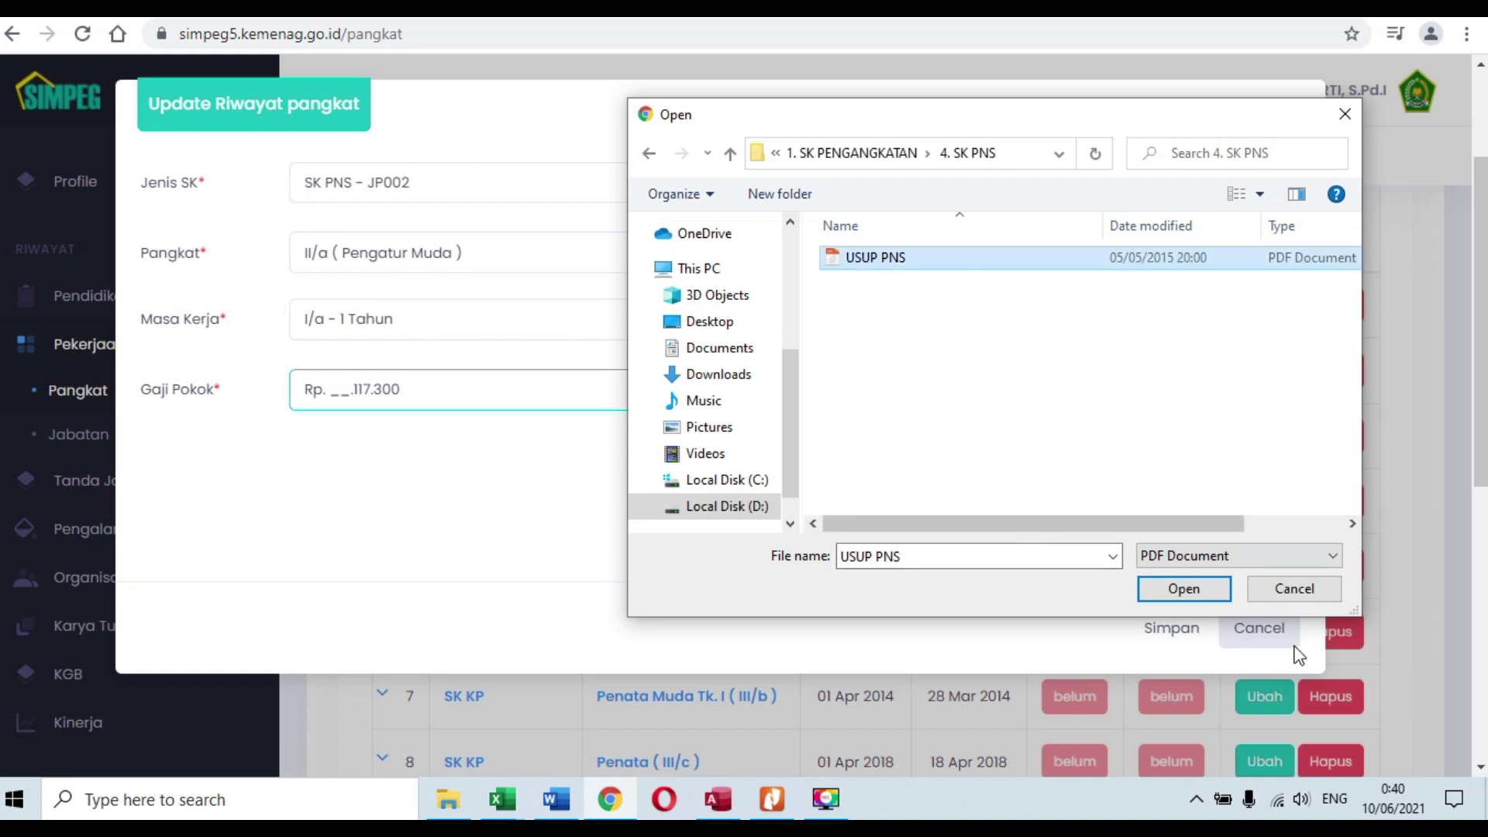
left_click(1184, 589)
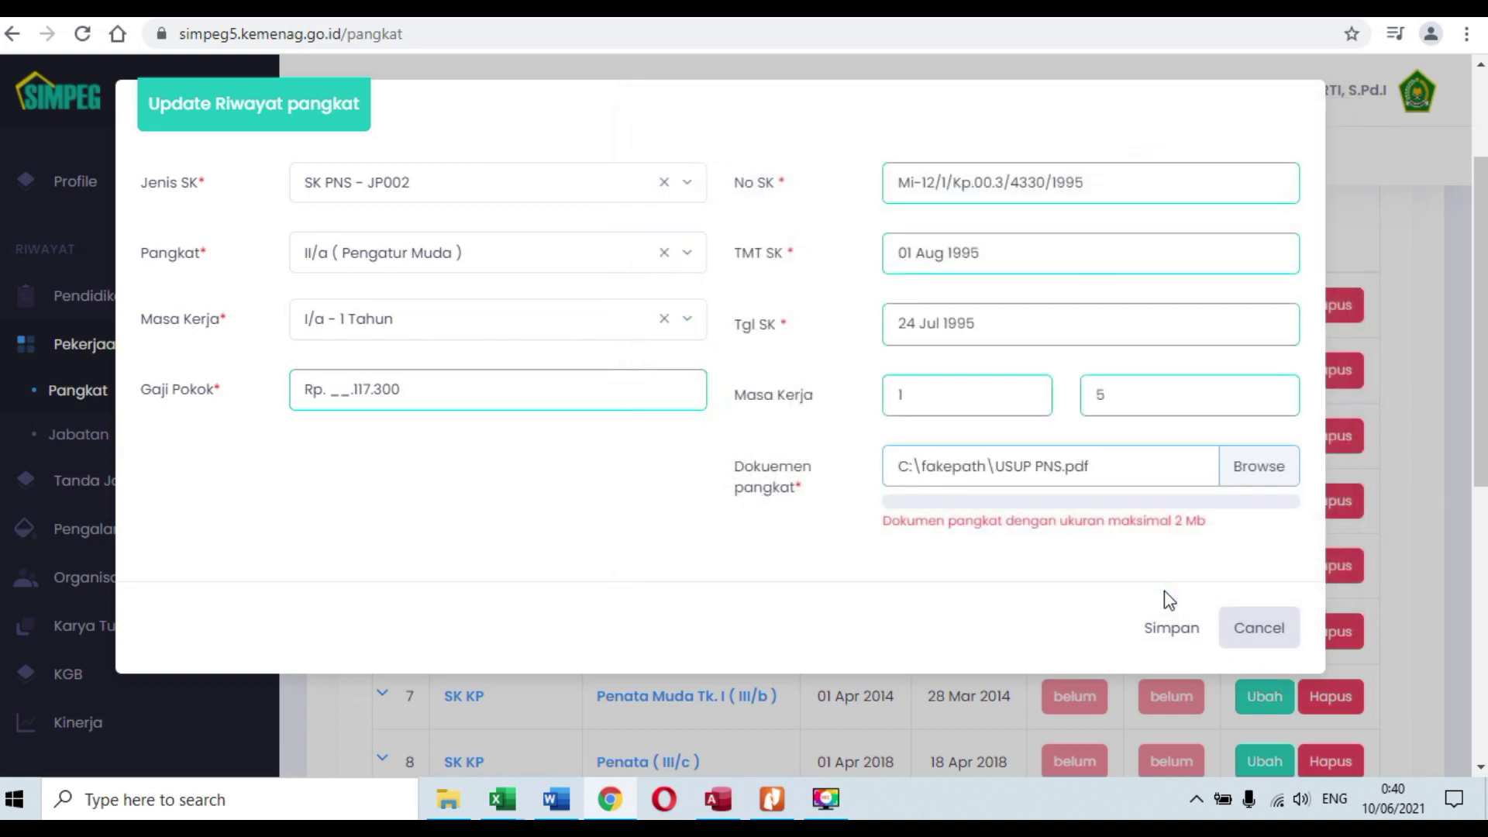
left_click(1152, 632)
left_click(679, 511)
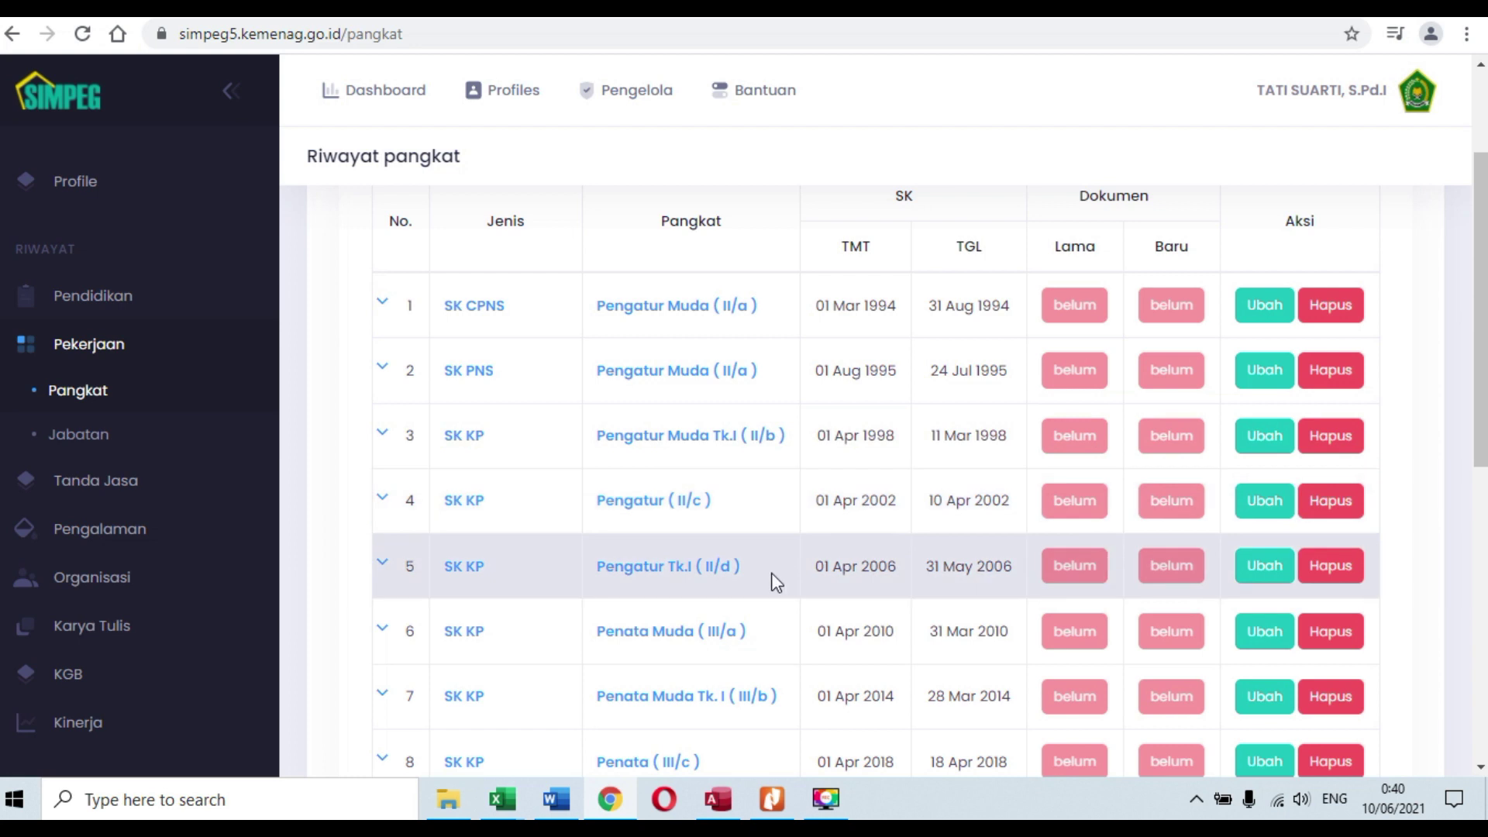
Step: Open the Penata III/c entry for editing and browse to the employee's main document folder
scroll(731, 644, "down", 2)
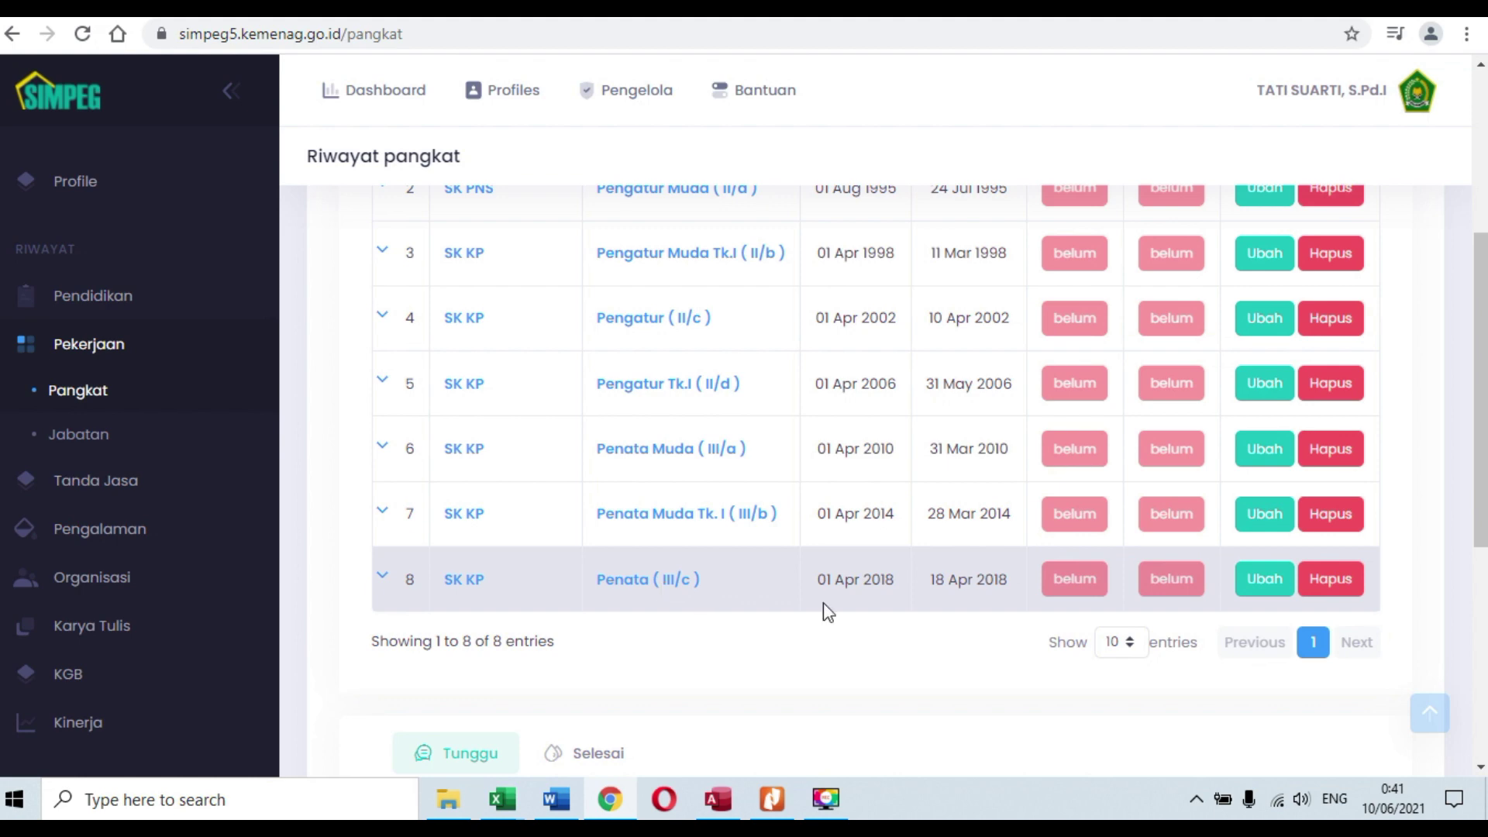
left_click(1285, 588)
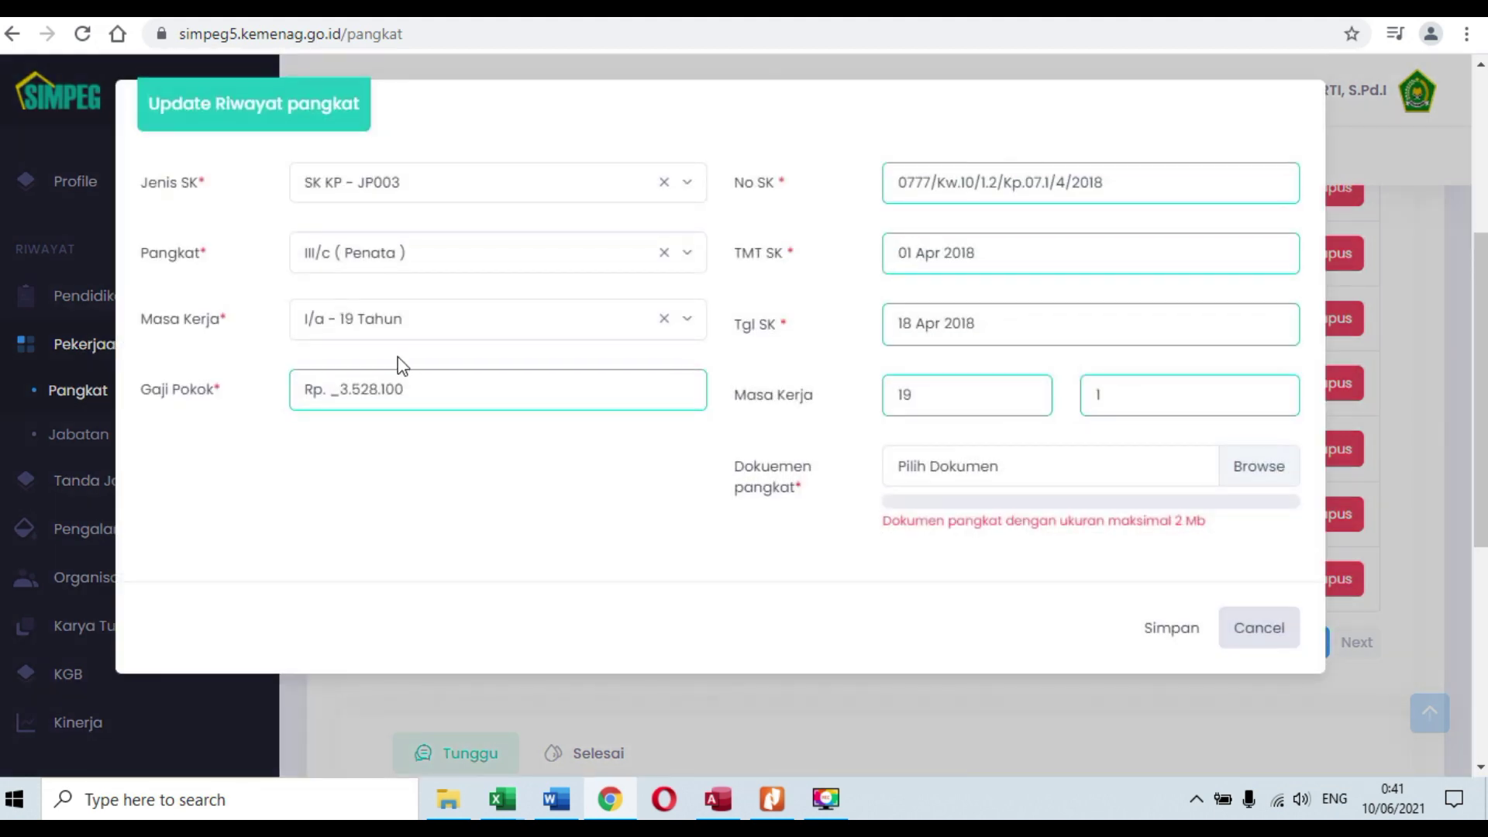
left_click(1104, 472)
left_click(852, 159)
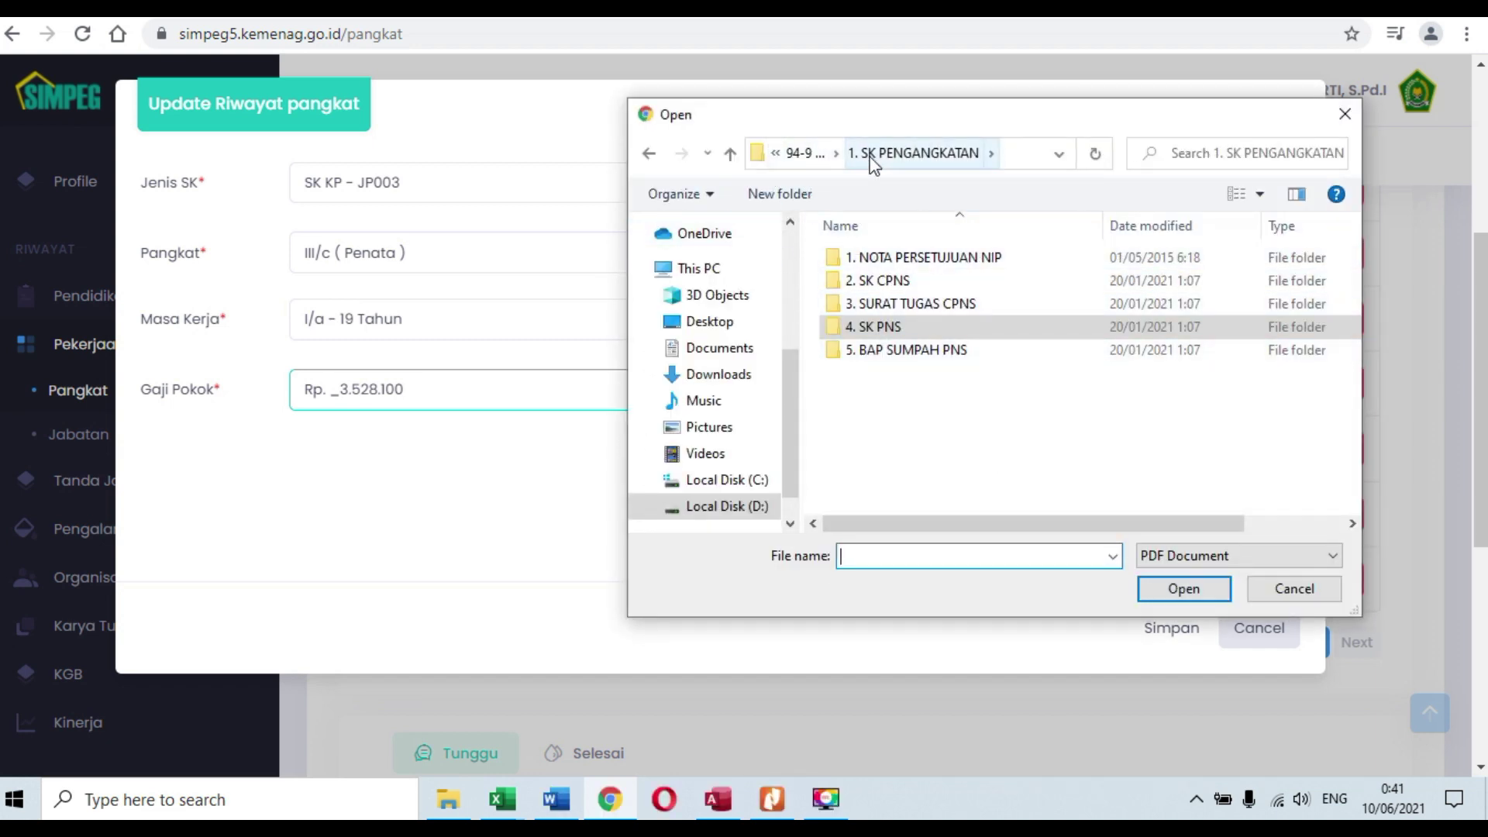
left_click(798, 151)
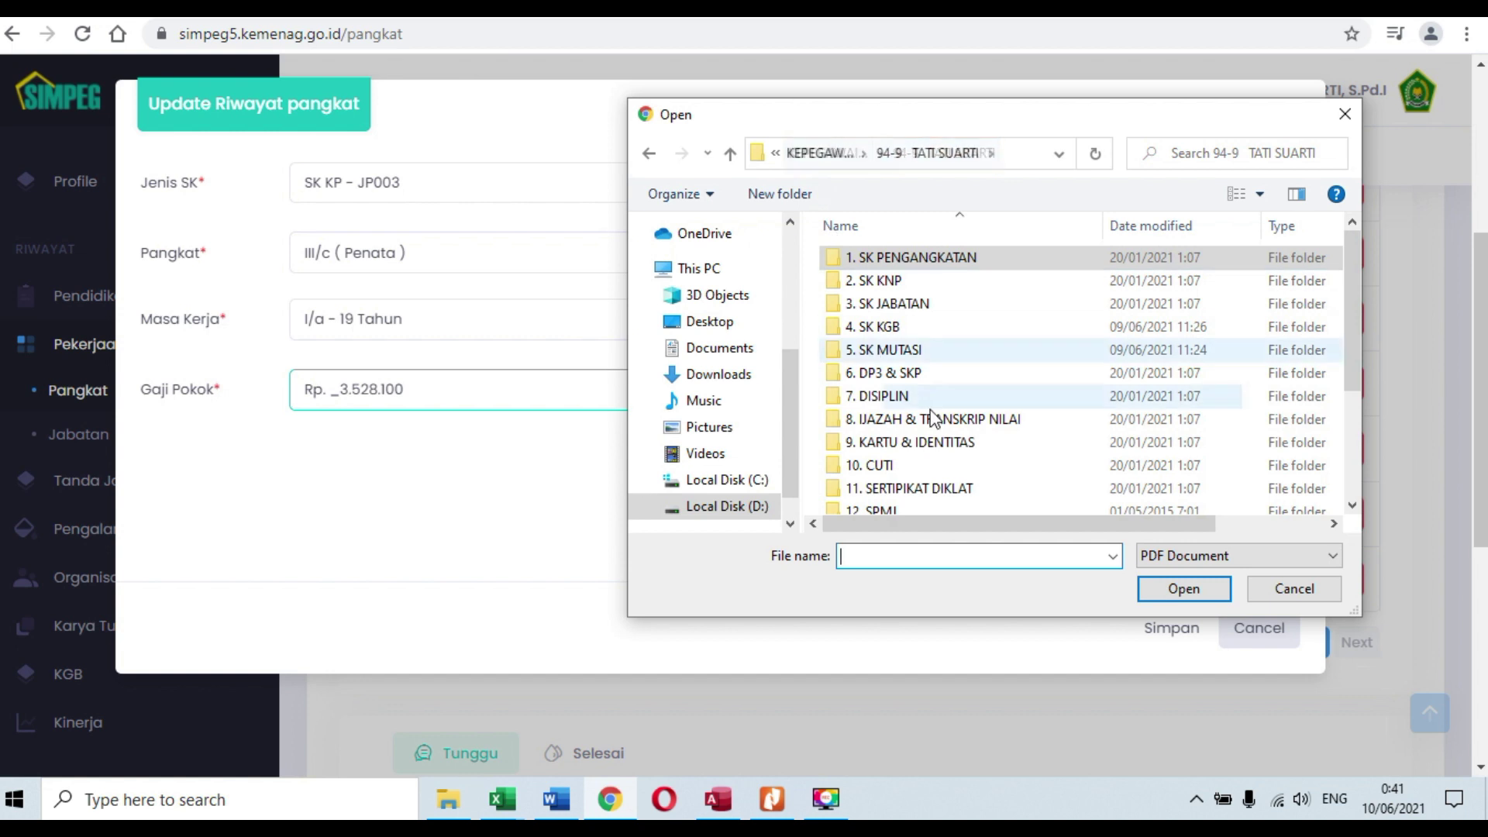
scroll(932, 364, "down", 3)
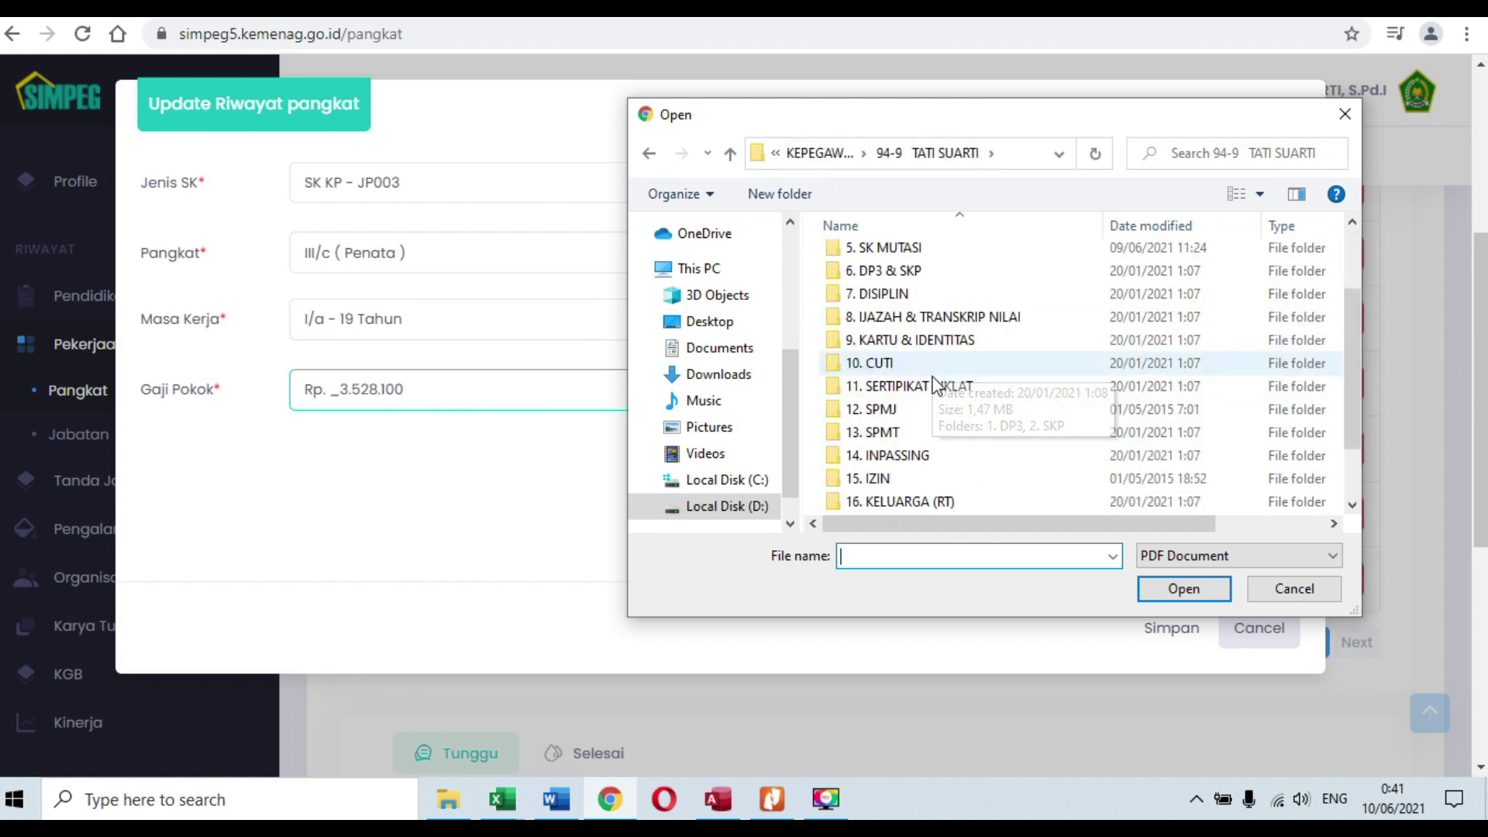
scroll(946, 424, "up", 2)
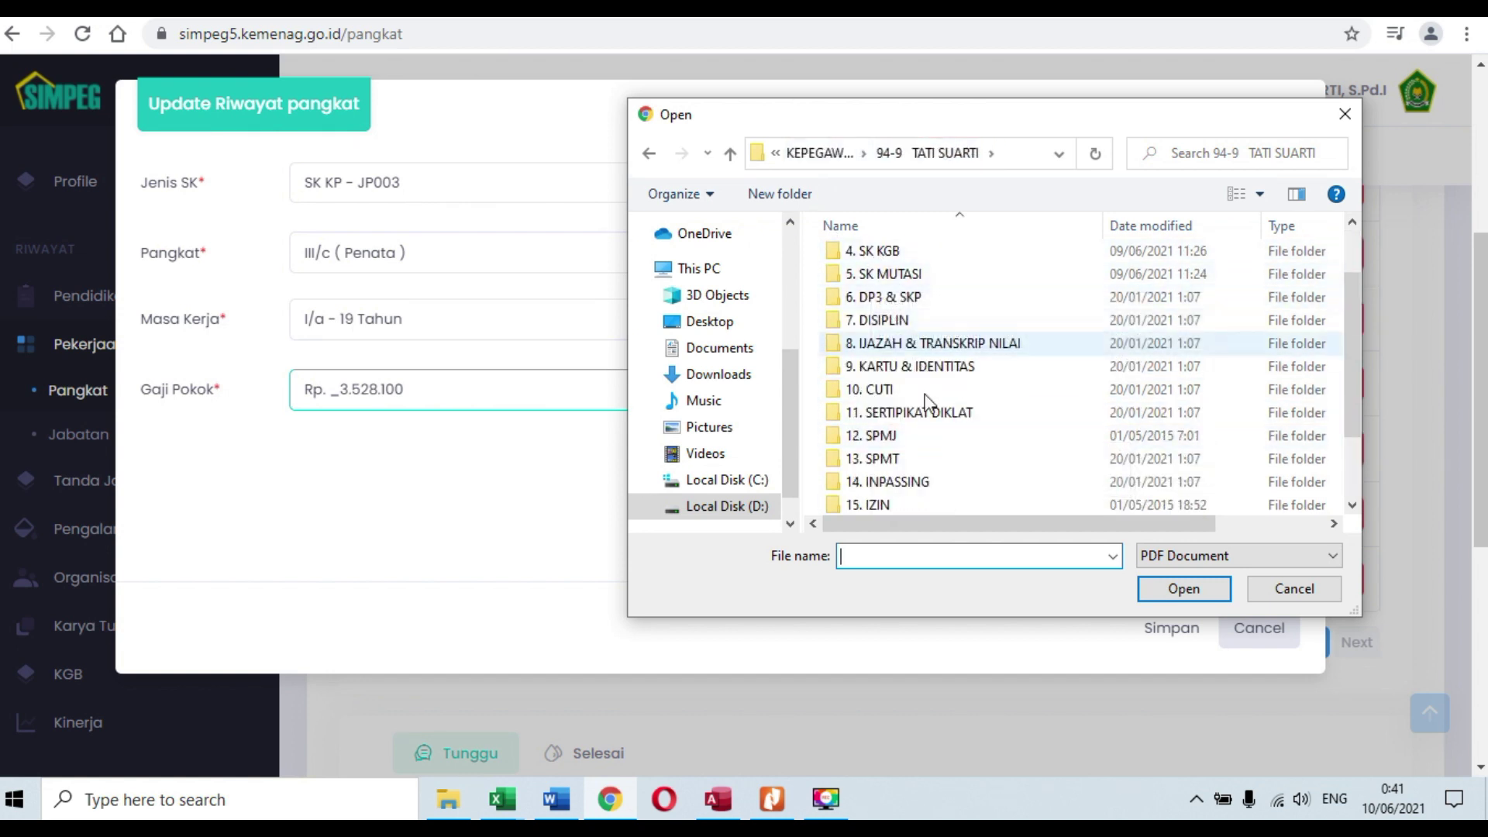
scroll(959, 470, "up", 1)
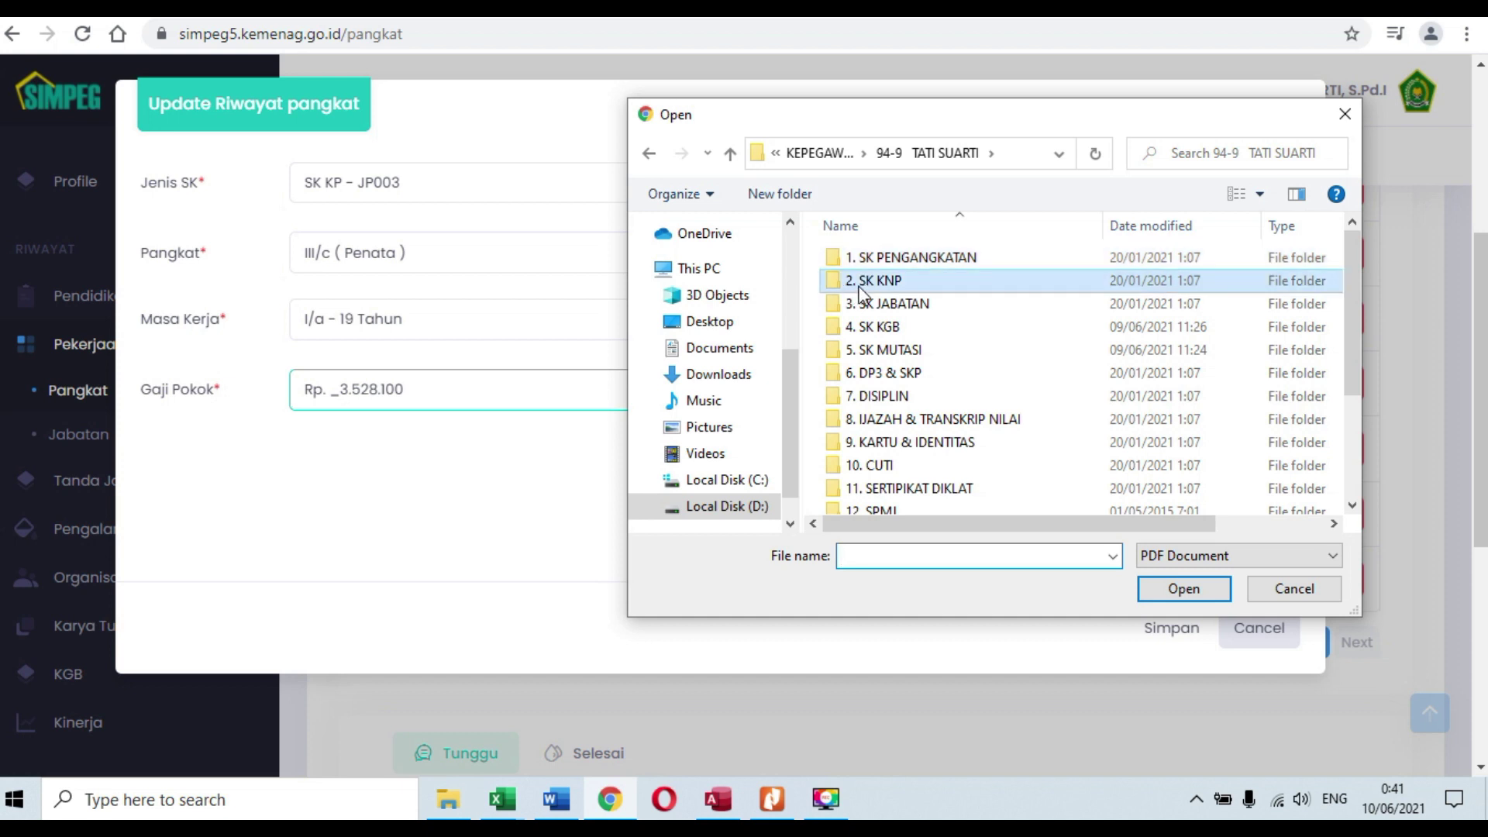
Step: Attach III-C asli.pdf from 2. SK KNP > 3. SK KNP, then save and confirm
double_click(856, 279)
double_click(889, 305)
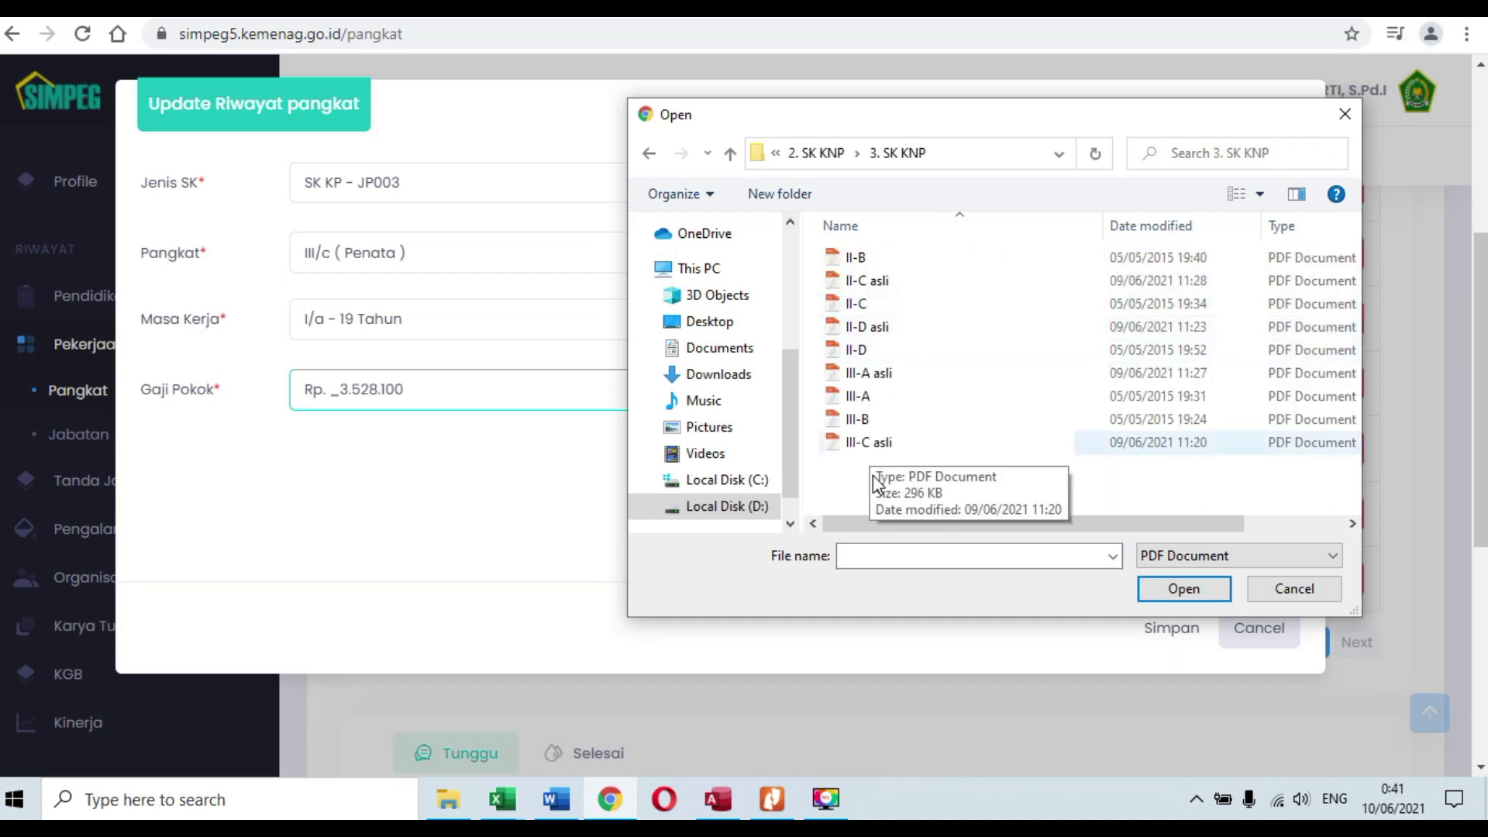
left_click(869, 444)
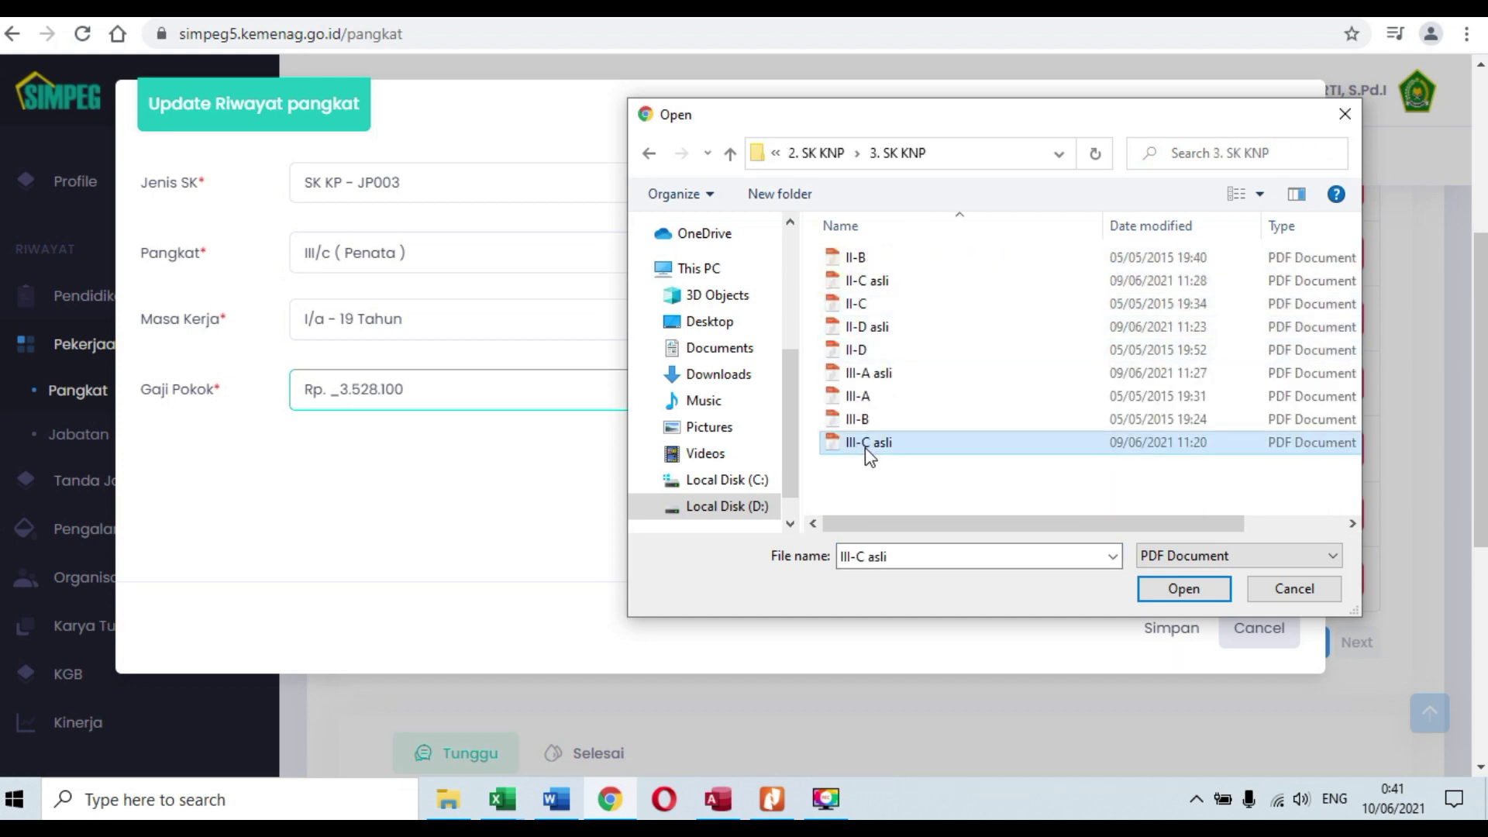
left_click(1184, 589)
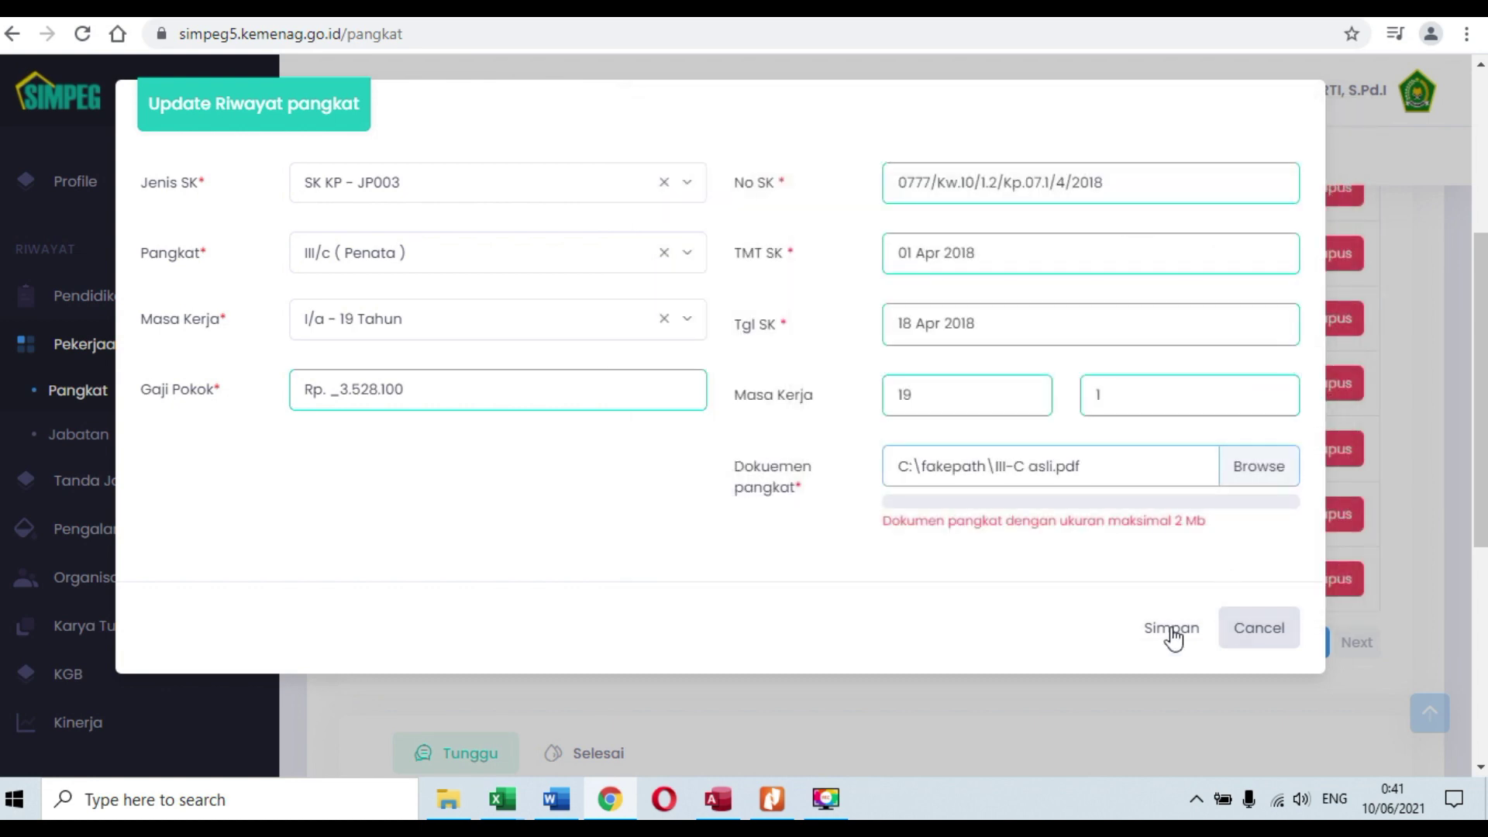
left_click(1171, 629)
left_click(698, 523)
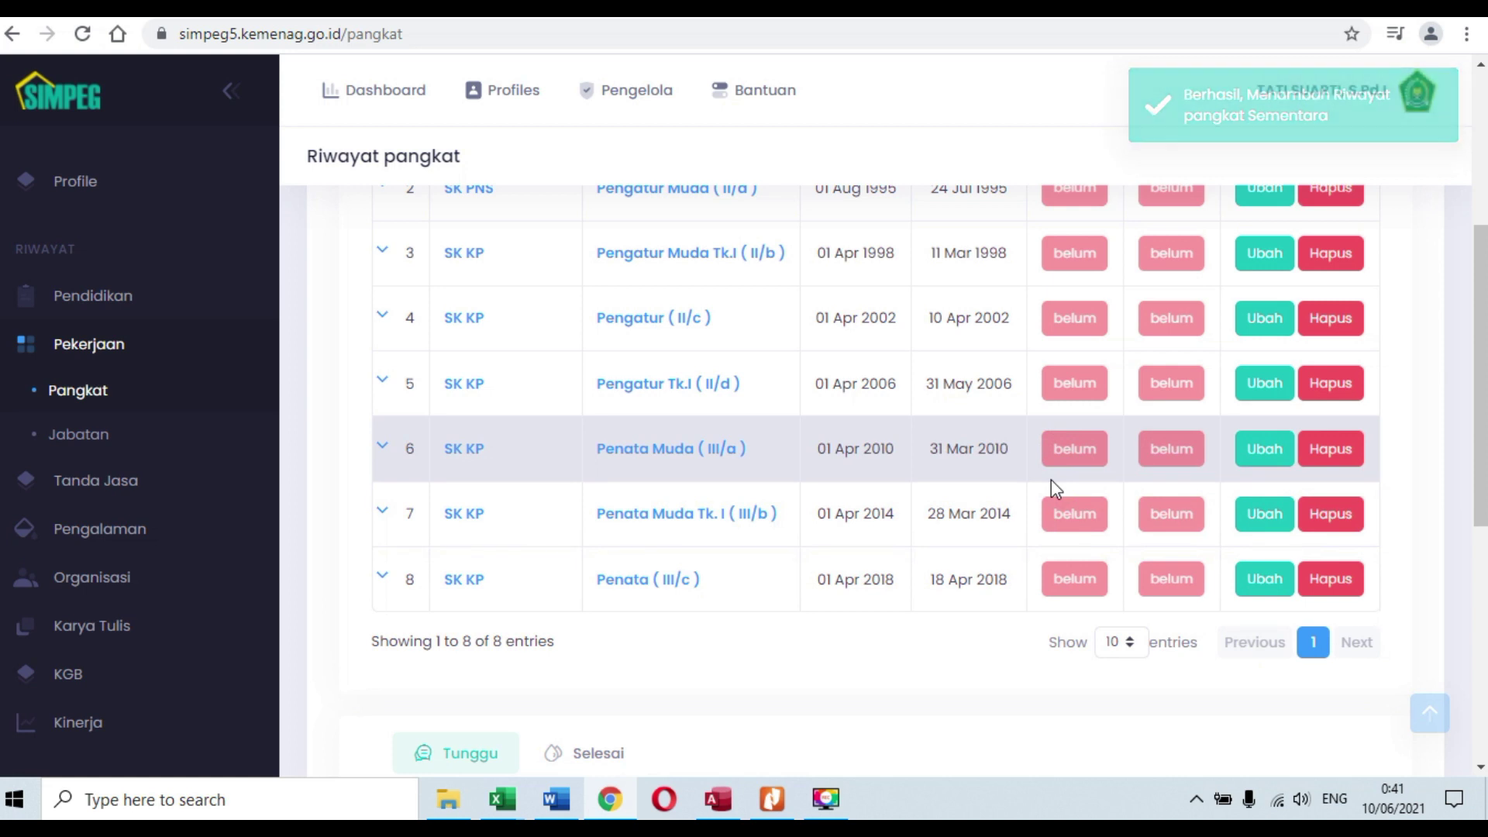
scroll(1008, 476, "down", 2)
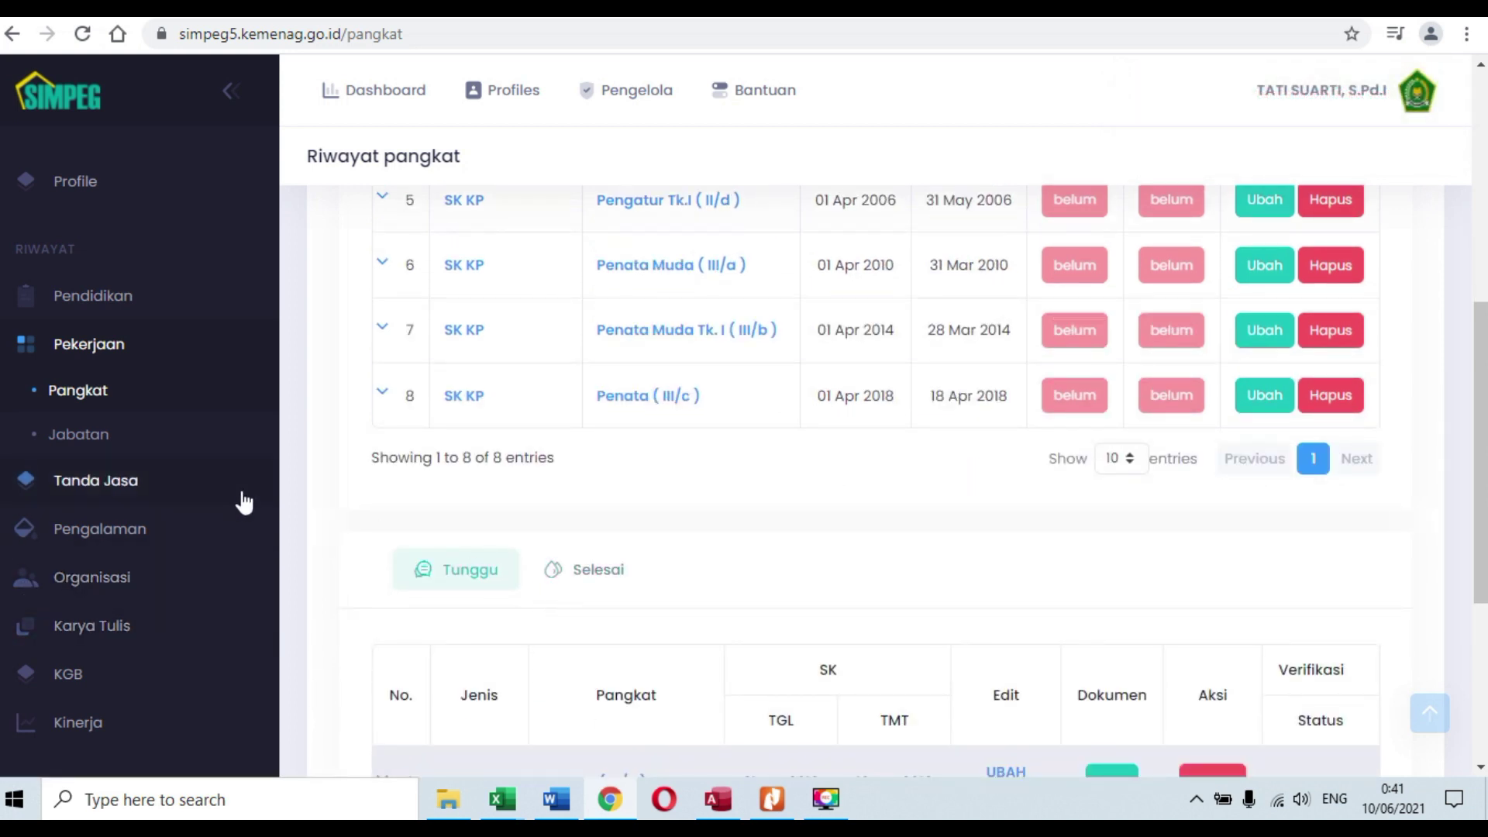
Step: Verify the three rank updates are pending, then go to the Jabatan position history page
scroll(581, 550, "down", 2)
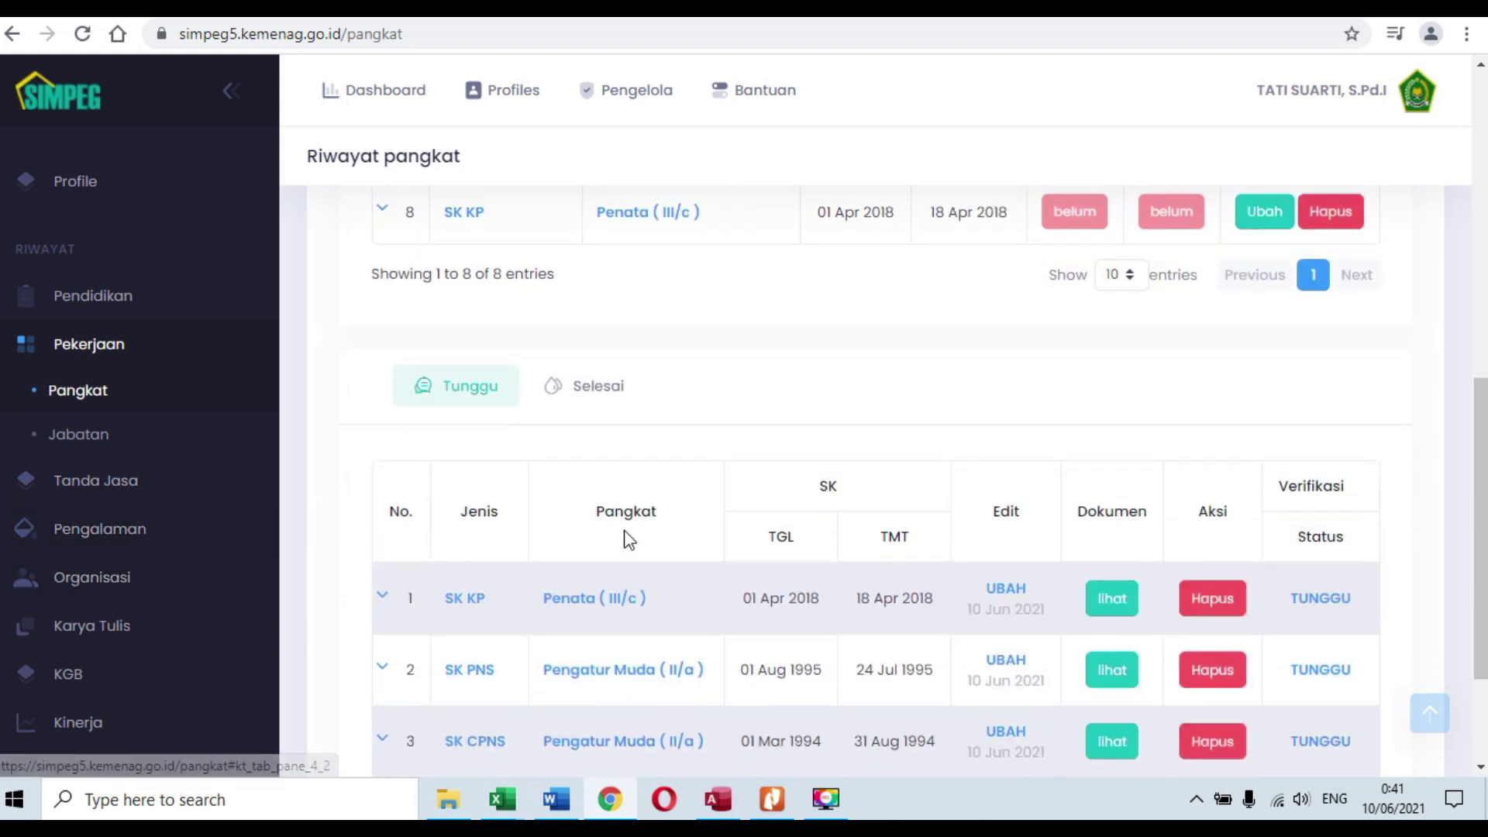
scroll(697, 527, "up", 6)
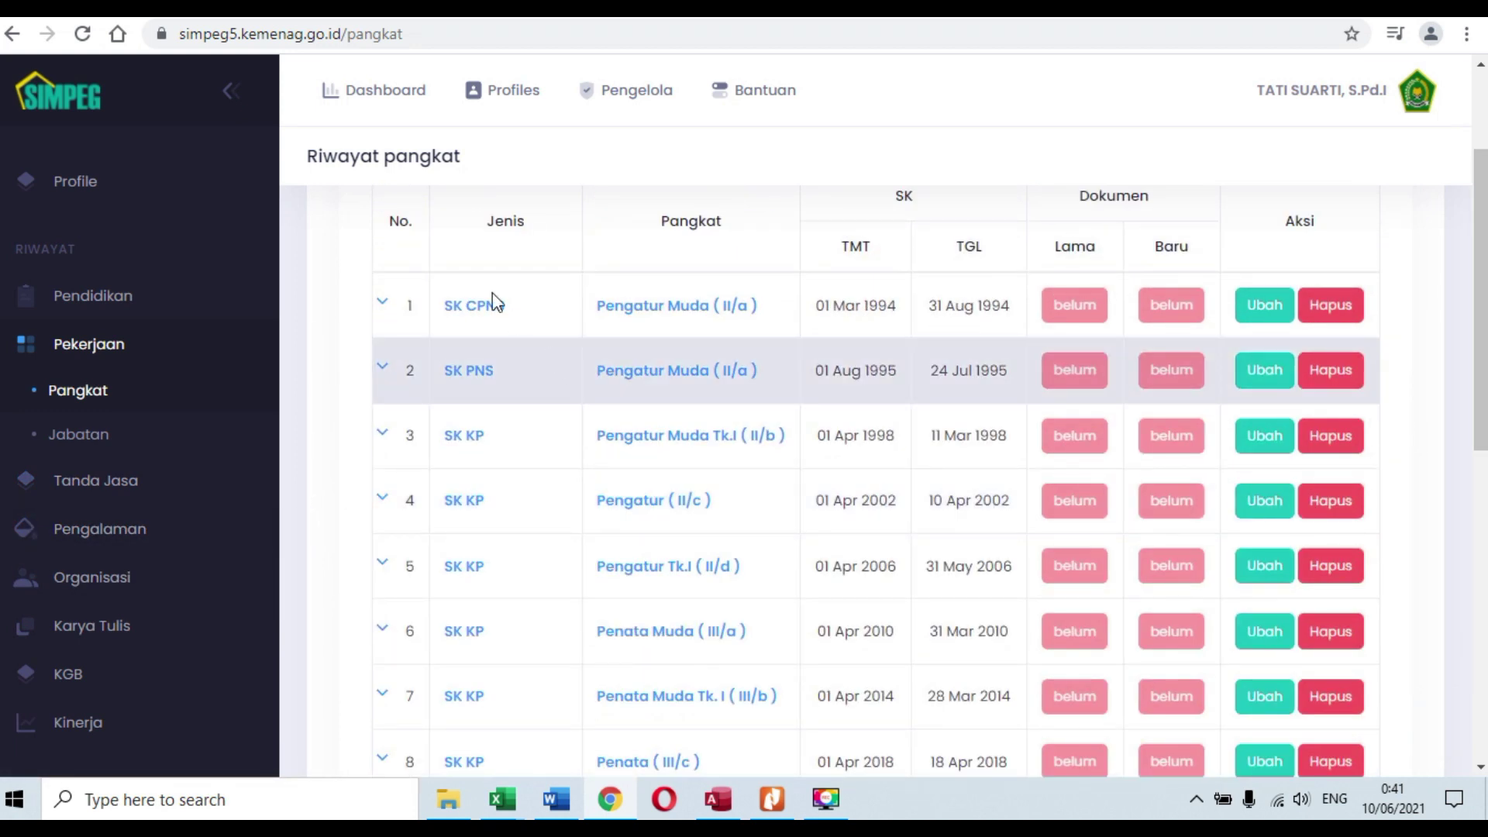
scroll(500, 304, "up", 2)
left_click(509, 286)
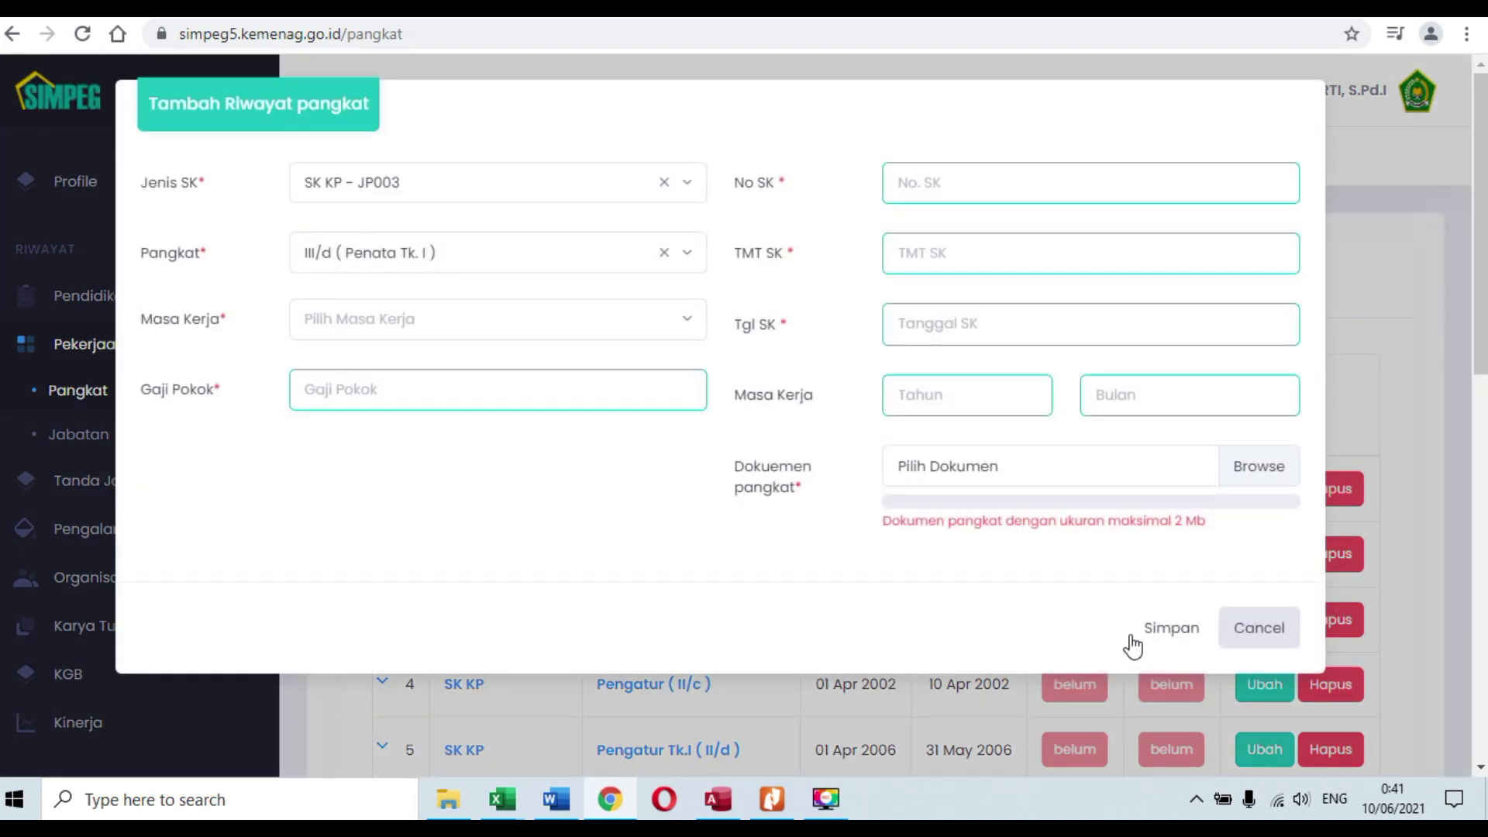
left_click(1269, 642)
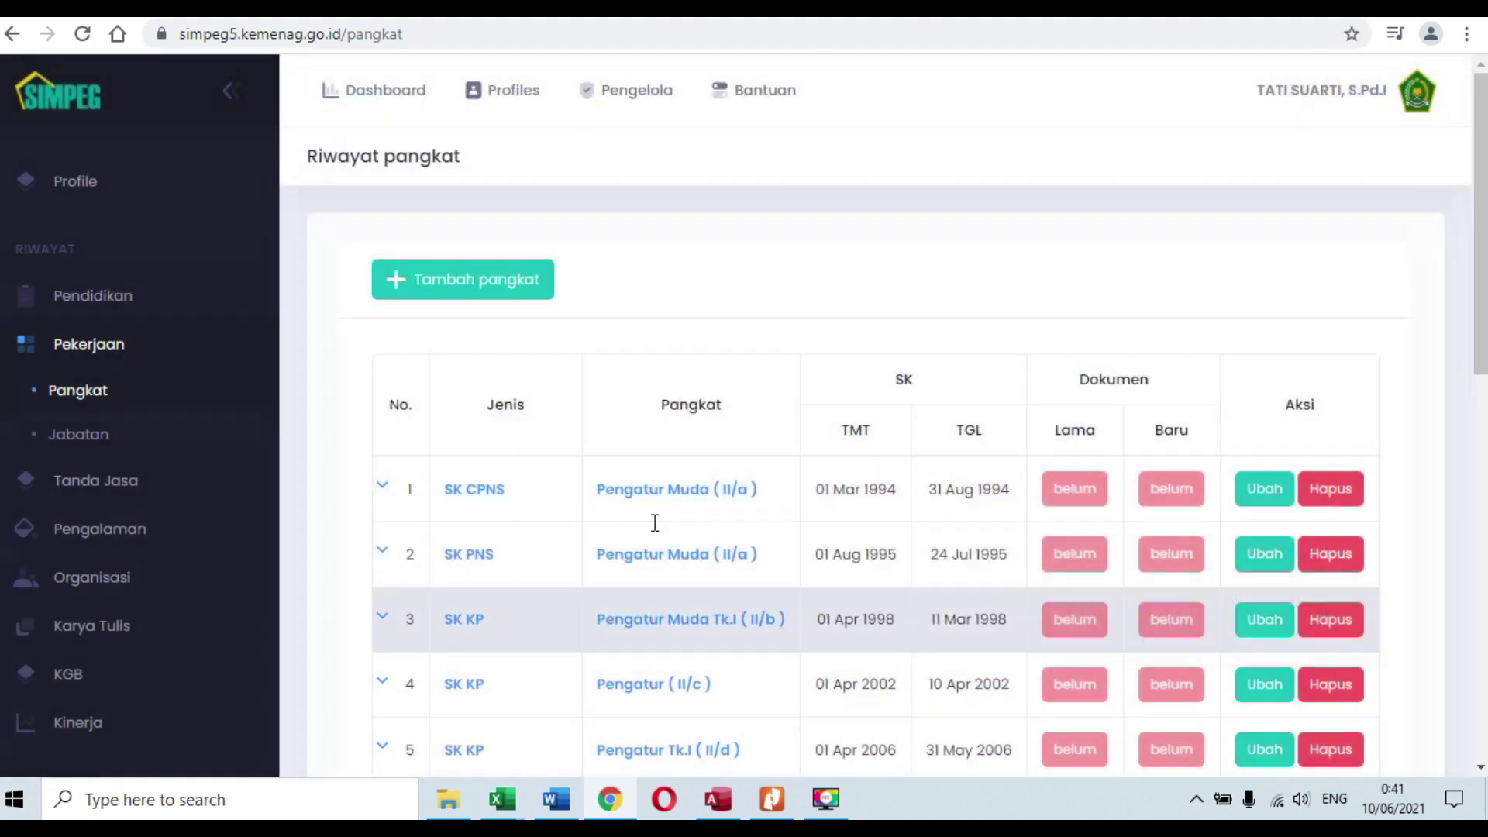
left_click(81, 440)
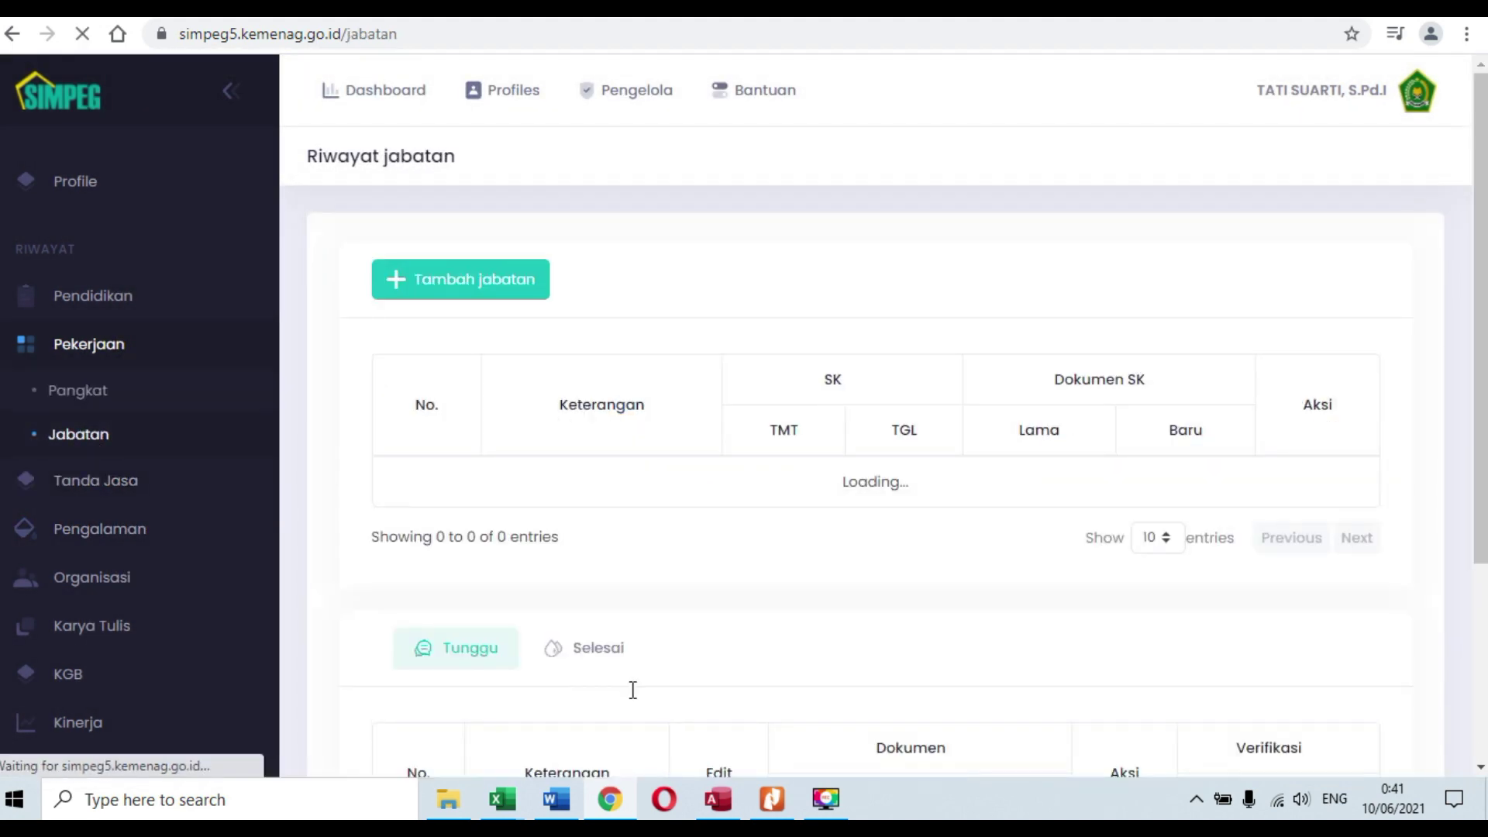
scroll(853, 535, "down", 1)
scroll(886, 540, "down", 1)
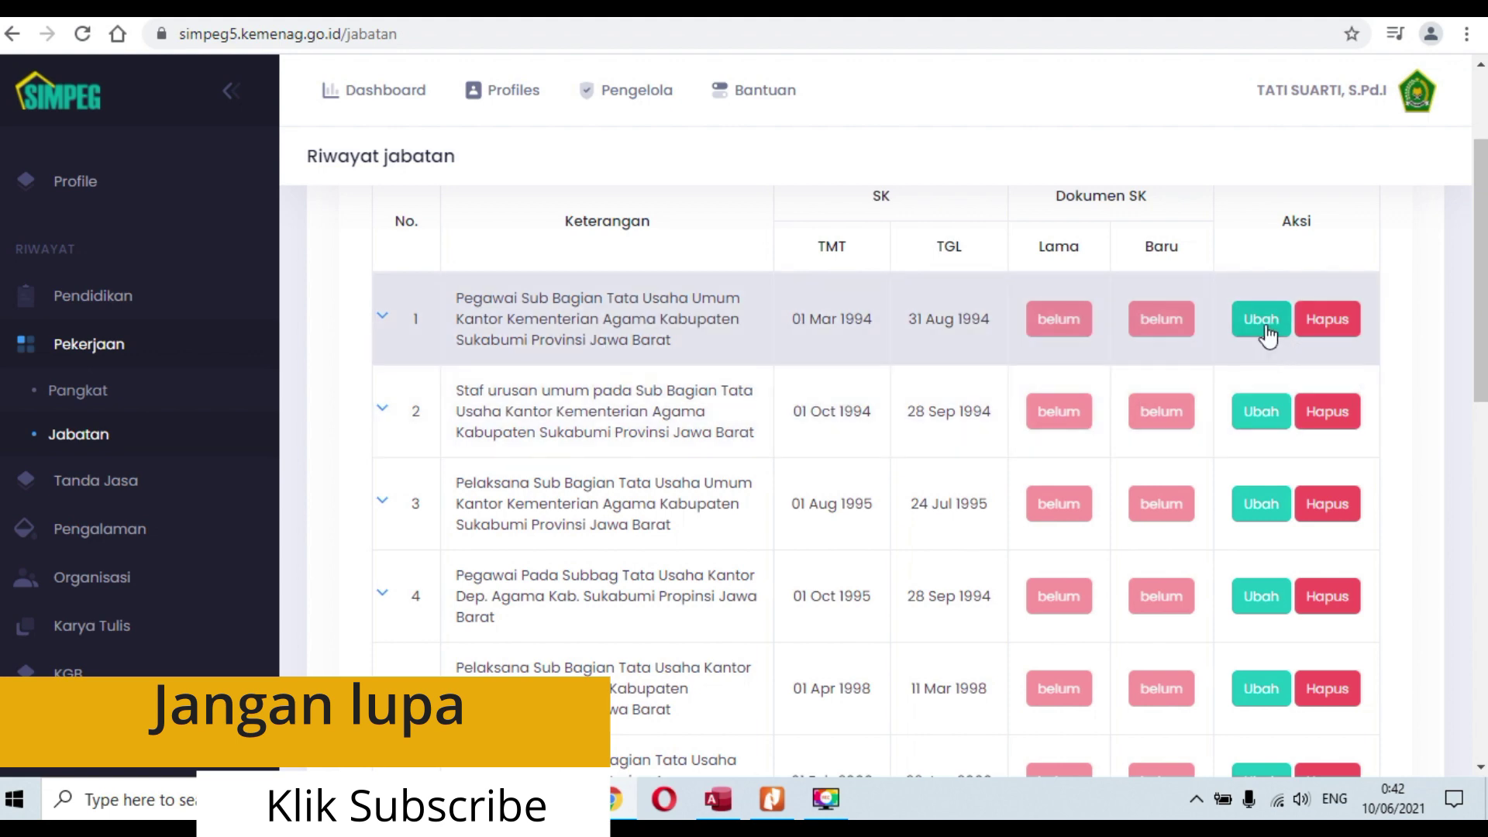
left_click(1261, 320)
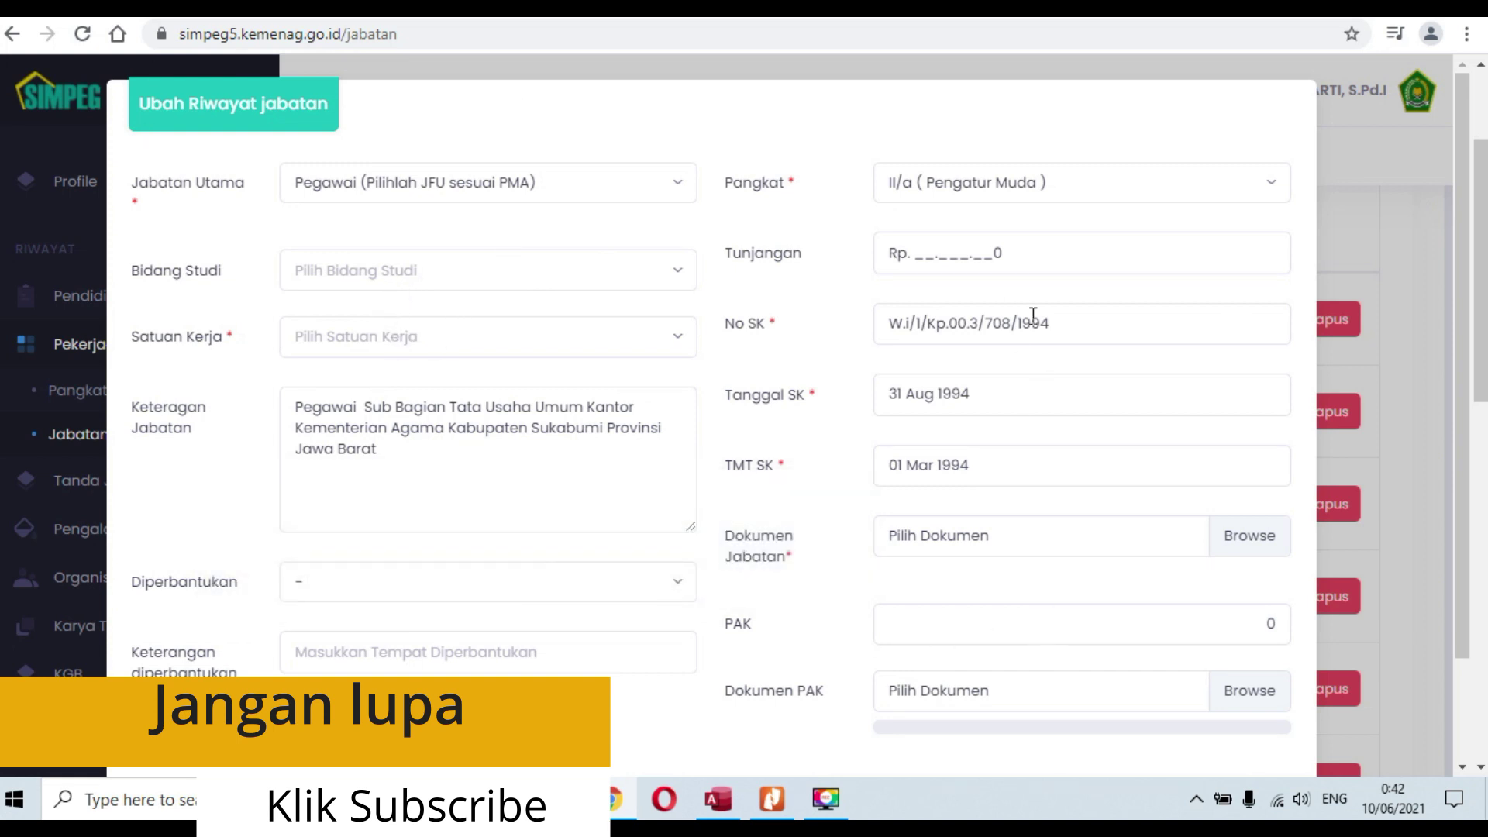
left_click(985, 637)
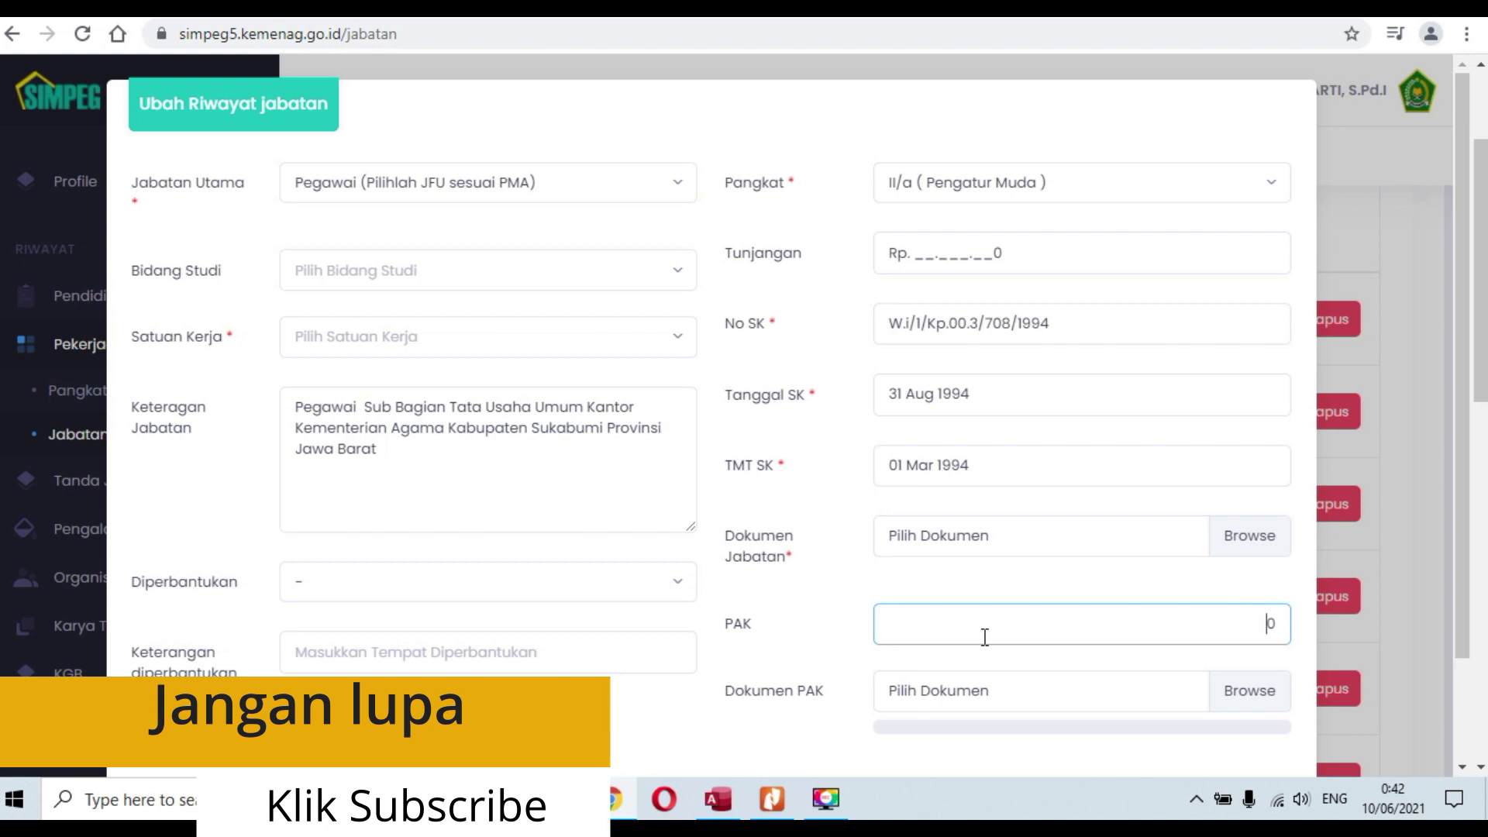
left_click(1094, 535)
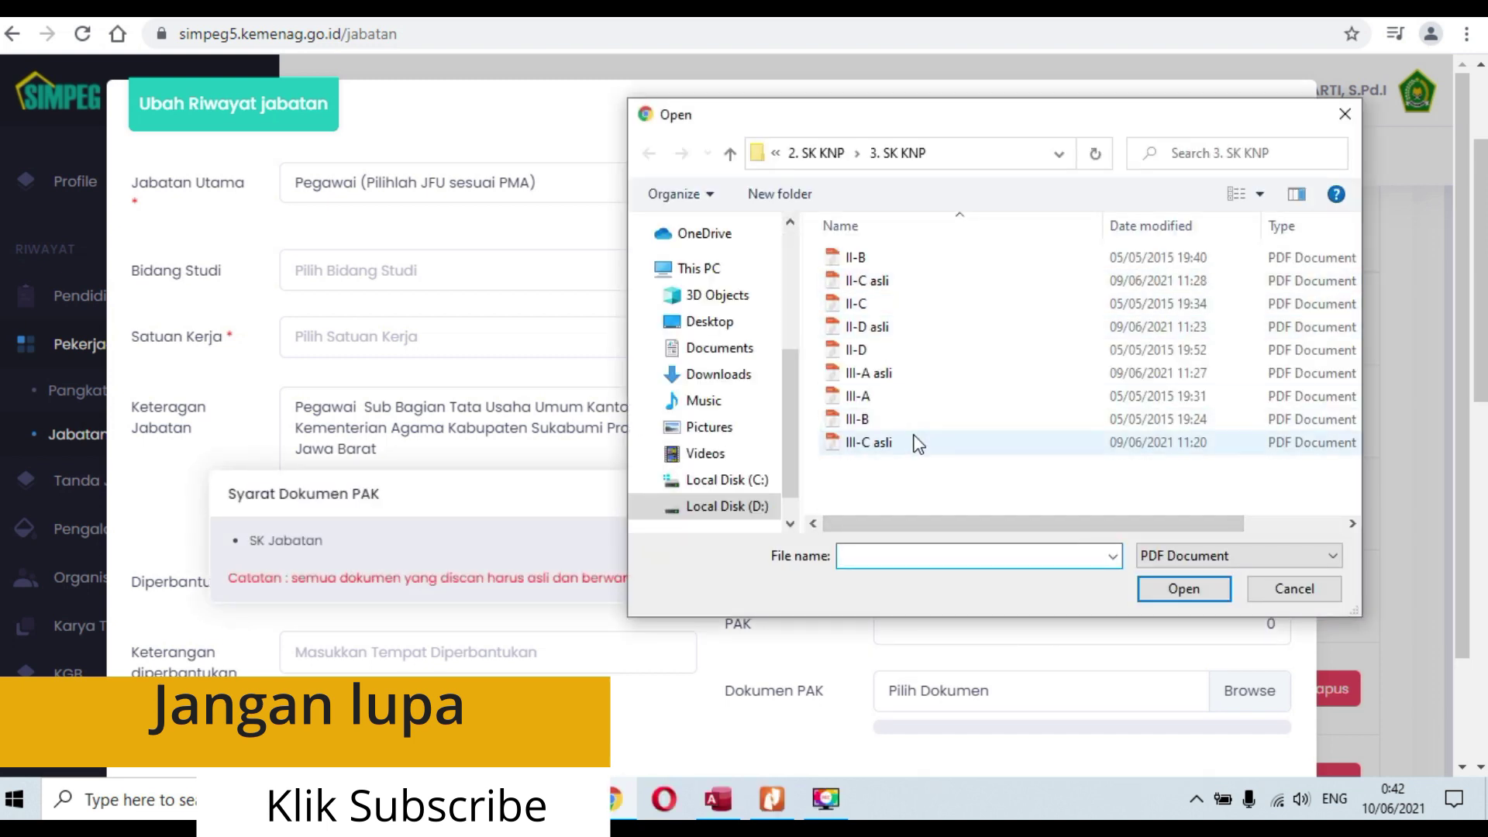
left_click(798, 154)
left_click(841, 153)
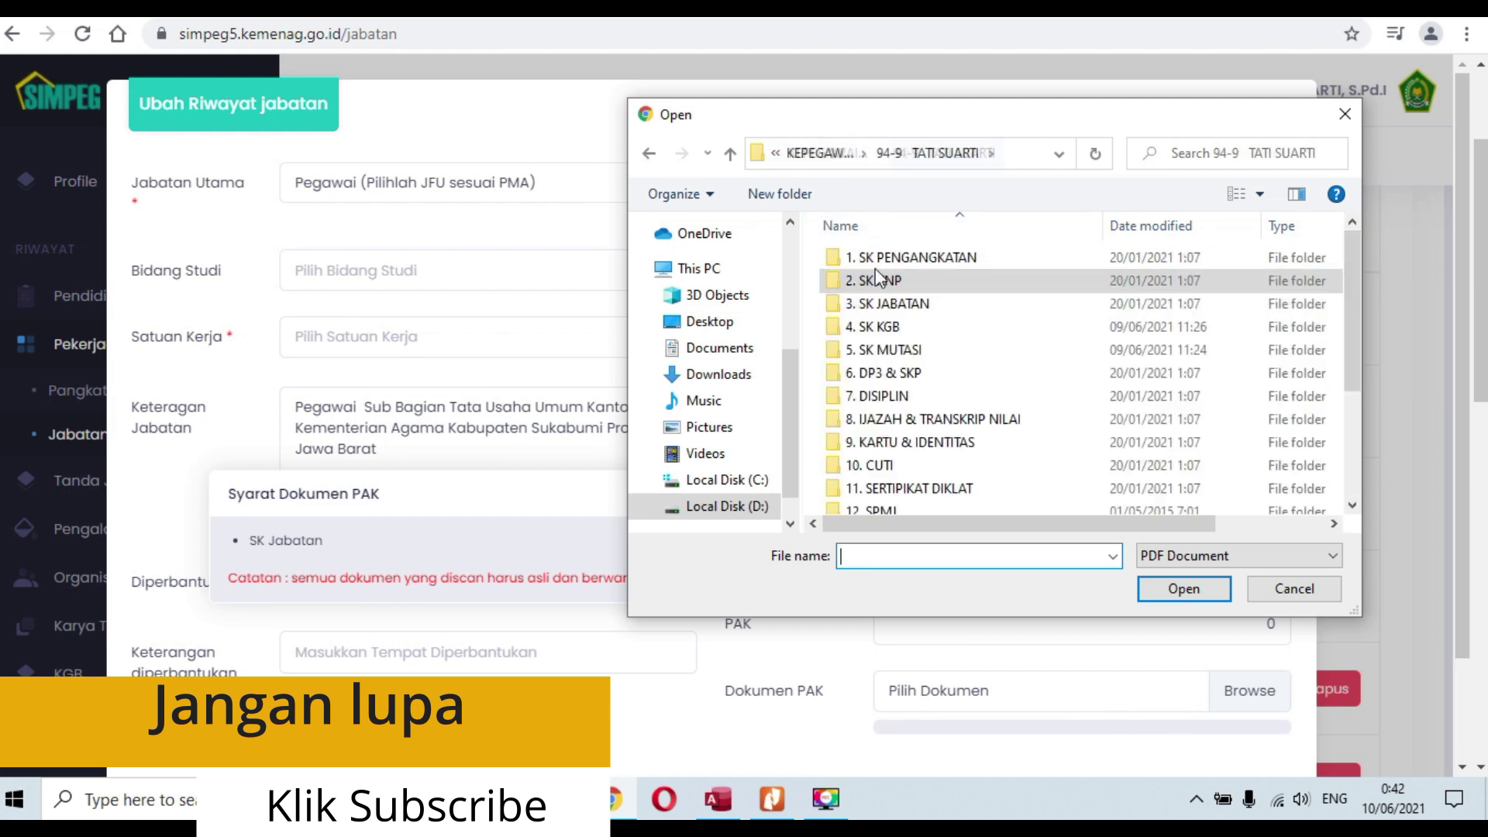
double_click(903, 304)
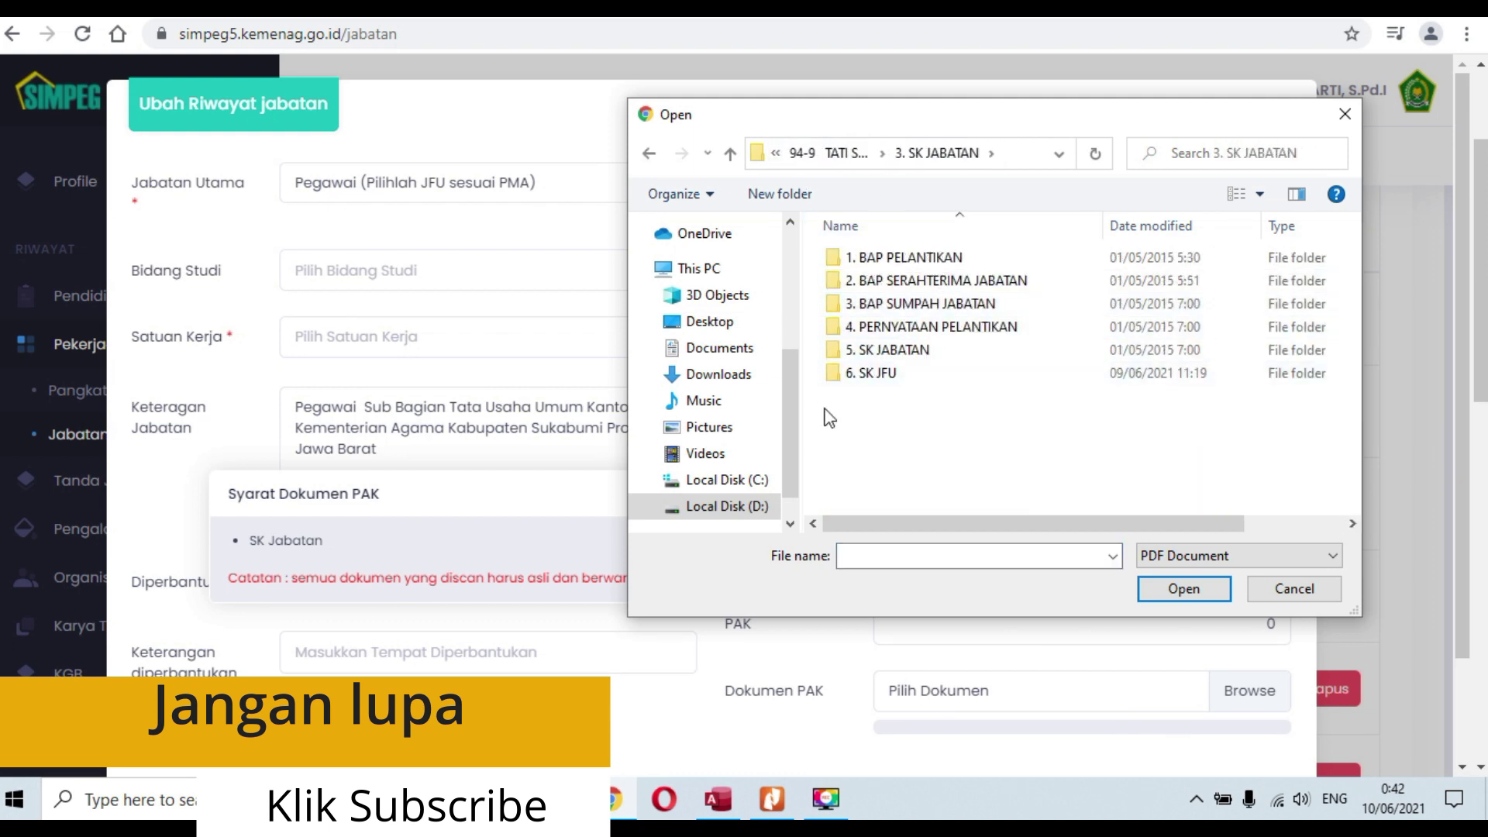
left_click(895, 352)
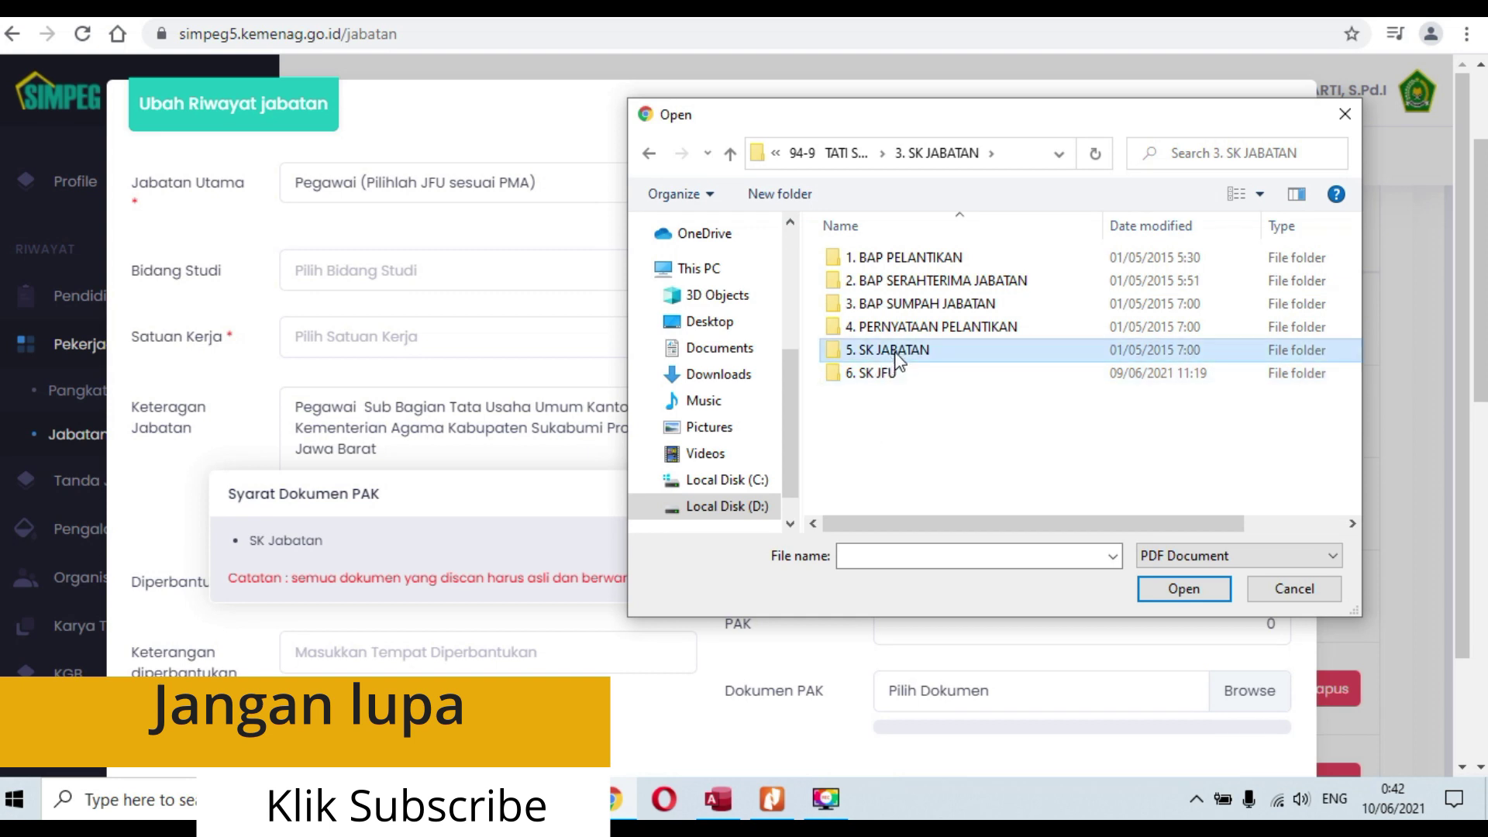
double_click(896, 353)
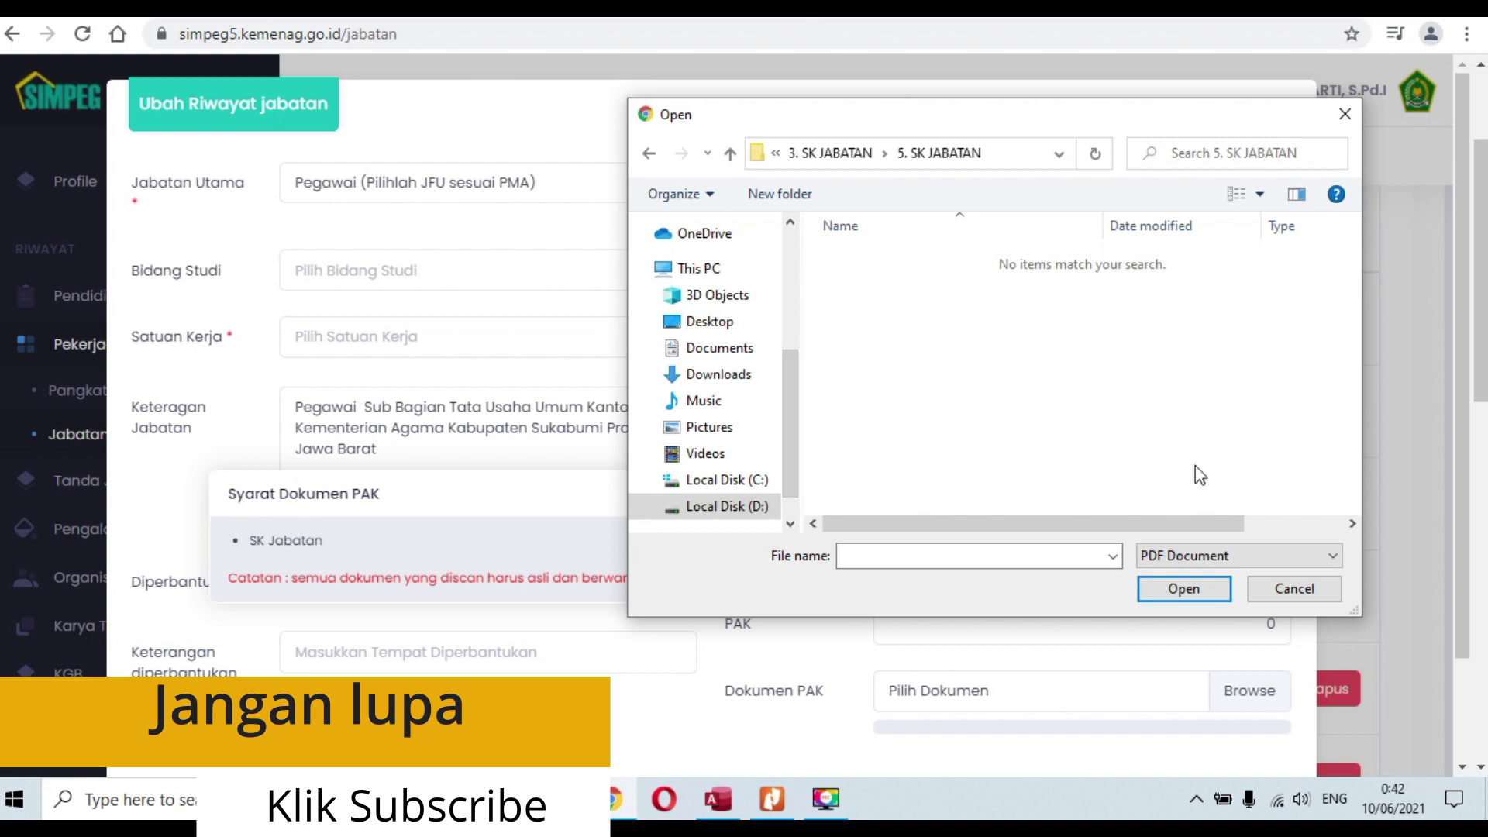
left_click(1290, 592)
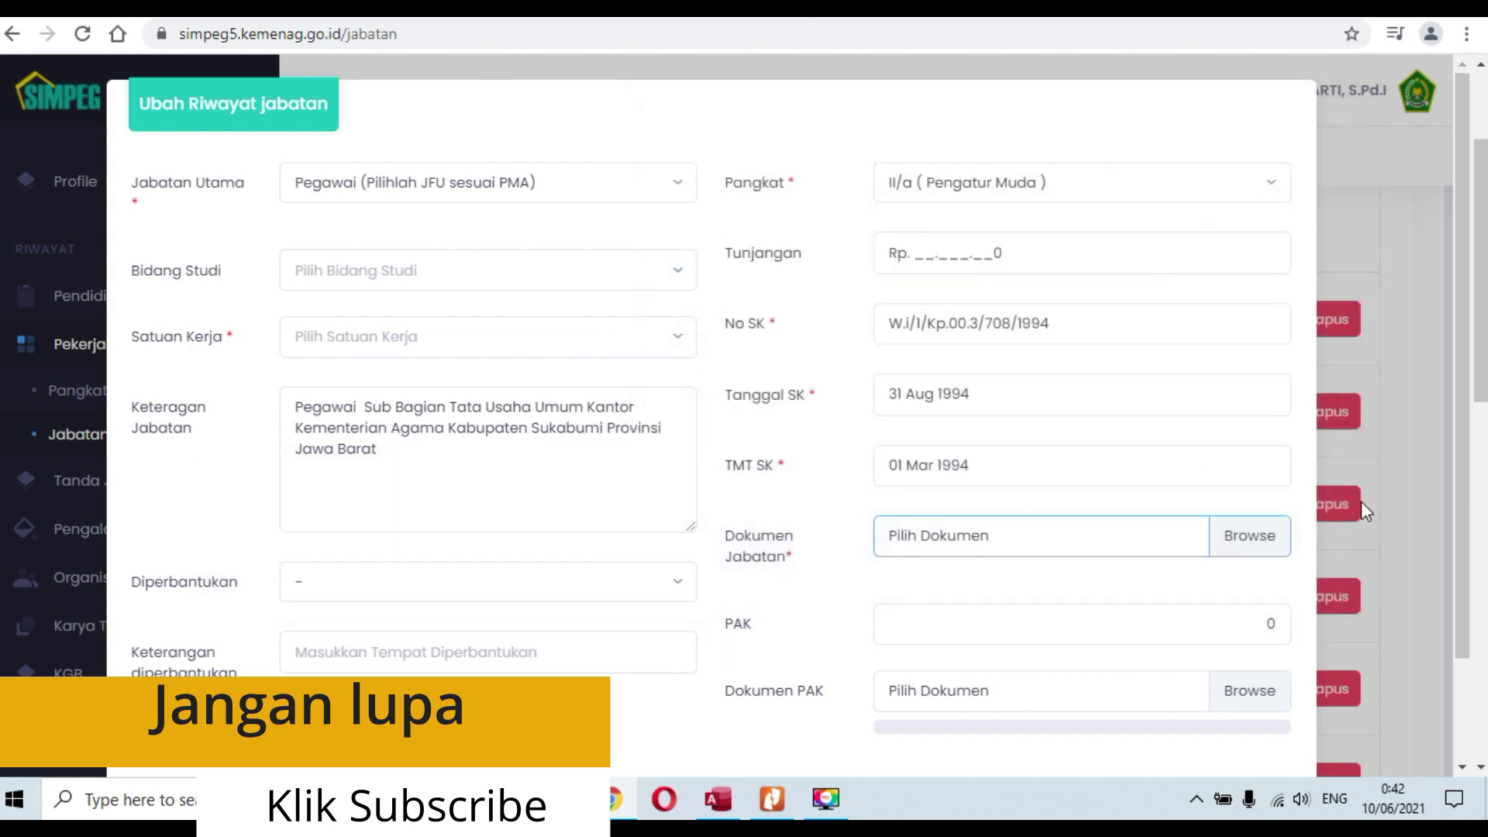
scroll(846, 346, "down", 2)
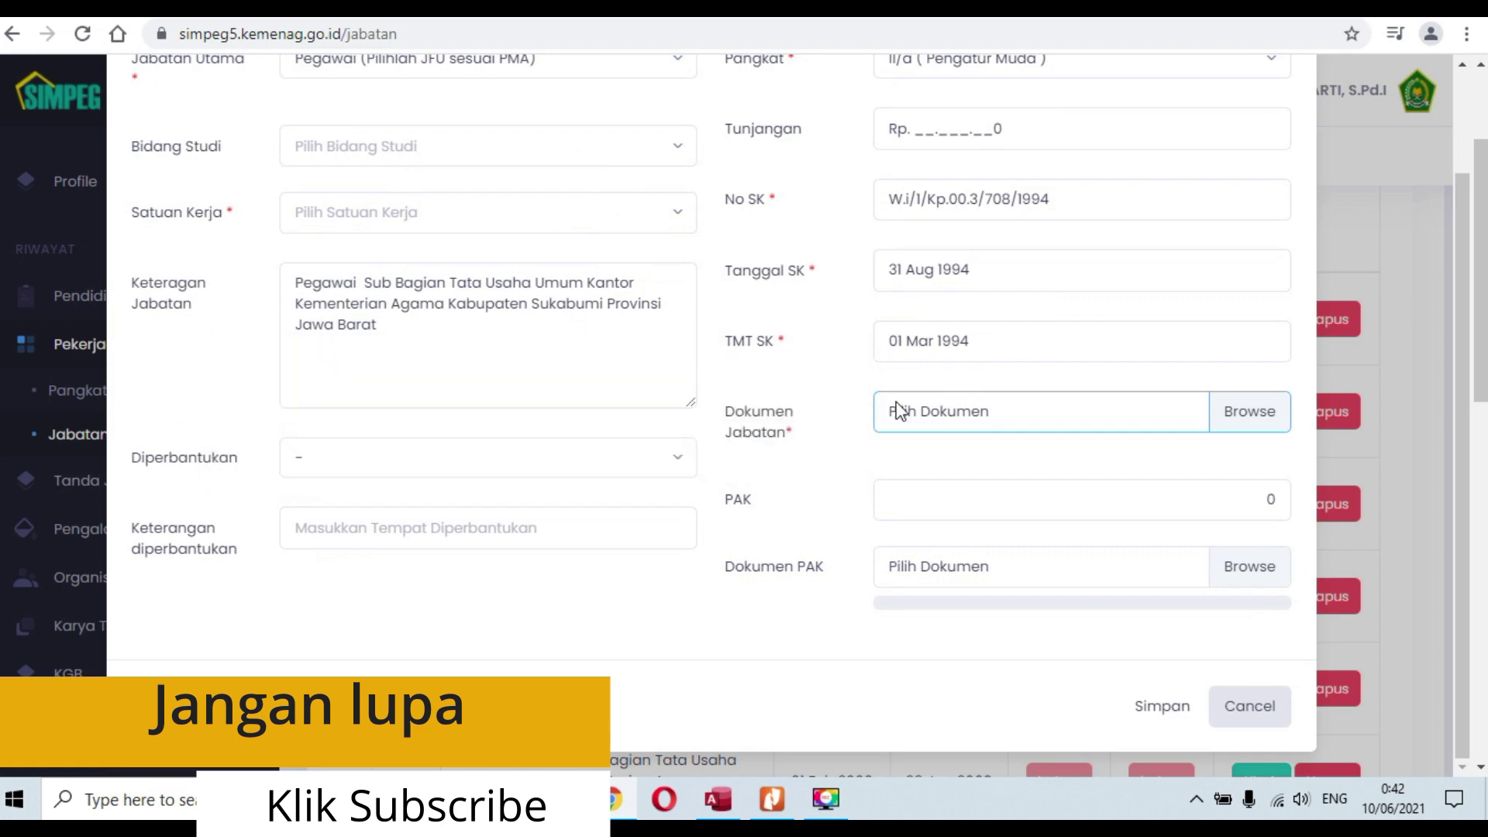
left_click(1238, 710)
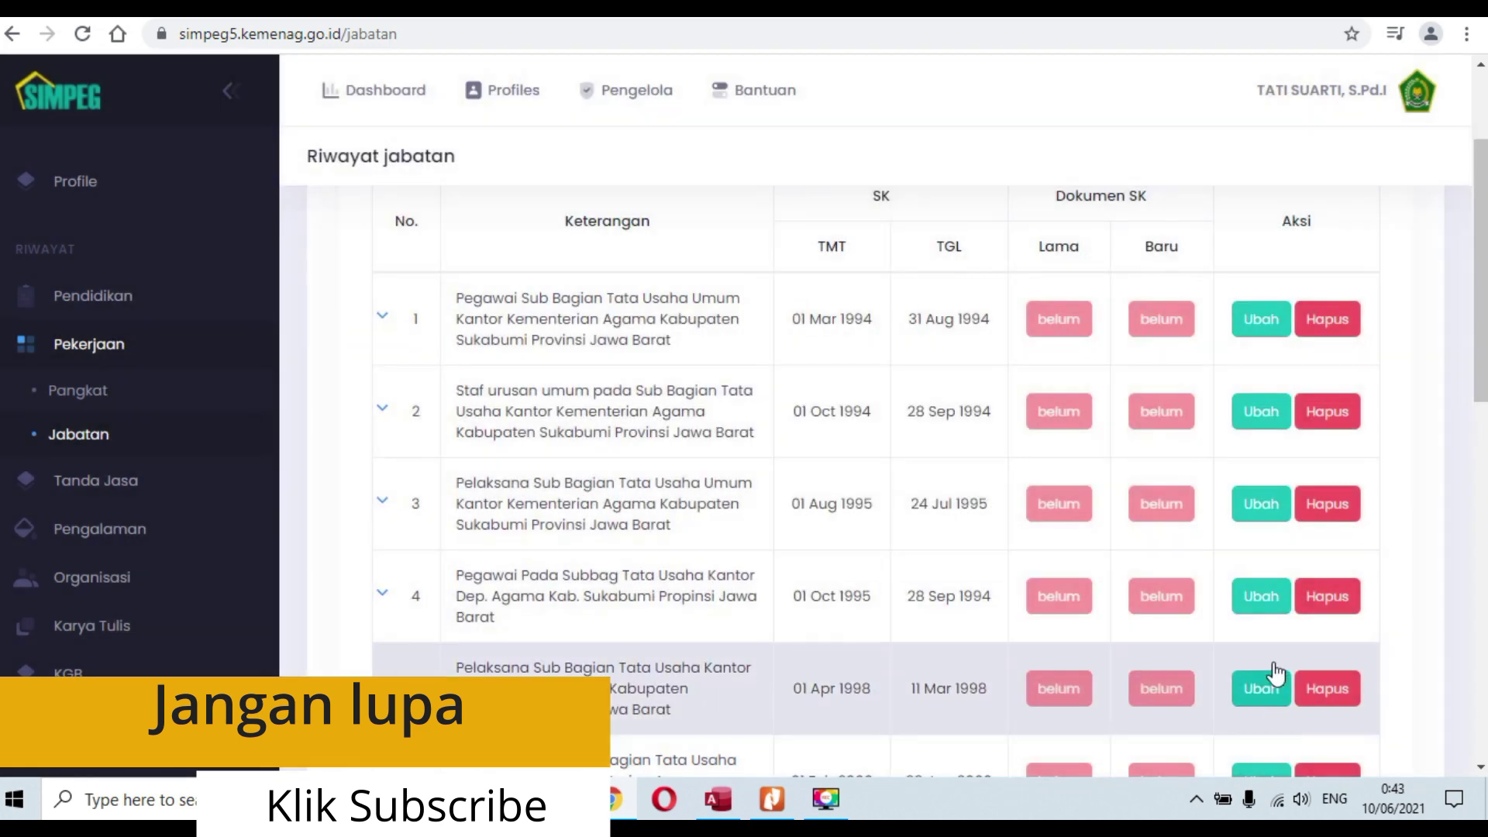
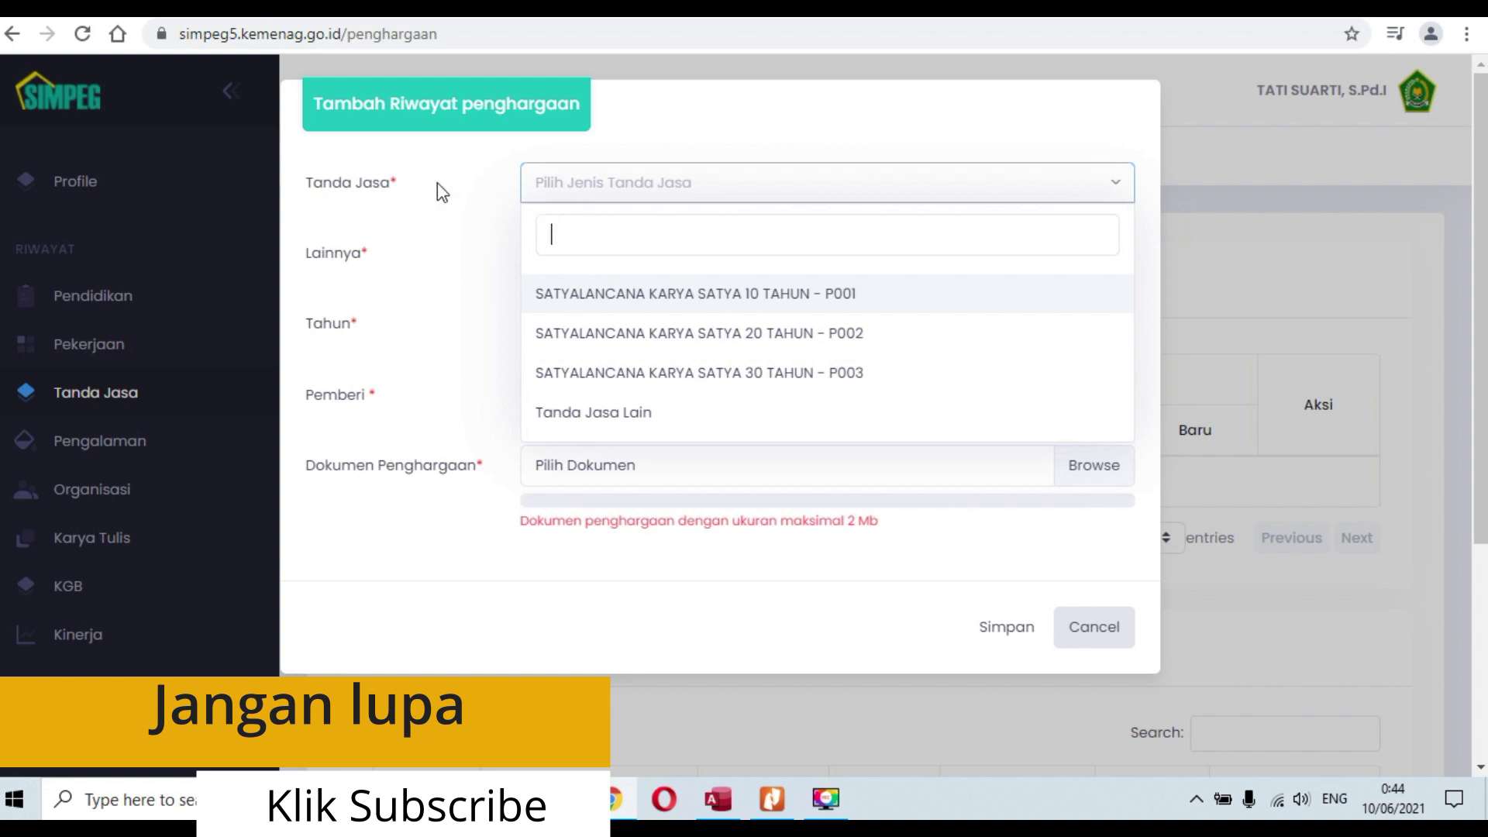
Step: Pick Tanda Jasa Lain as award type, step through Lainnya, Tahun and Pemberi, then cancel unsaved
left_click(696, 203)
left_click(658, 430)
left_click(693, 268)
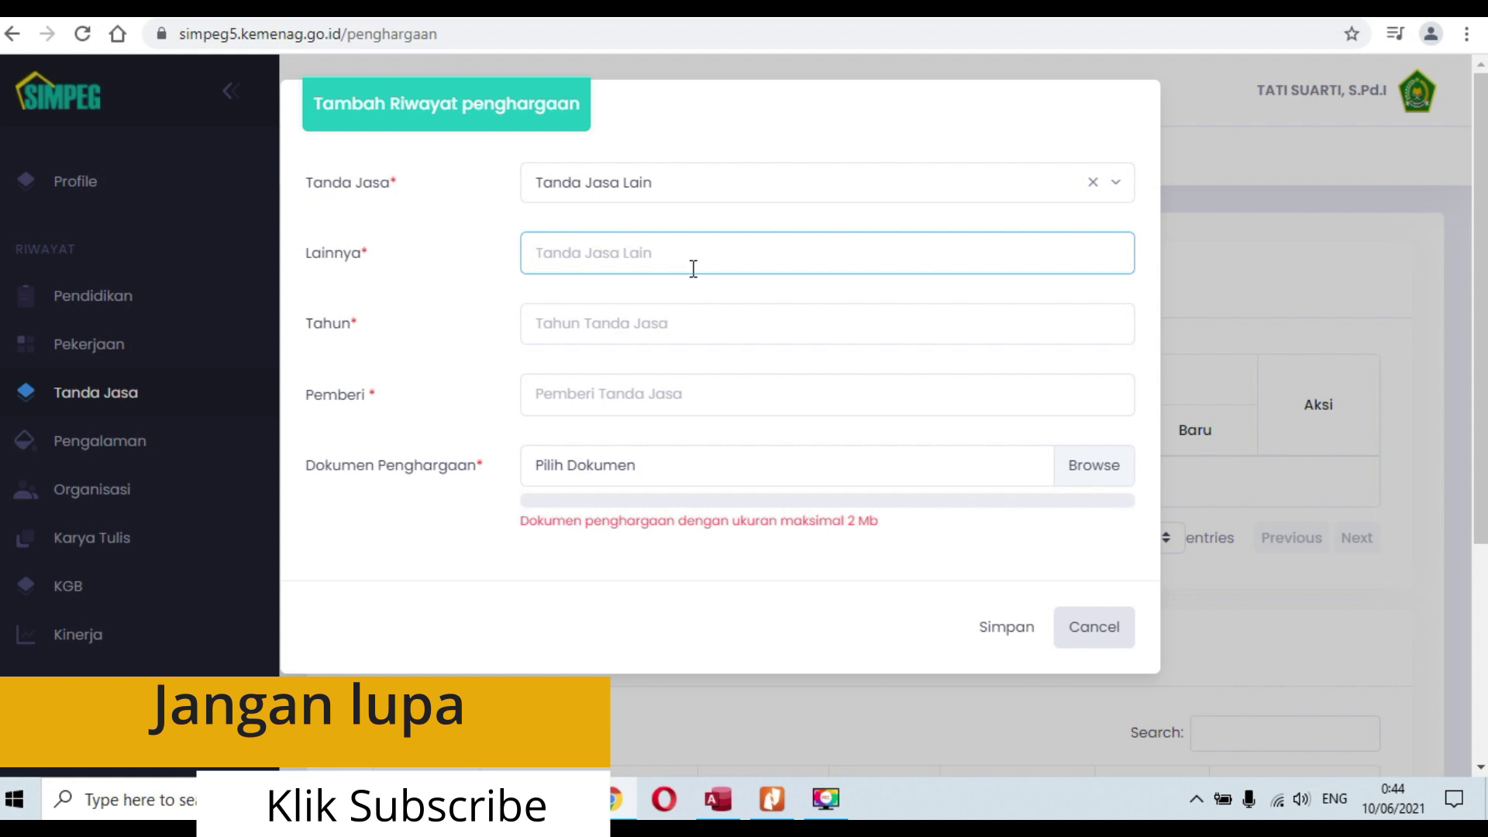
left_click(684, 309)
left_click(710, 401)
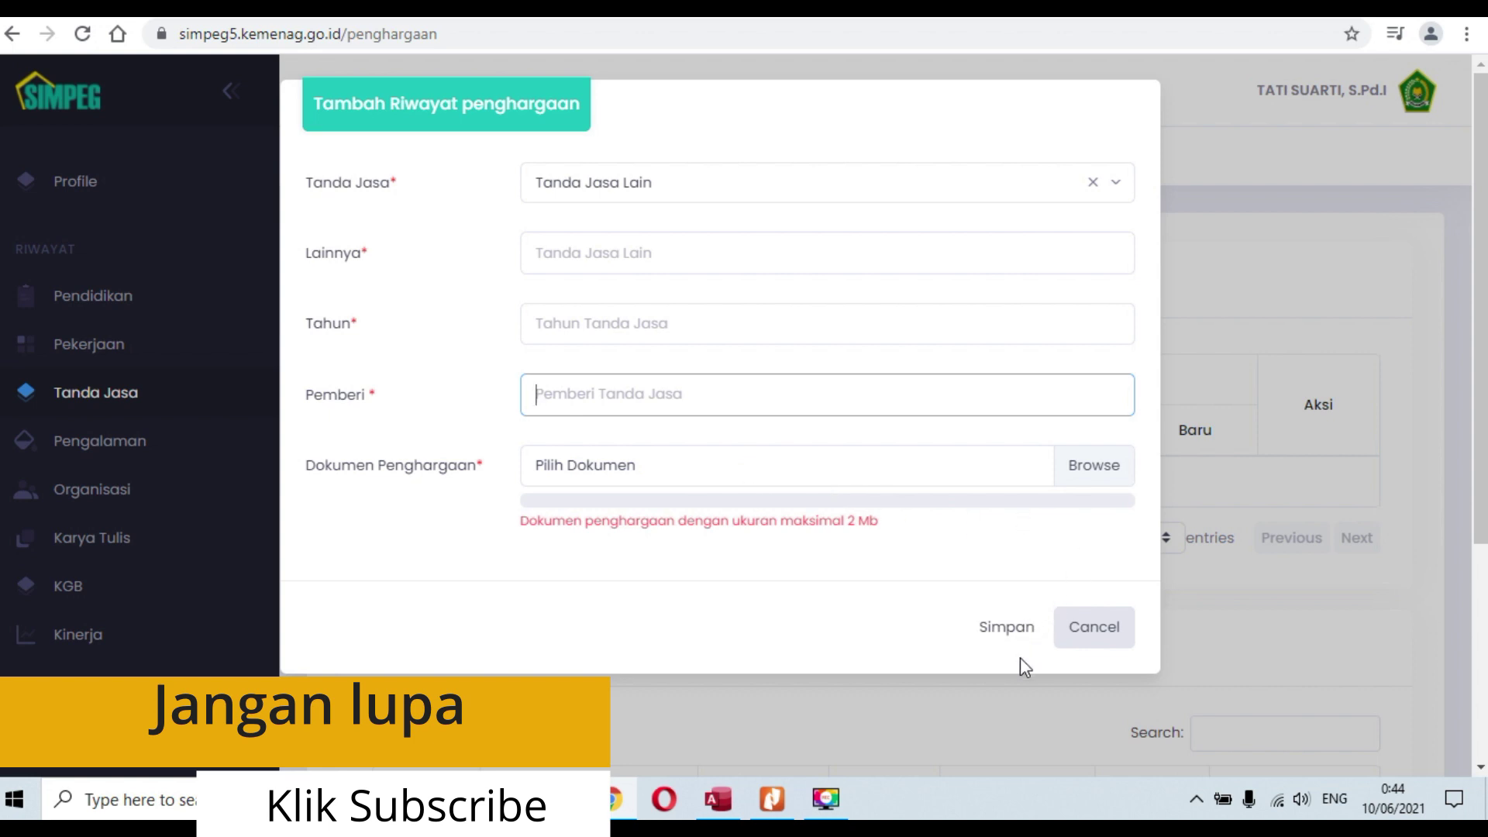
left_click(1110, 641)
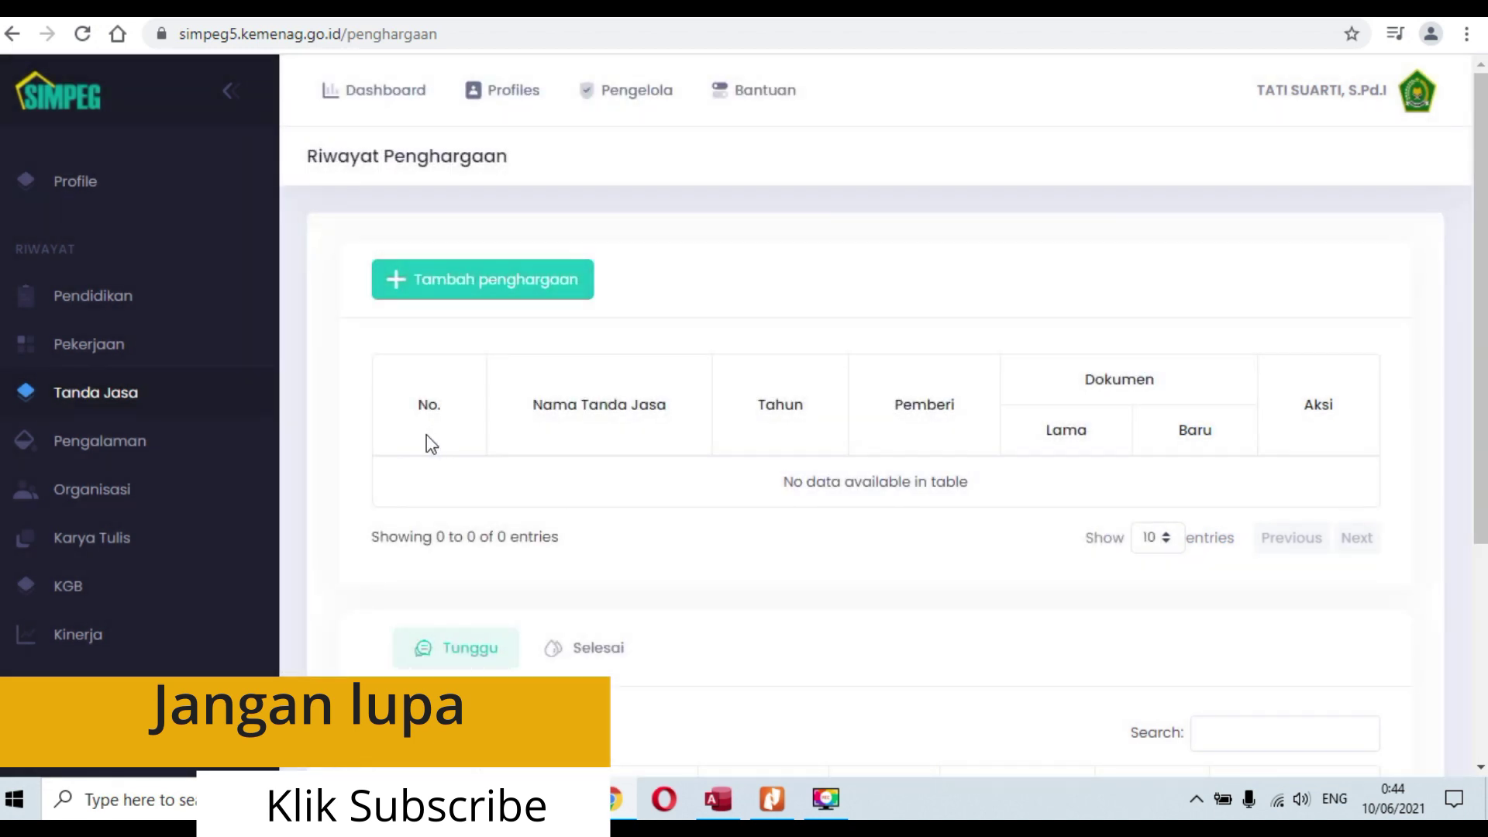
Step: Open a new Pengalaman record and look over the Jenis Pengalaman choices without picking one
left_click(141, 447)
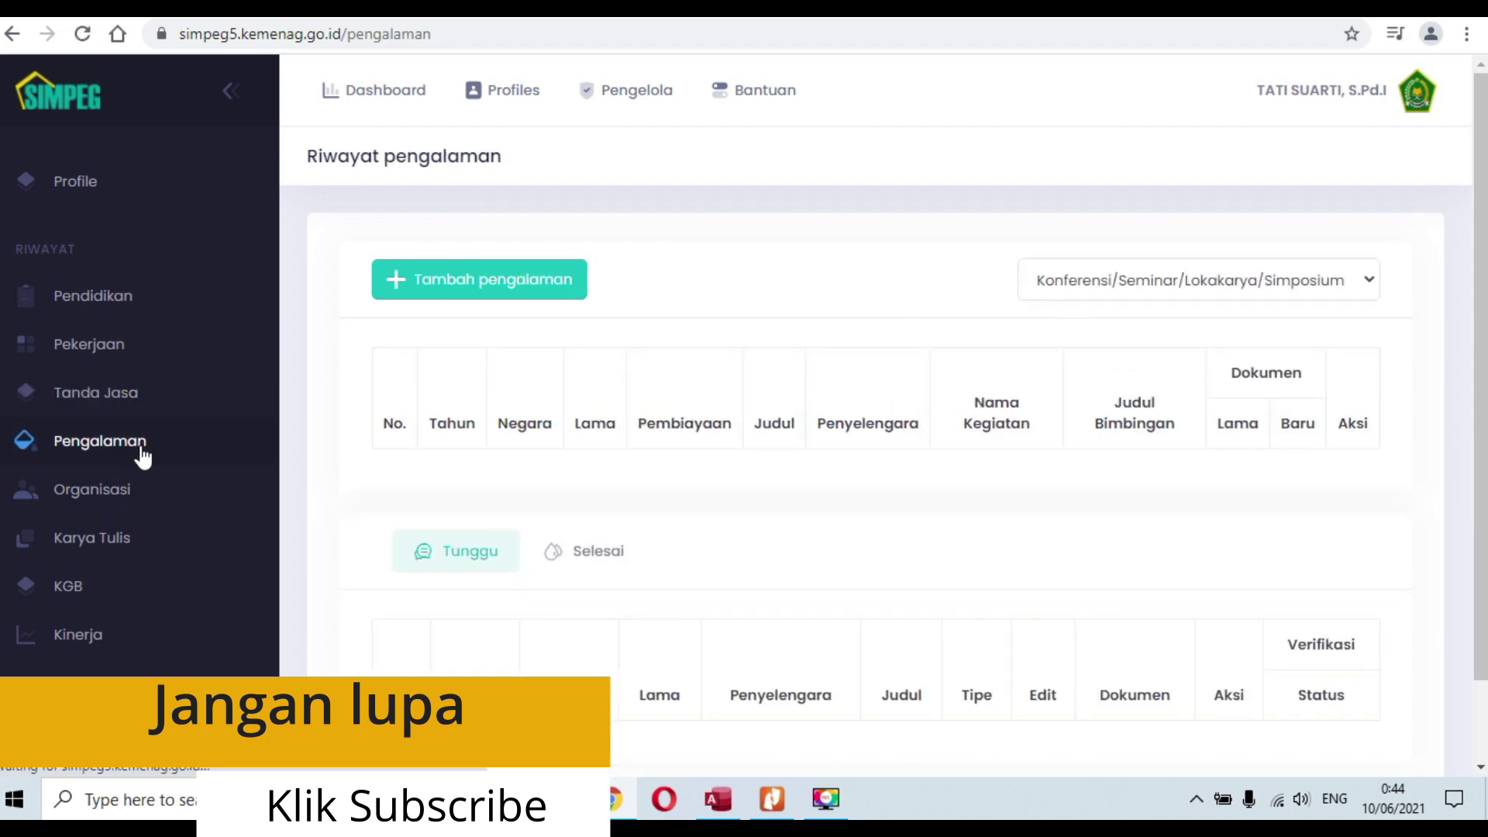
left_click(496, 287)
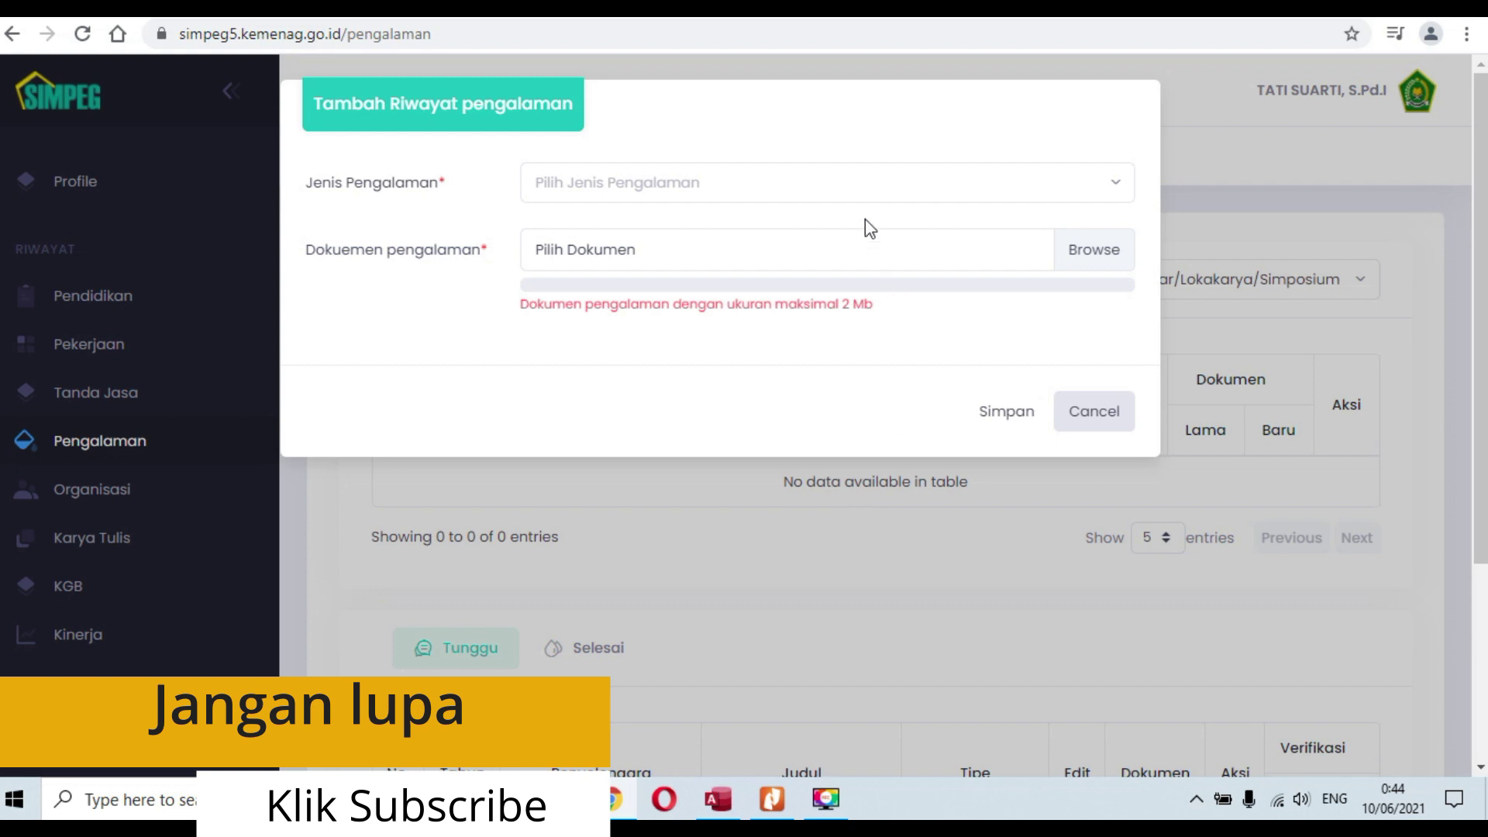
left_click(851, 198)
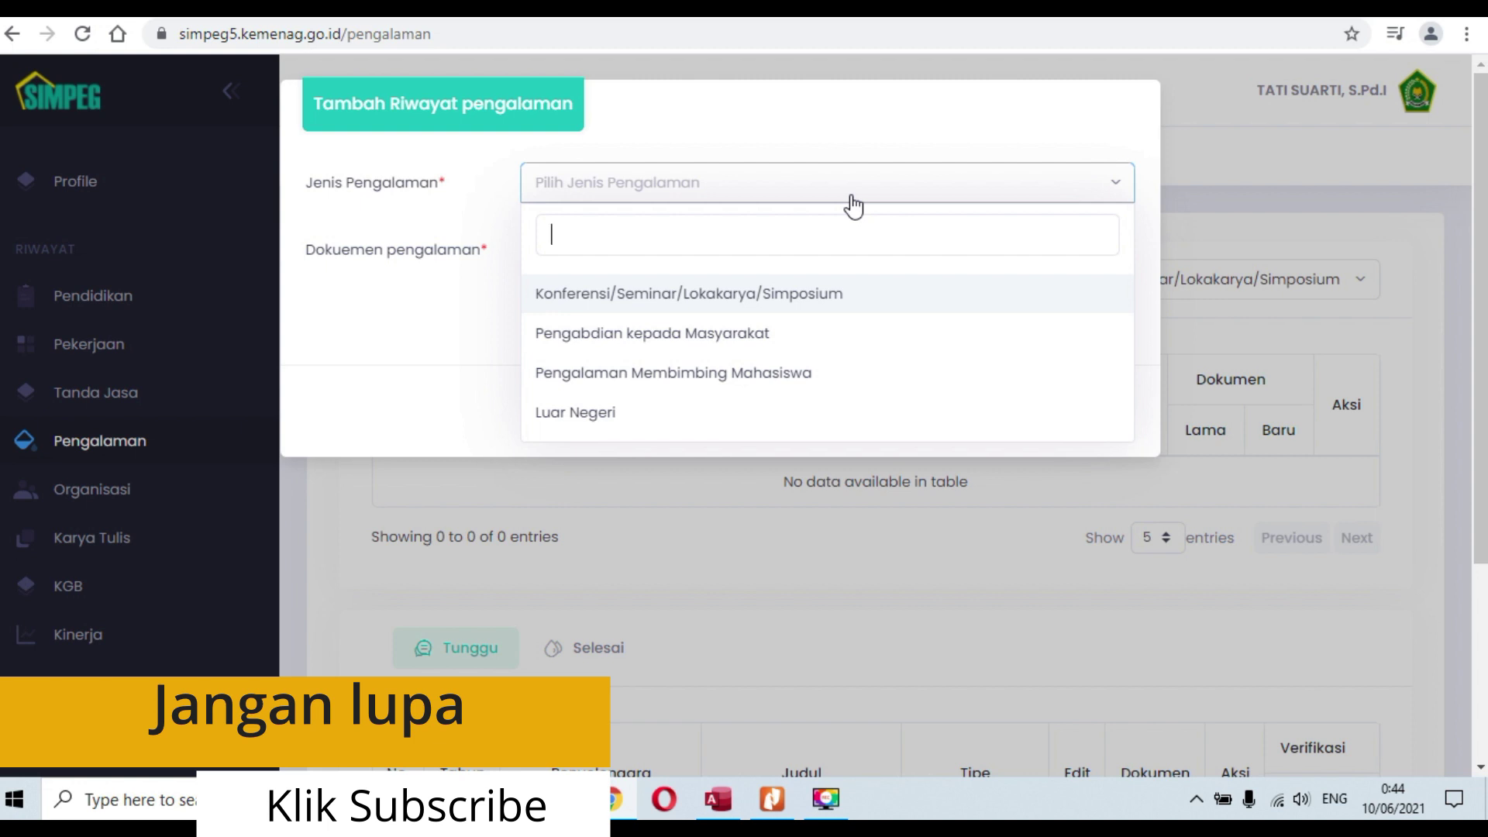
left_click(965, 106)
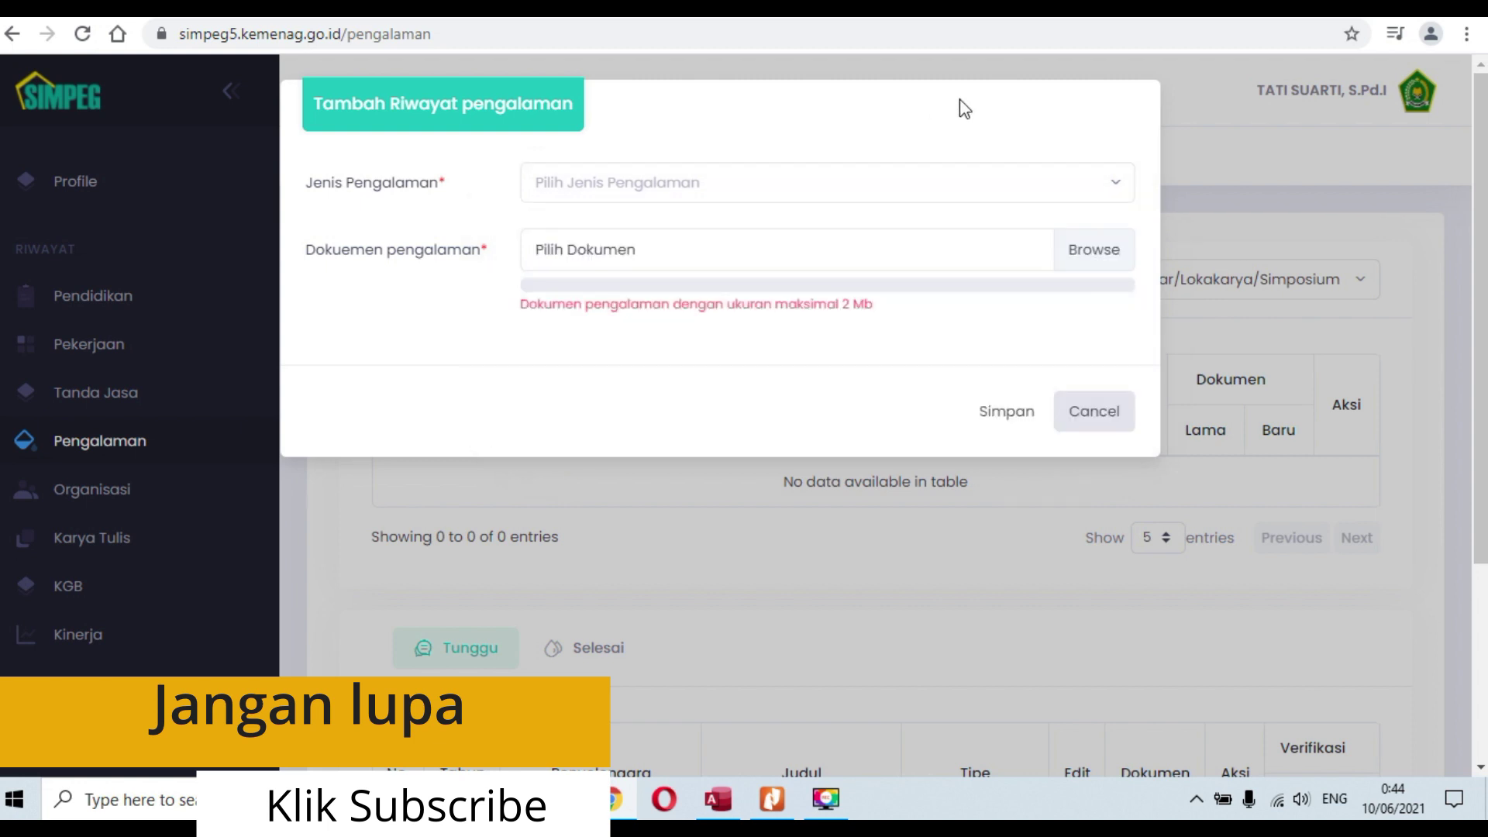
Step: Recheck the experience types, close the form unsaved, and go to Riwayat organisasi
mouse_move(747, 271)
left_click(824, 190)
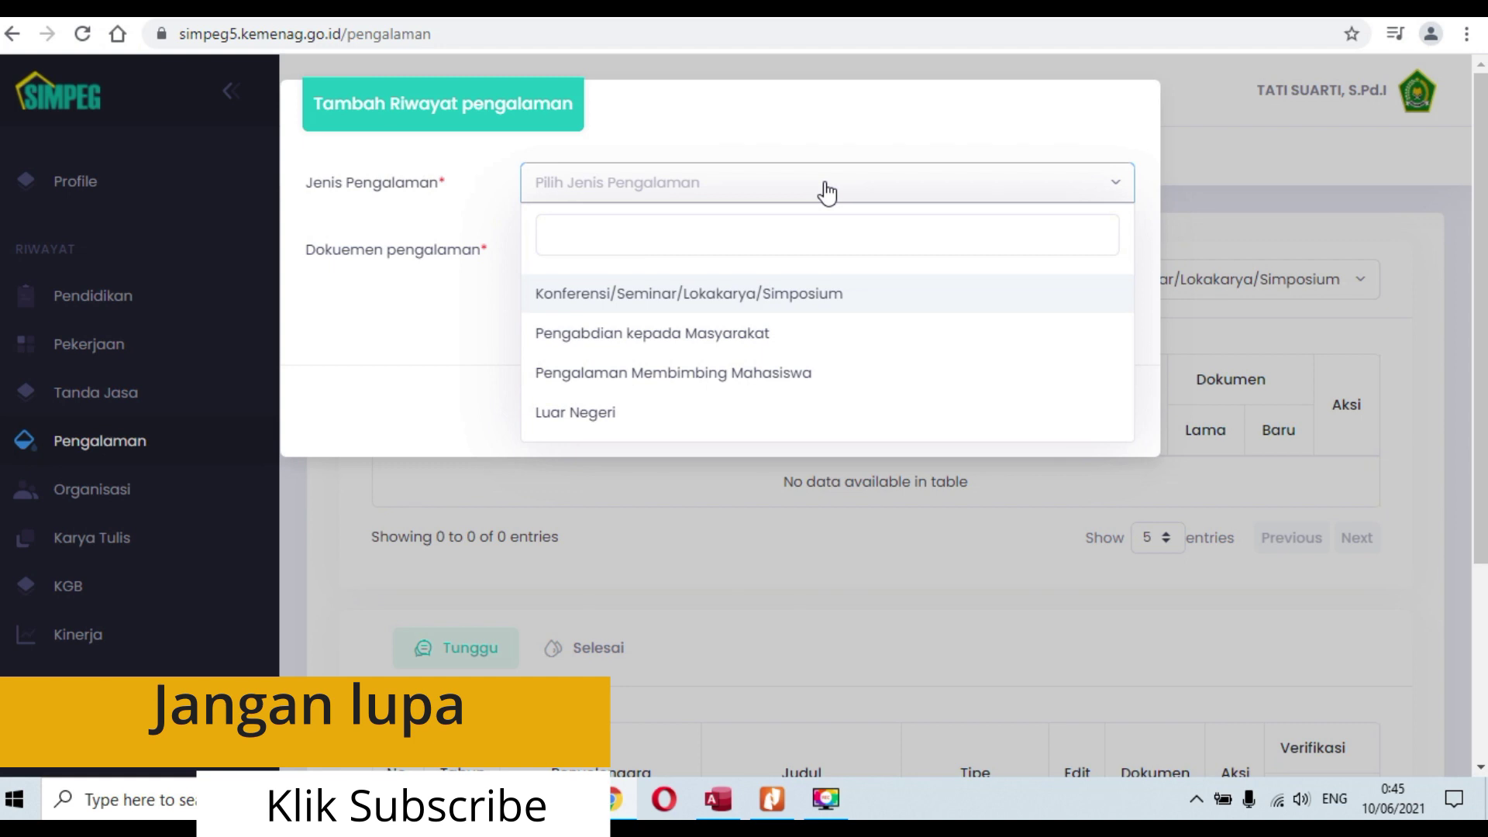
left_click(848, 154)
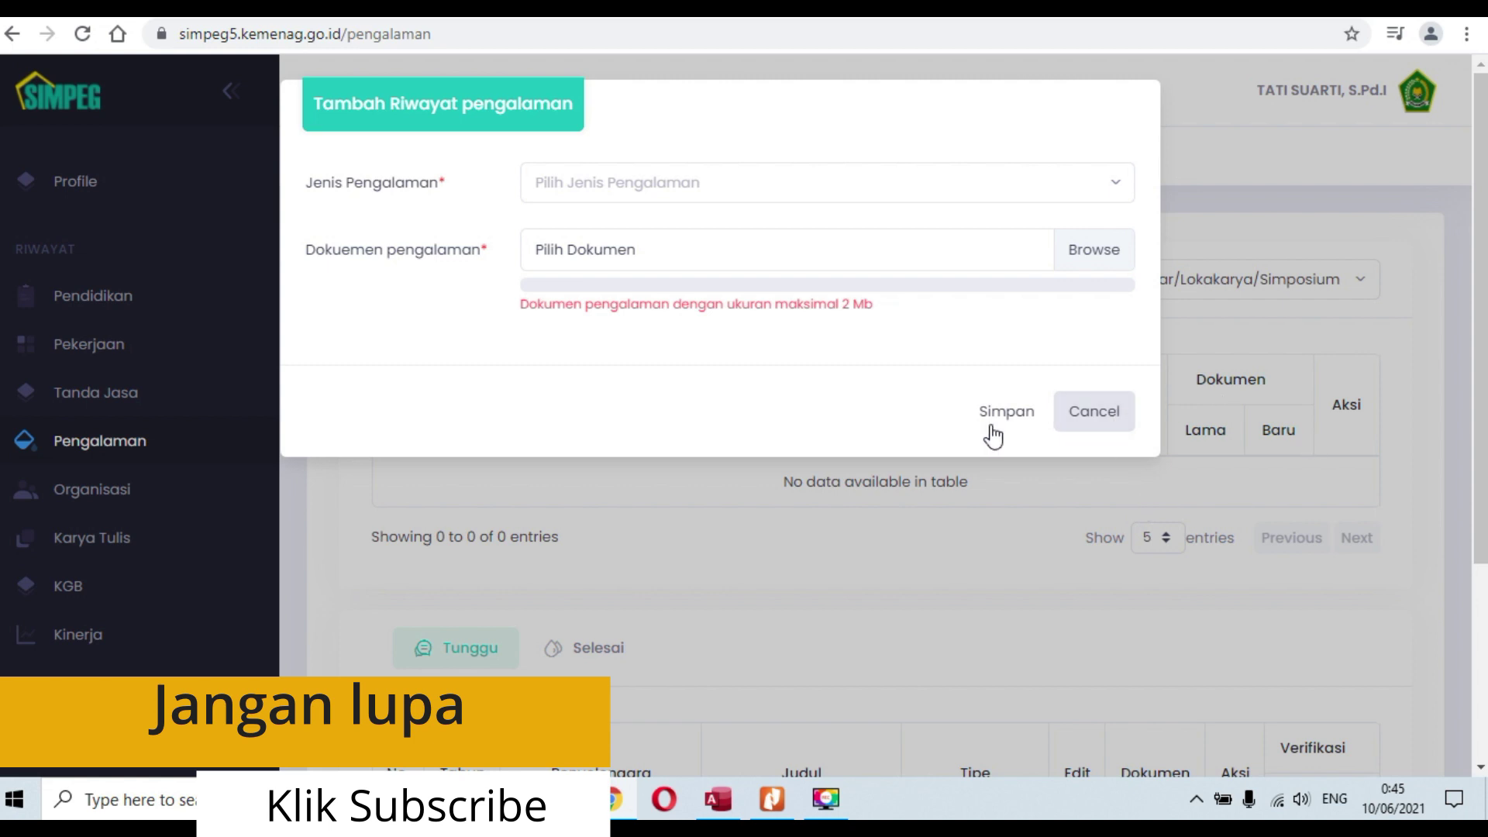
left_click(1094, 417)
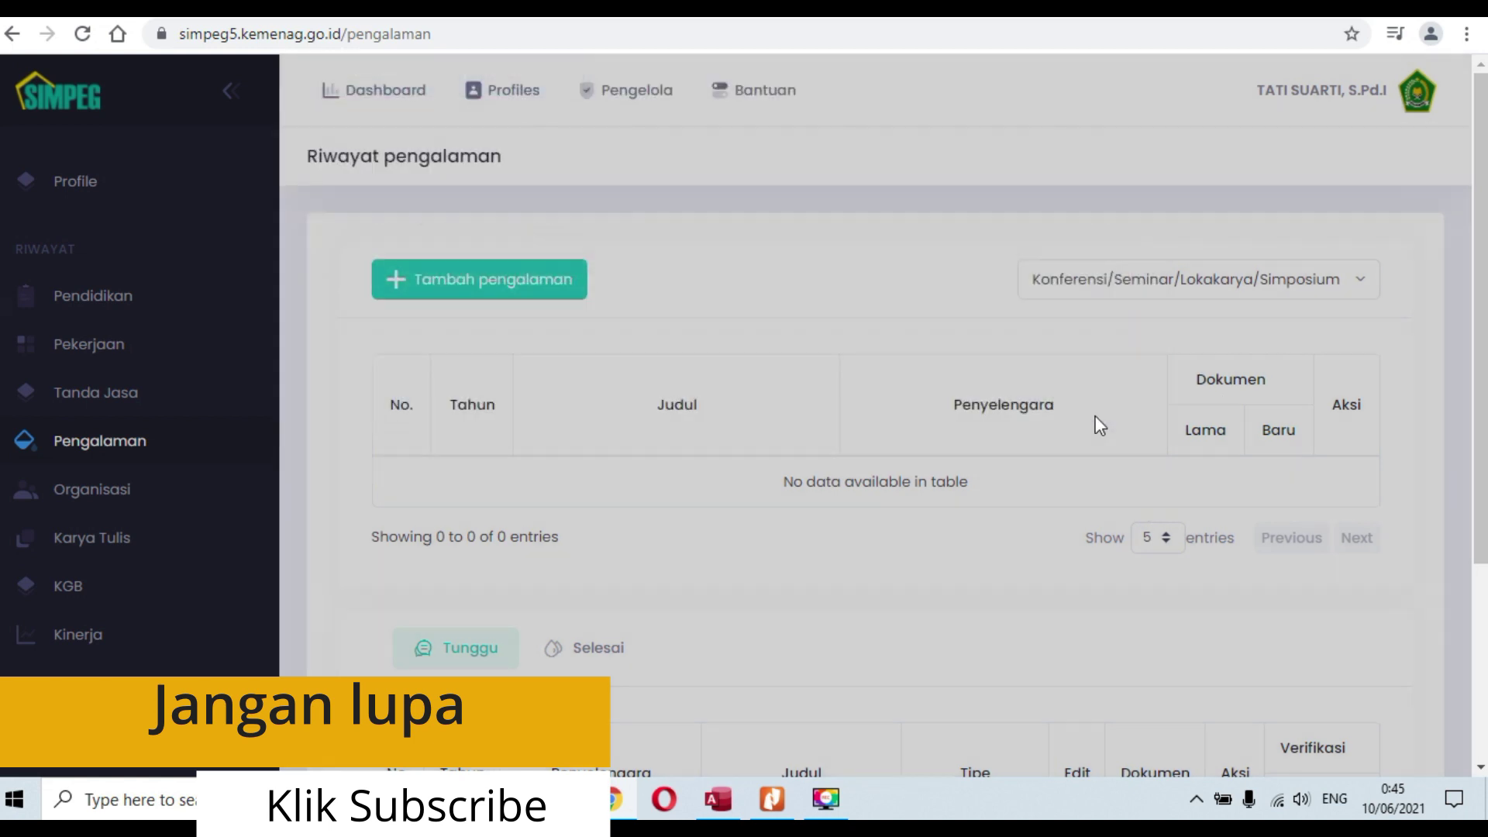
left_click(87, 502)
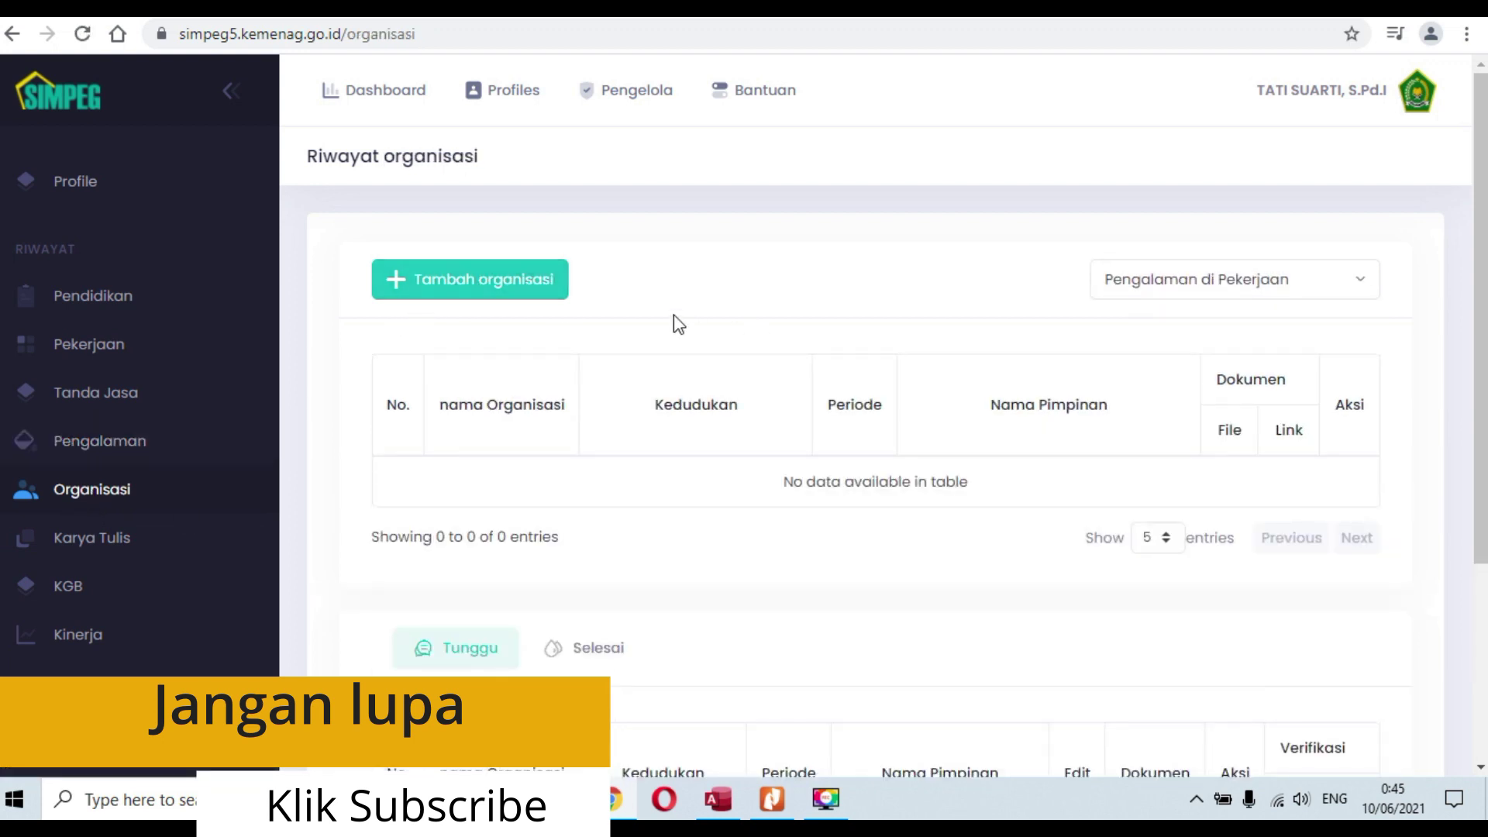
Step: Open a new organisation record and look over the Tingkat choices without picking one
left_click(492, 286)
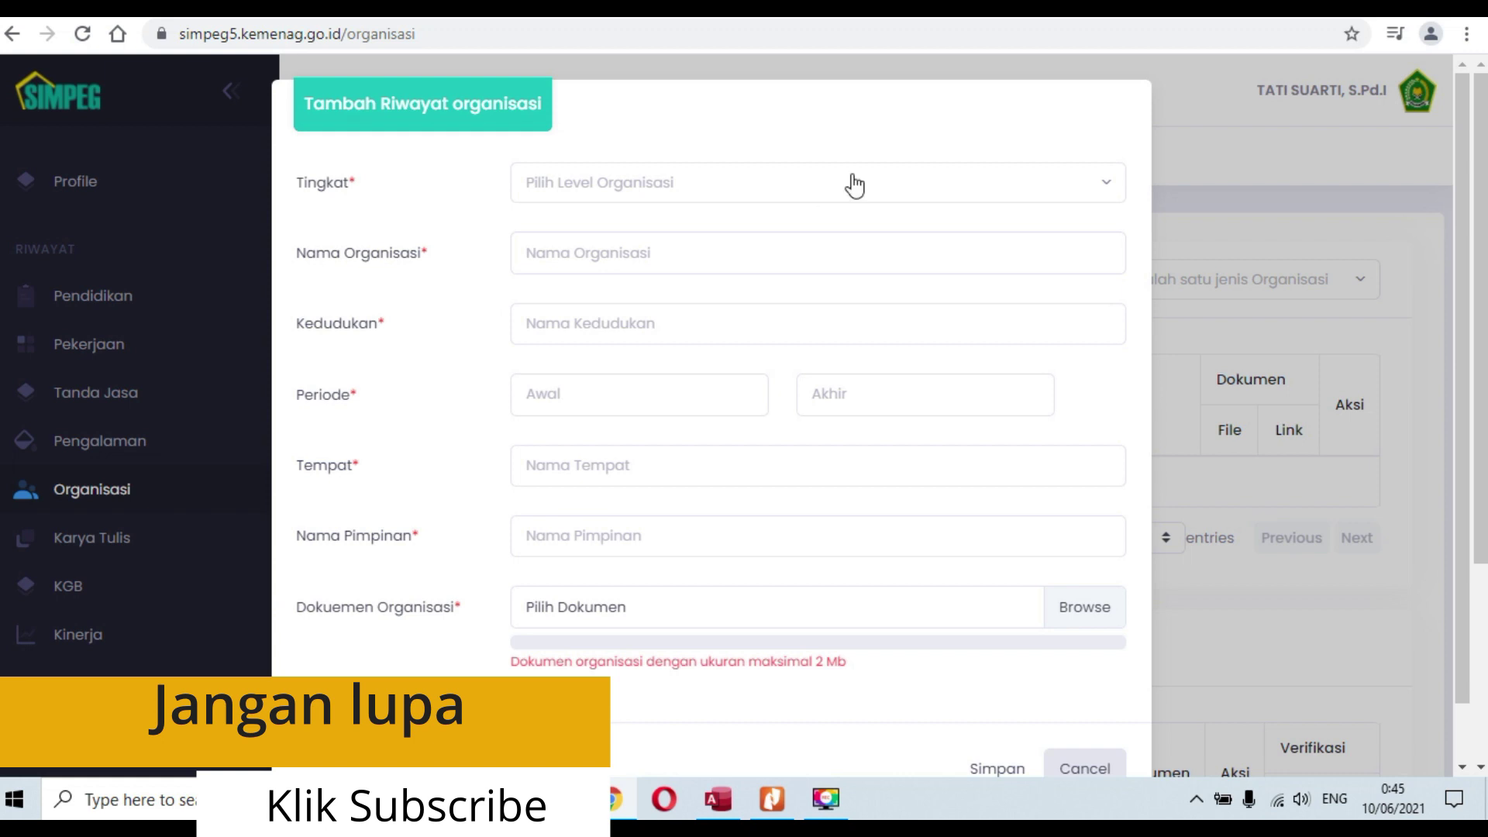
left_click(855, 183)
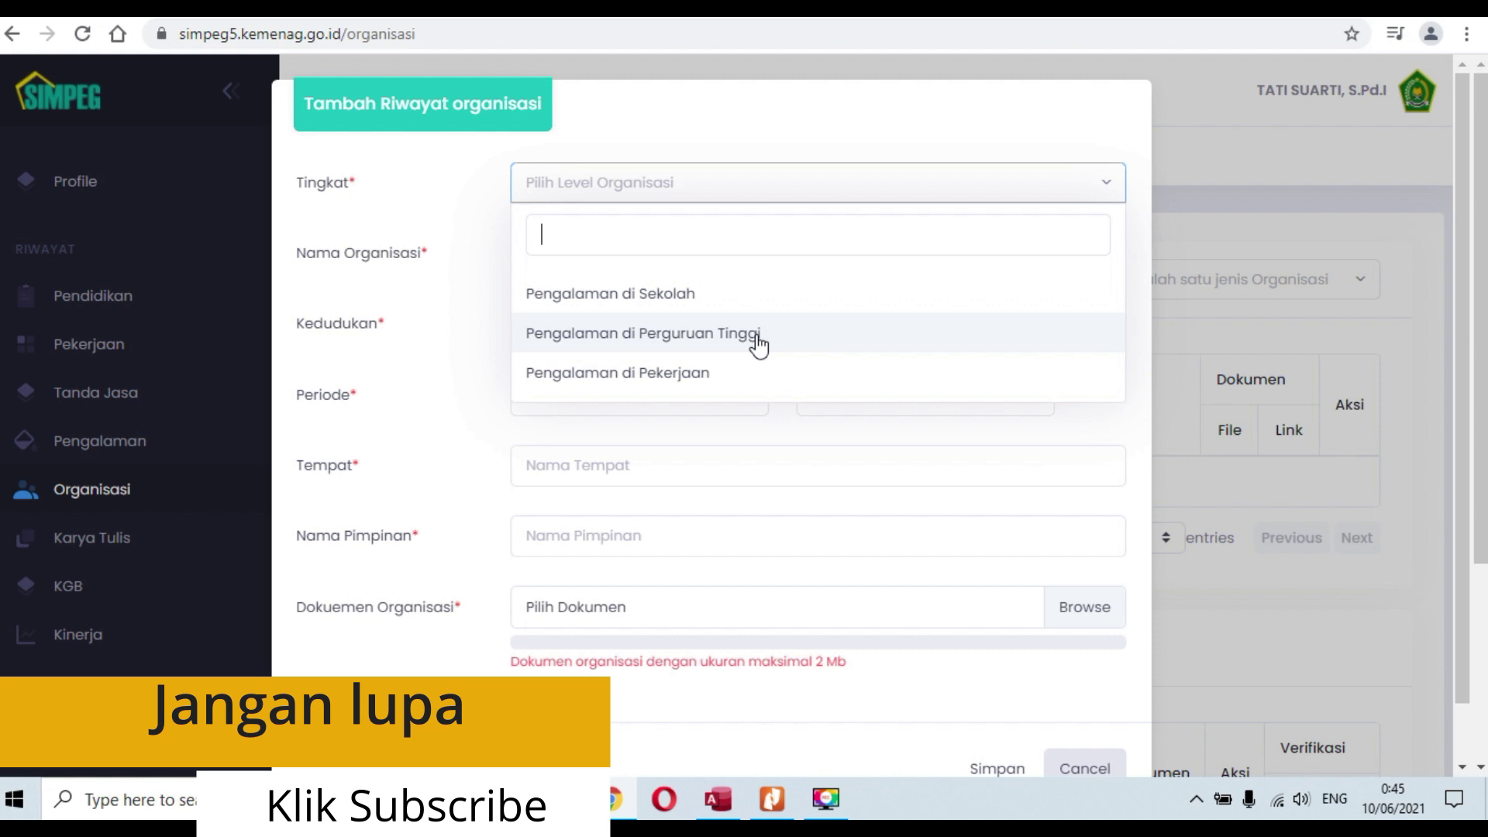
left_click(877, 126)
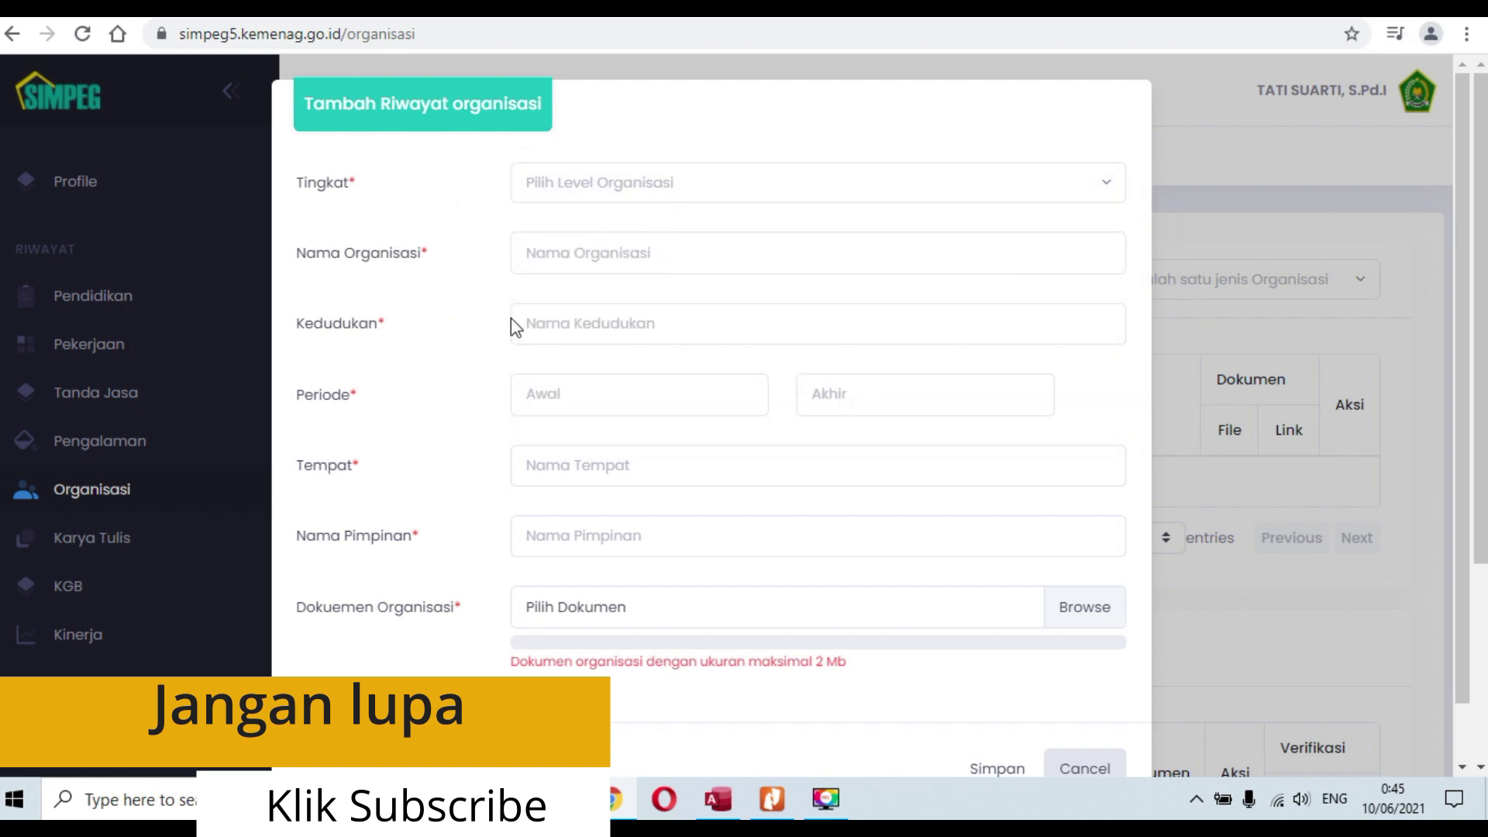
Step: Step through organisation name, position, start year and leader fields, then cancel and go to Karya Tulis
left_click(736, 256)
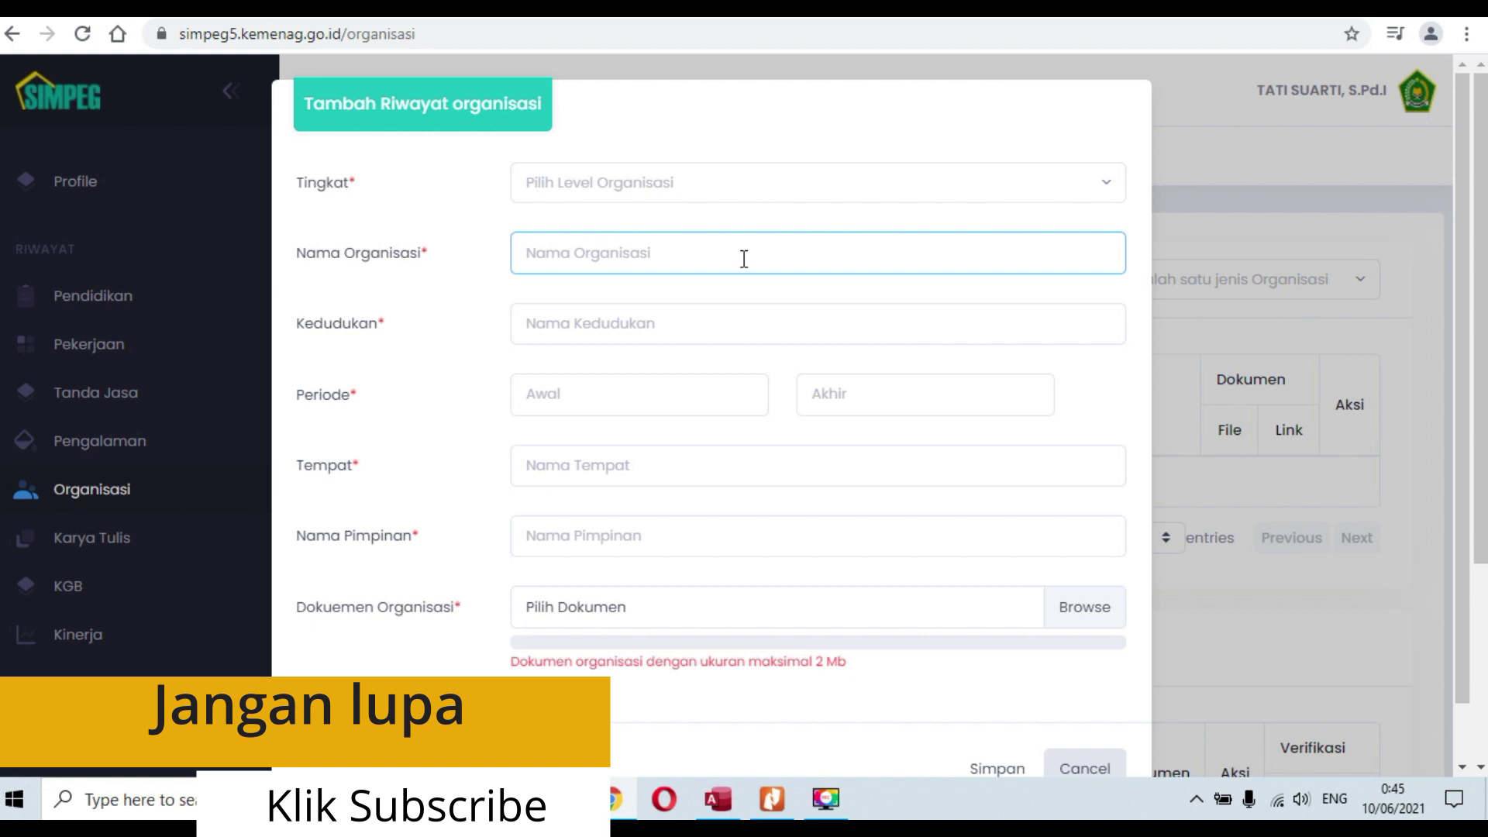
left_click(766, 330)
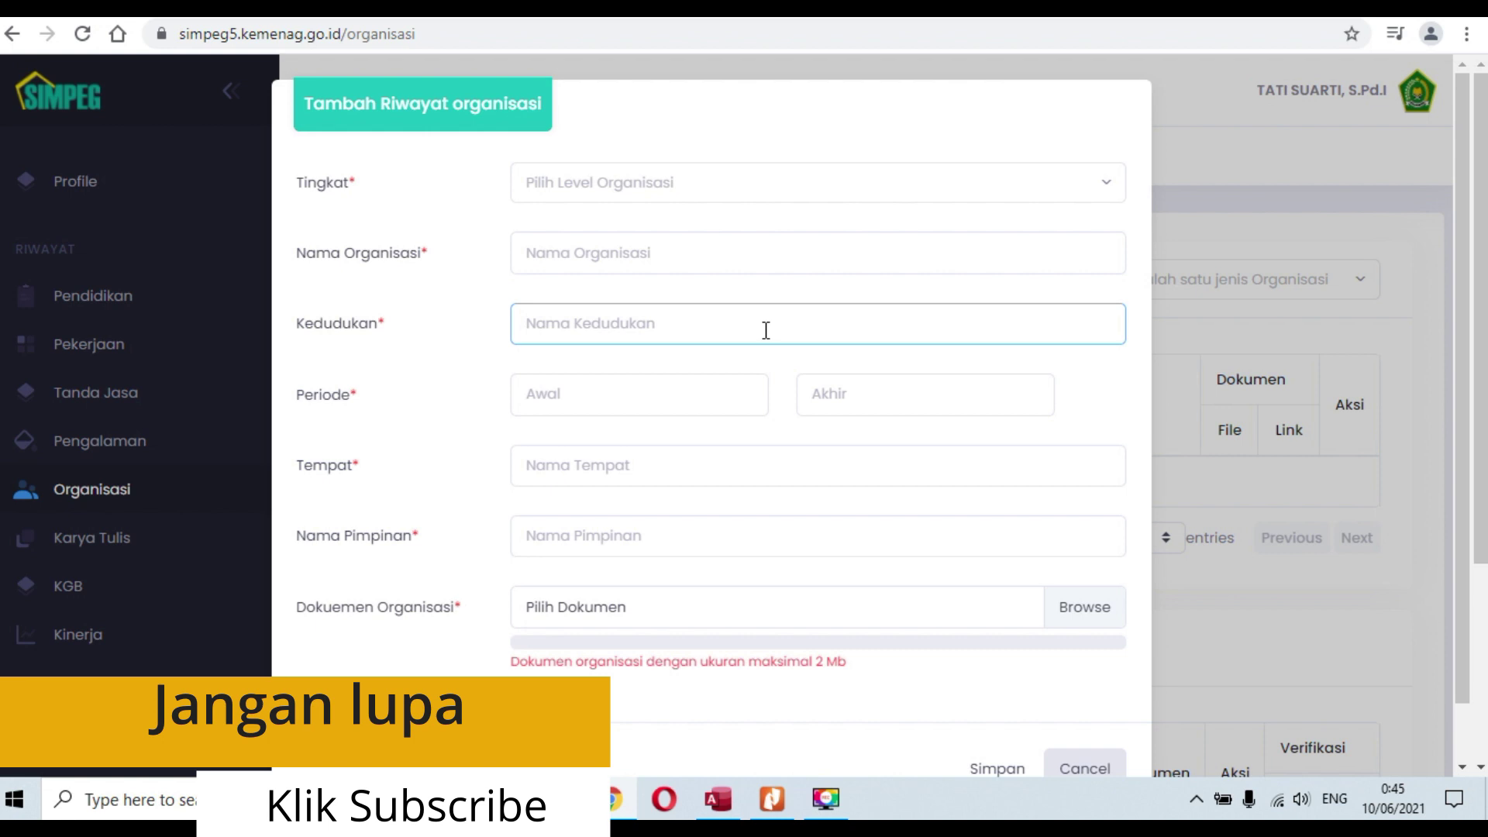
left_click(696, 402)
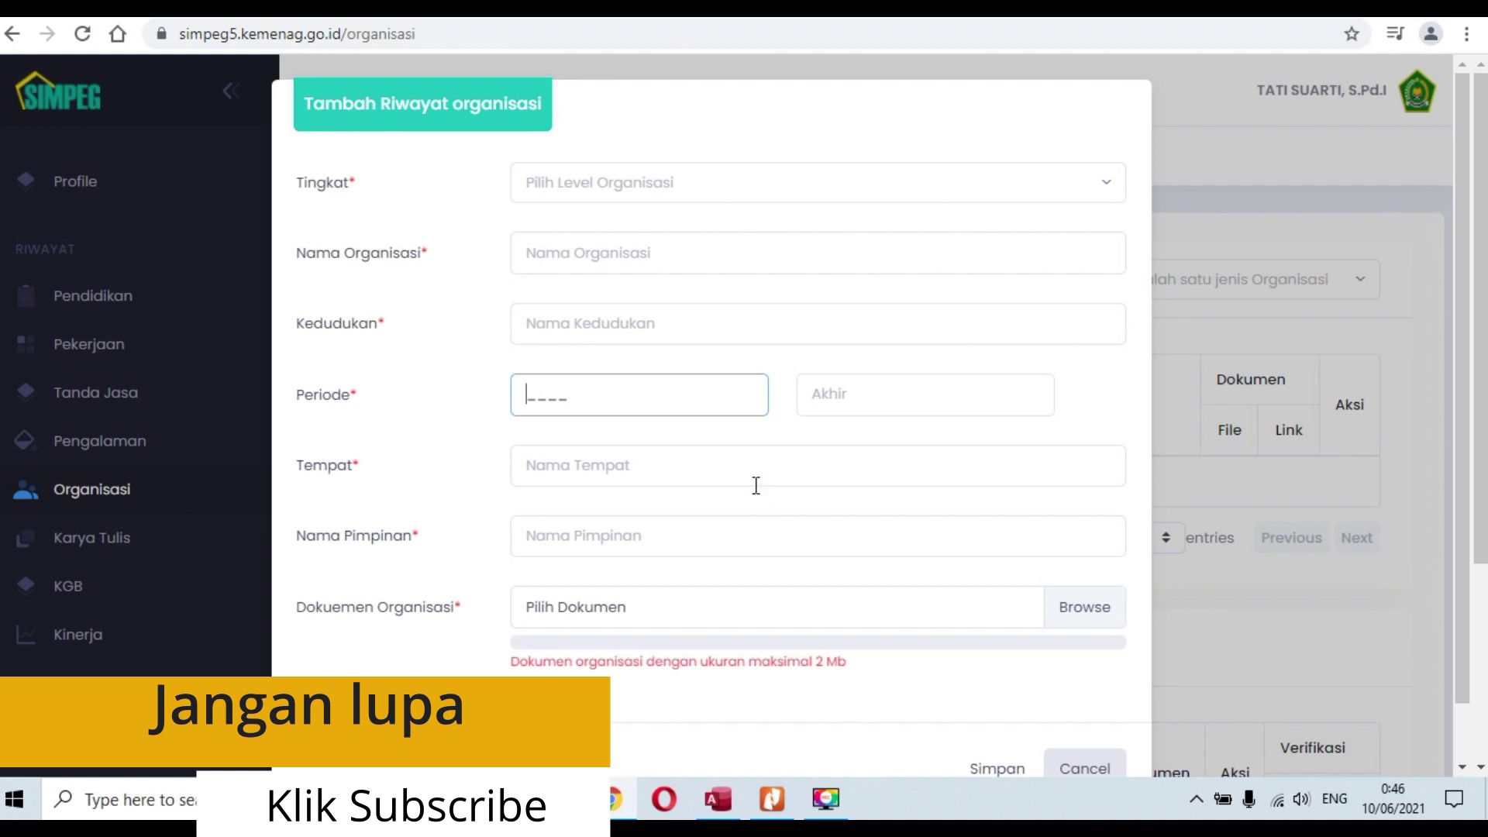
left_click(705, 554)
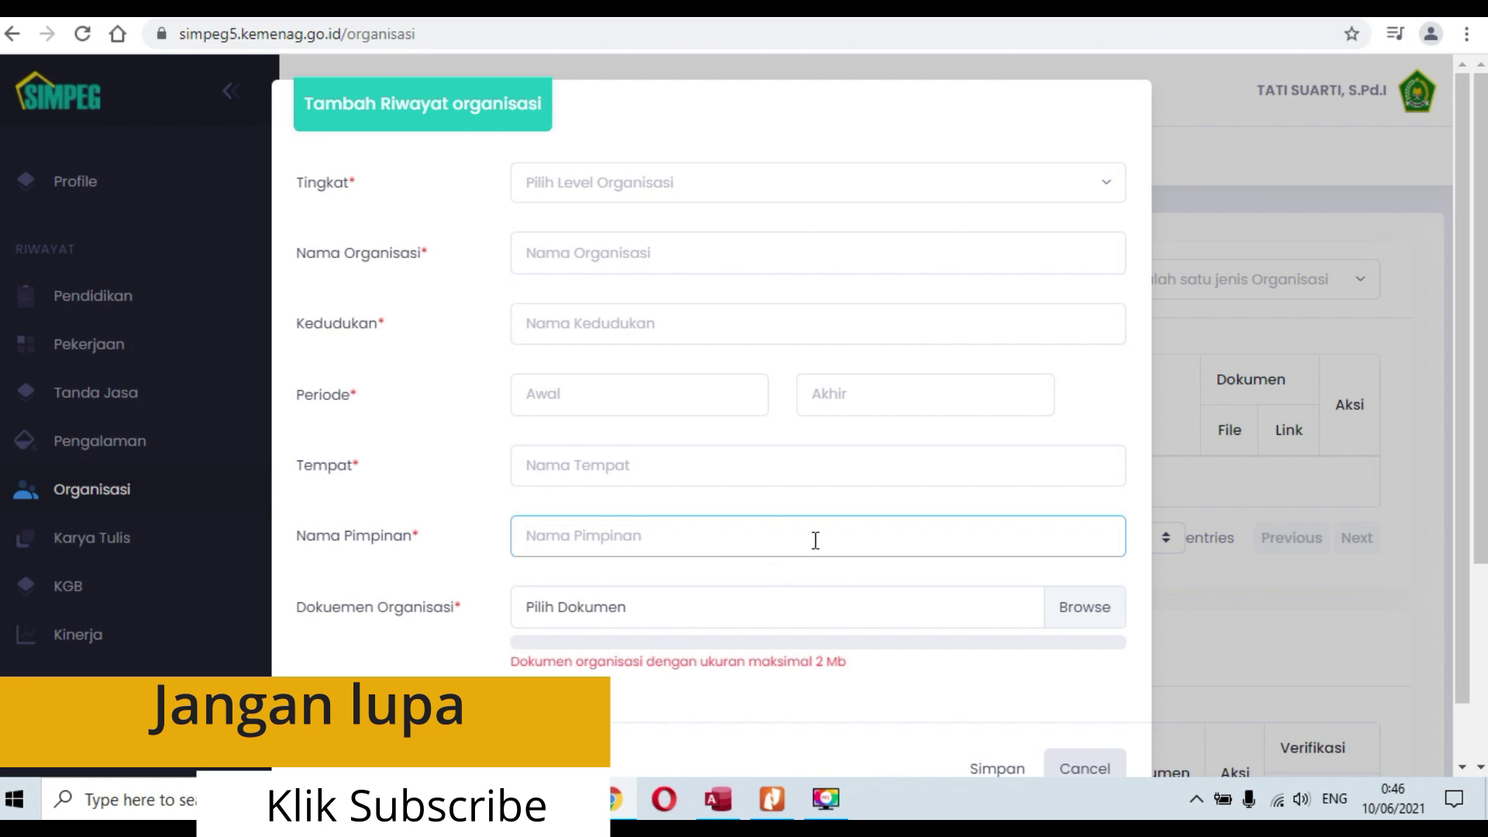
mouse_move(739, 620)
scroll(961, 601, "down", 1)
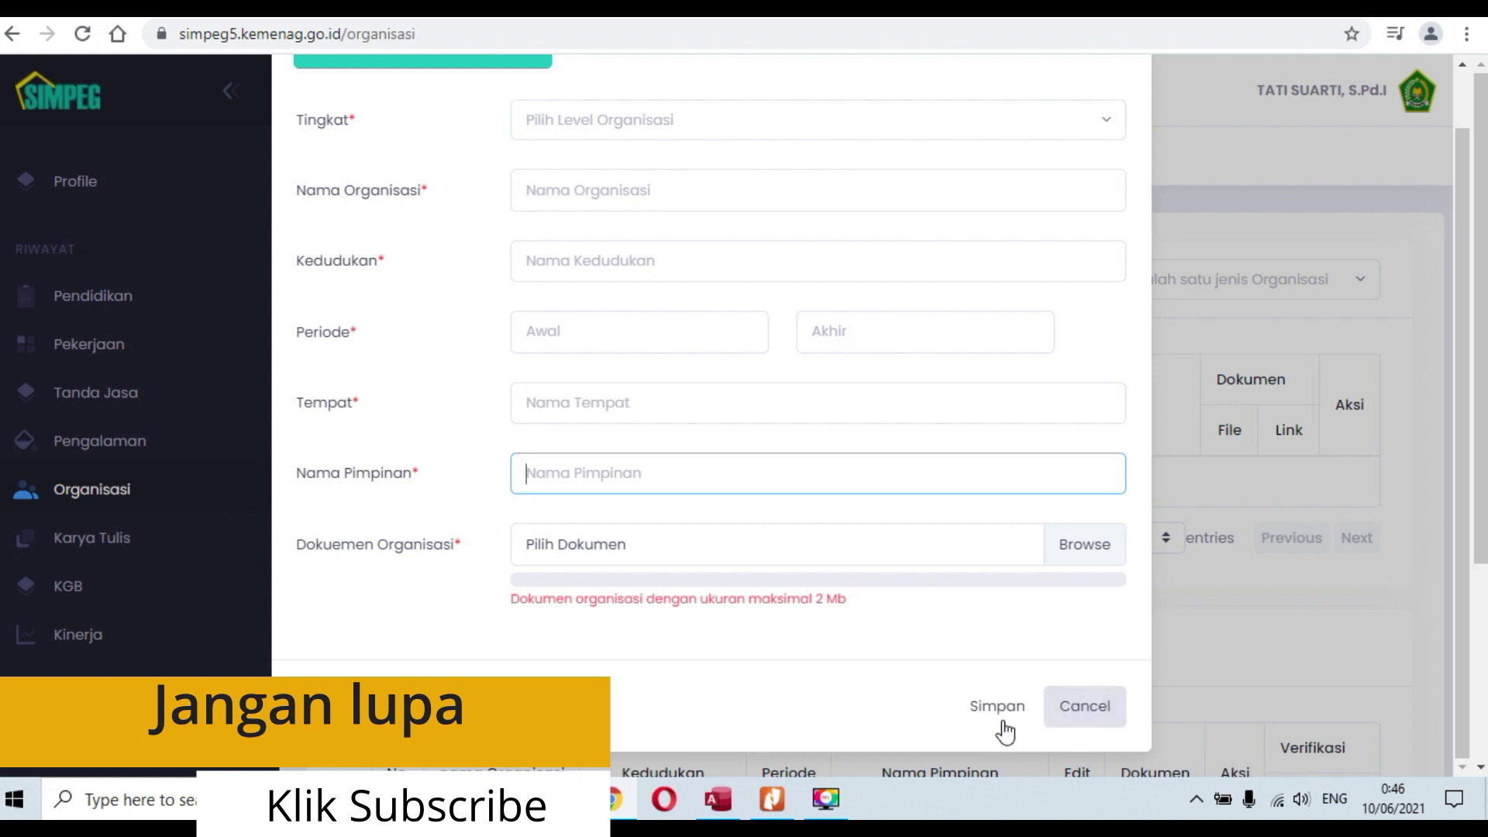
left_click(1081, 705)
left_click(124, 551)
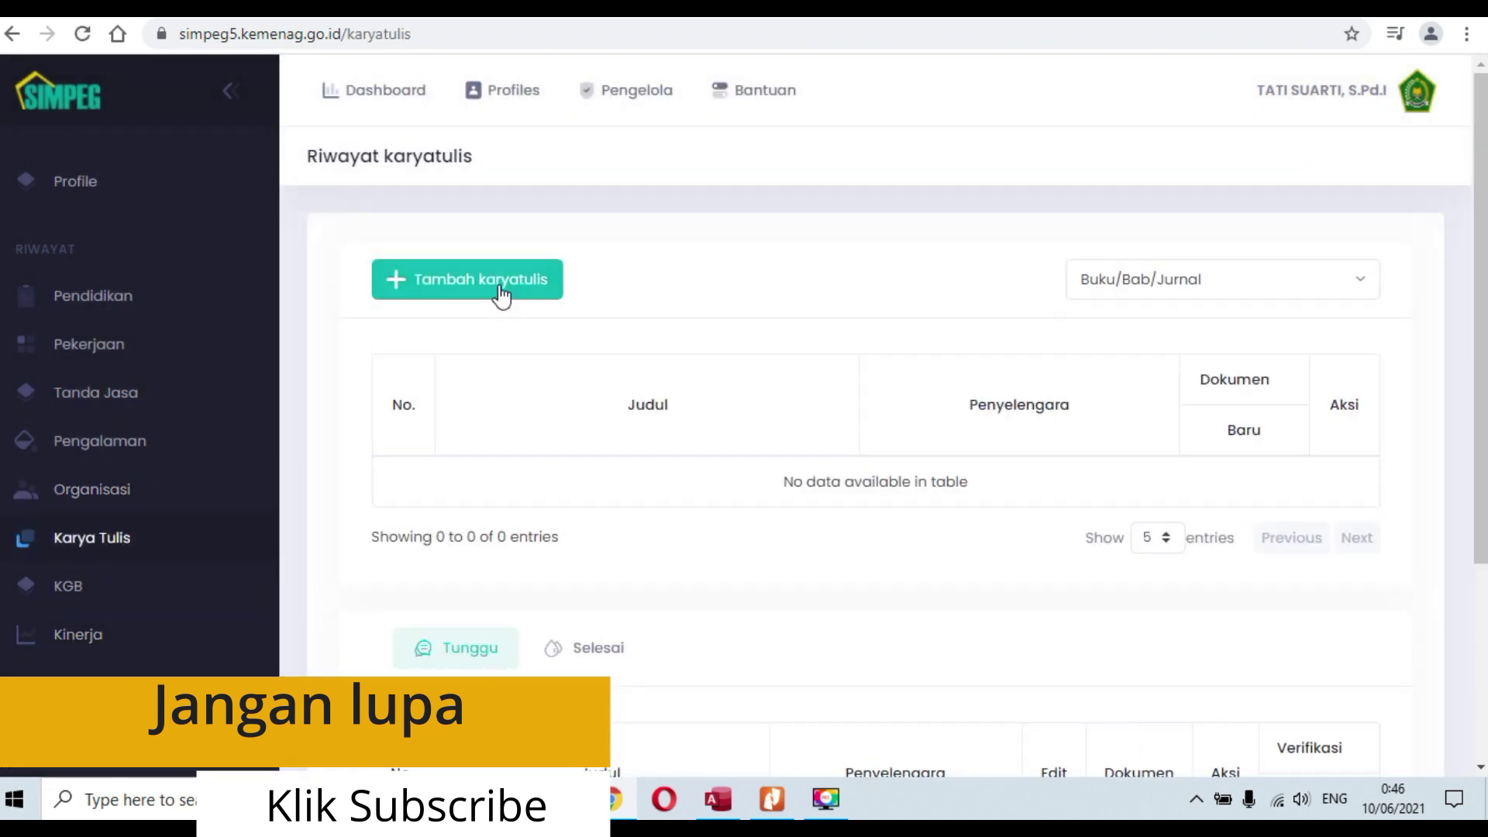
Step: Open a new written-work record and browse the work type choices without picking one
left_click(500, 291)
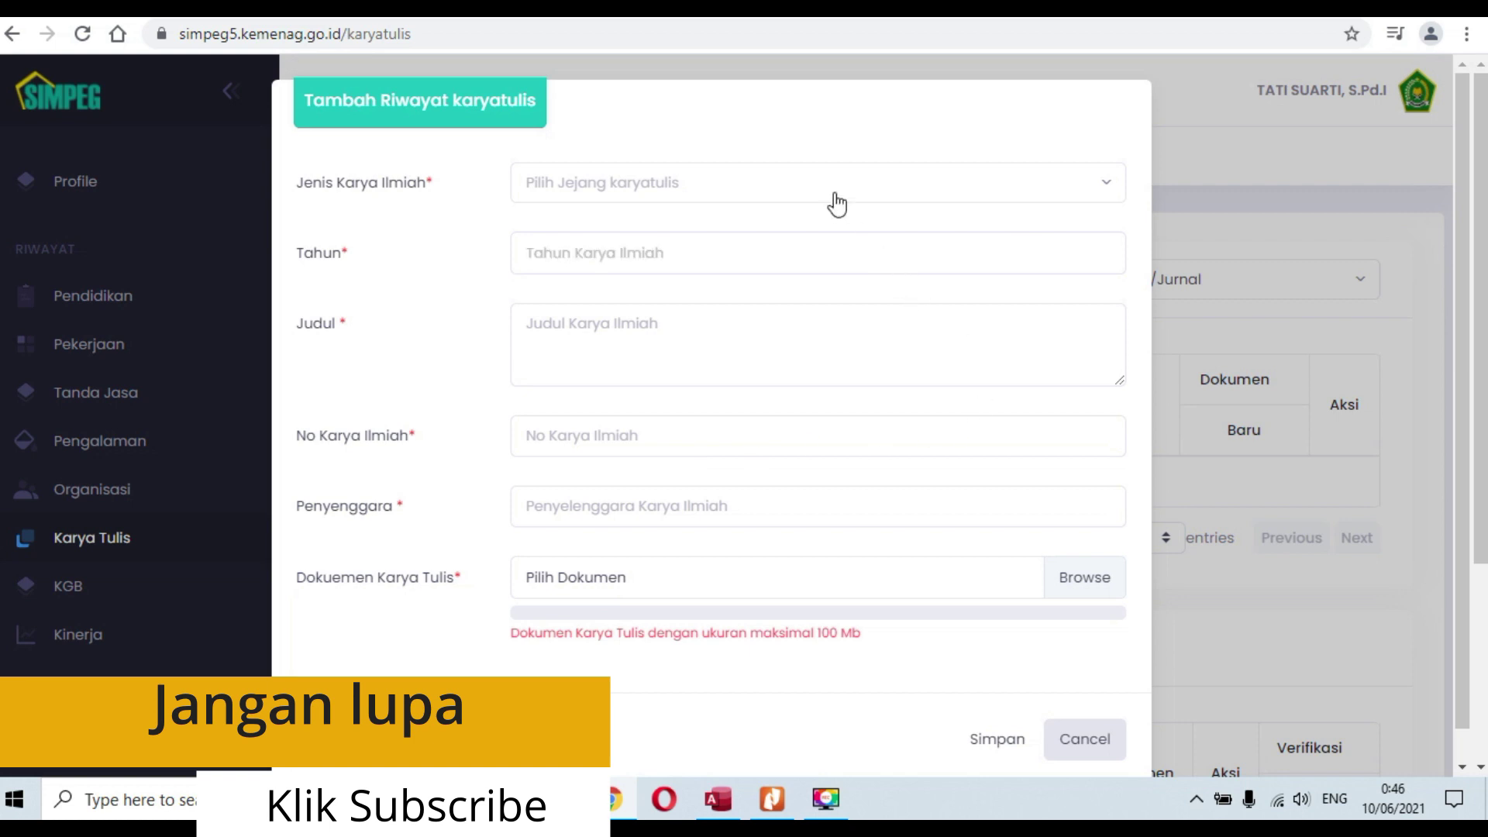
left_click(832, 197)
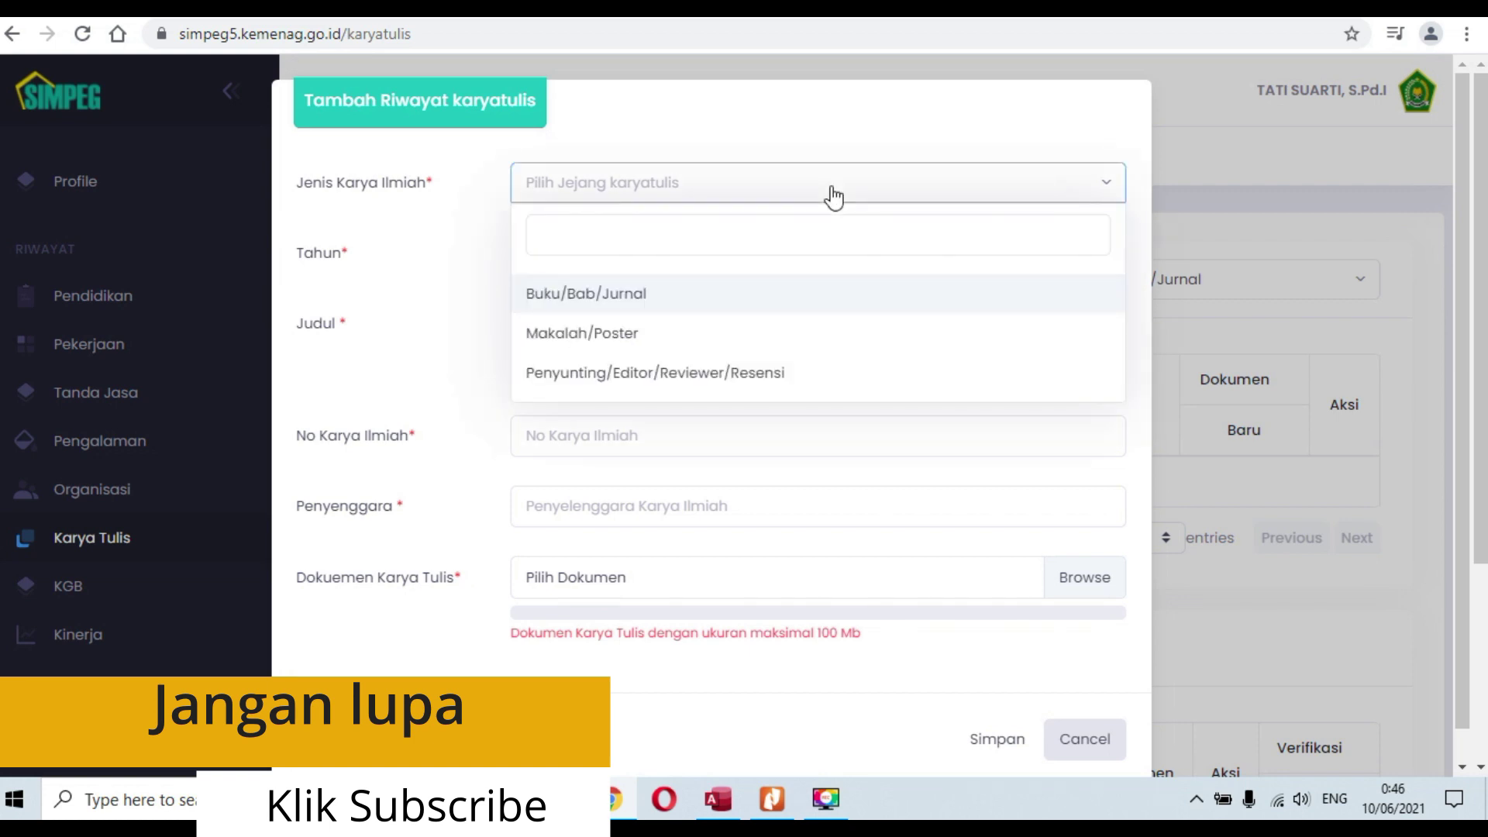
scroll(744, 341, "down", 3)
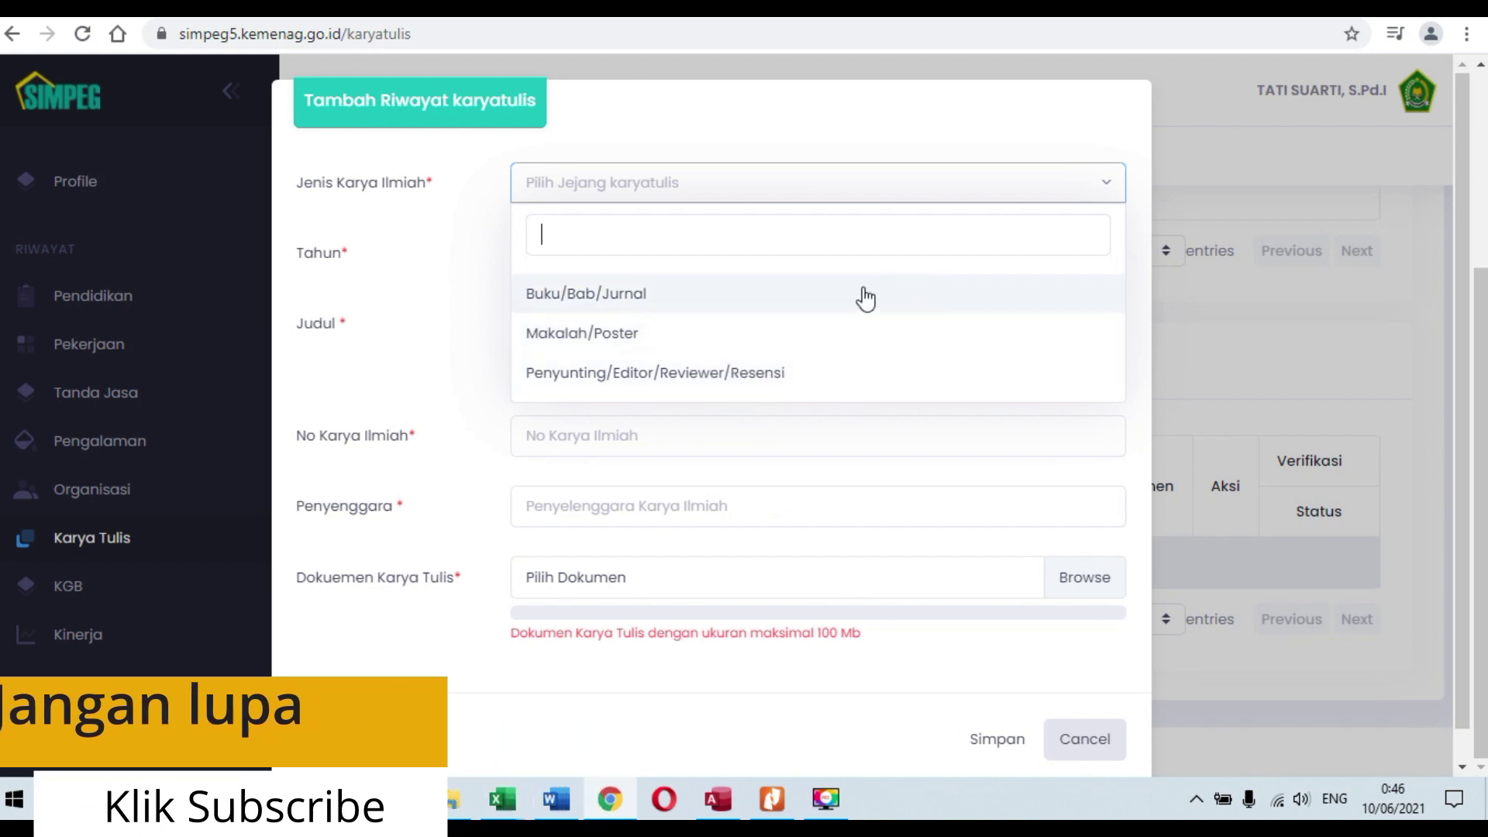
left_click(889, 129)
Step: Step through year, title and Penyenggara fields, cancel the form, and go to Riwayat kgb
left_click(639, 252)
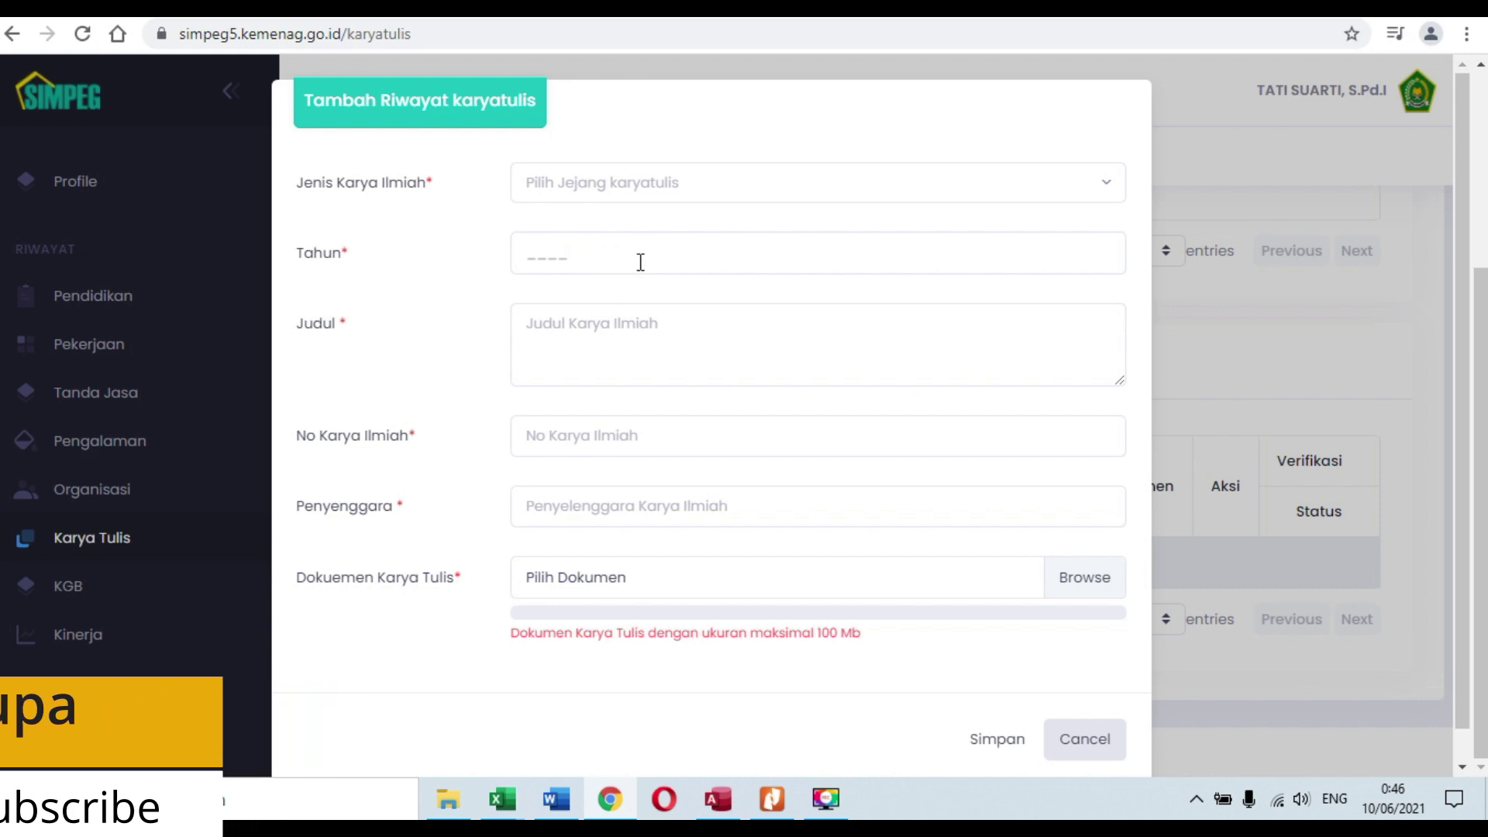
left_click(708, 340)
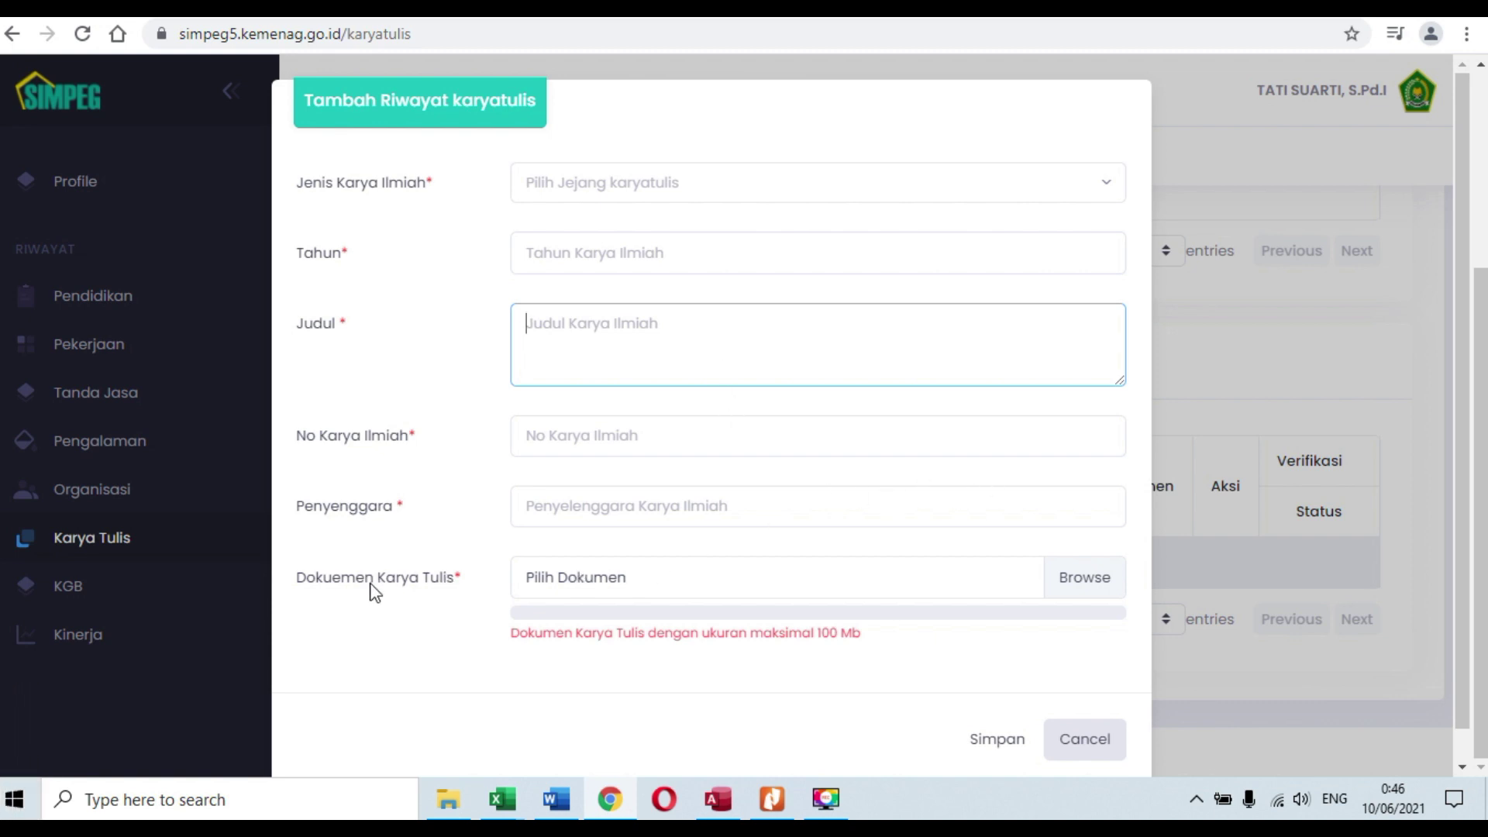
left_click(741, 501)
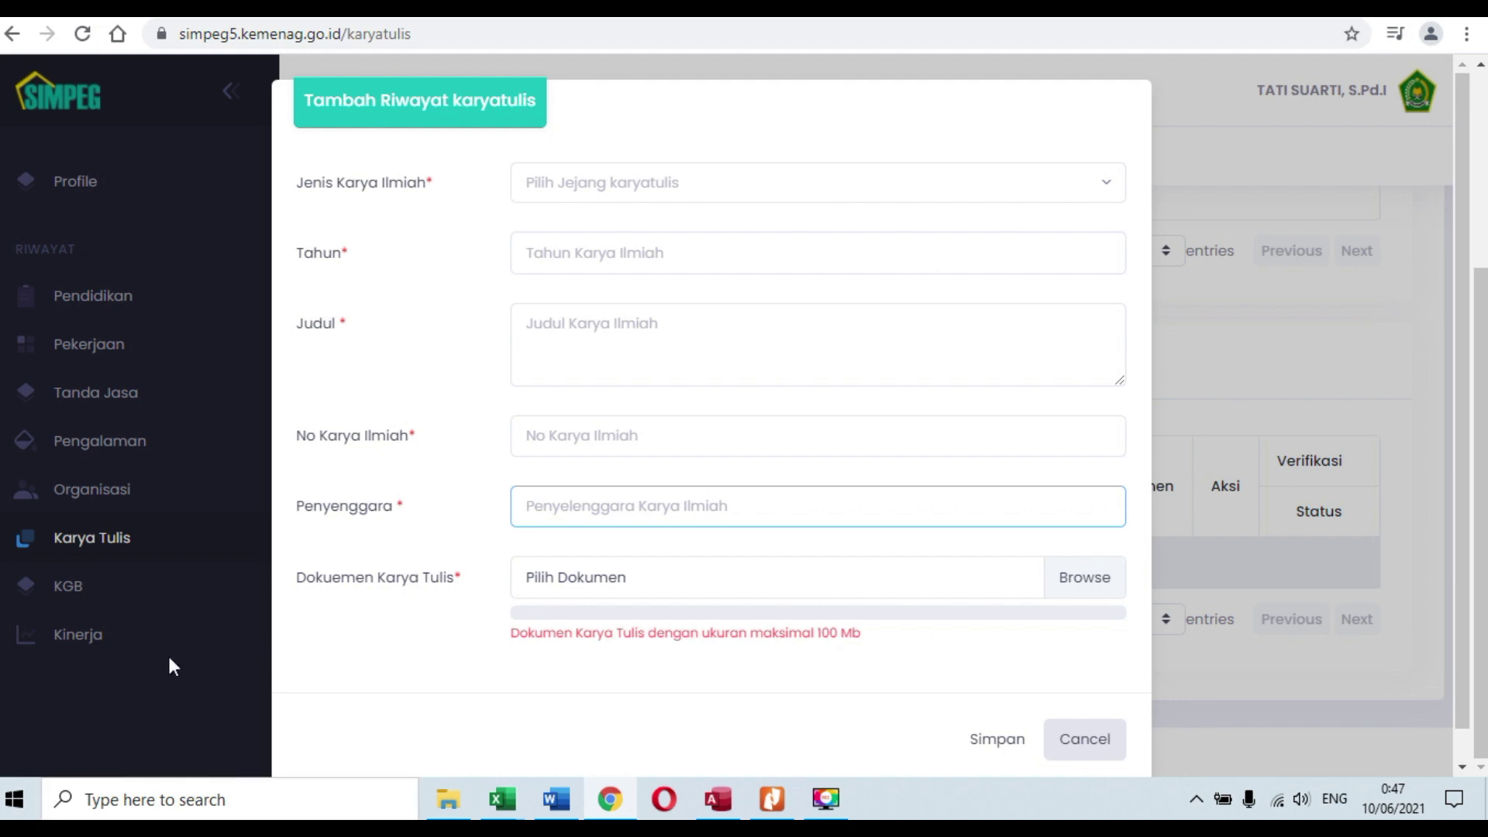
left_click(96, 589)
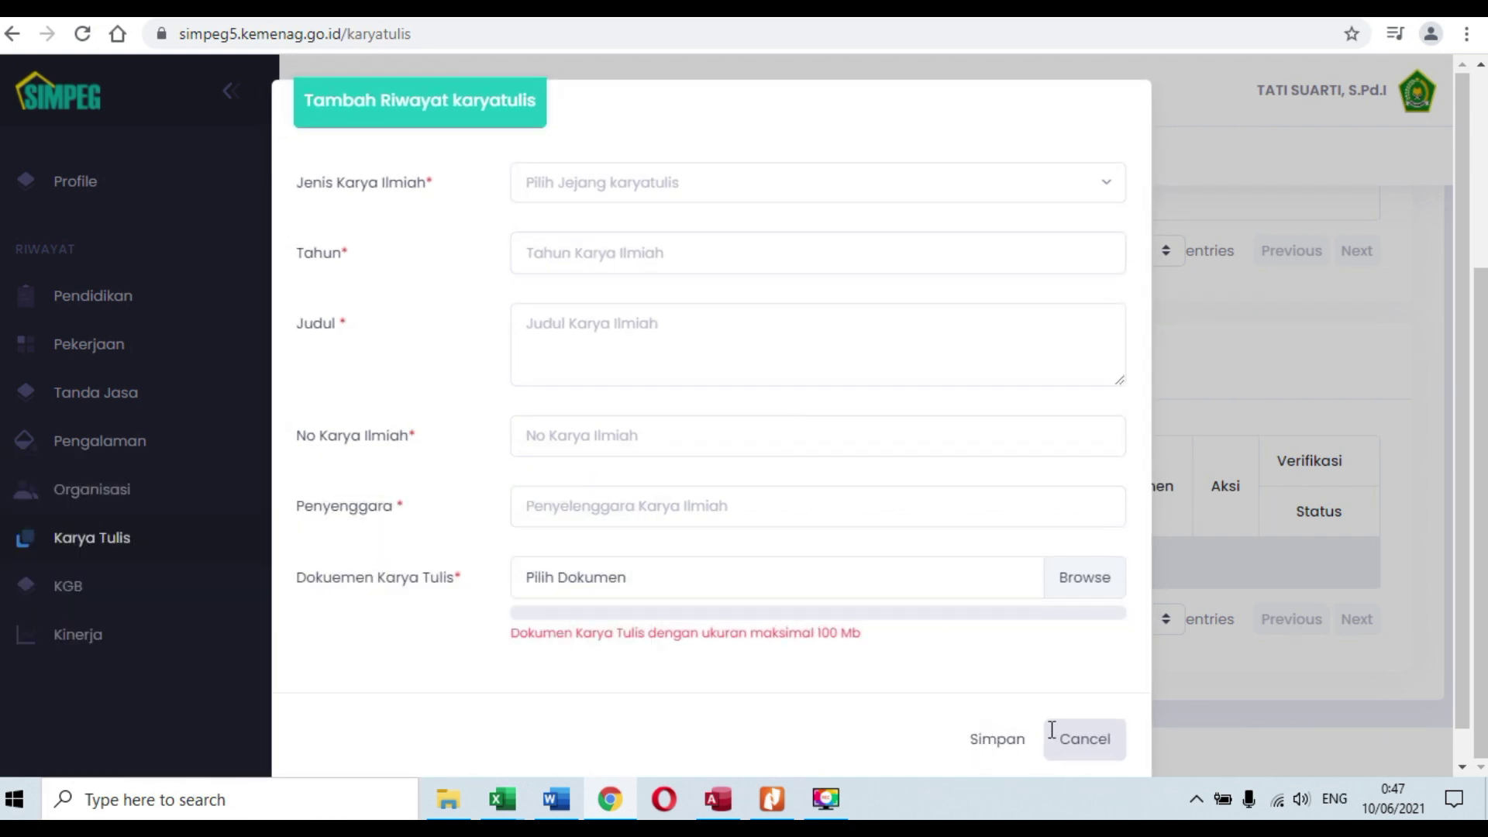
left_click(1076, 741)
left_click(66, 583)
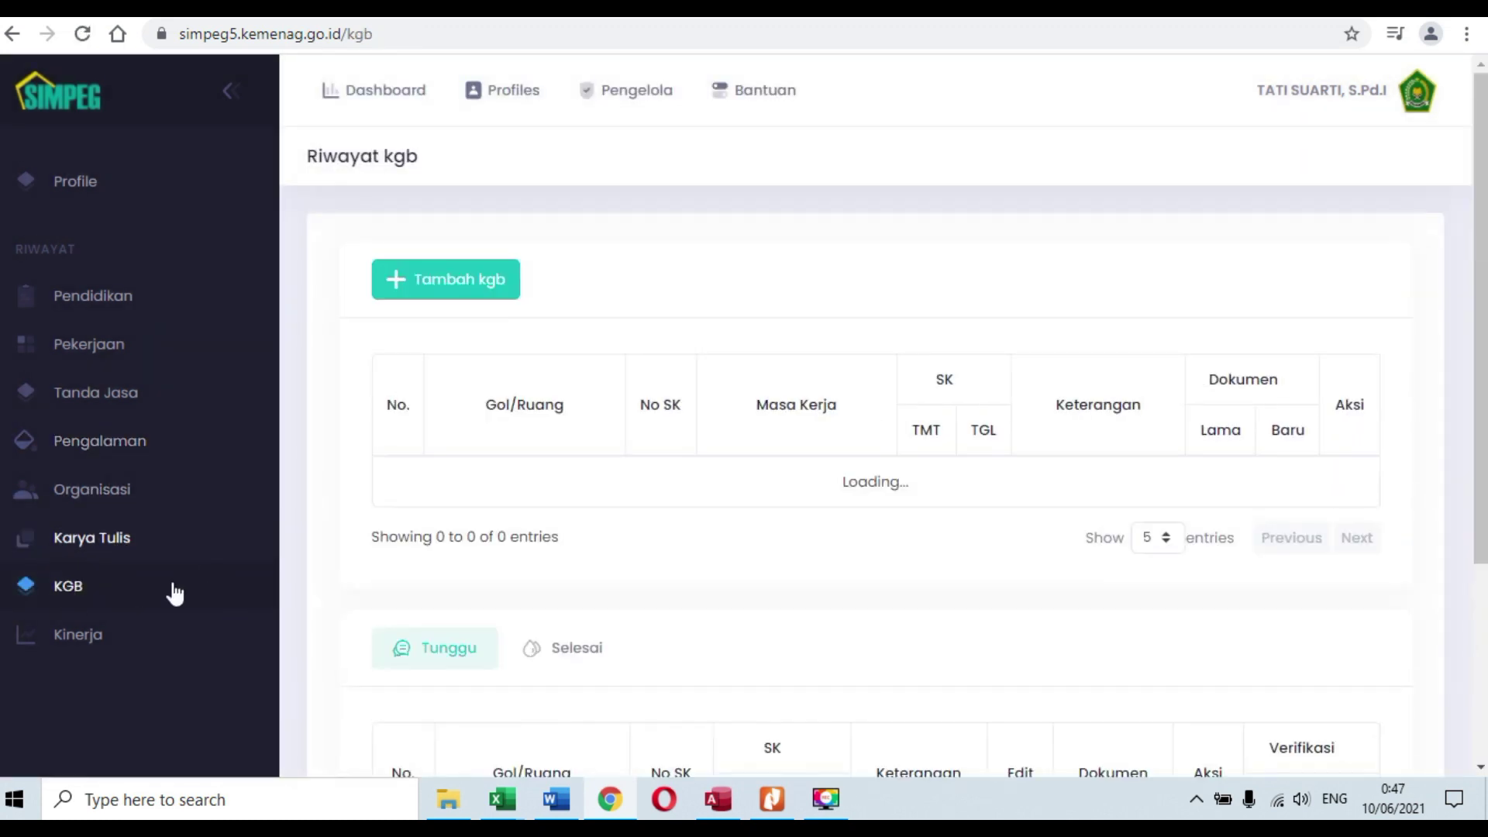
Step: Open the first KGB record's Ubah form, cancel it, then open SKP under Kinerja
scroll(610, 548, "down", 2)
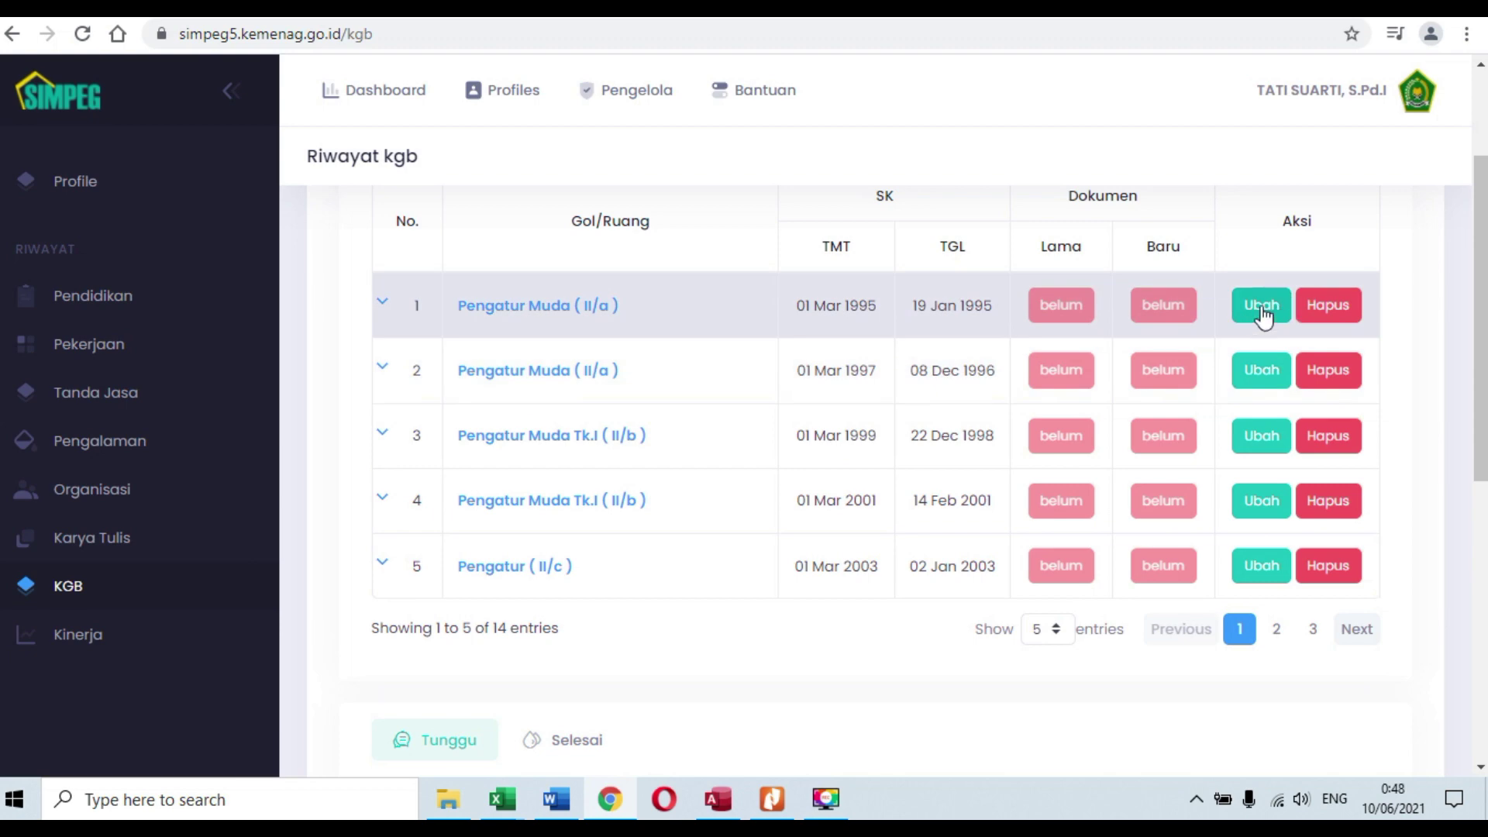
left_click(1261, 306)
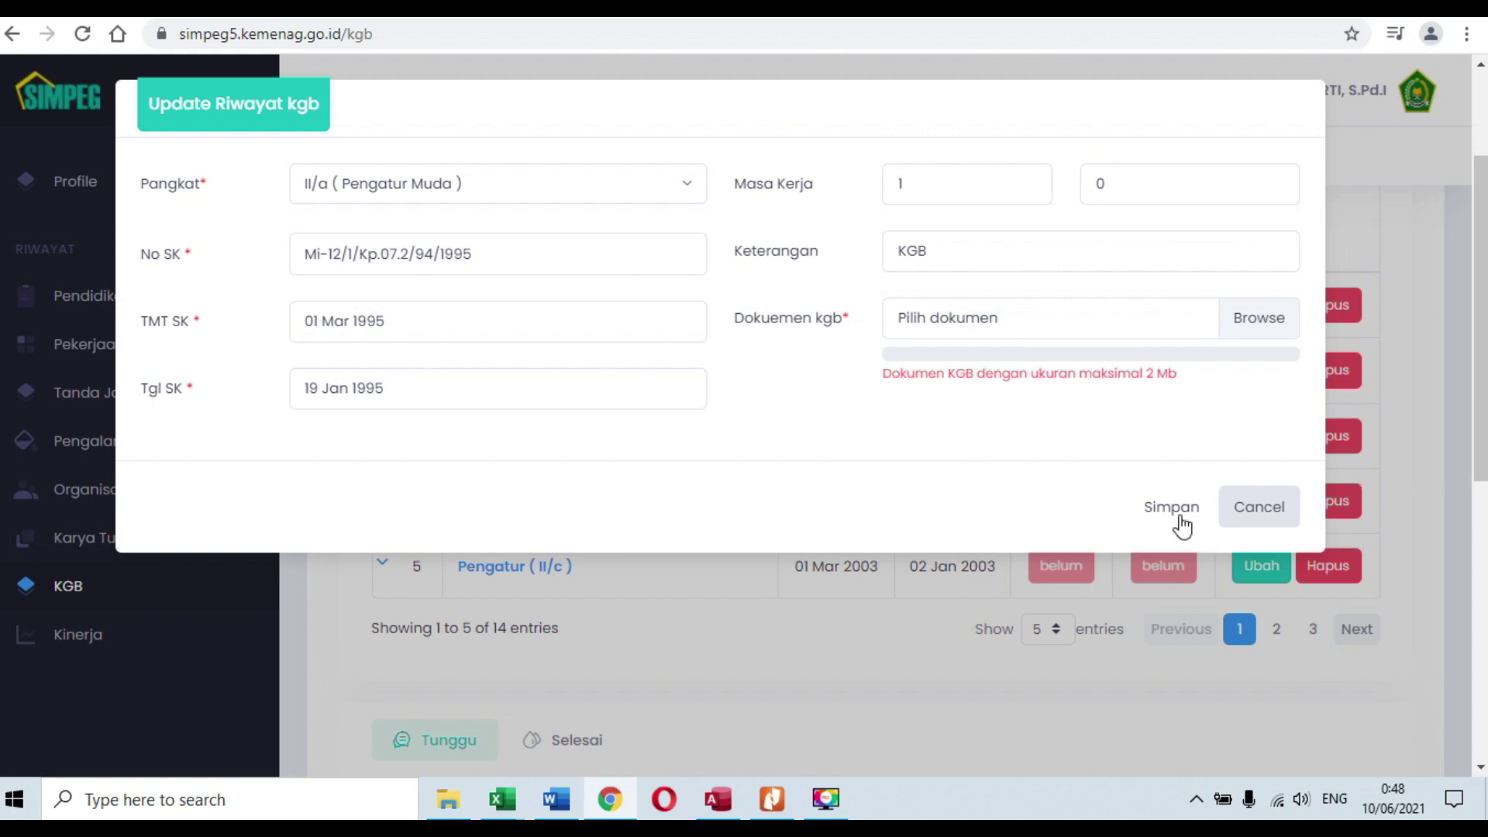
left_click(1255, 506)
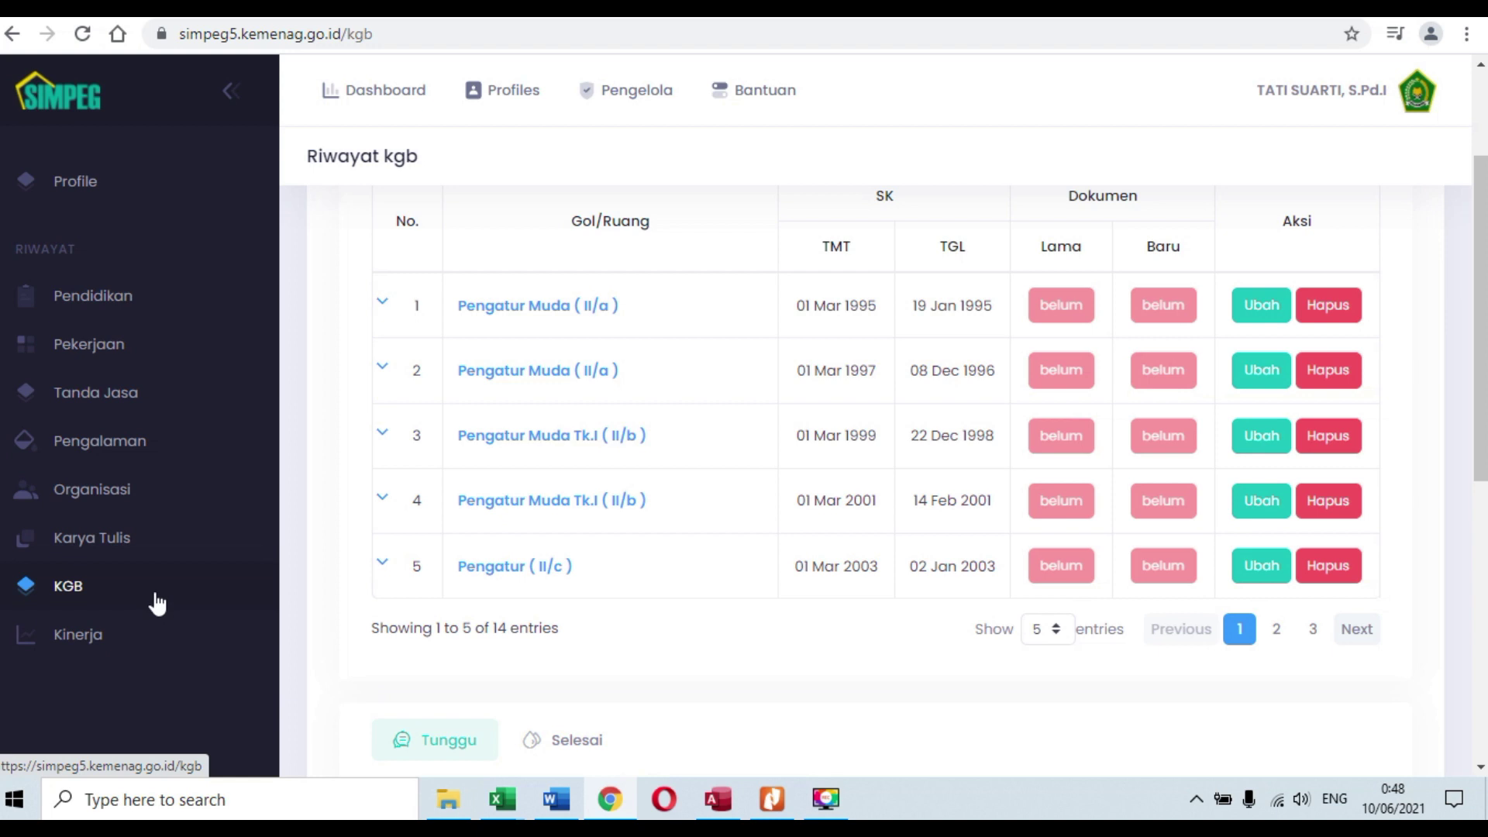
scroll(152, 605, "down", 2)
left_click(60, 645)
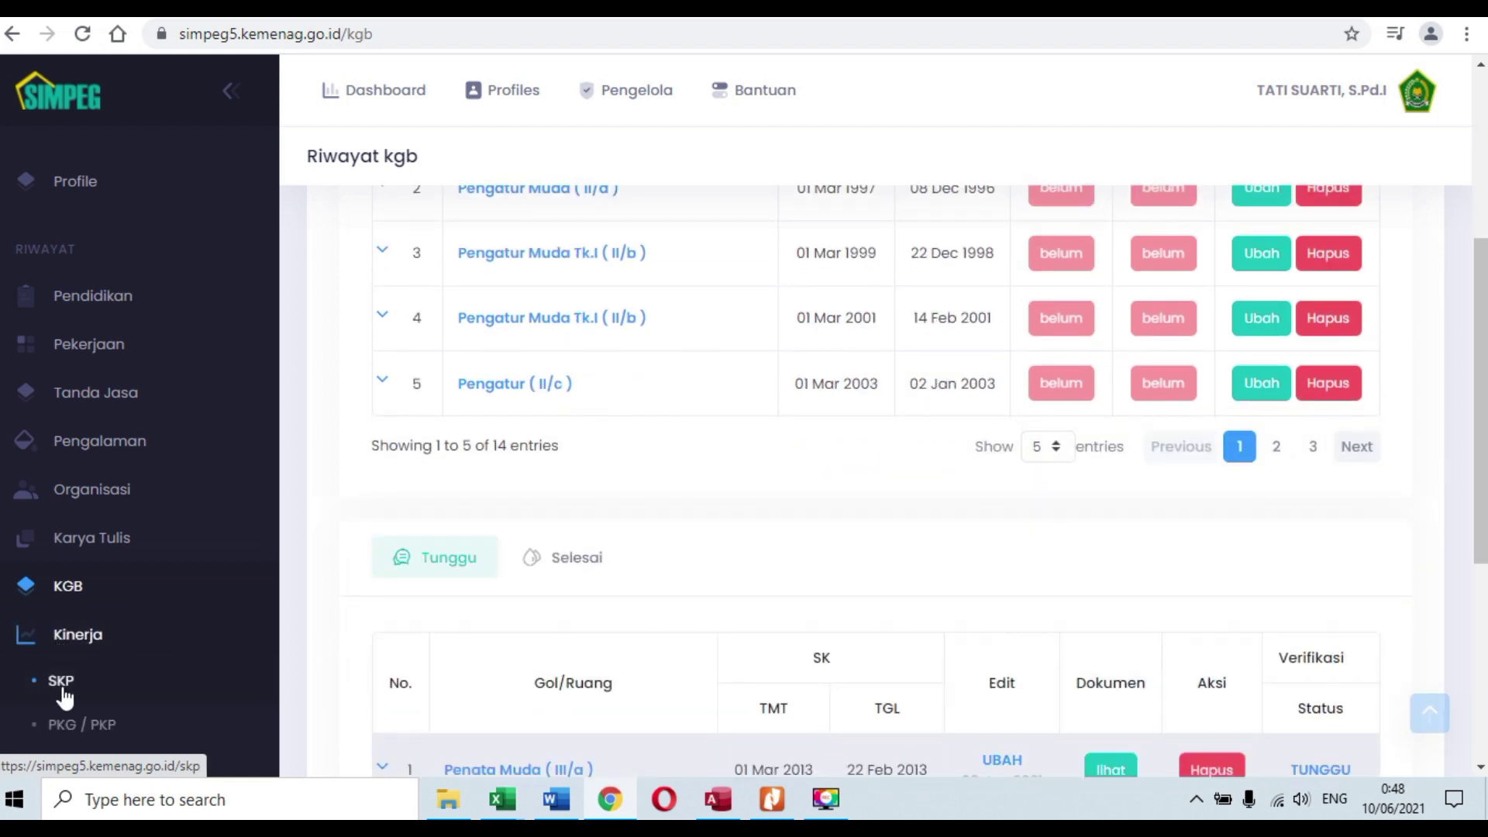
left_click(62, 681)
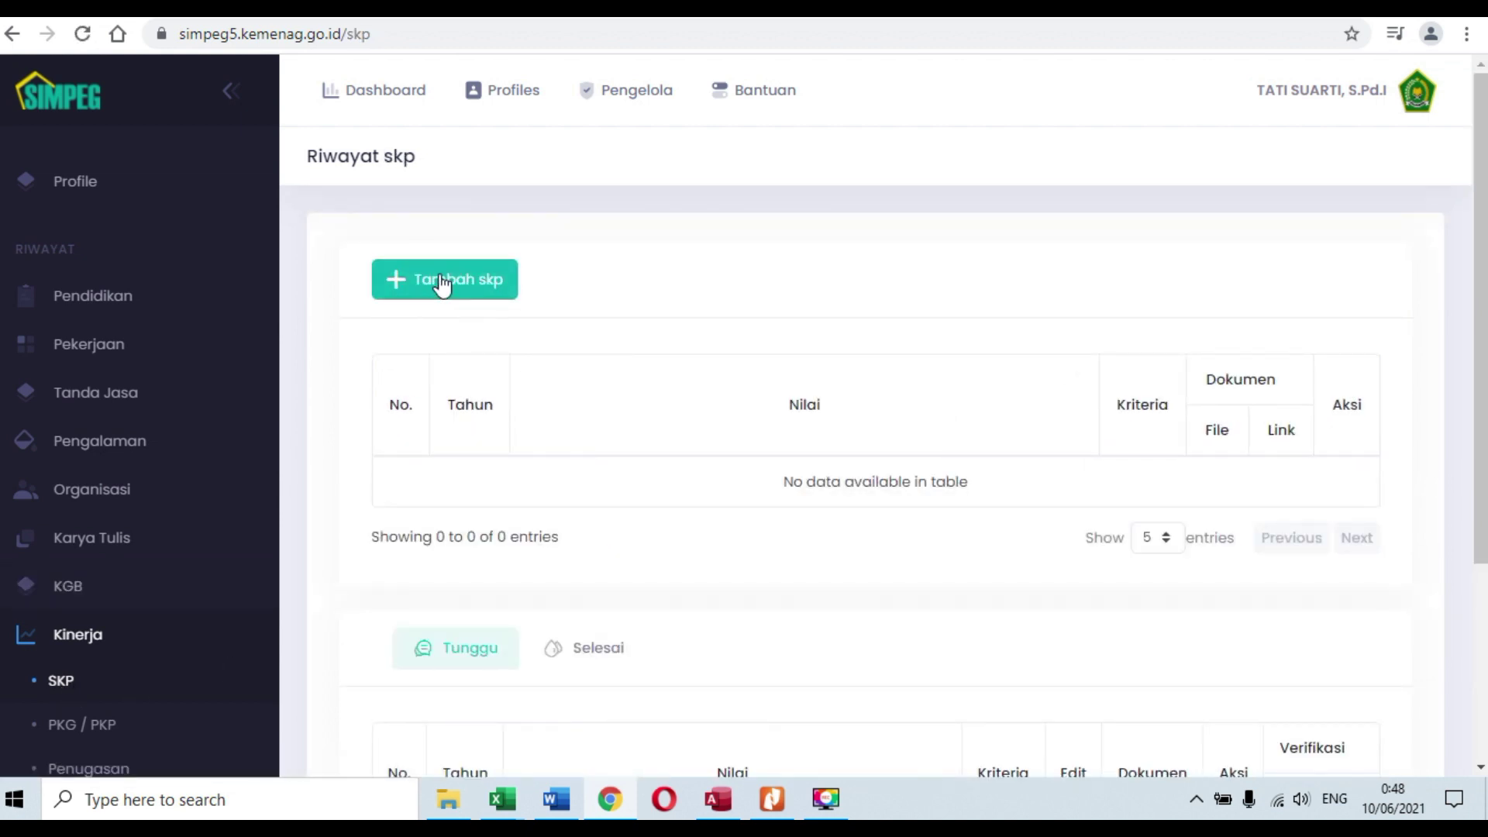
Step: Start a new SKP record with Tahun 2019 and bring up SKP 2019.pdf in Nitro Pro
left_click(441, 281)
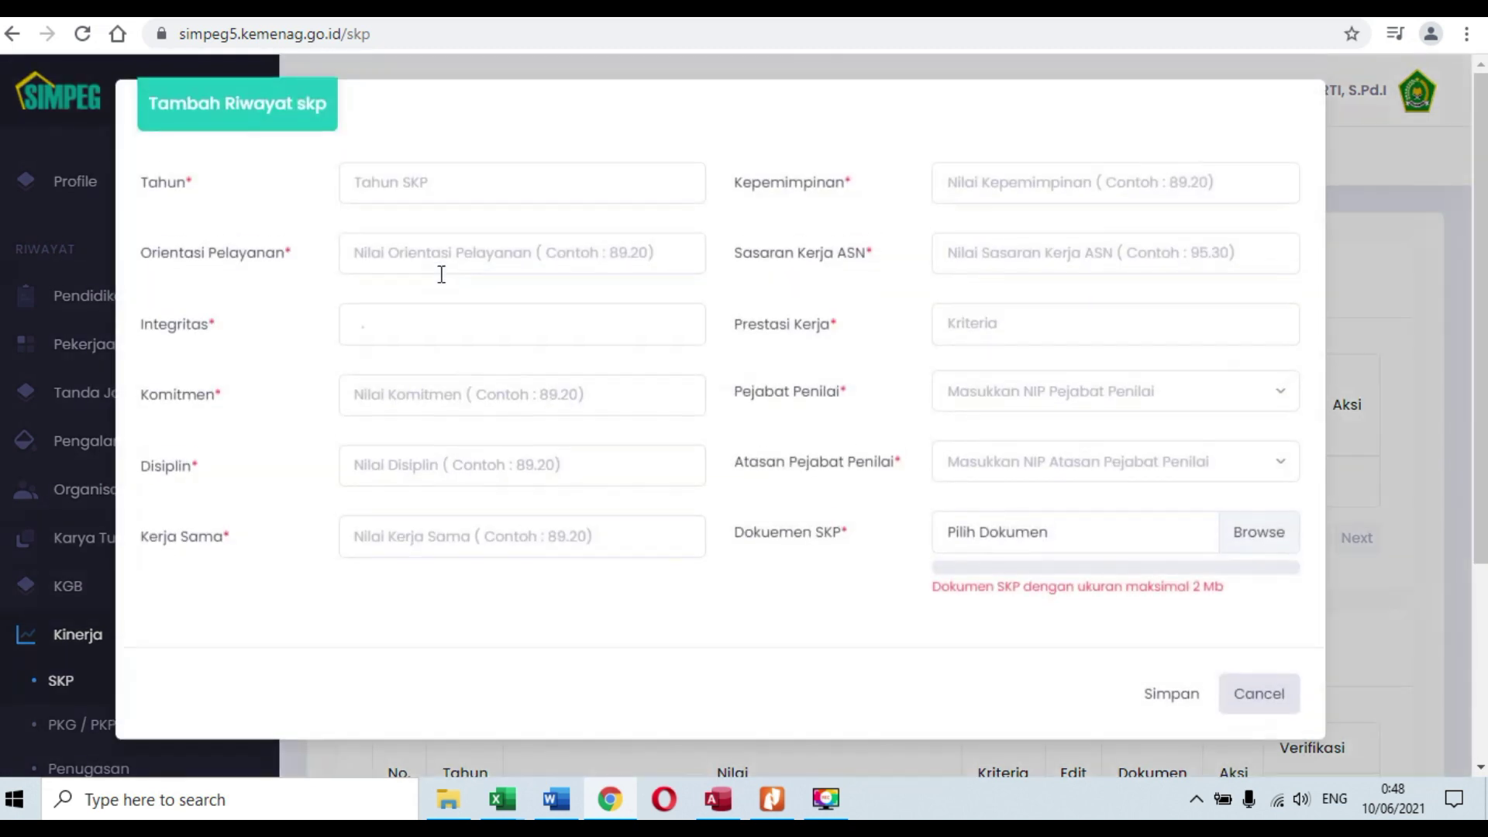
left_click(509, 197)
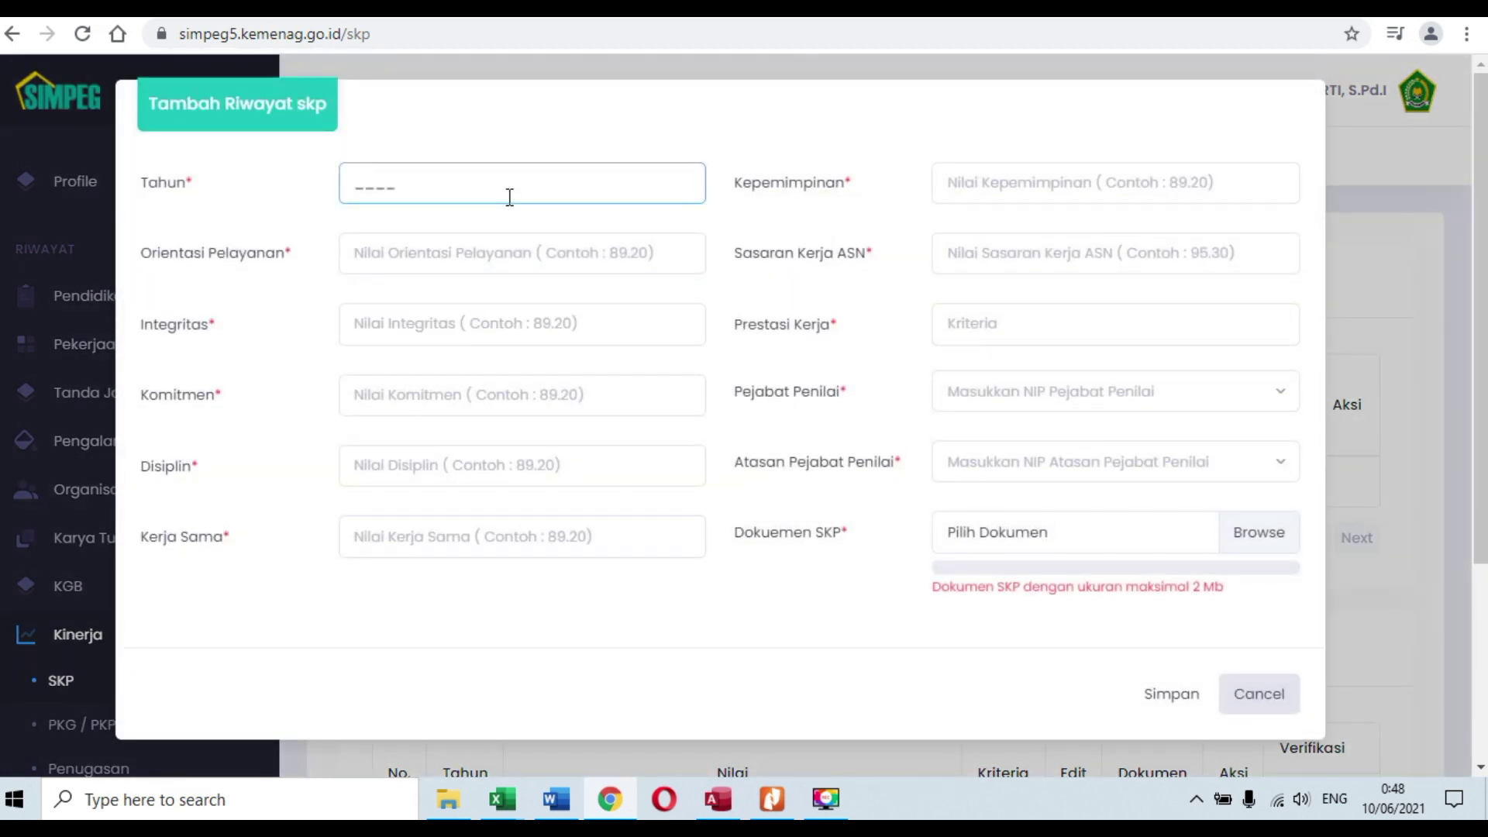
type("2019")
left_click(772, 800)
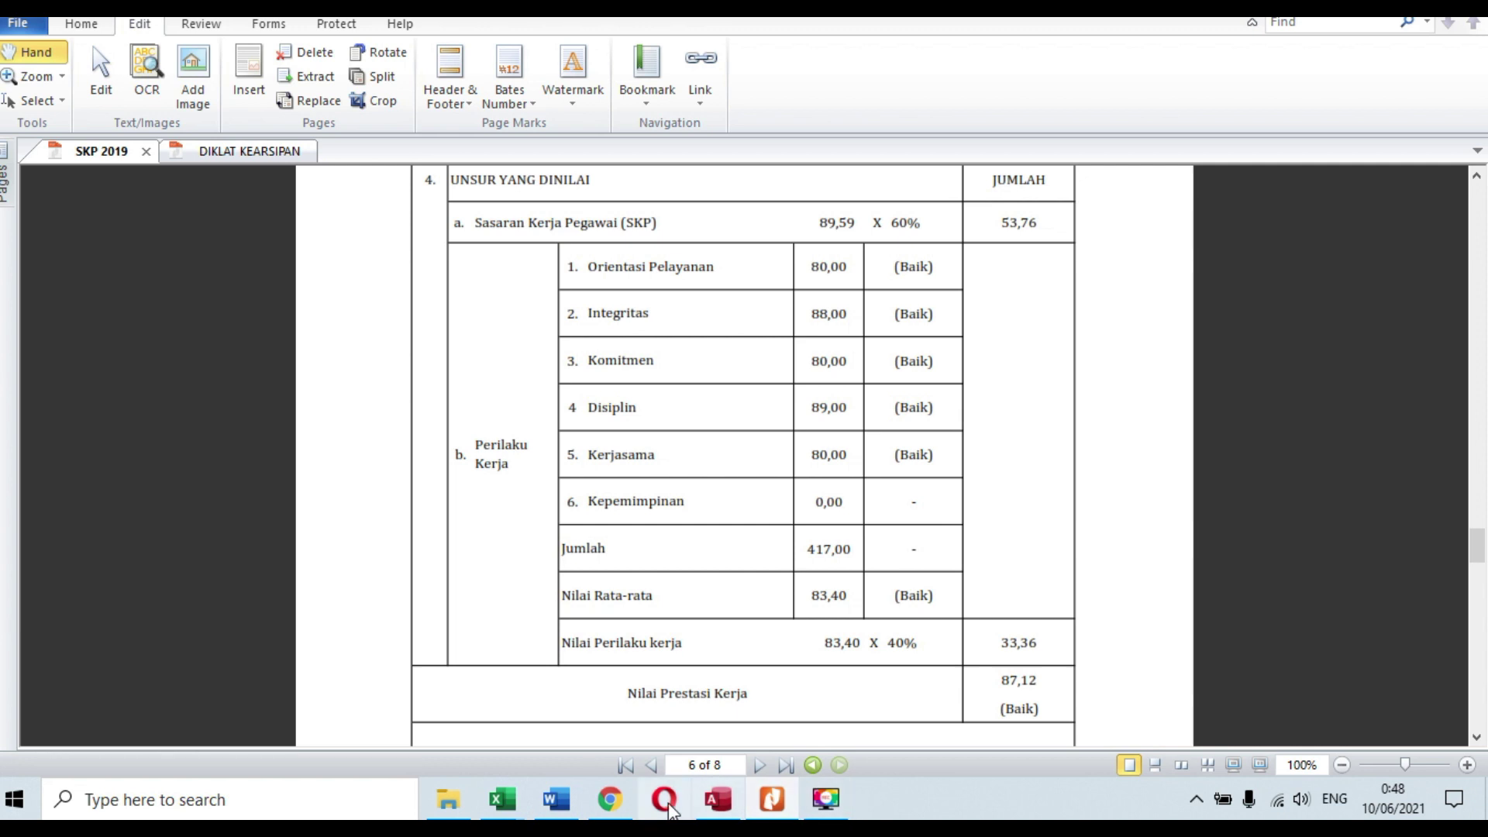
Step: Enter Orientasi Pelayanan 80.00 and Integritas 88.00 from the SKP 2019 PDF
left_click(621, 810)
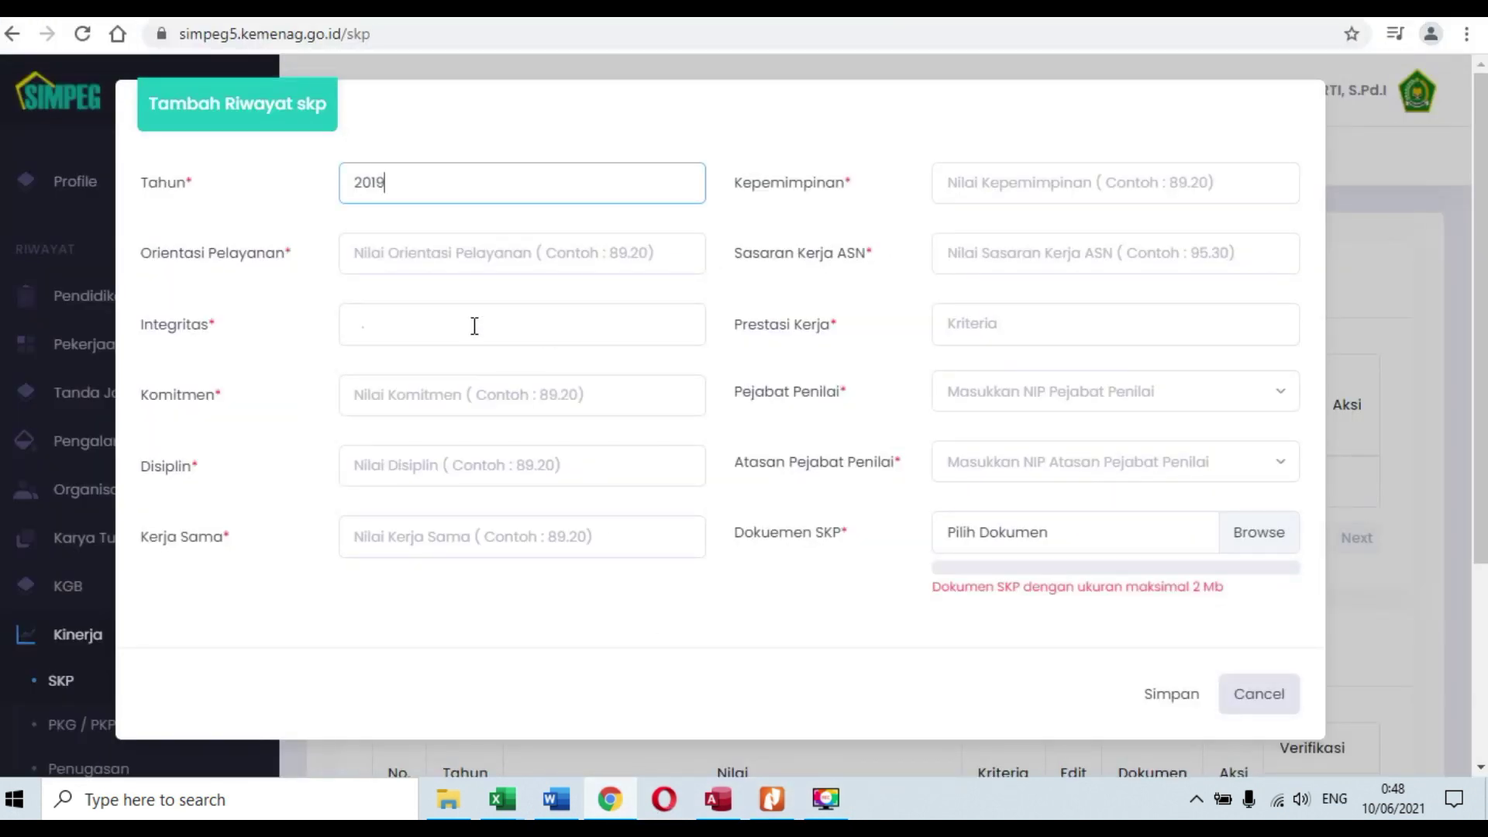
left_click(522, 254)
type("80.")
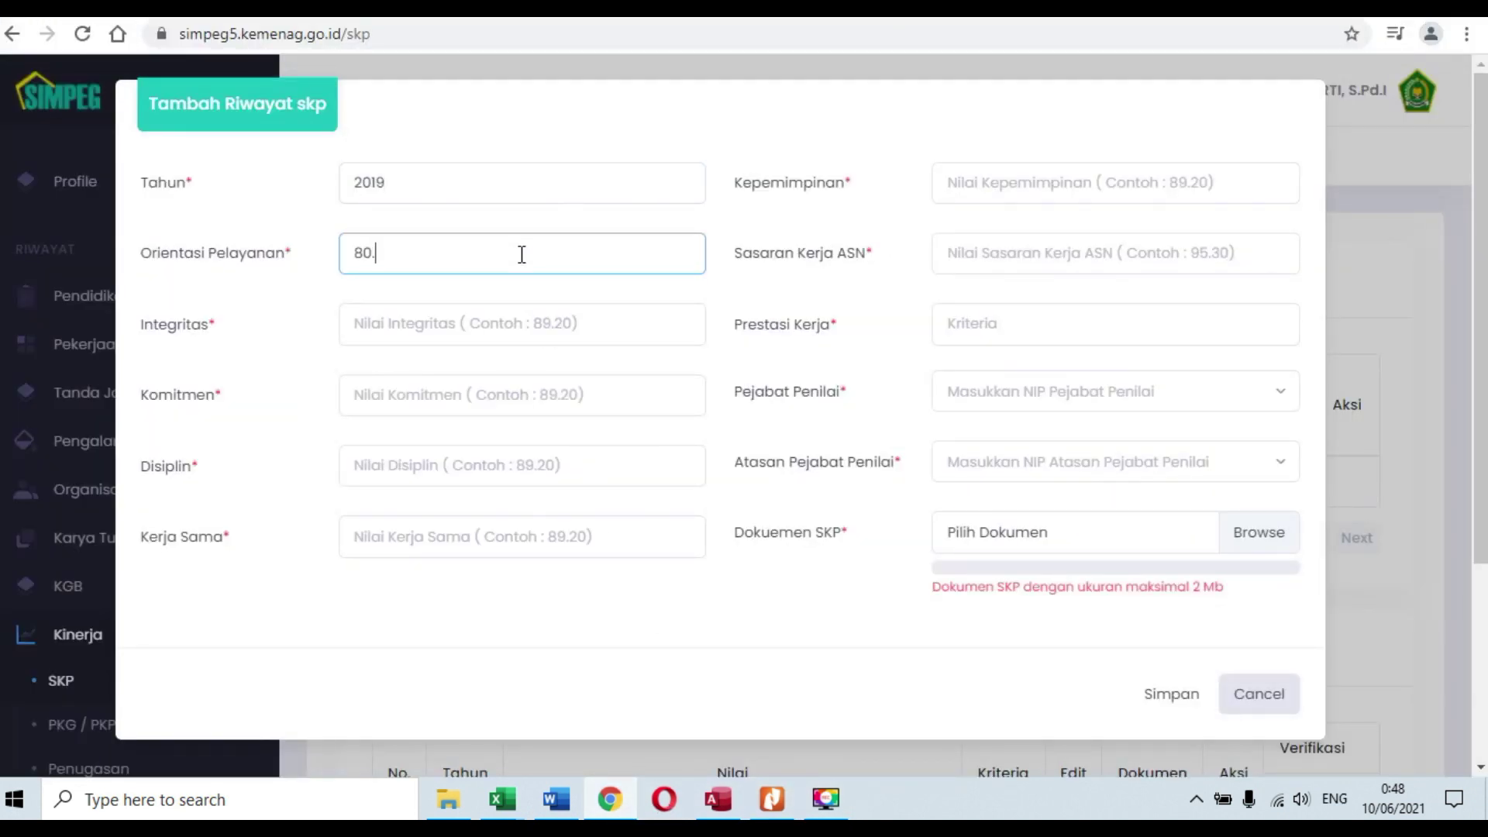
type("00")
left_click(771, 802)
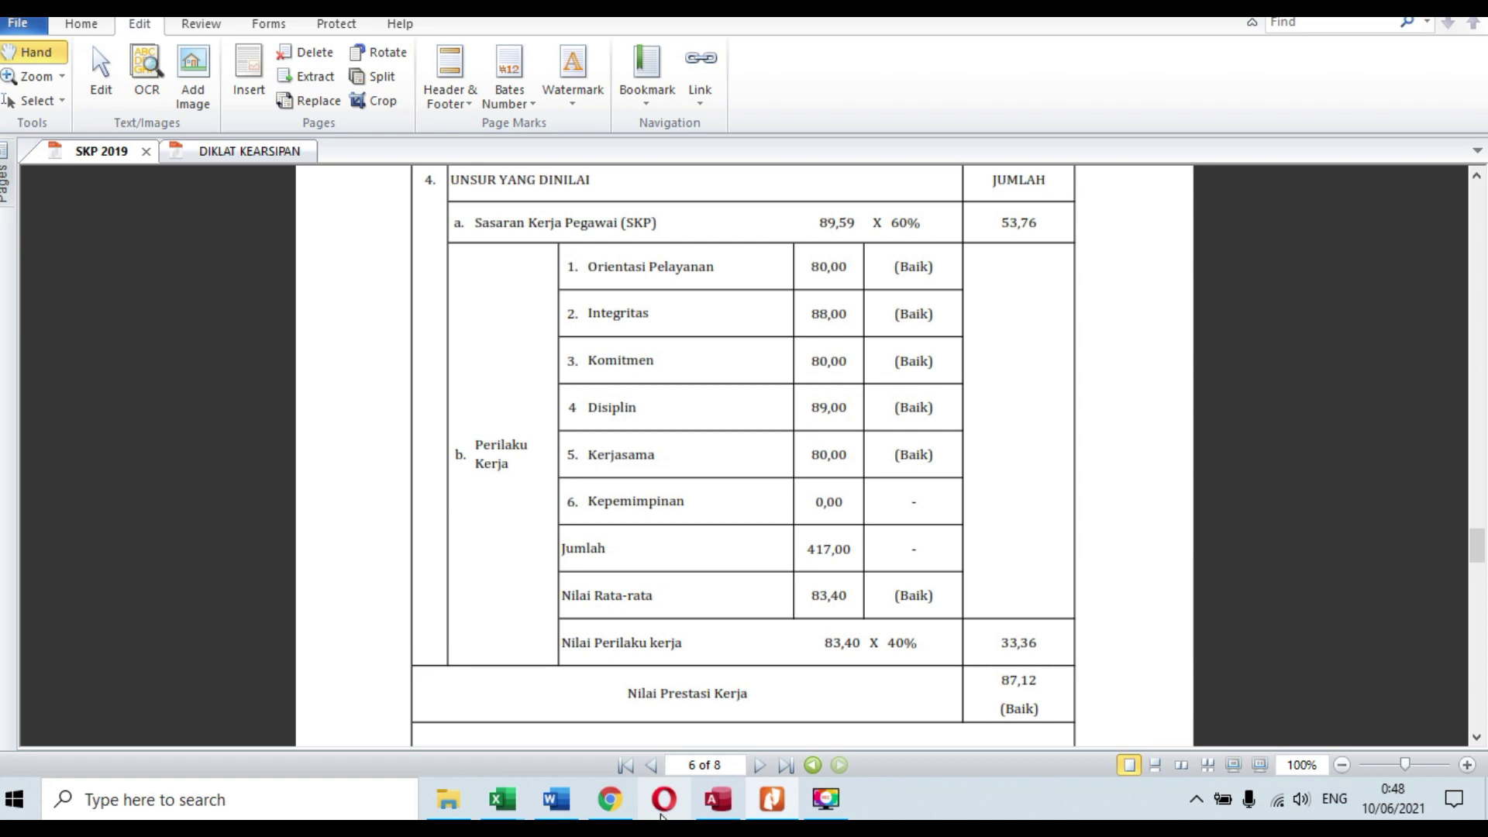
left_click(610, 799)
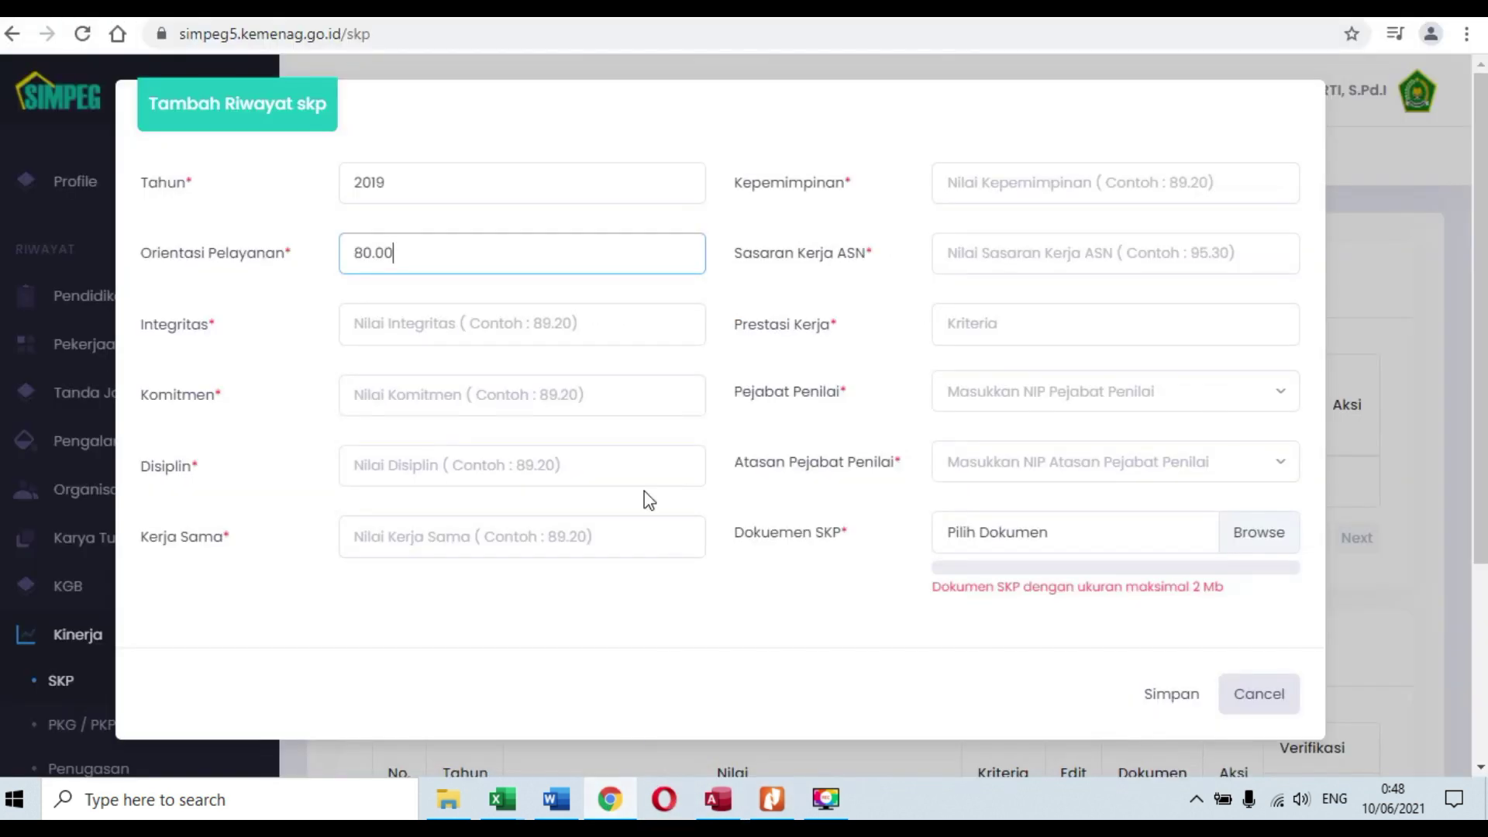
left_click(609, 343)
type("8800")
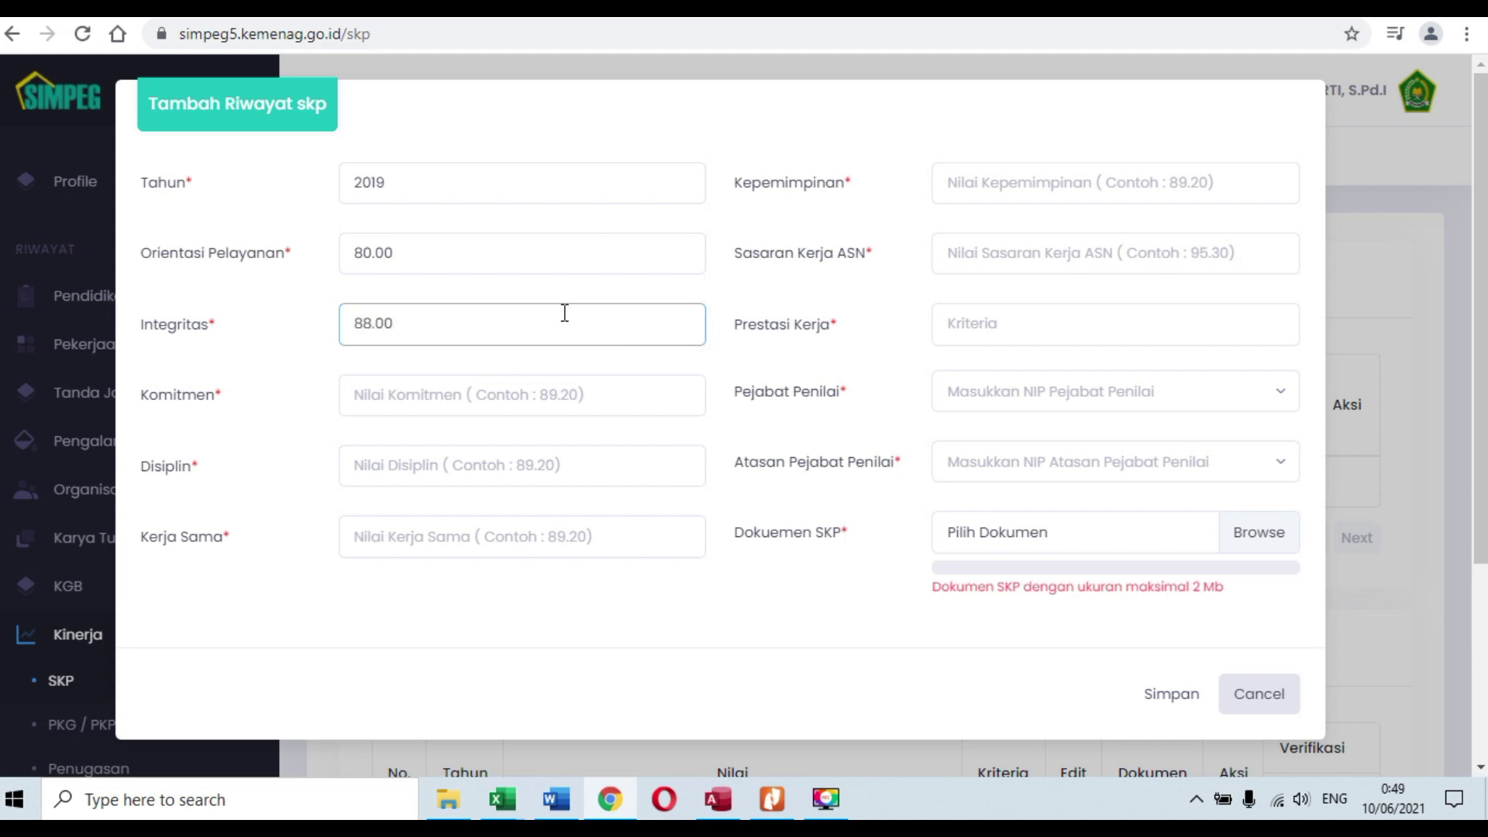
Step: Enter Komitmen 80.00 and Disiplin 89.00, checking each value in the PDF
left_click(472, 398)
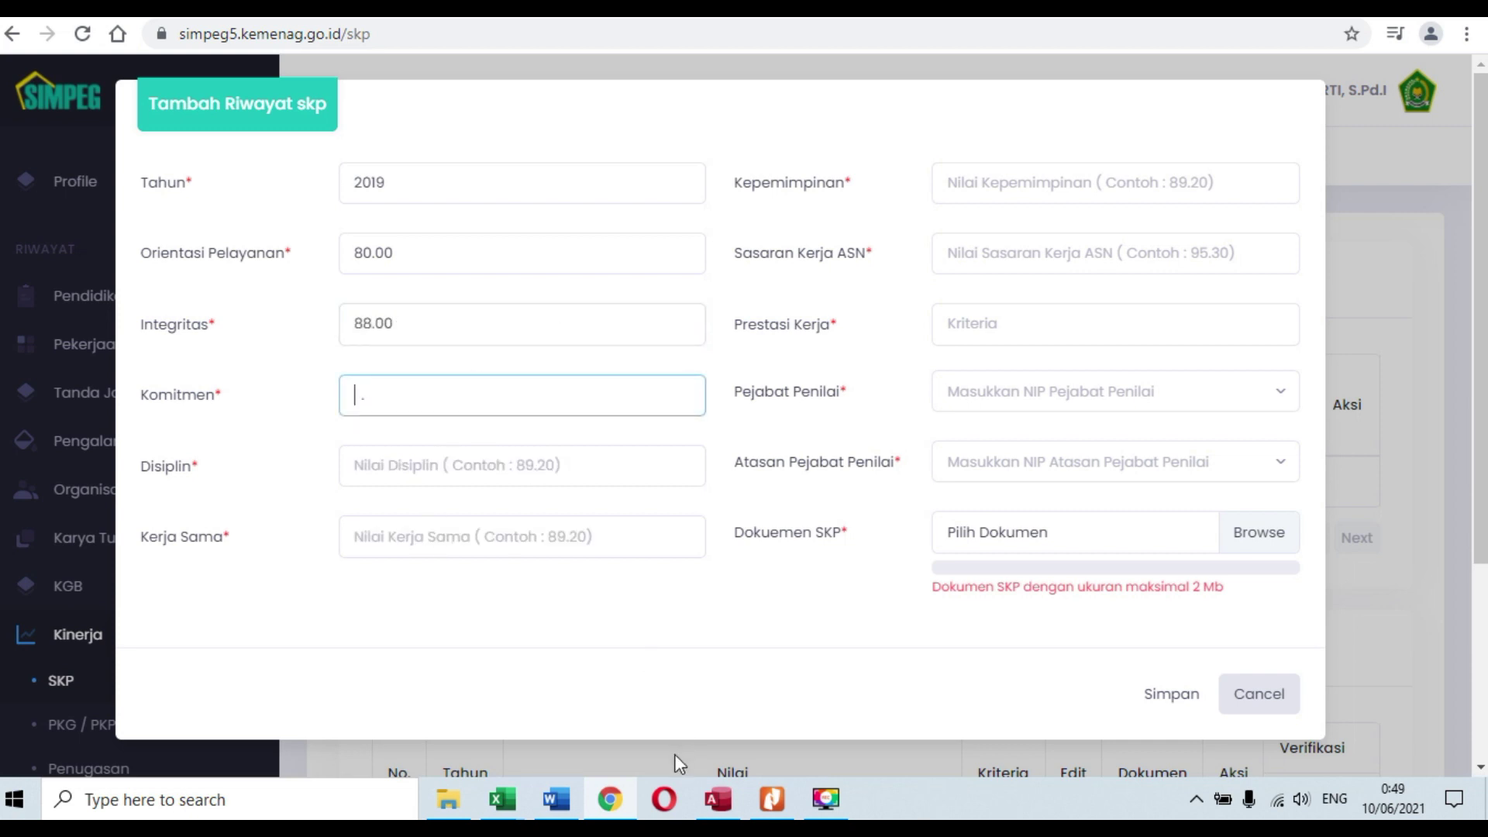
left_click(771, 798)
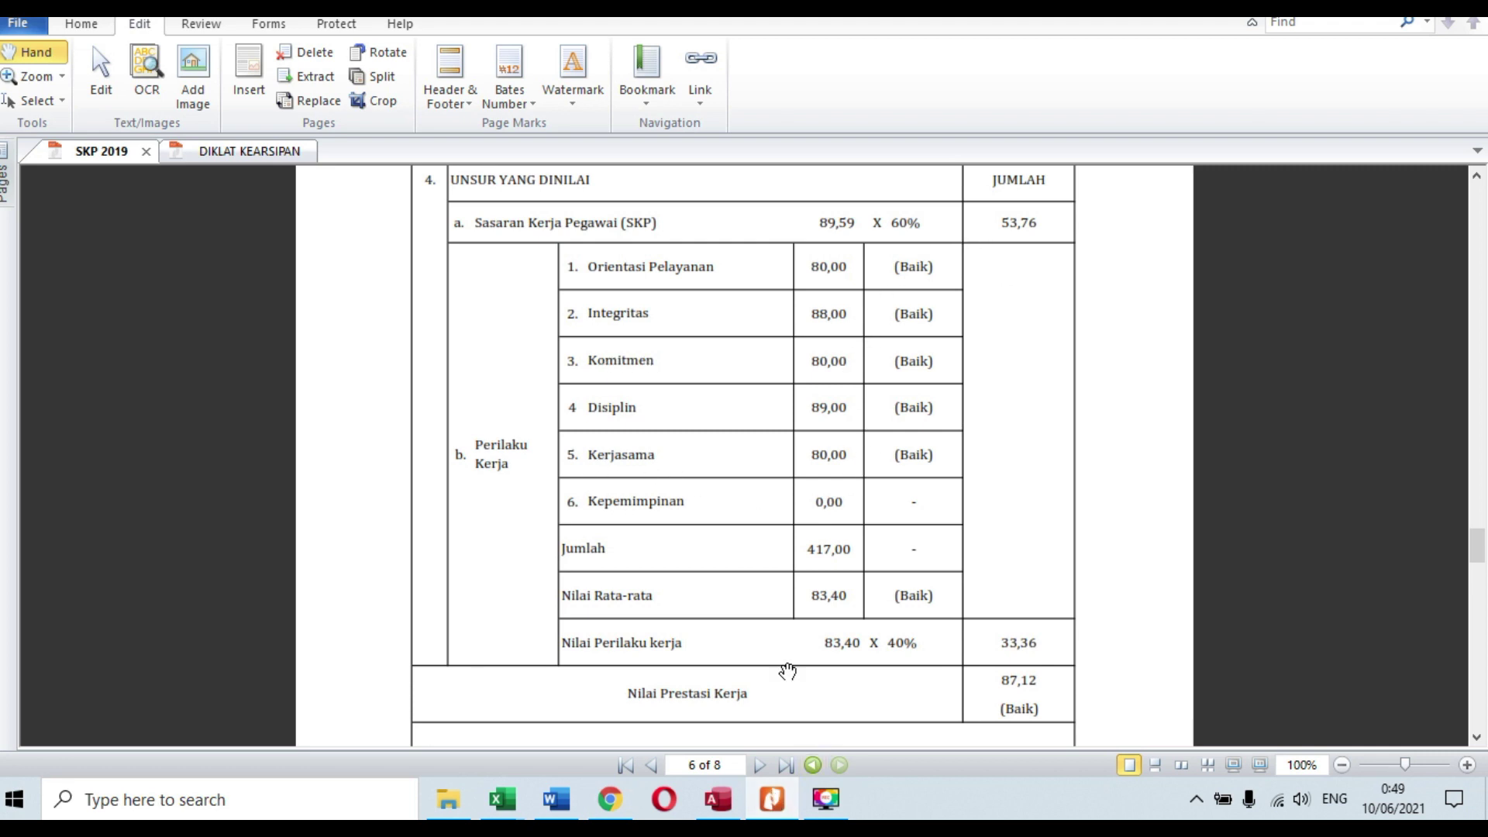
left_click(611, 806)
type("80.00")
left_click(495, 466)
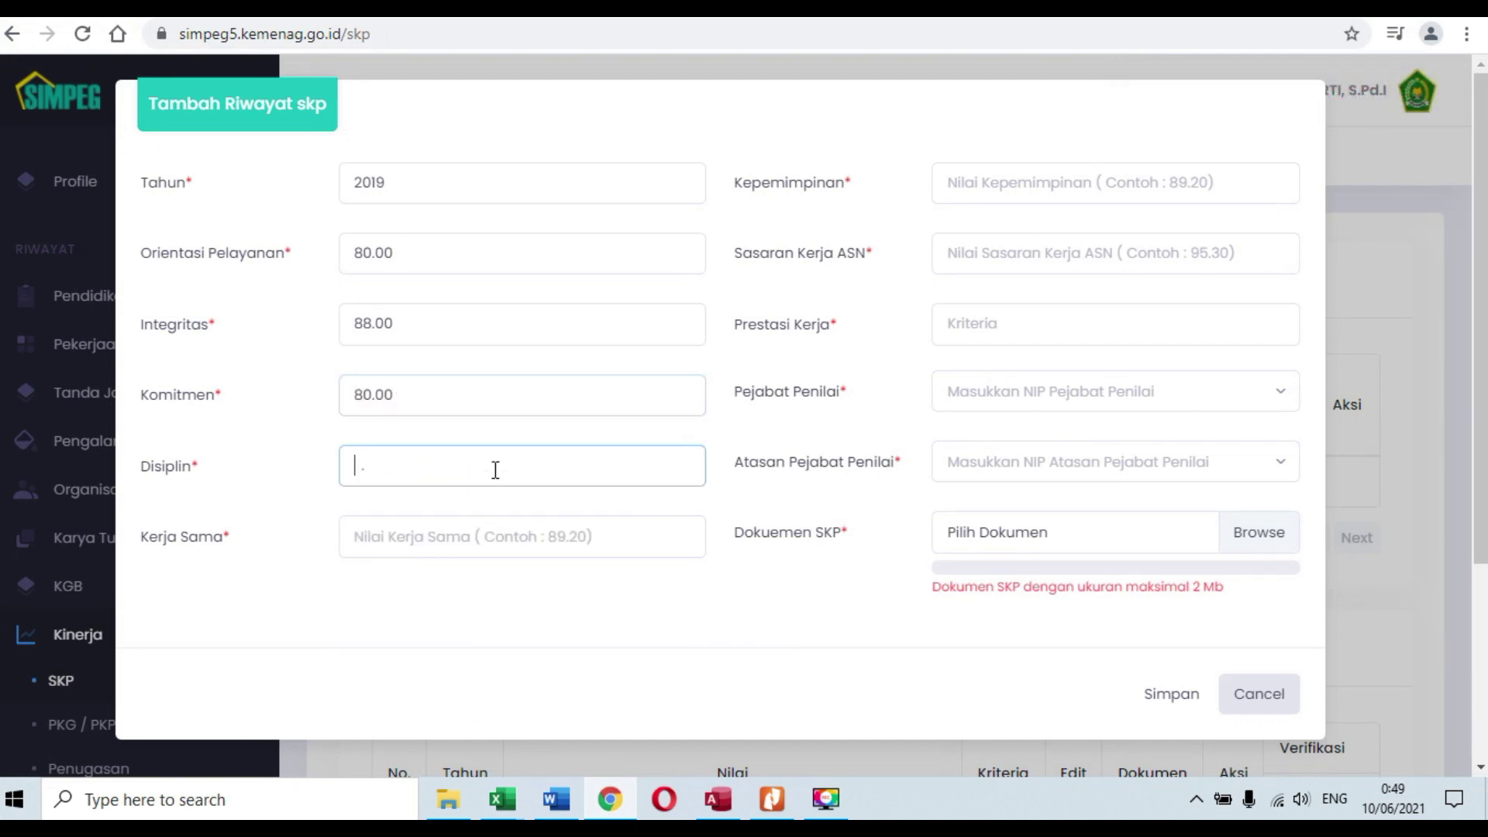
left_click(772, 798)
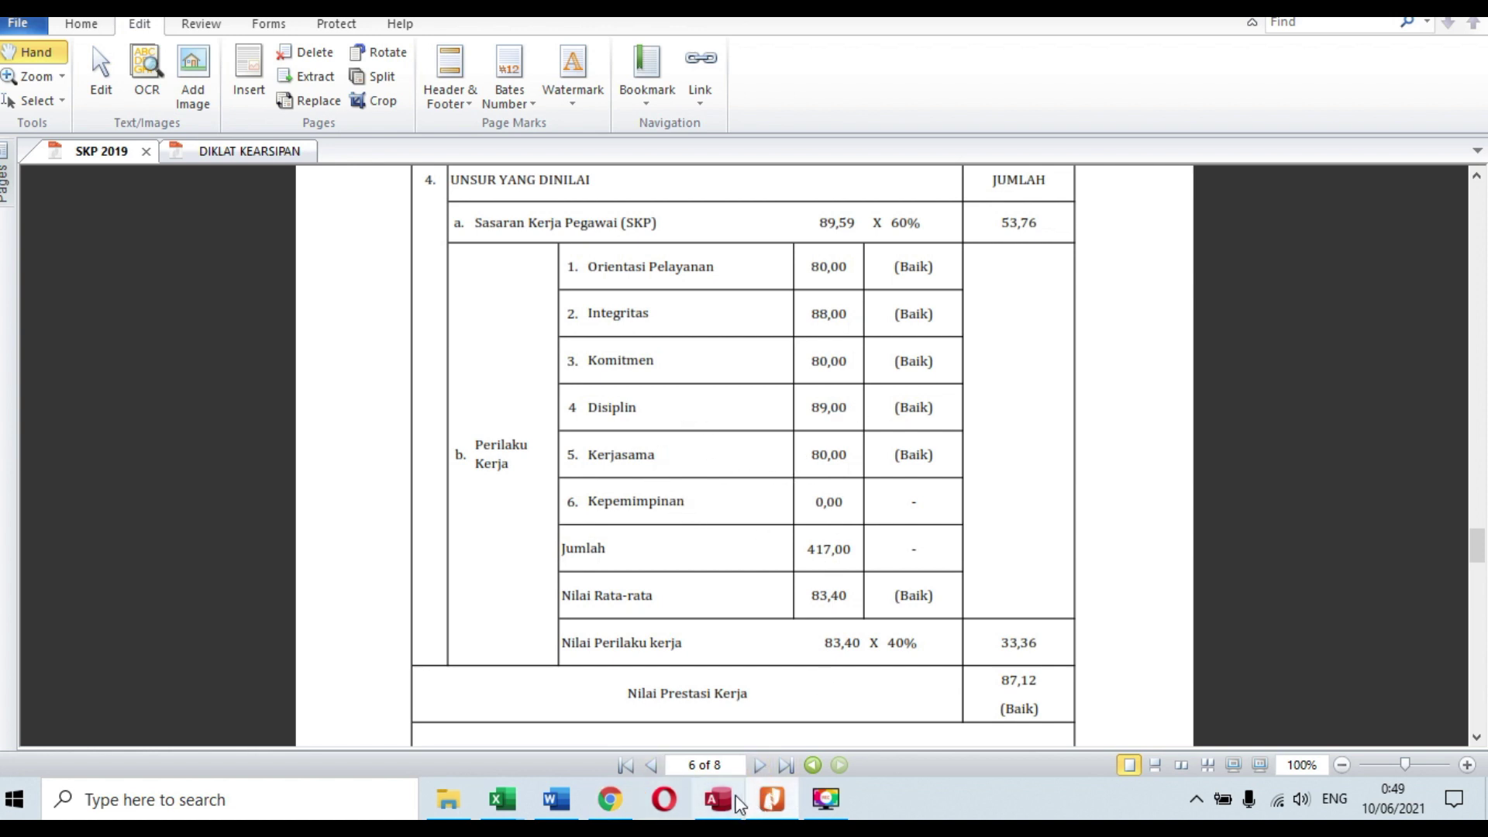
mouse_move(718, 798)
left_click(609, 798)
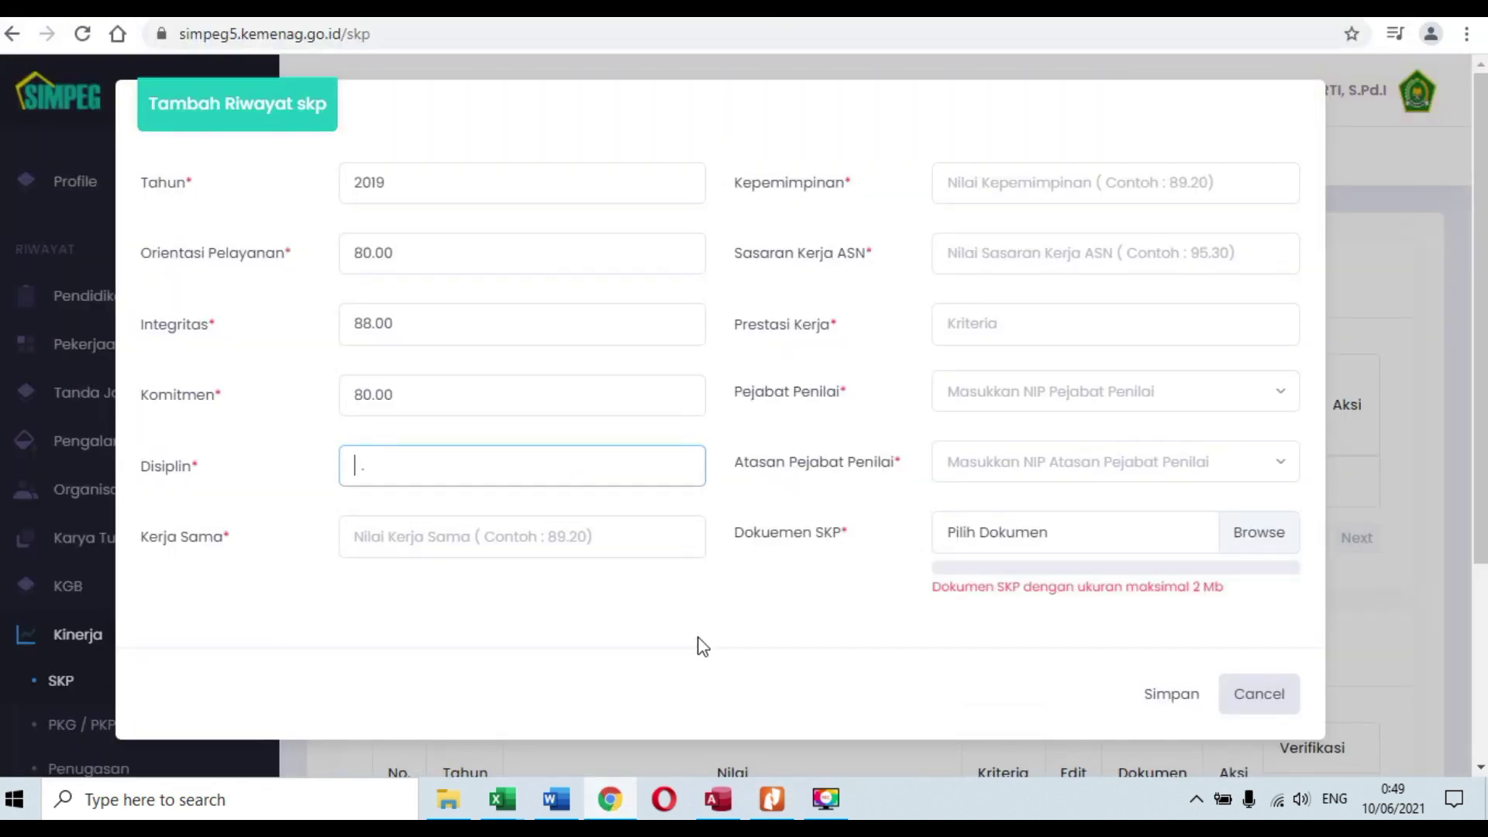
type("89.00")
Step: Enter Kerja Sama 80.00 after checking it in the PDF
left_click(541, 537)
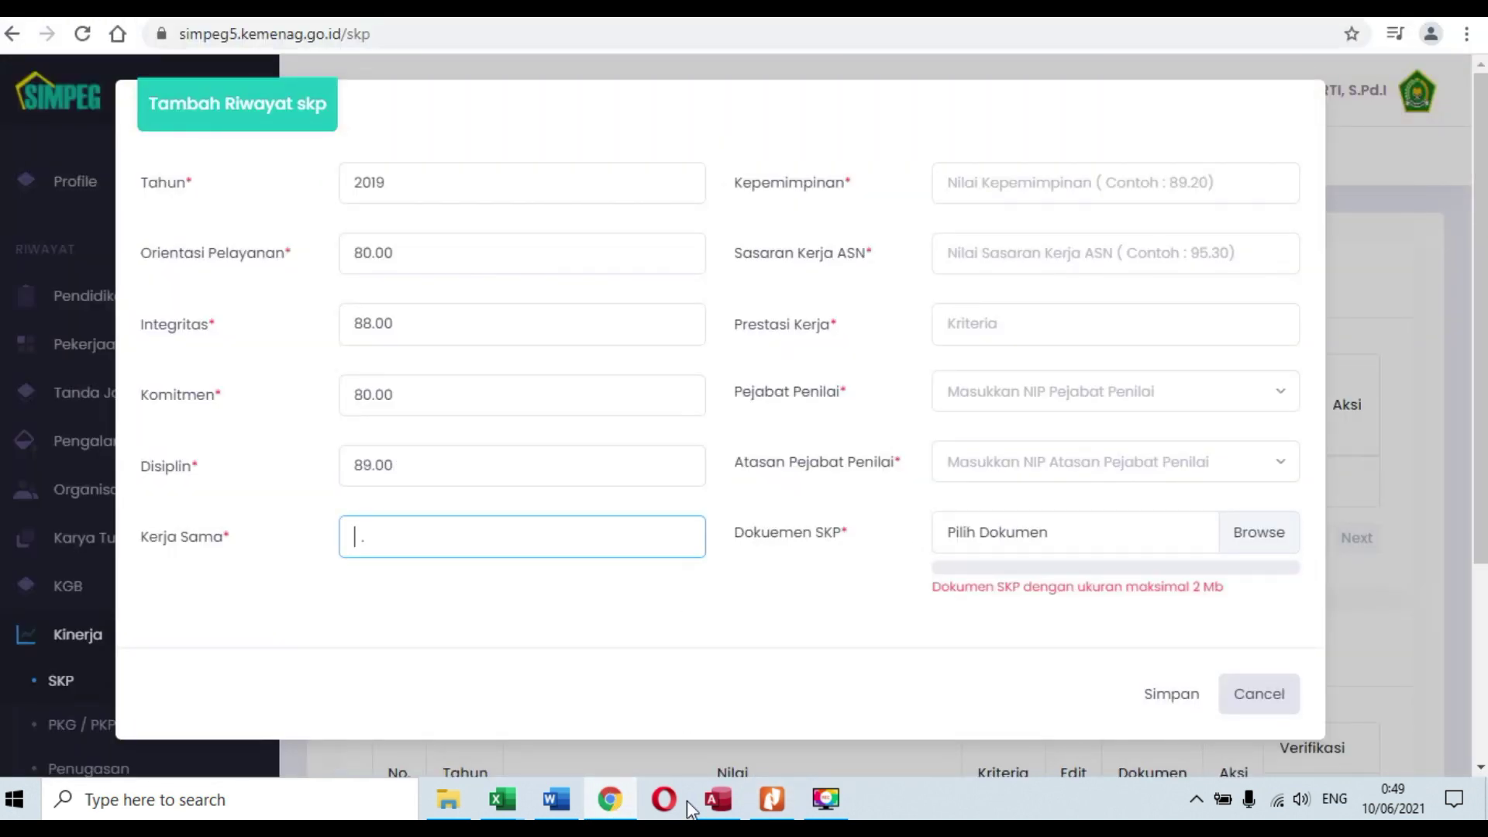
left_click(775, 799)
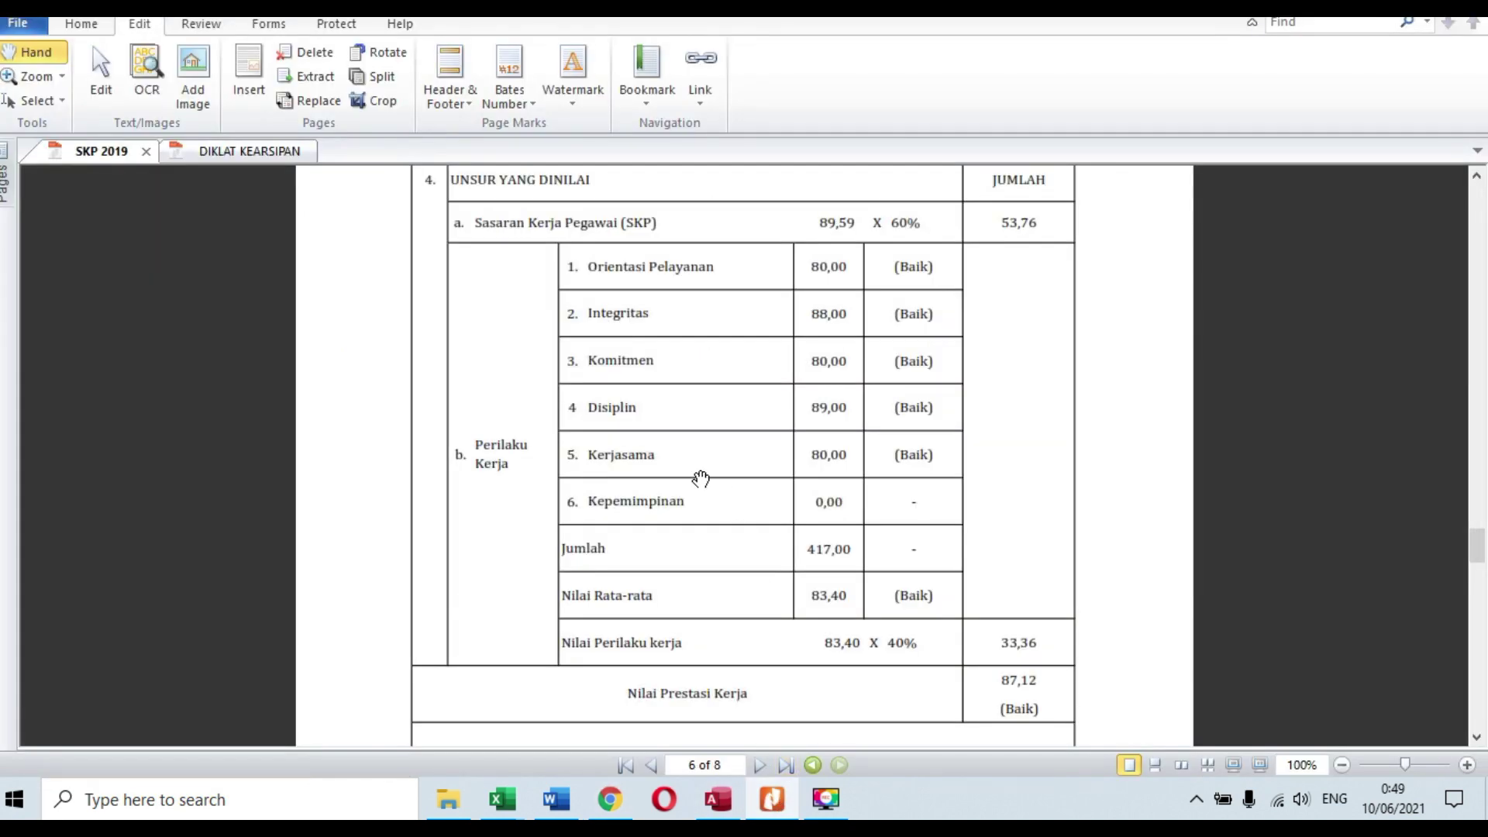
left_click(610, 800)
type("80.00")
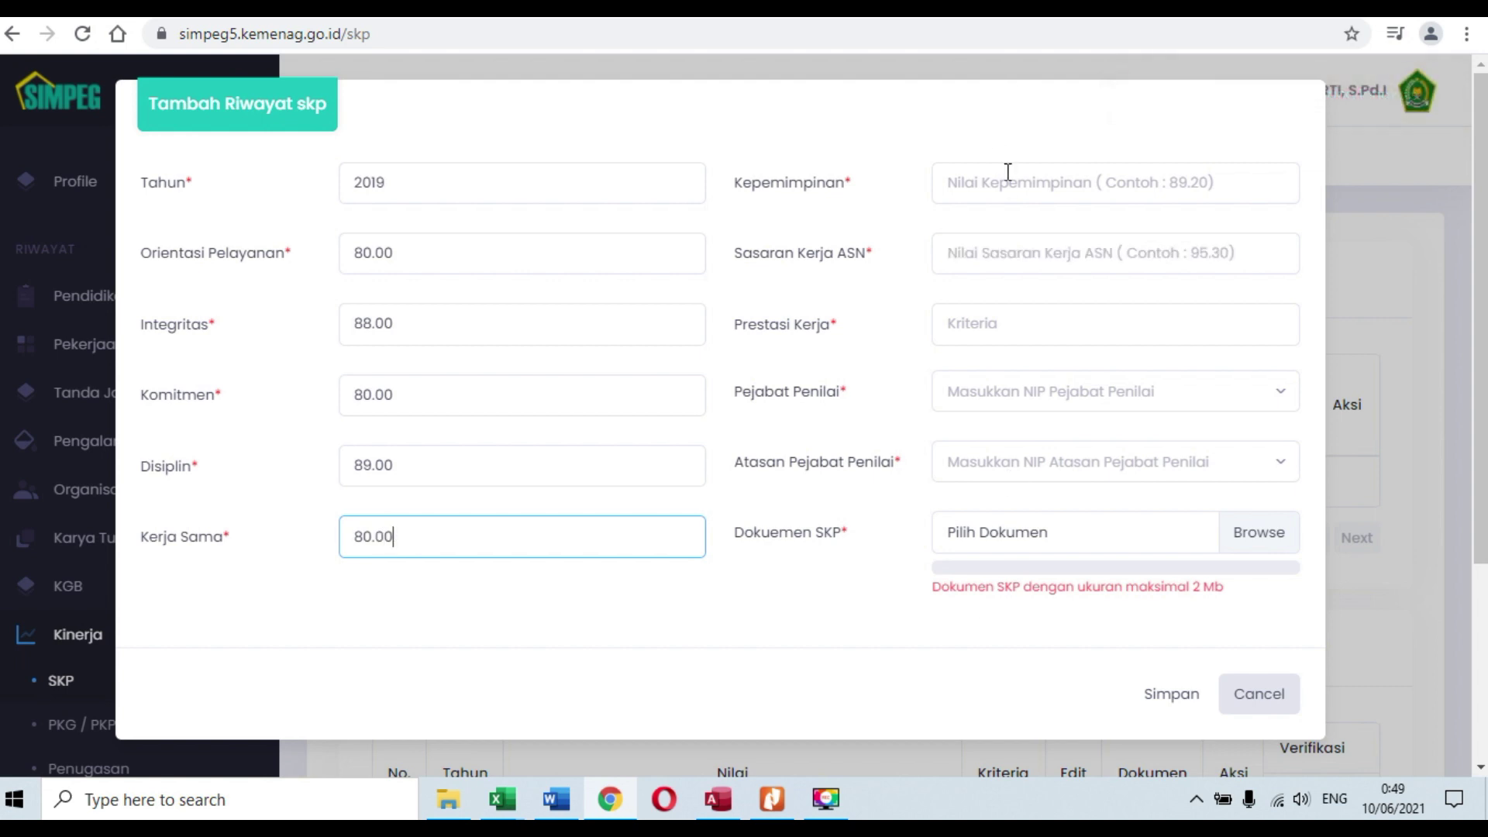
left_click(1028, 185)
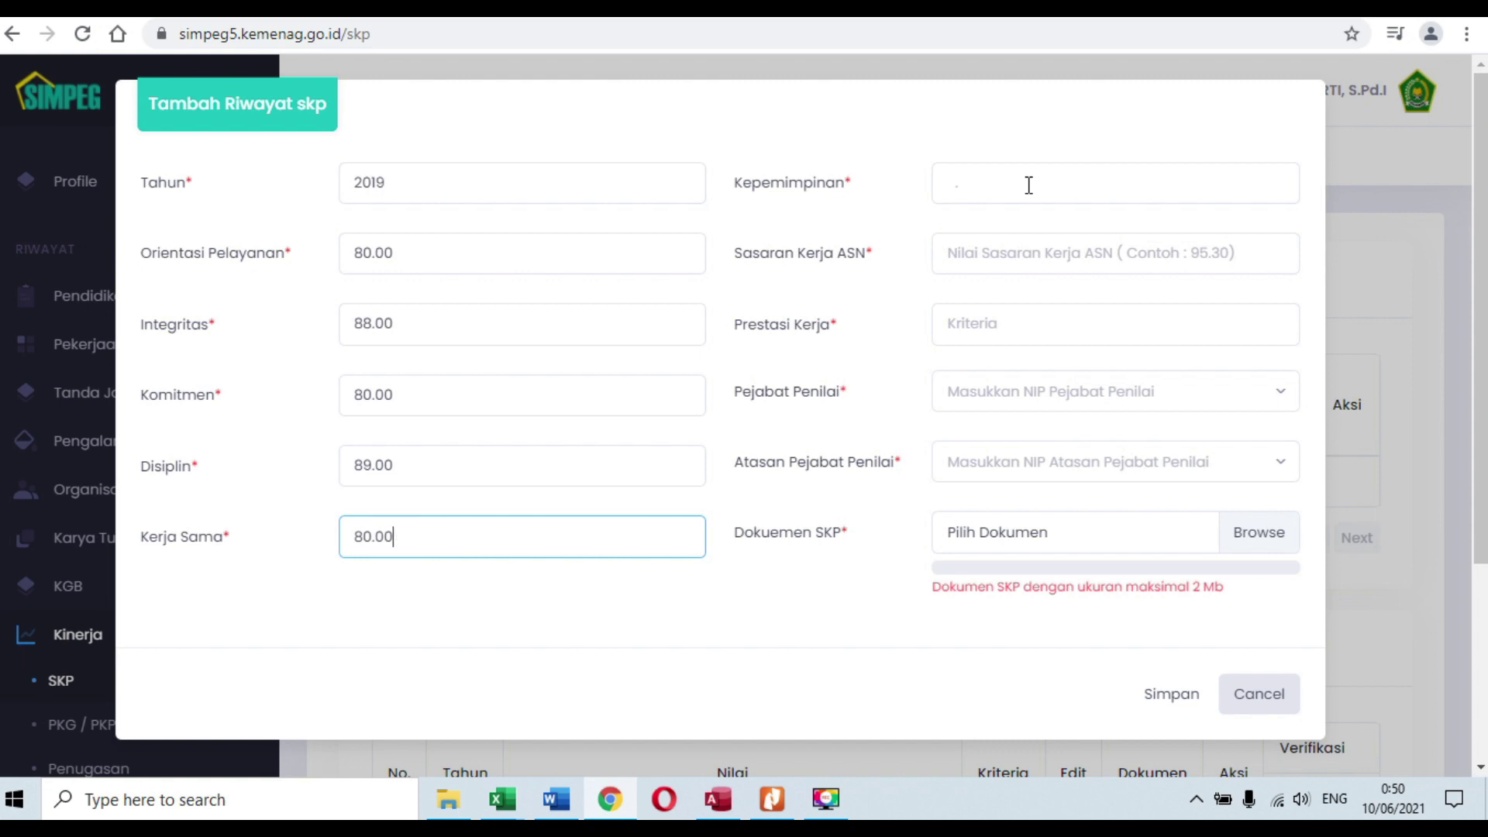
left_click(1029, 185)
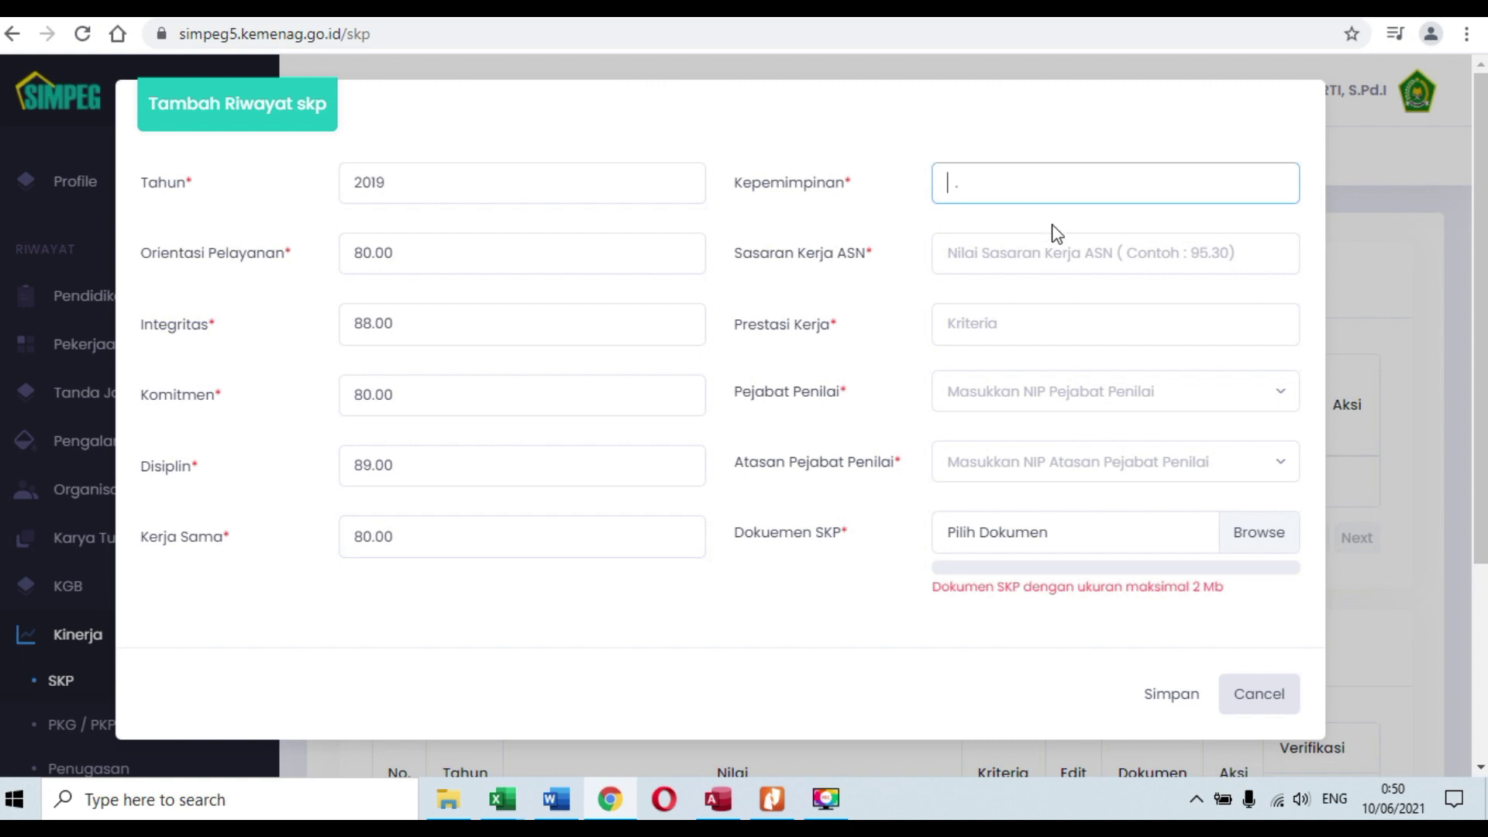
left_click(1107, 264)
left_click(1277, 261)
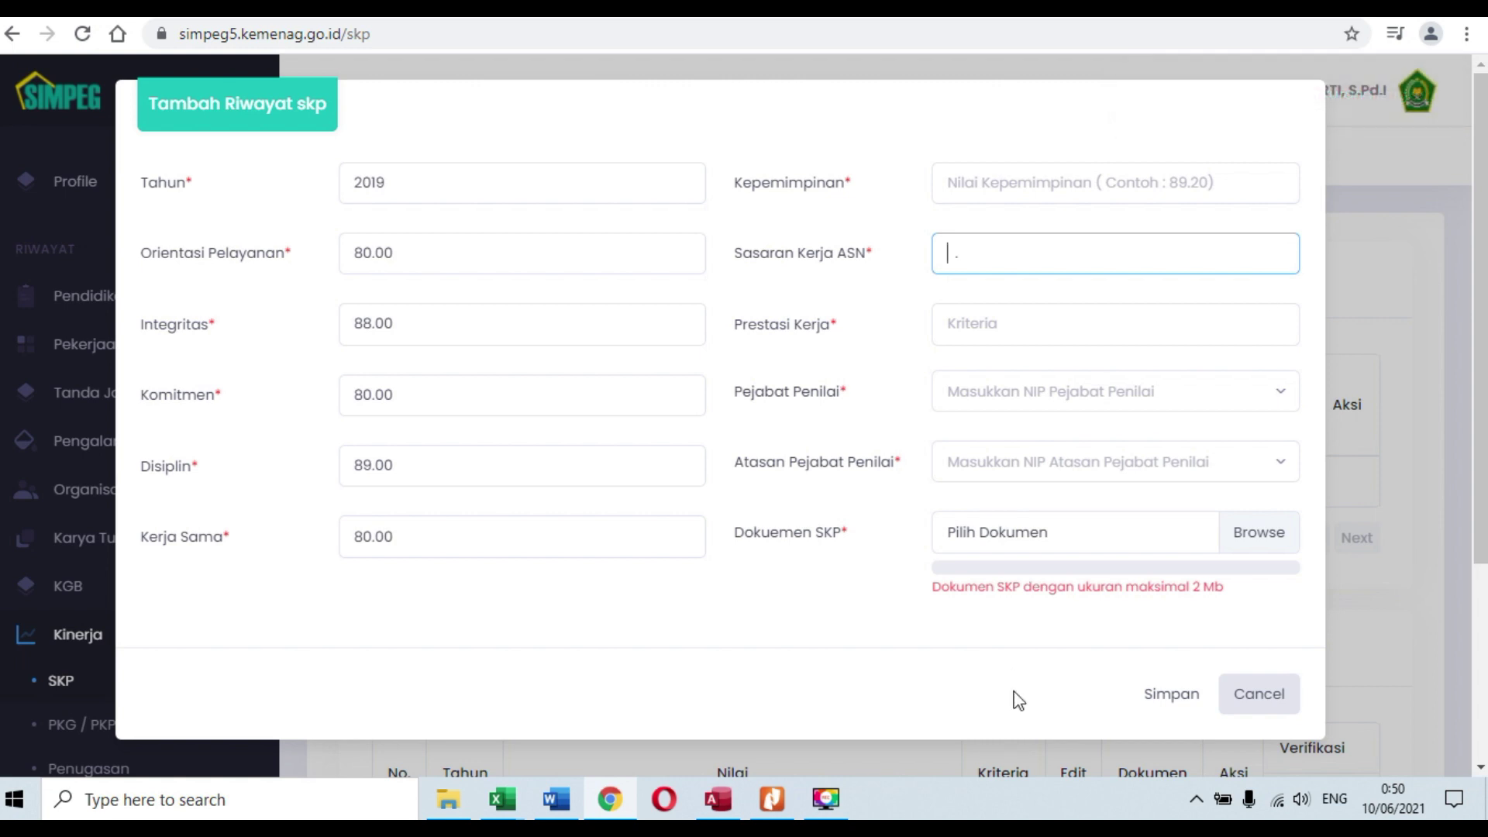
Step: Enter 53.76 as Sasaran Kerja ASN from the SKP 2019 PDF, then recheck the PDF
left_click(772, 799)
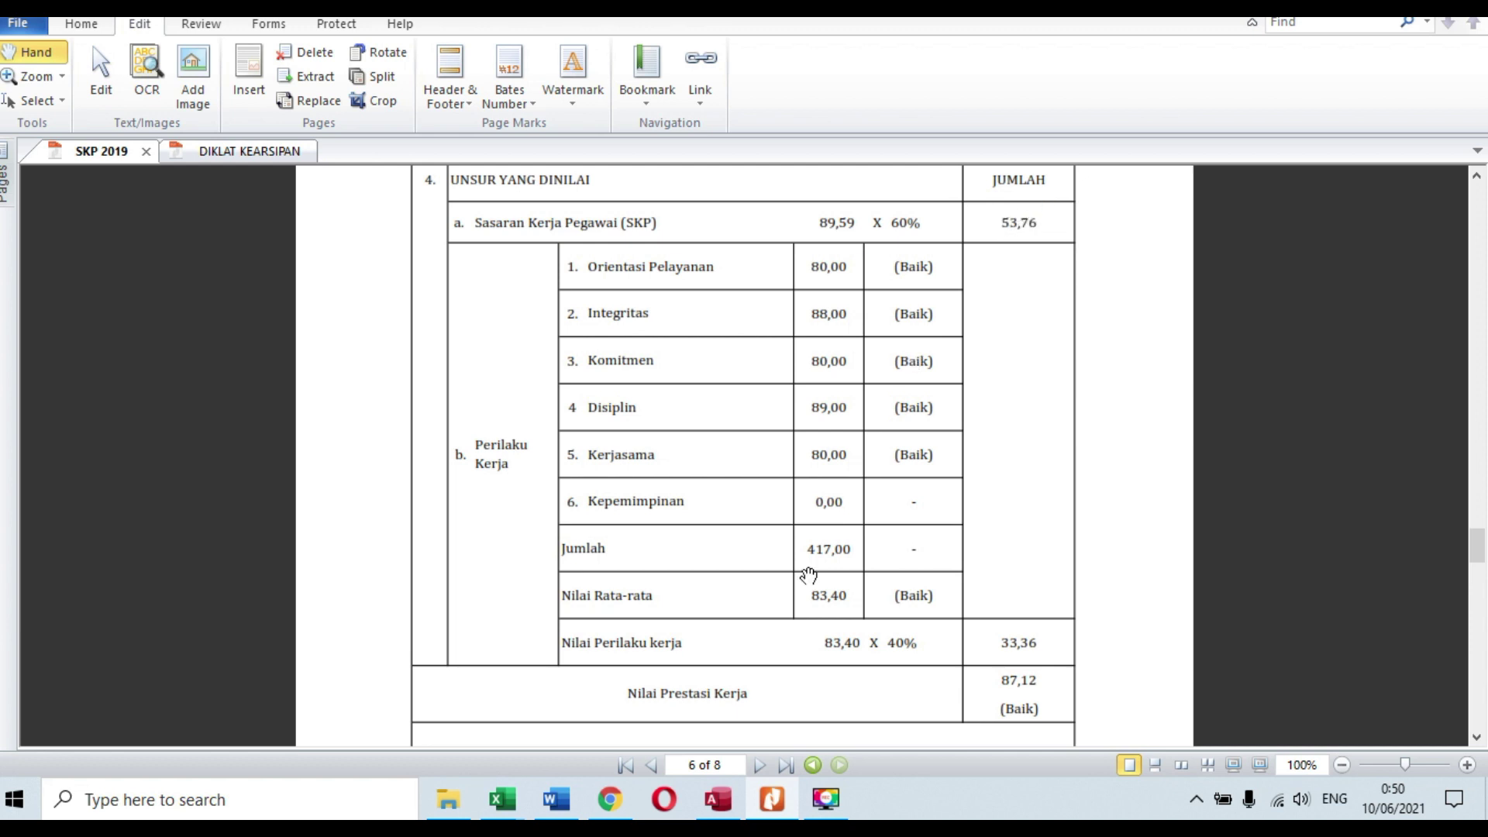
mouse_move(771, 812)
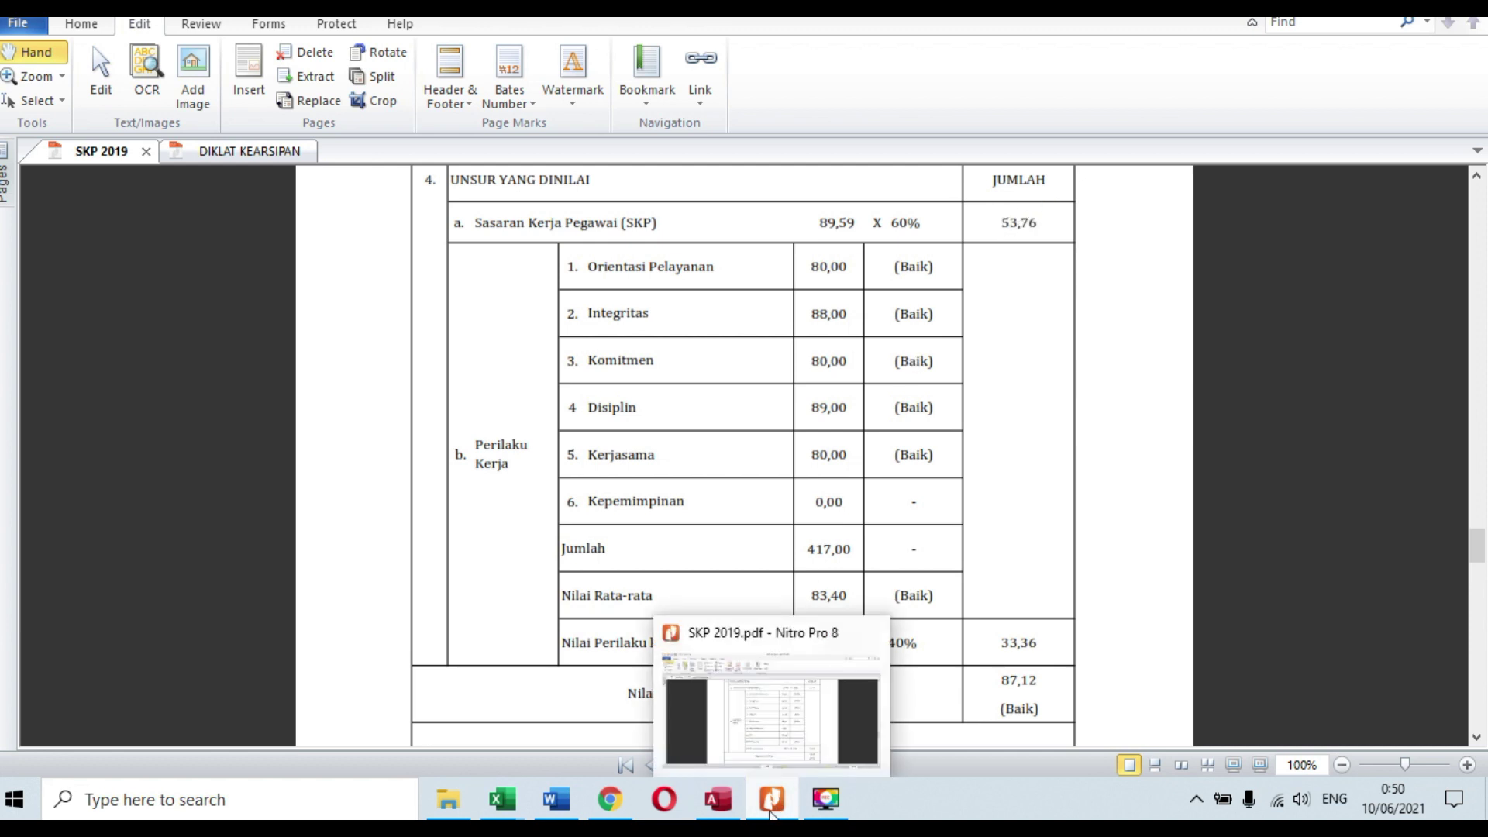
left_click(610, 798)
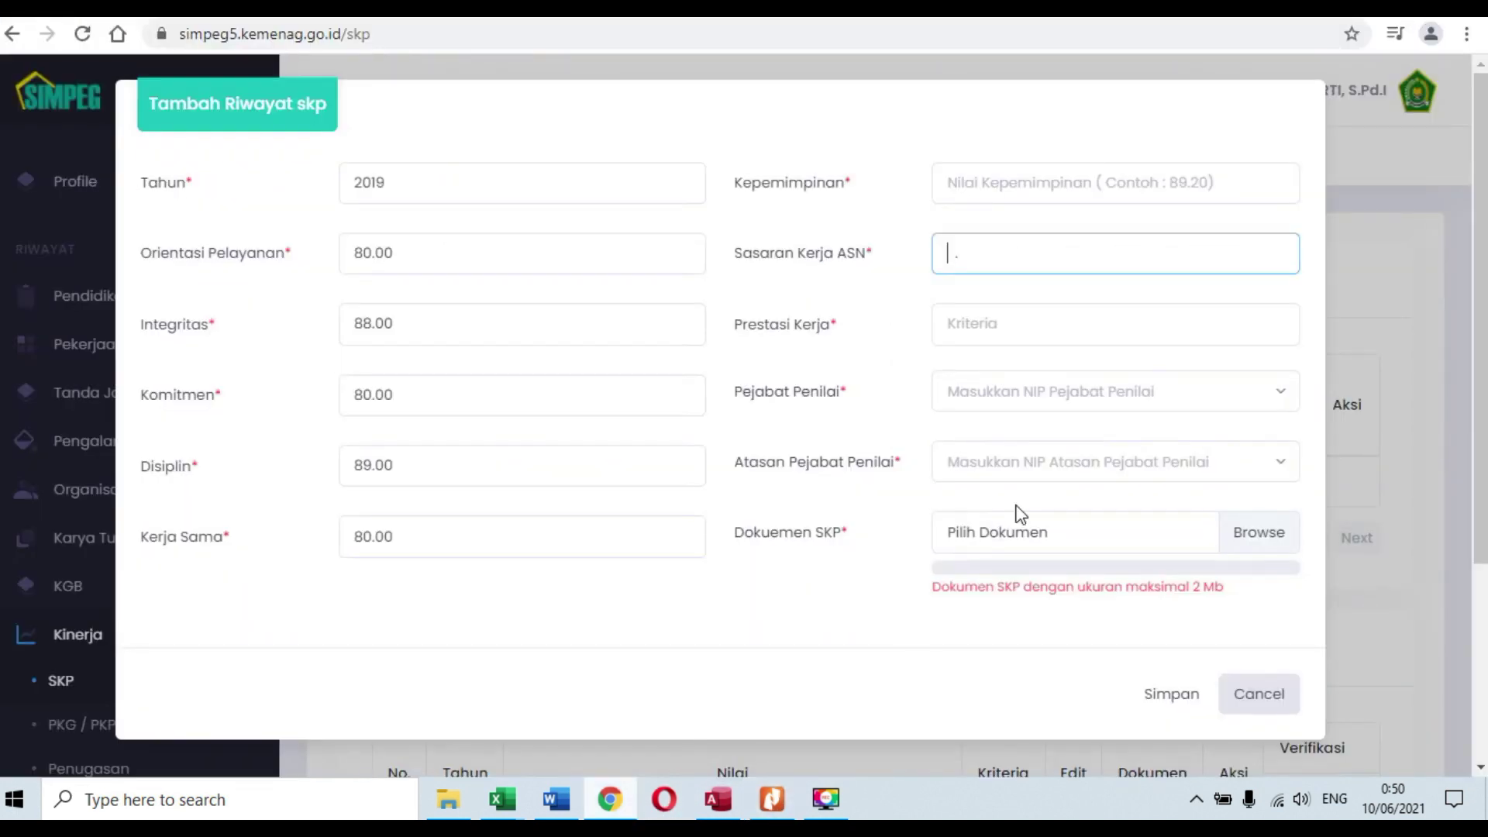
type("53.76")
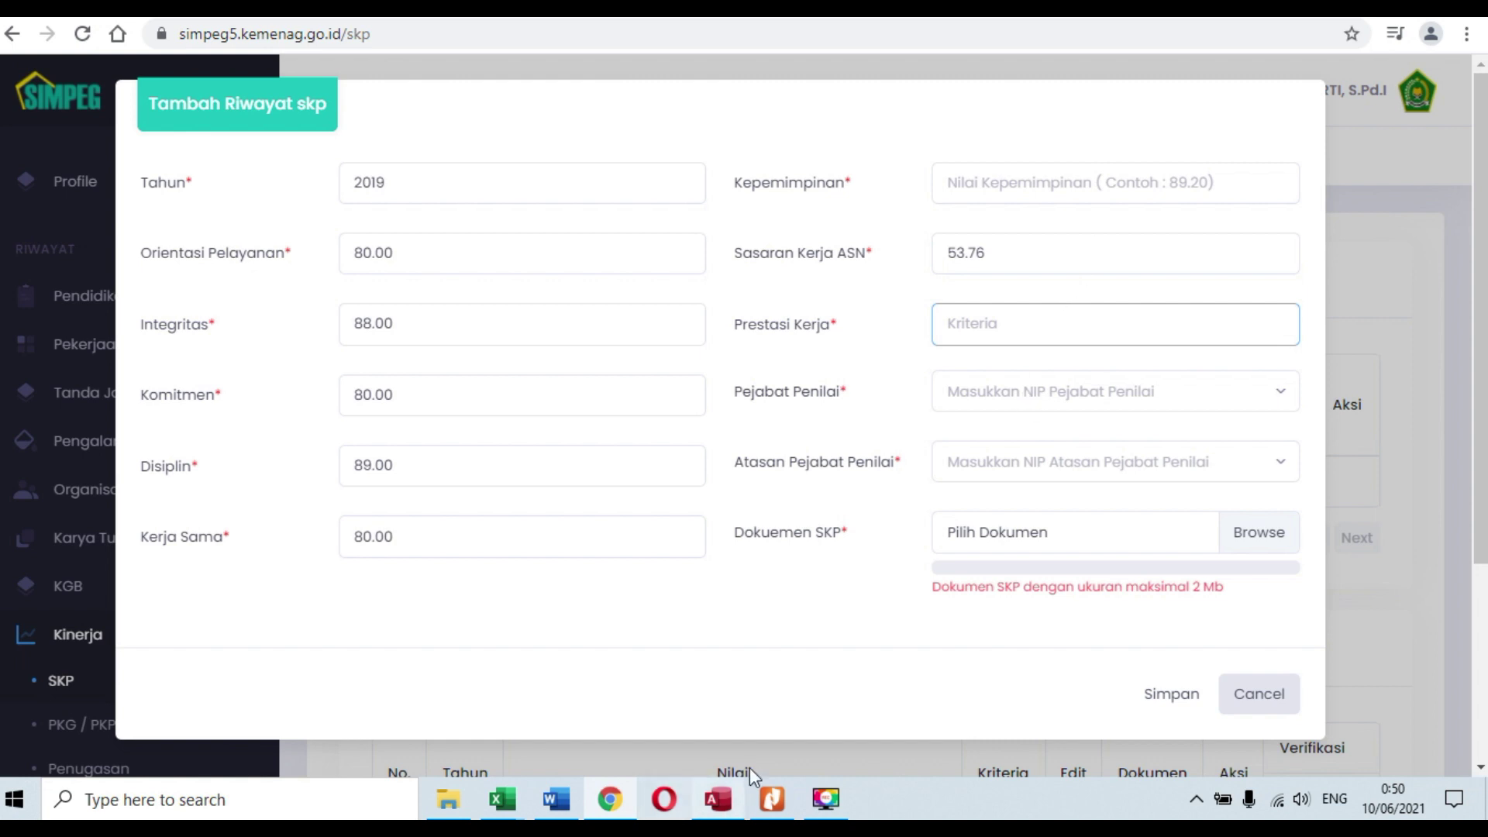
mouse_move(771, 798)
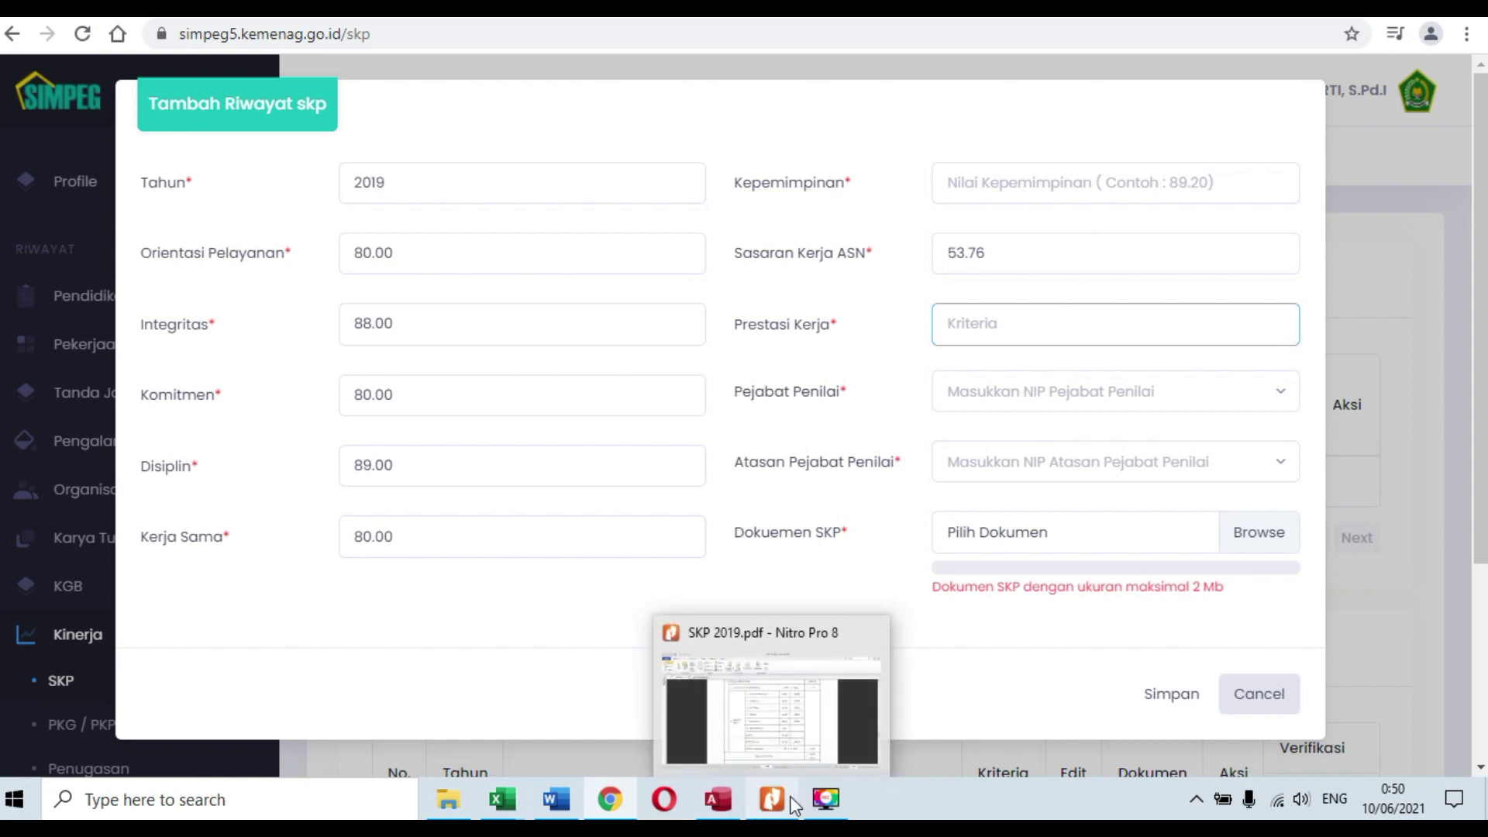
left_click(807, 744)
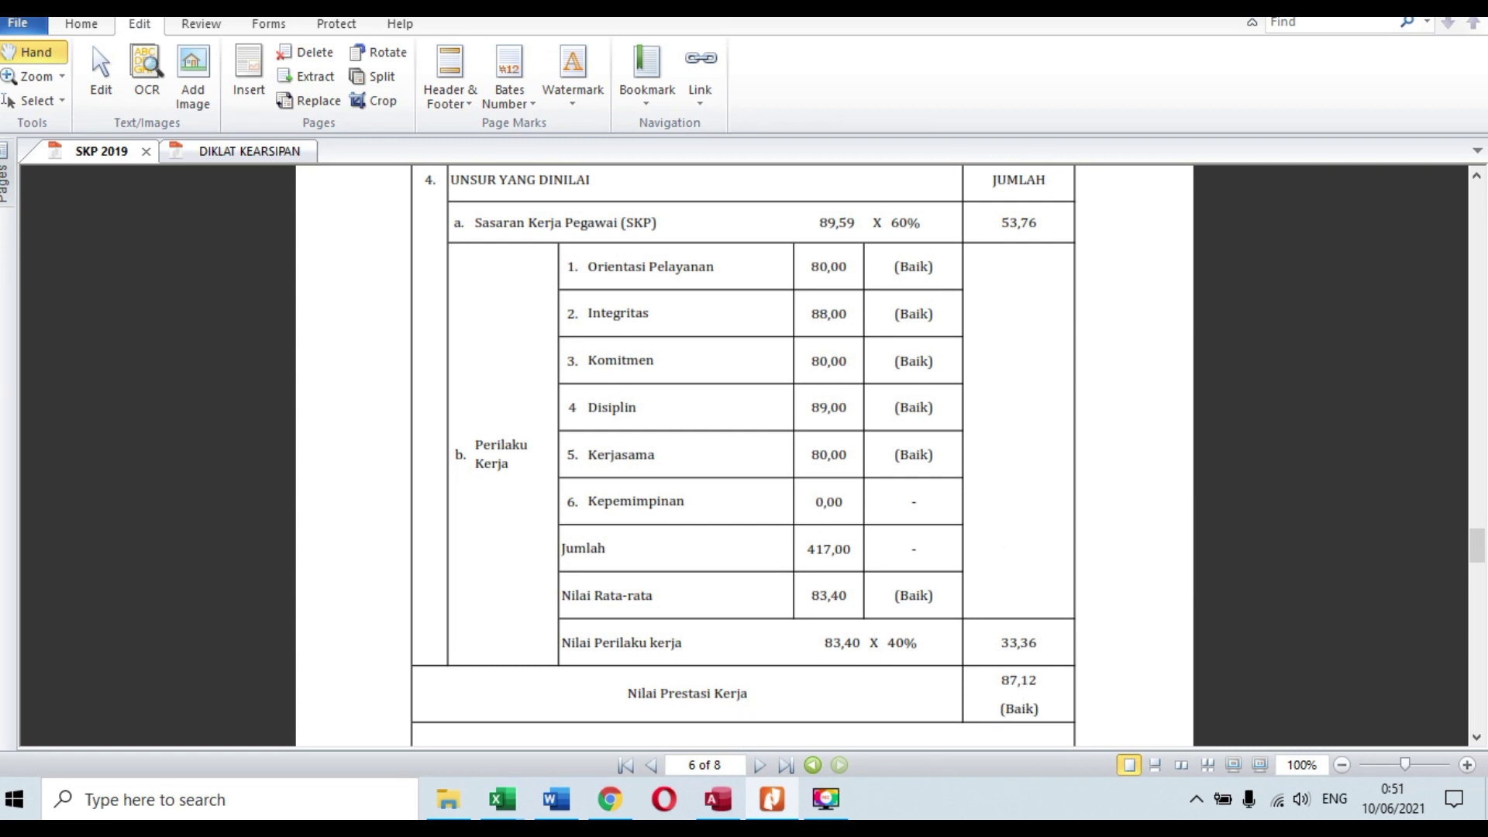
left_click(771, 806)
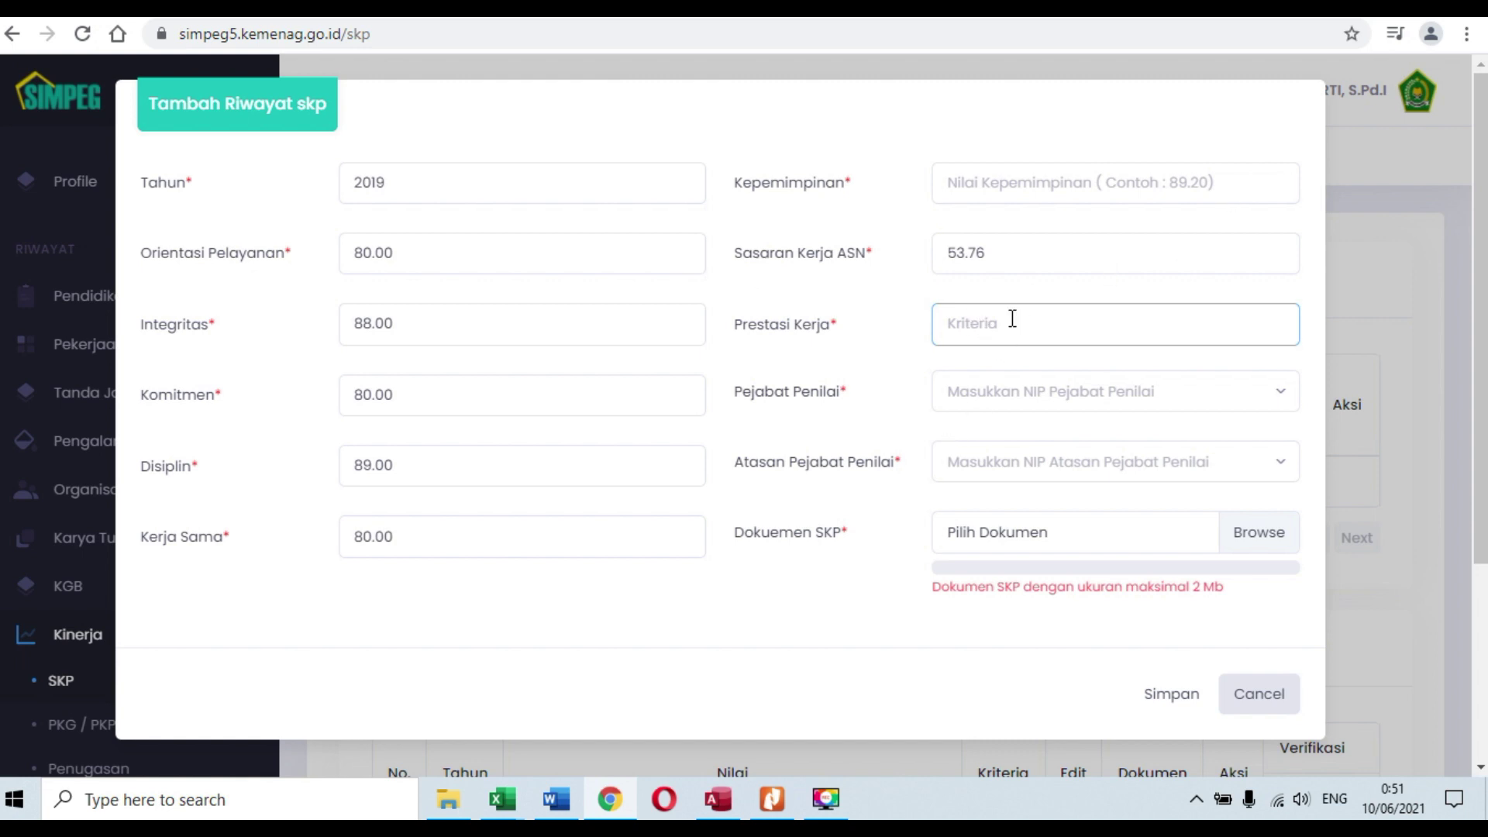
Step: Open the Pejabat Penilai search and start typing the appraising official's NIP from the PDF
left_click(959, 404)
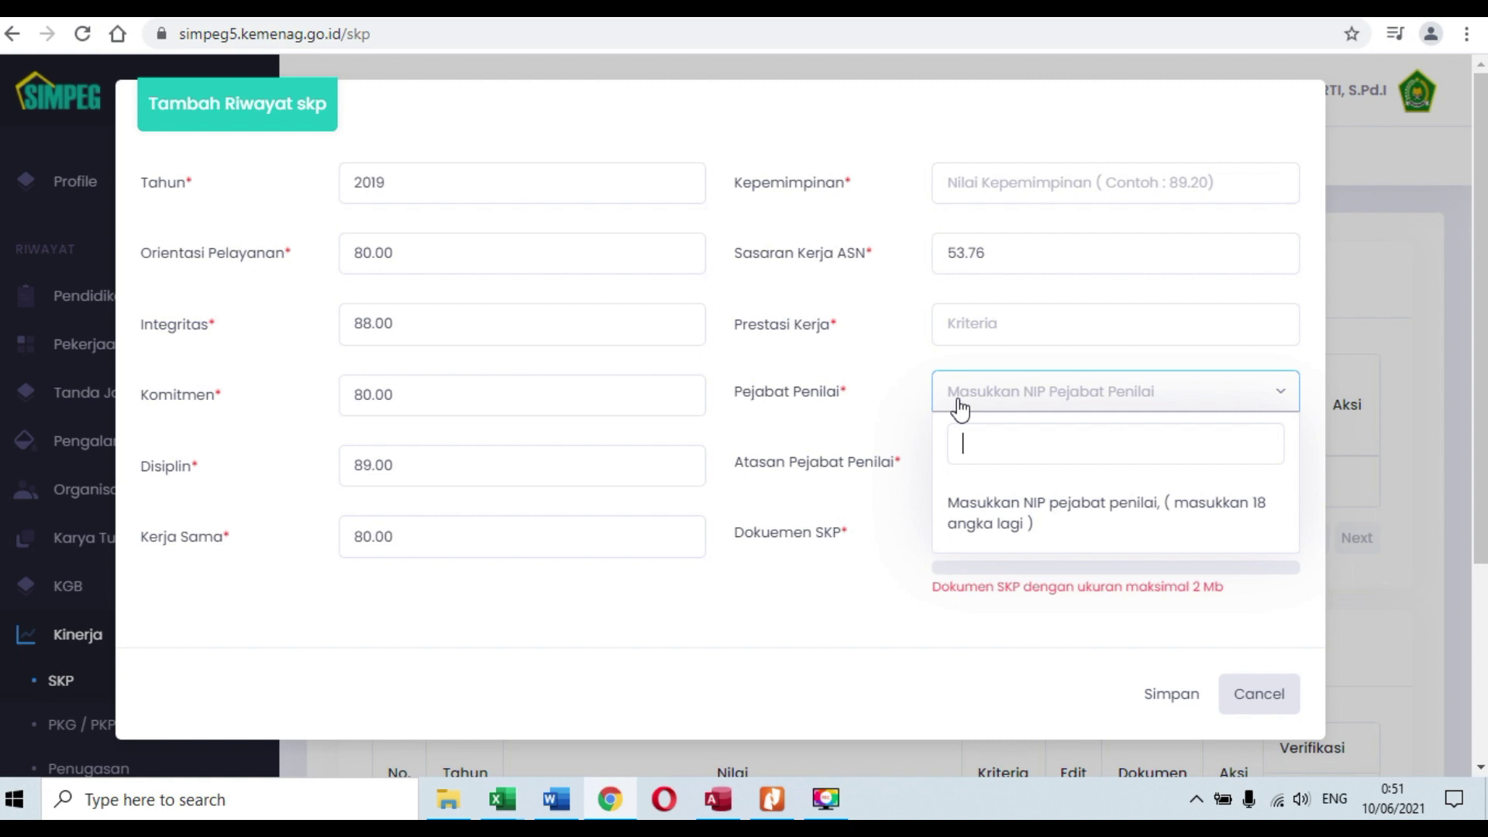
left_click(772, 798)
scroll(738, 545, "up", 10)
scroll(739, 543, "down", 3)
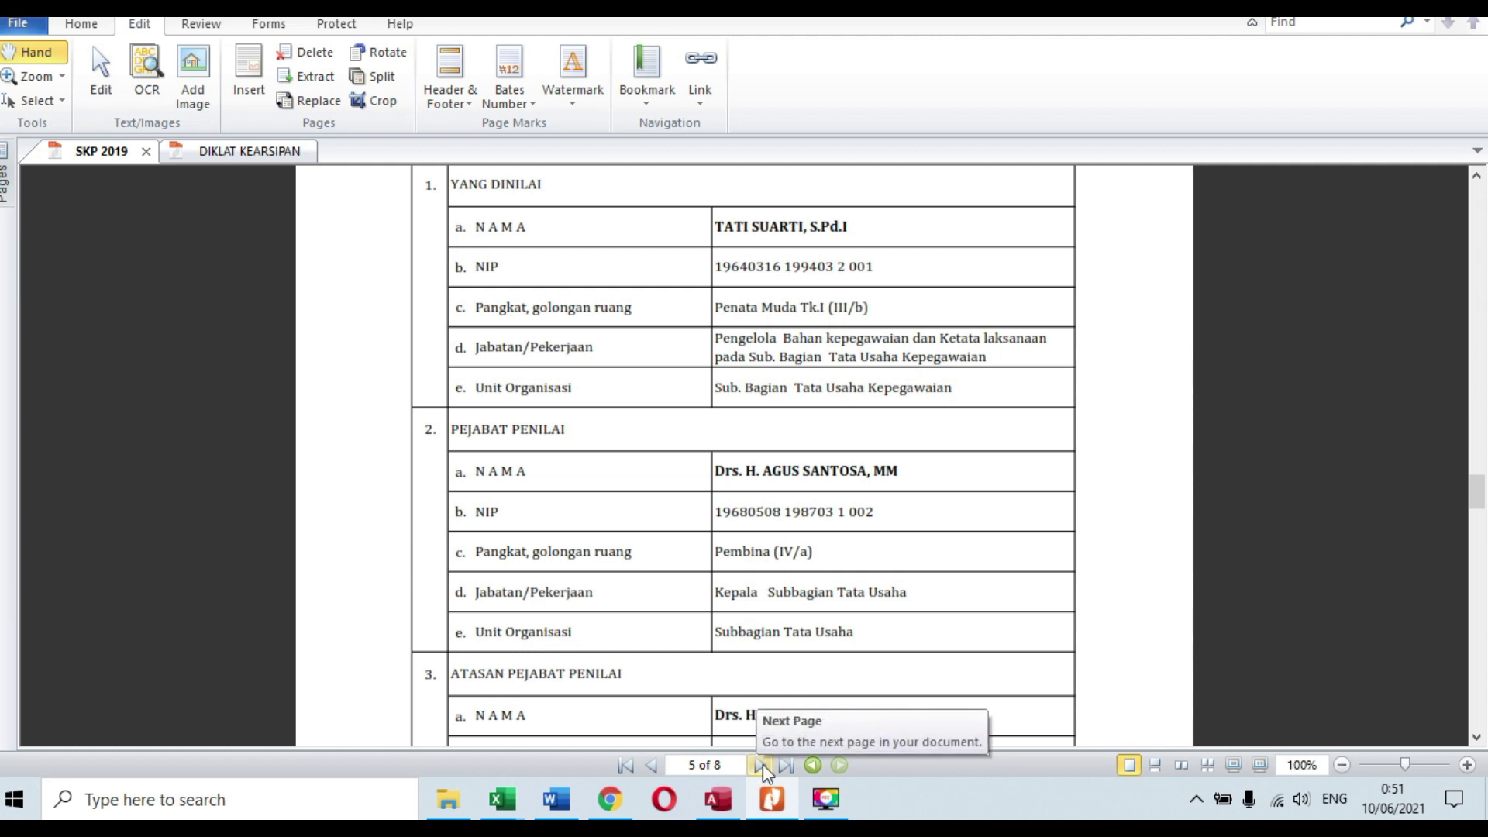
left_click(770, 802)
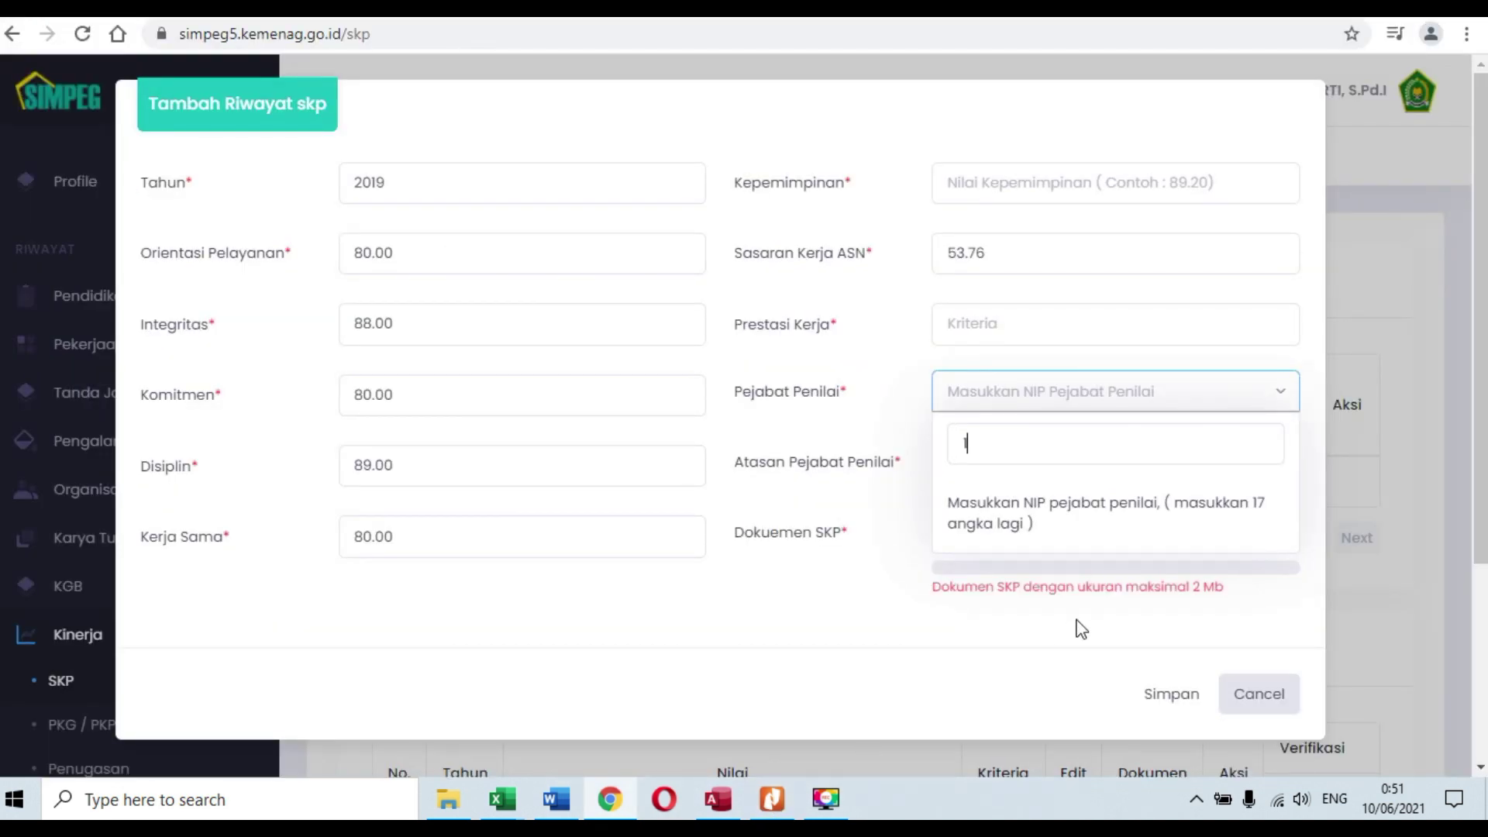
left_click(773, 803)
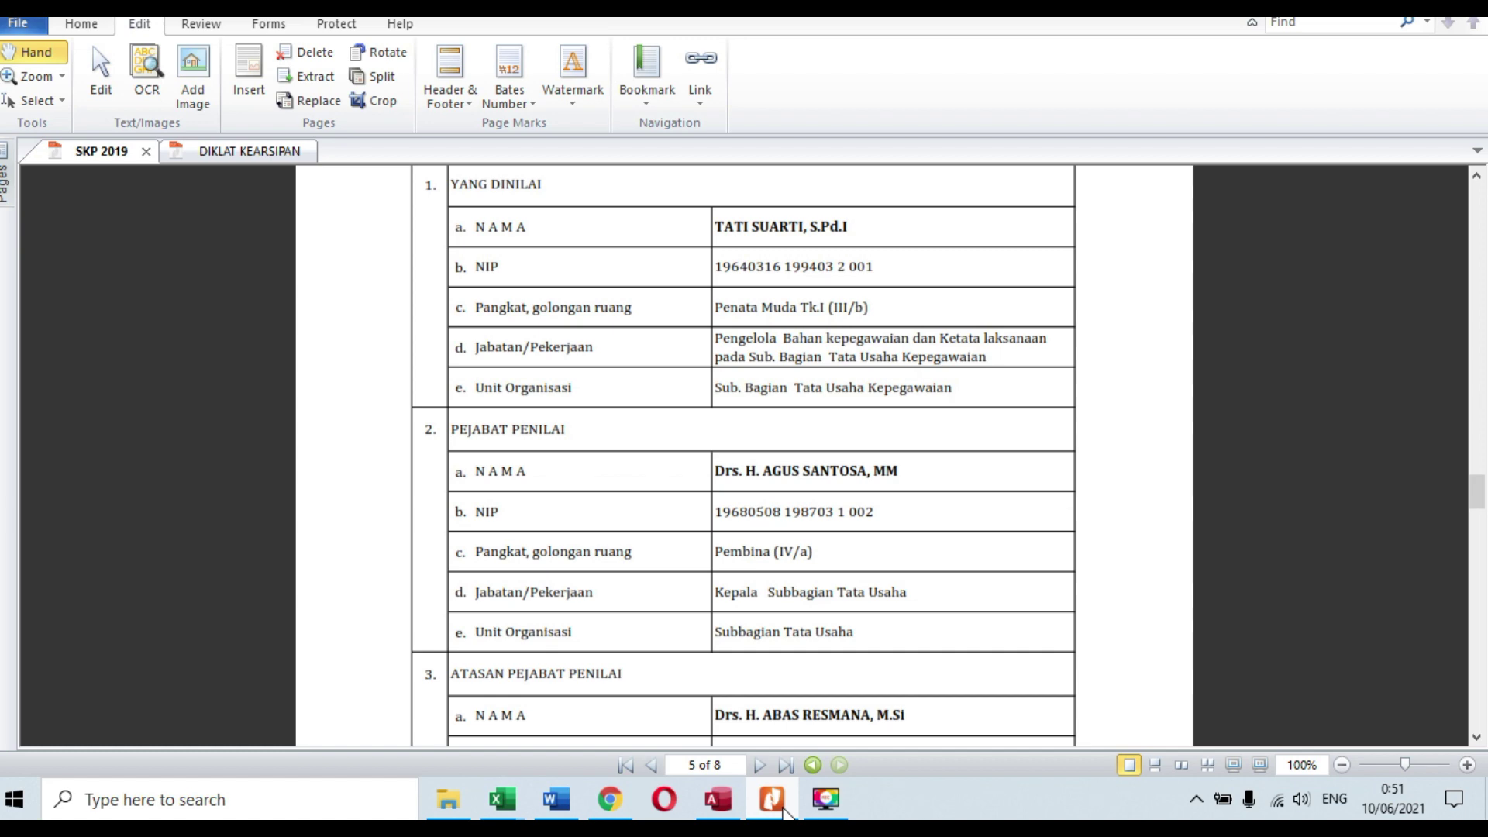
left_click(782, 810)
left_click(783, 810)
left_click(783, 810)
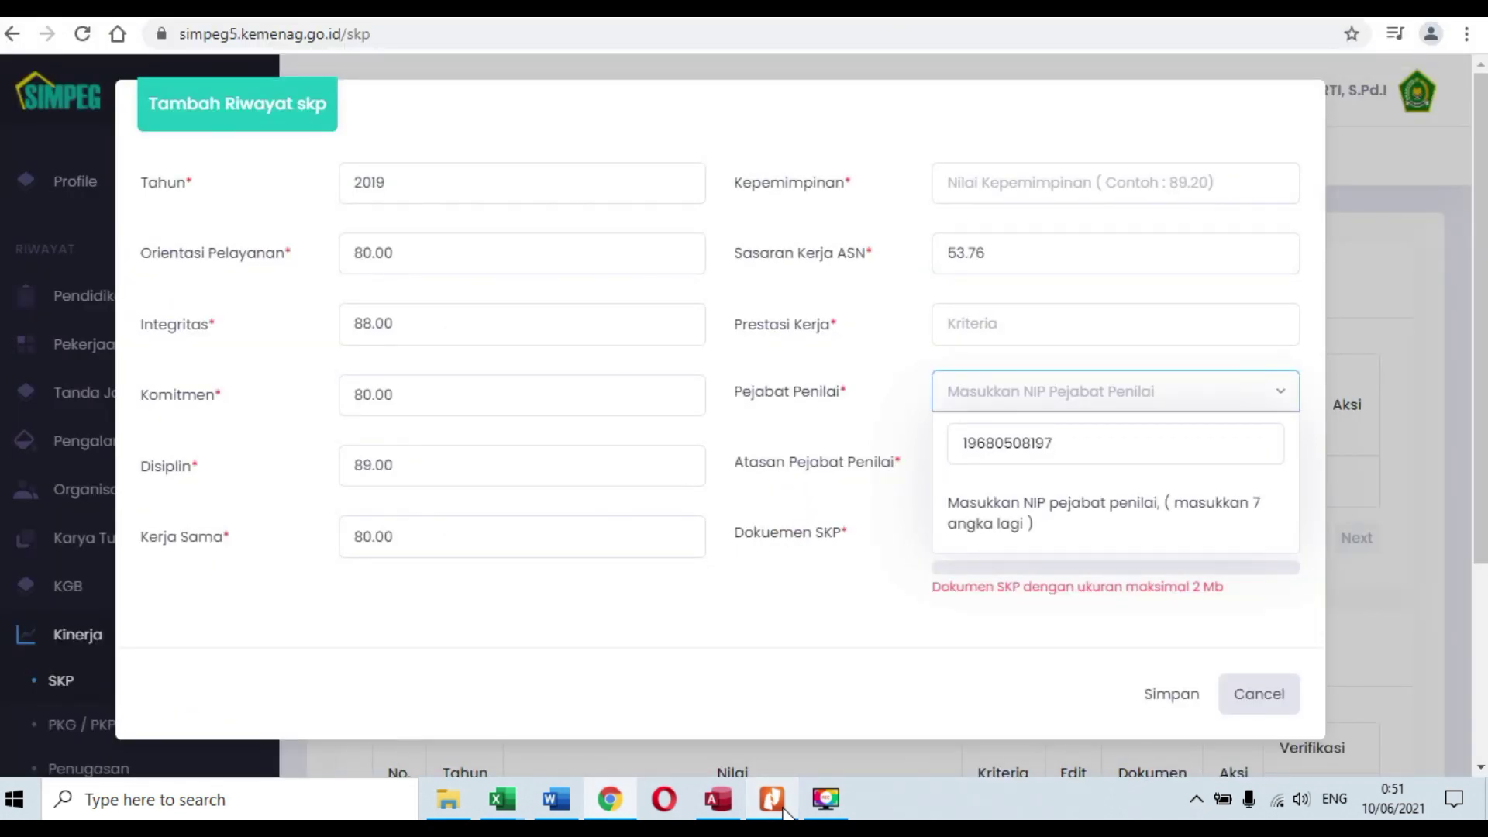
Step: Finish the NIP, fixing typos, and select the Kepala Sub Bagian Tata Usaha as Pejabat Penilai
left_click(609, 800)
left_click(607, 797)
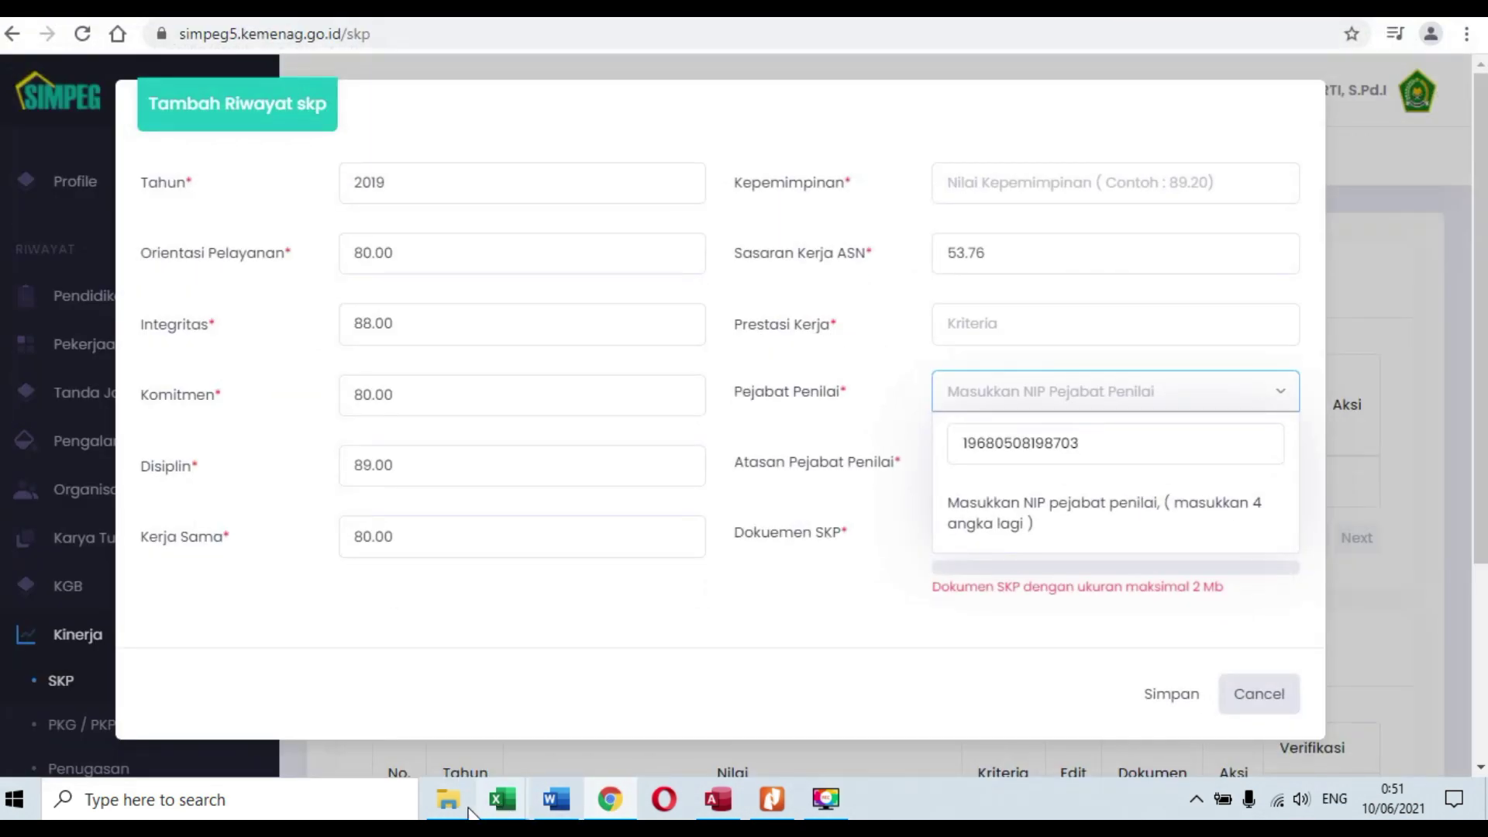
left_click(775, 814)
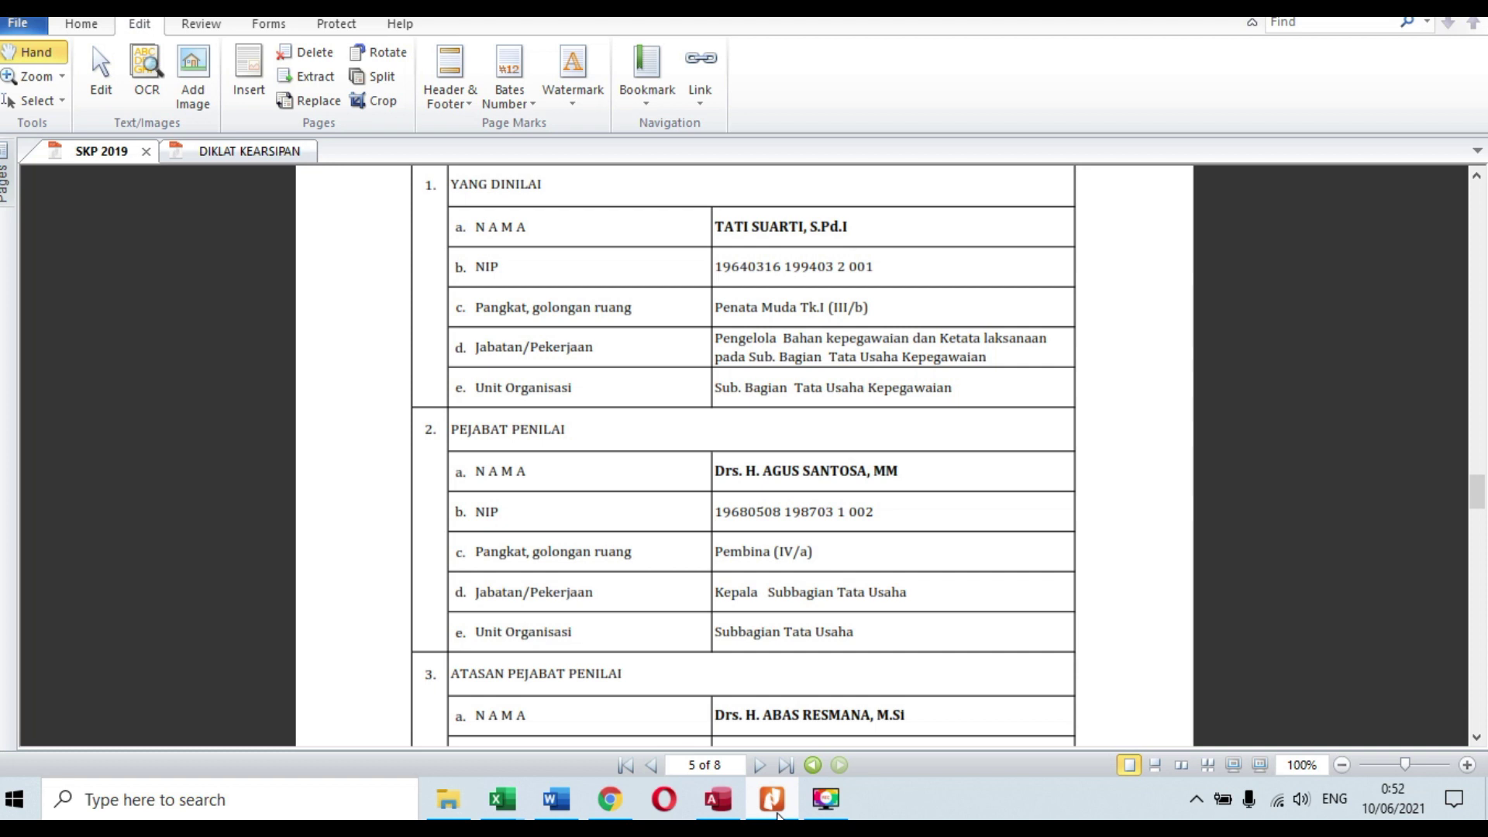
left_click(775, 810)
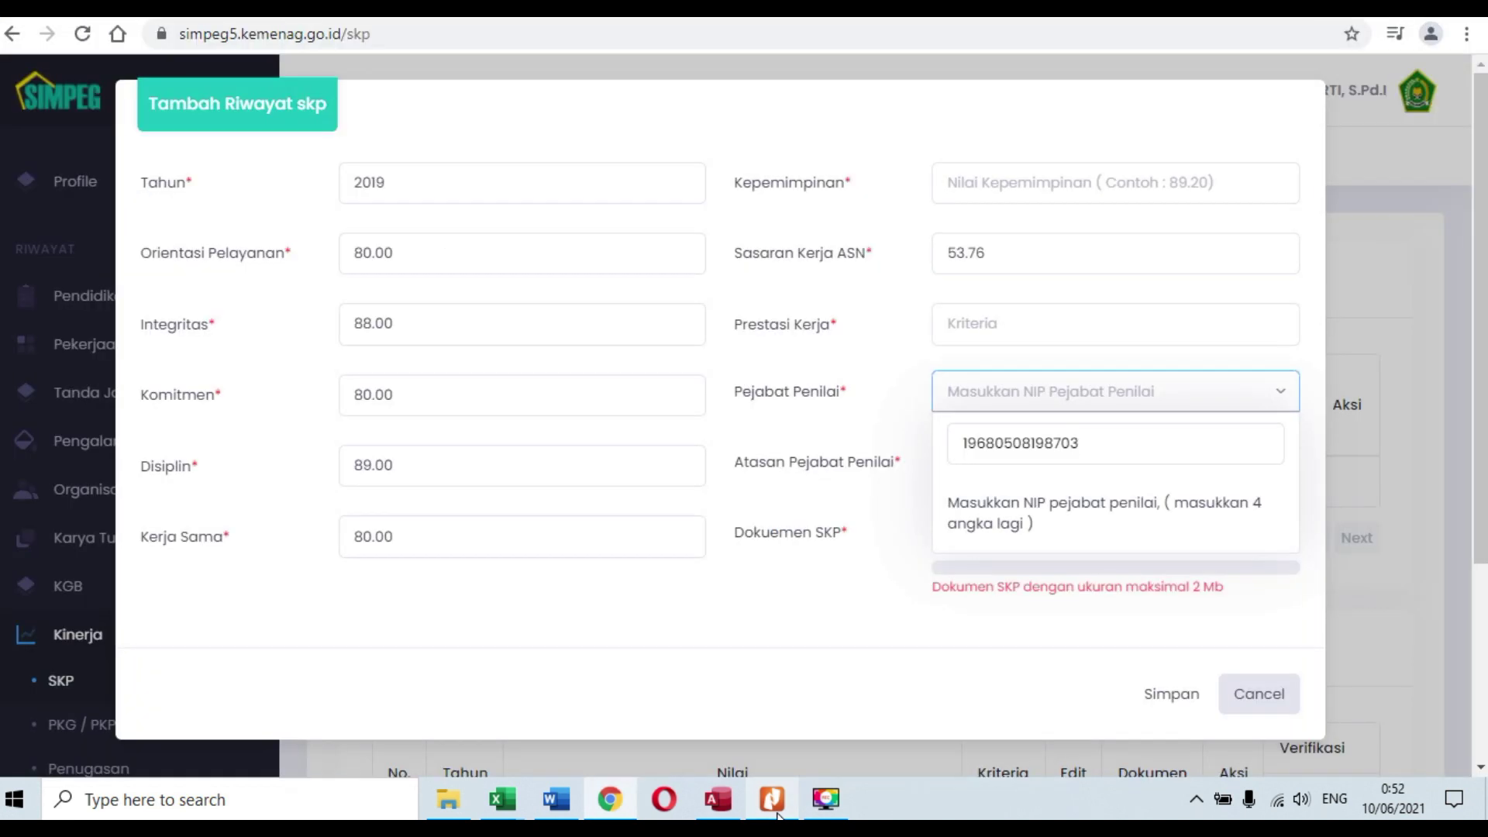
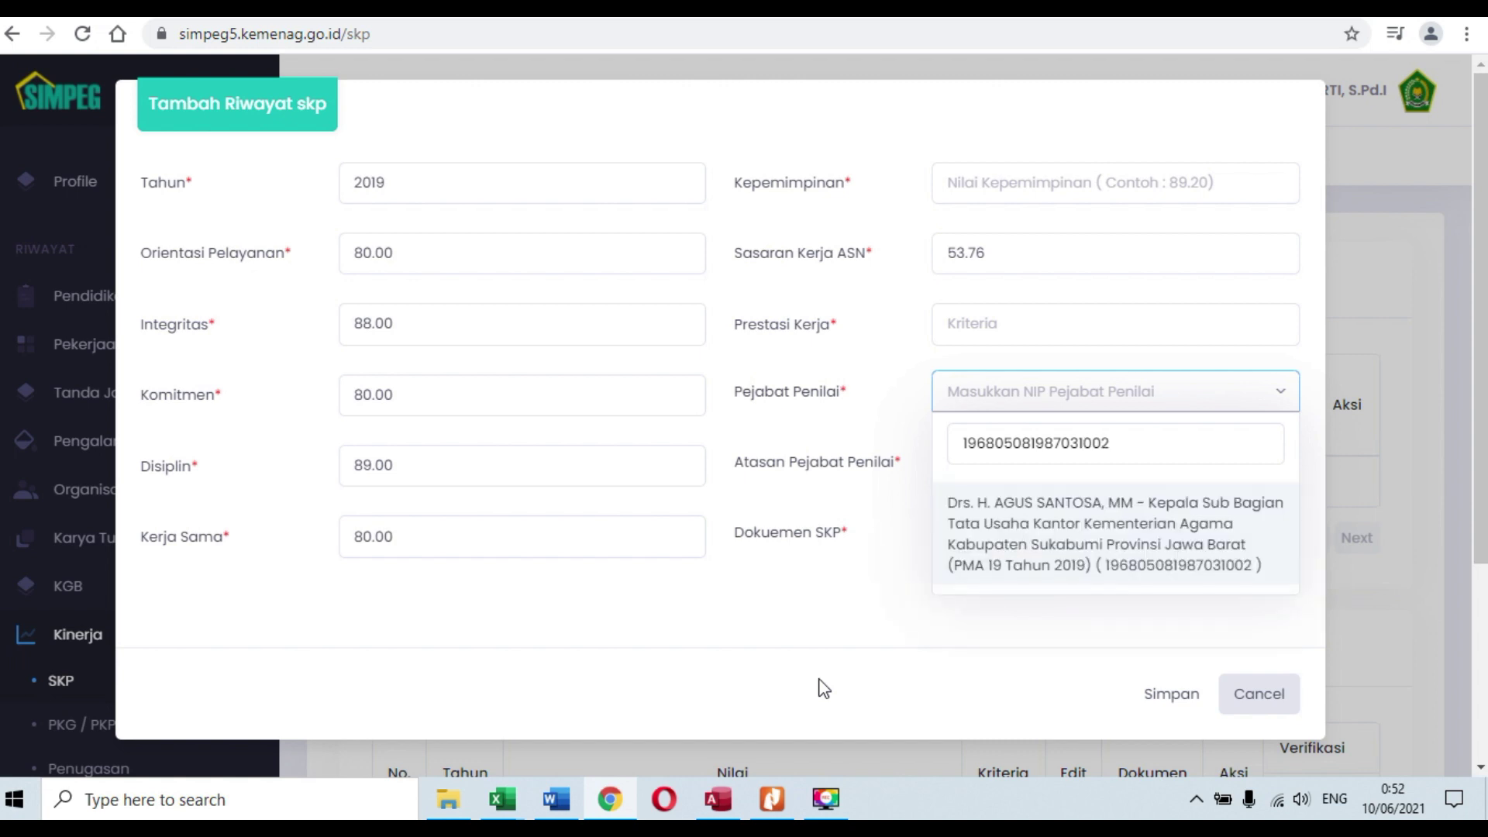
left_click(1110, 548)
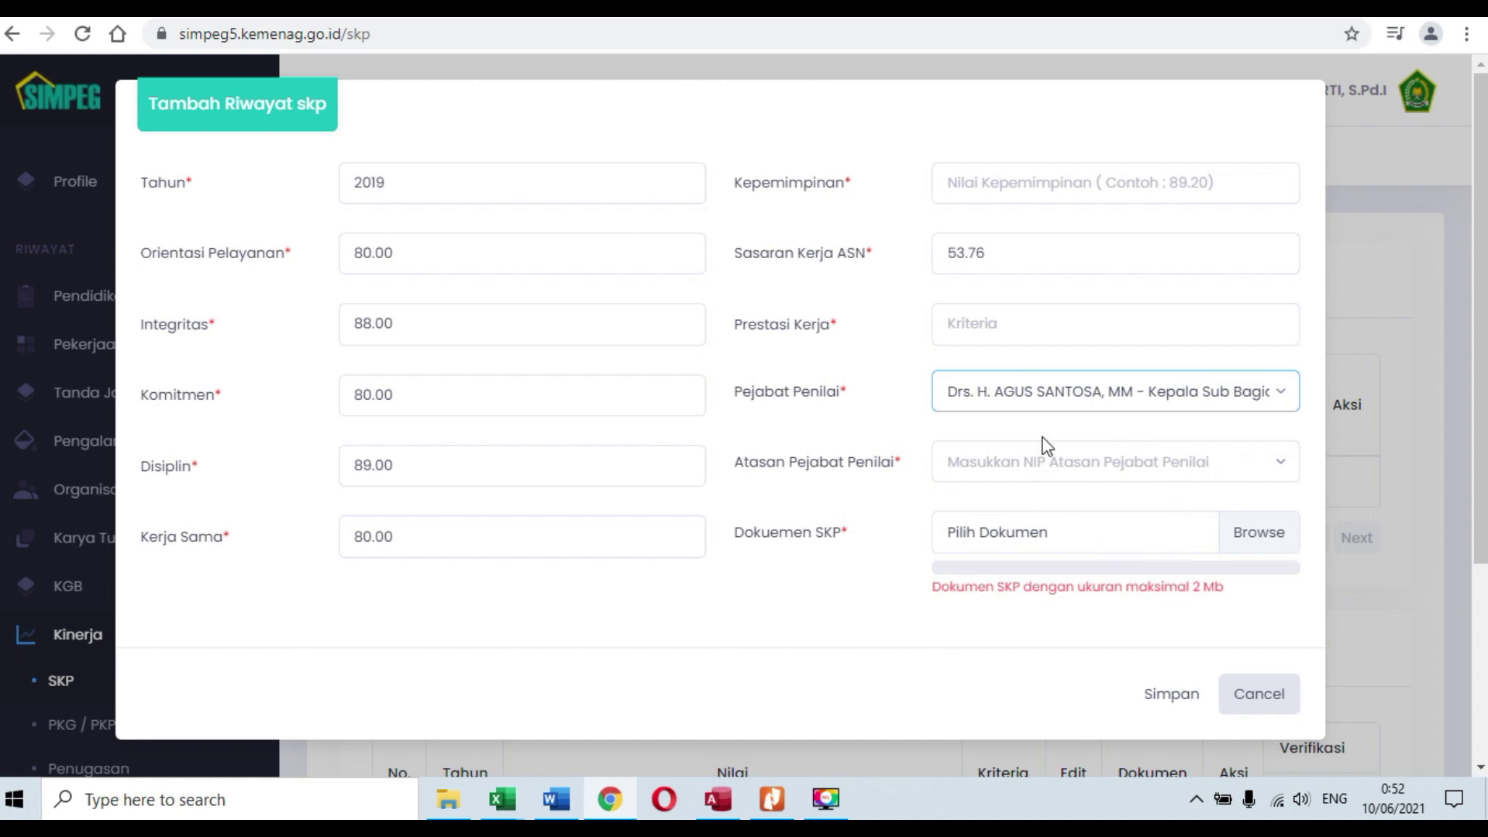
Step: Open the Atasan Pejabat Penilai search and start typing the supervisor's NIP from the PDF
left_click(1075, 474)
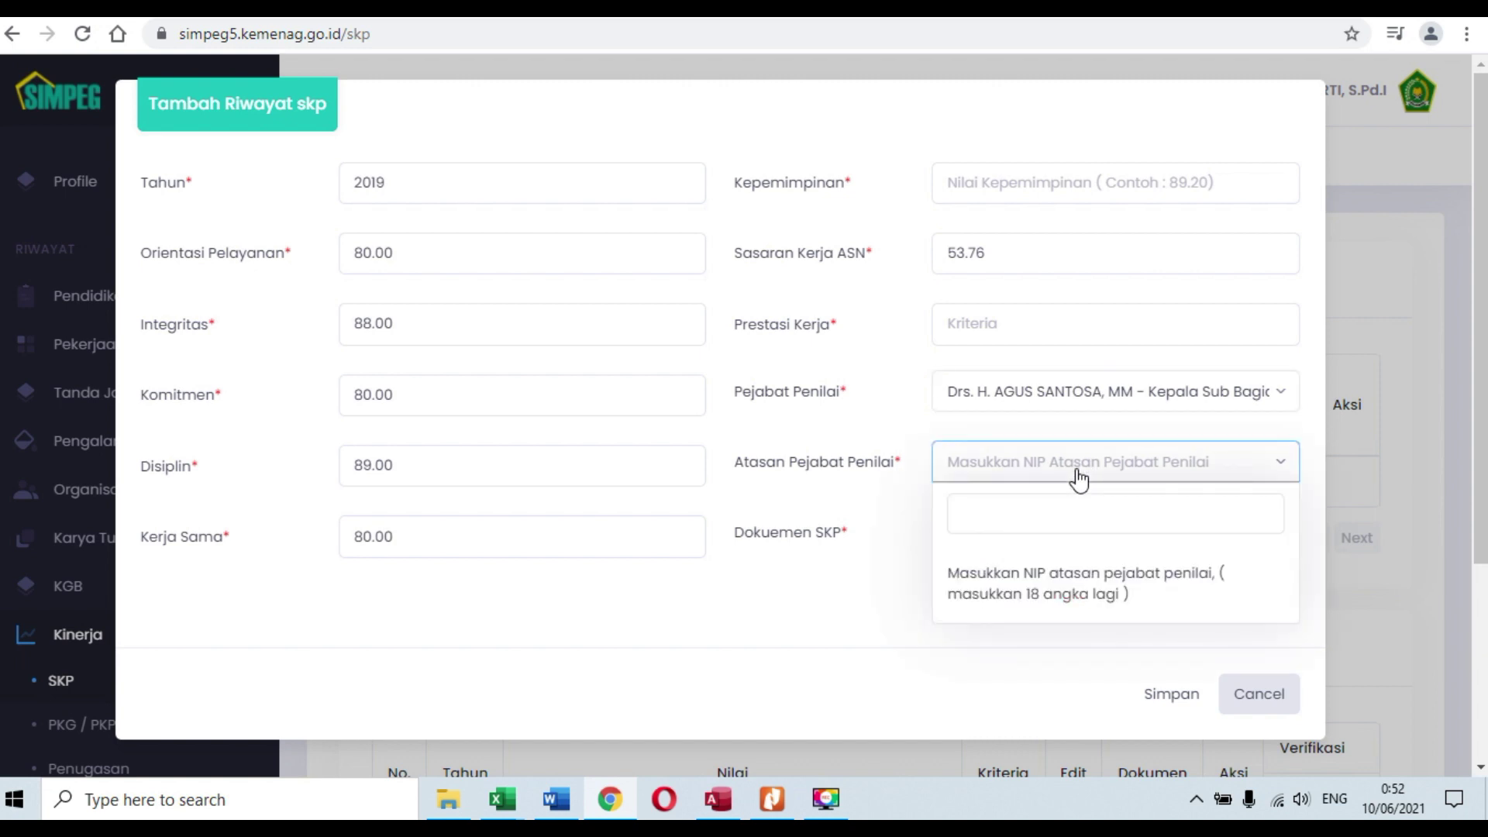
left_click(766, 806)
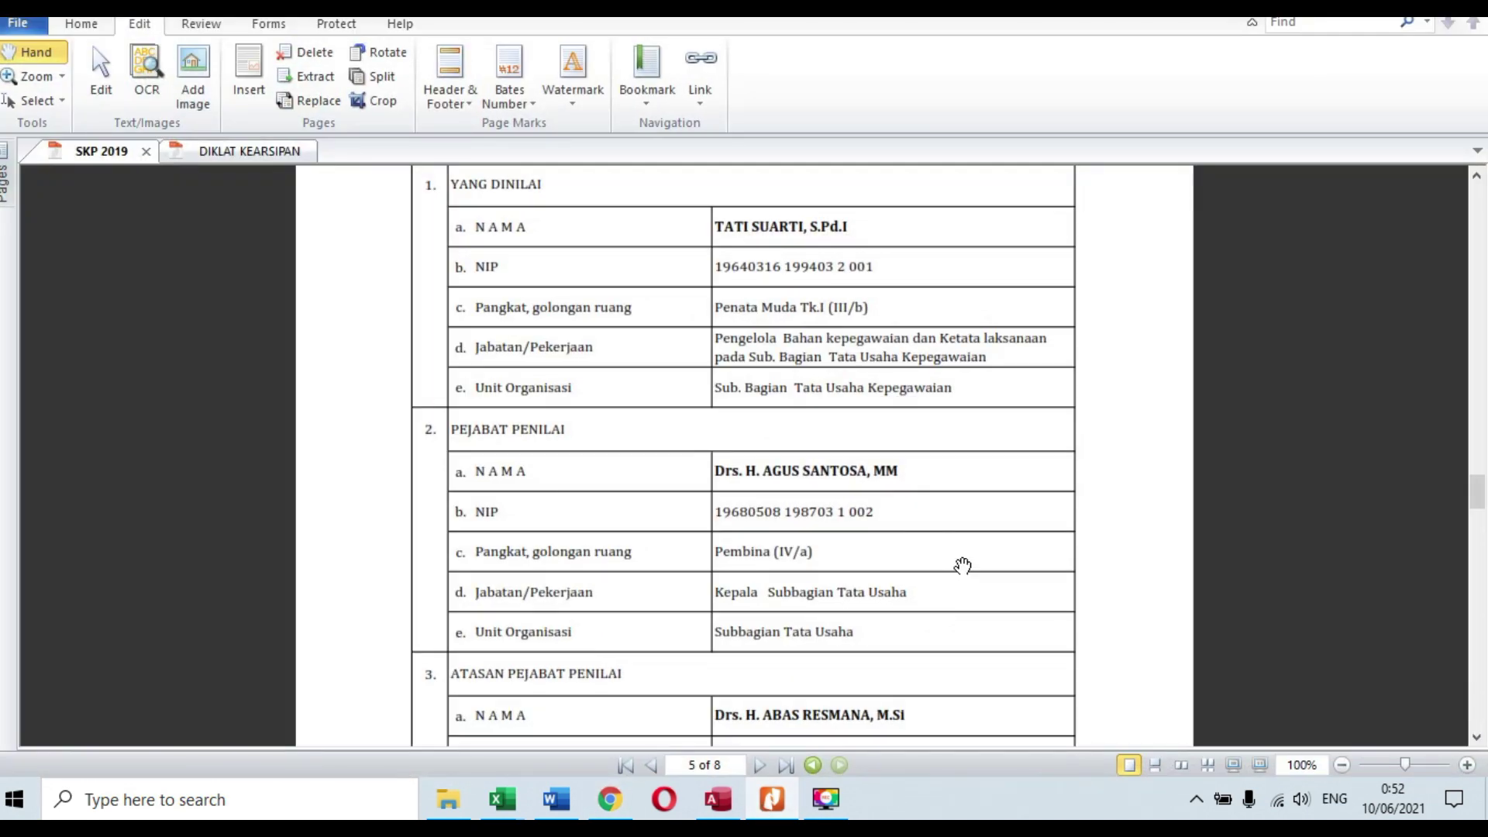
scroll(963, 566, "down", 3)
scroll(959, 570, "down", 1)
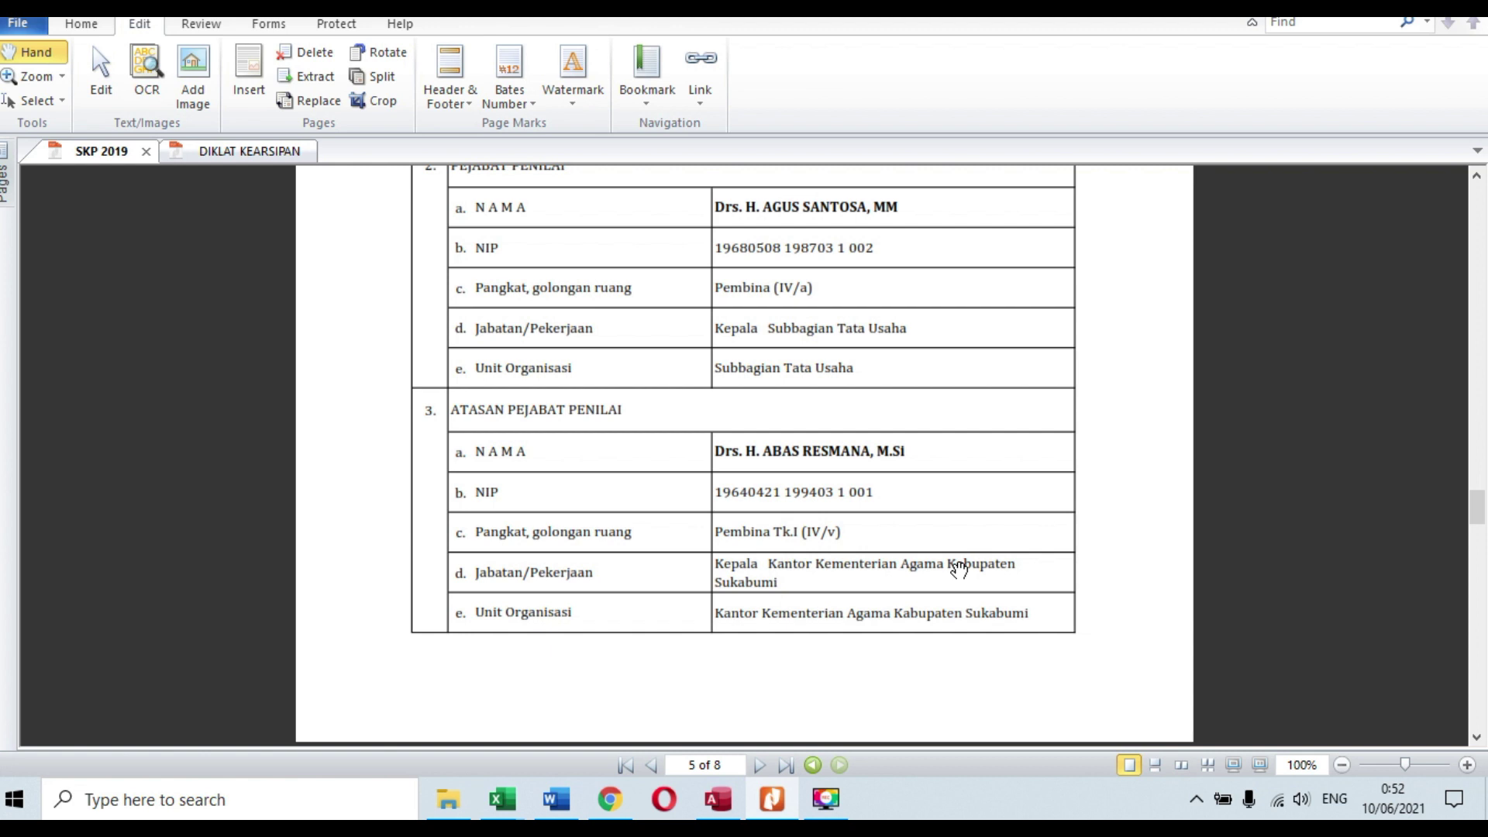
left_click(610, 799)
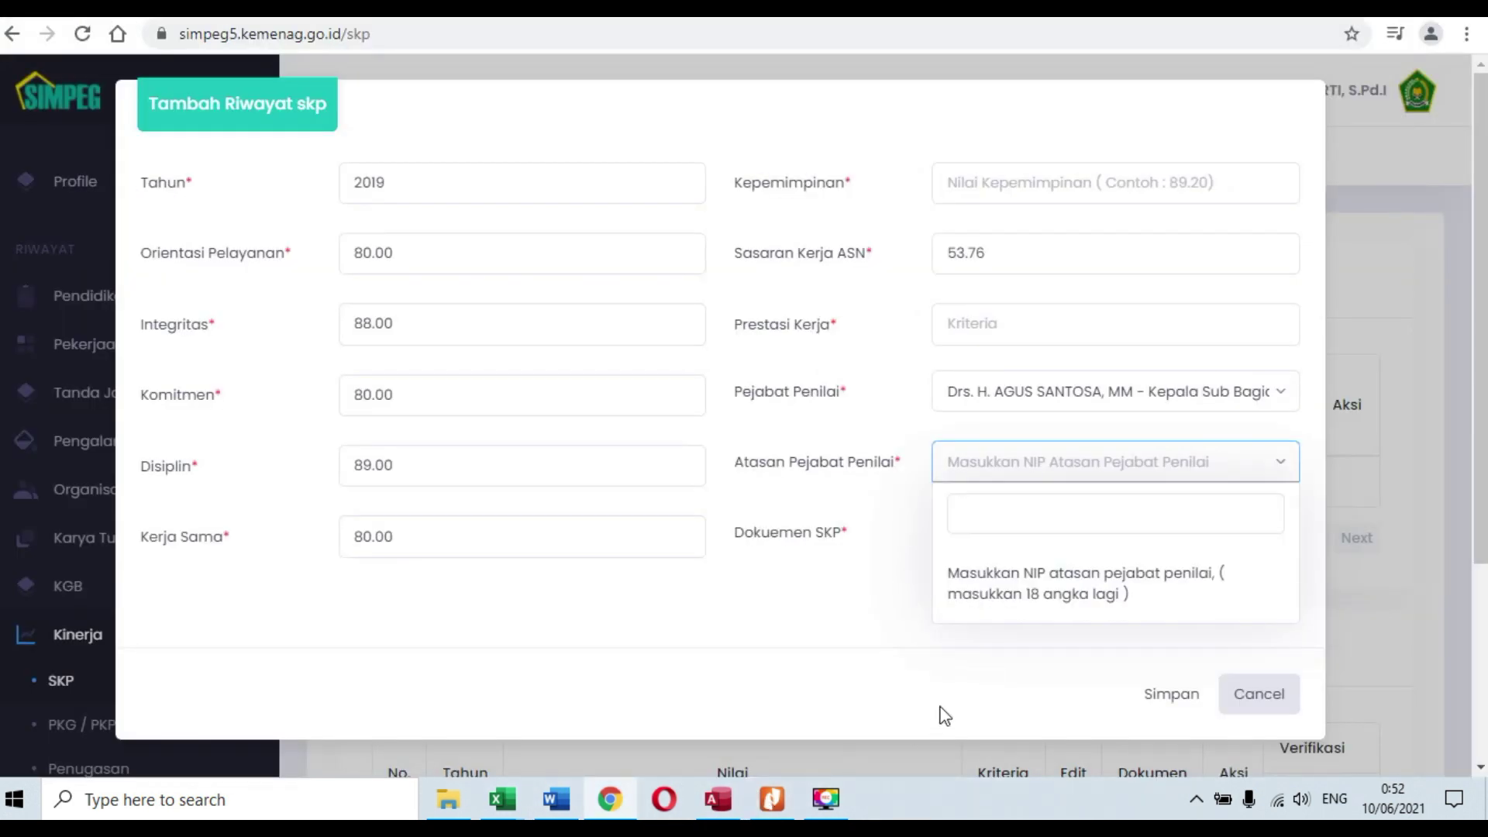
left_click(612, 800)
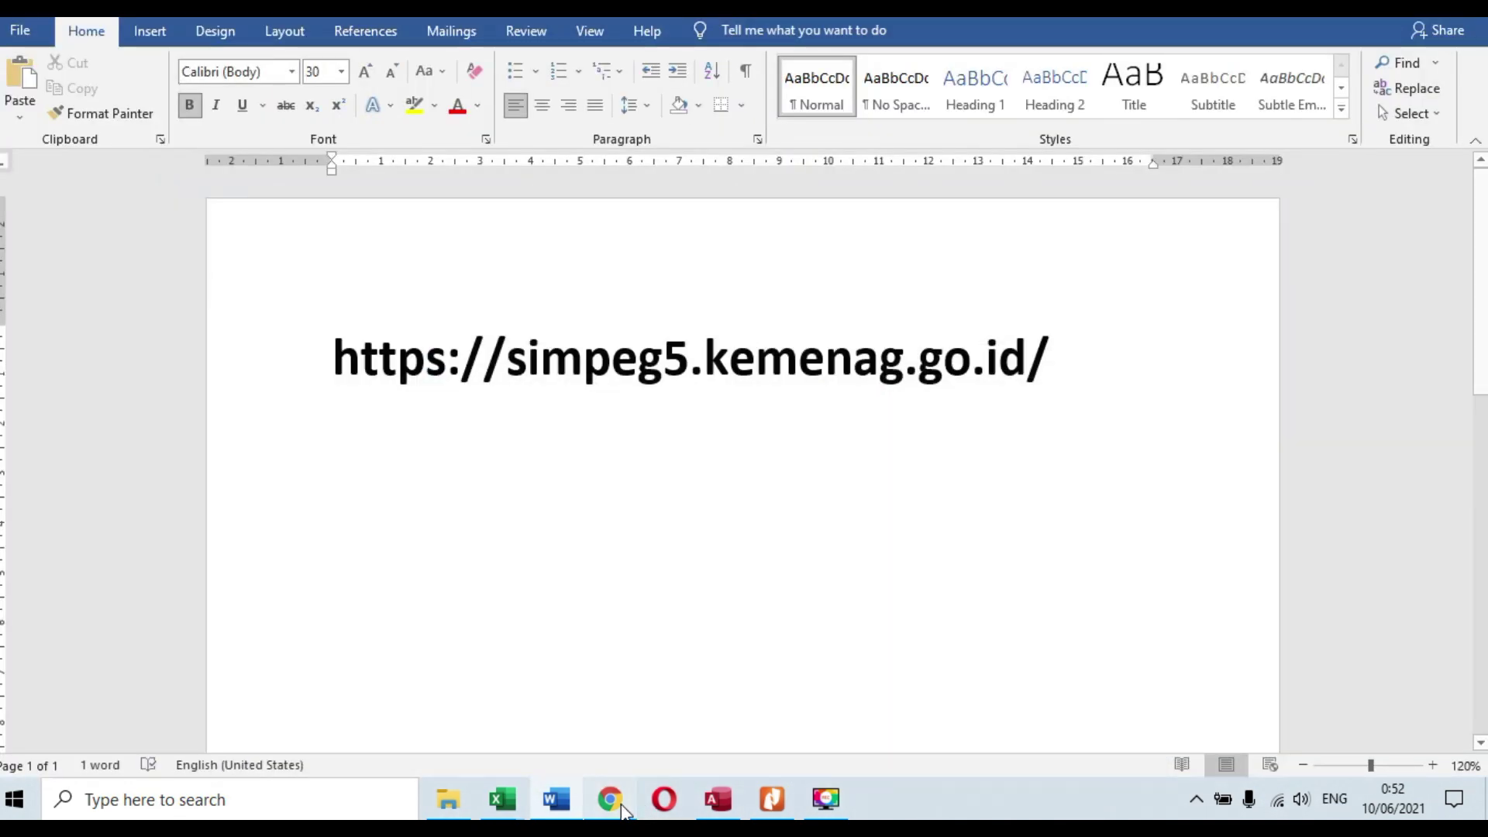
left_click(612, 800)
Step: Cross-check and finish the NIP, then select the Kepala Kantor Kementerian Agama as Atasan
left_click(744, 806)
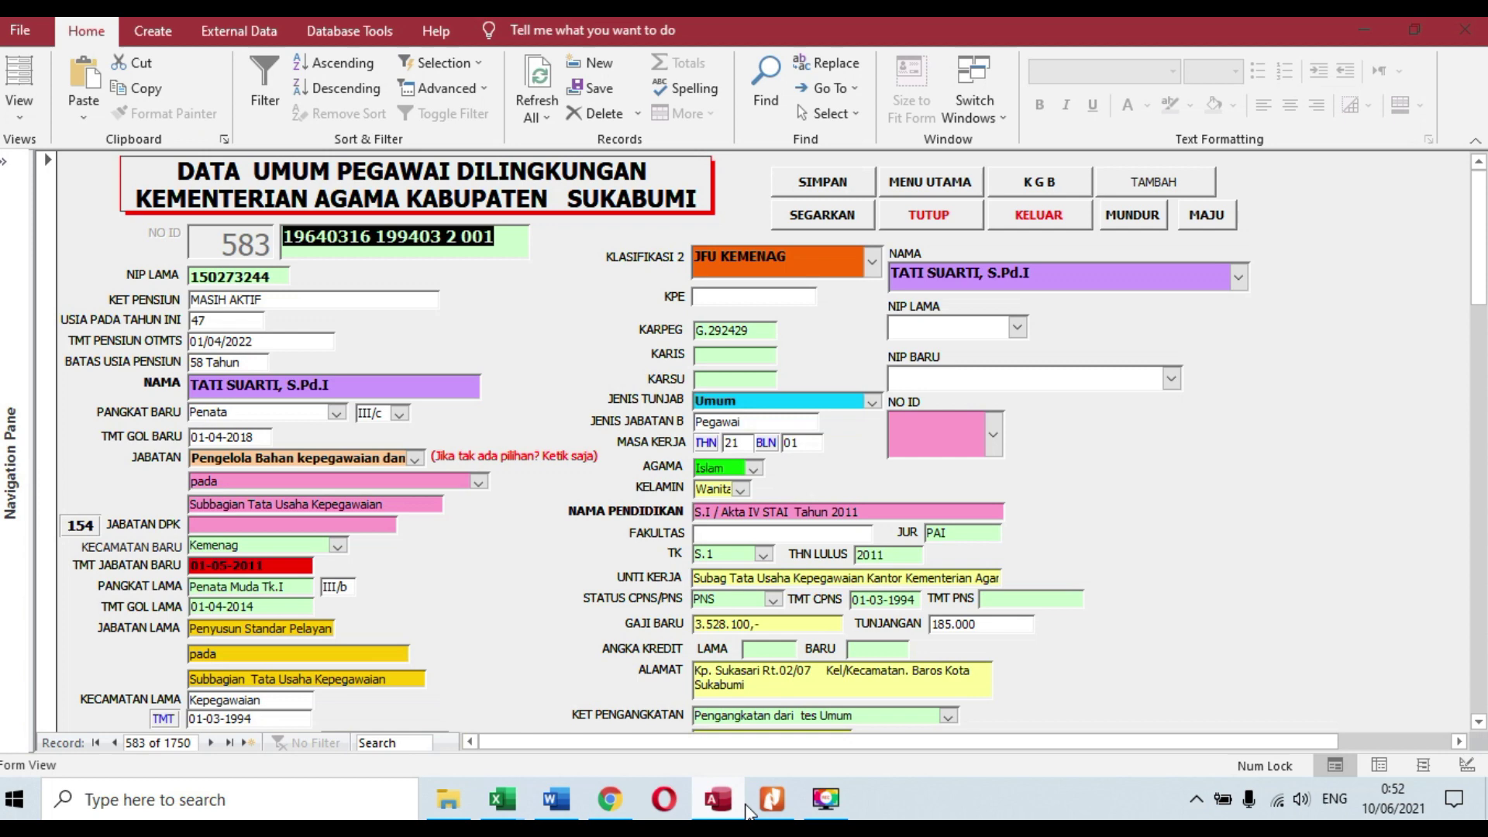
left_click(786, 808)
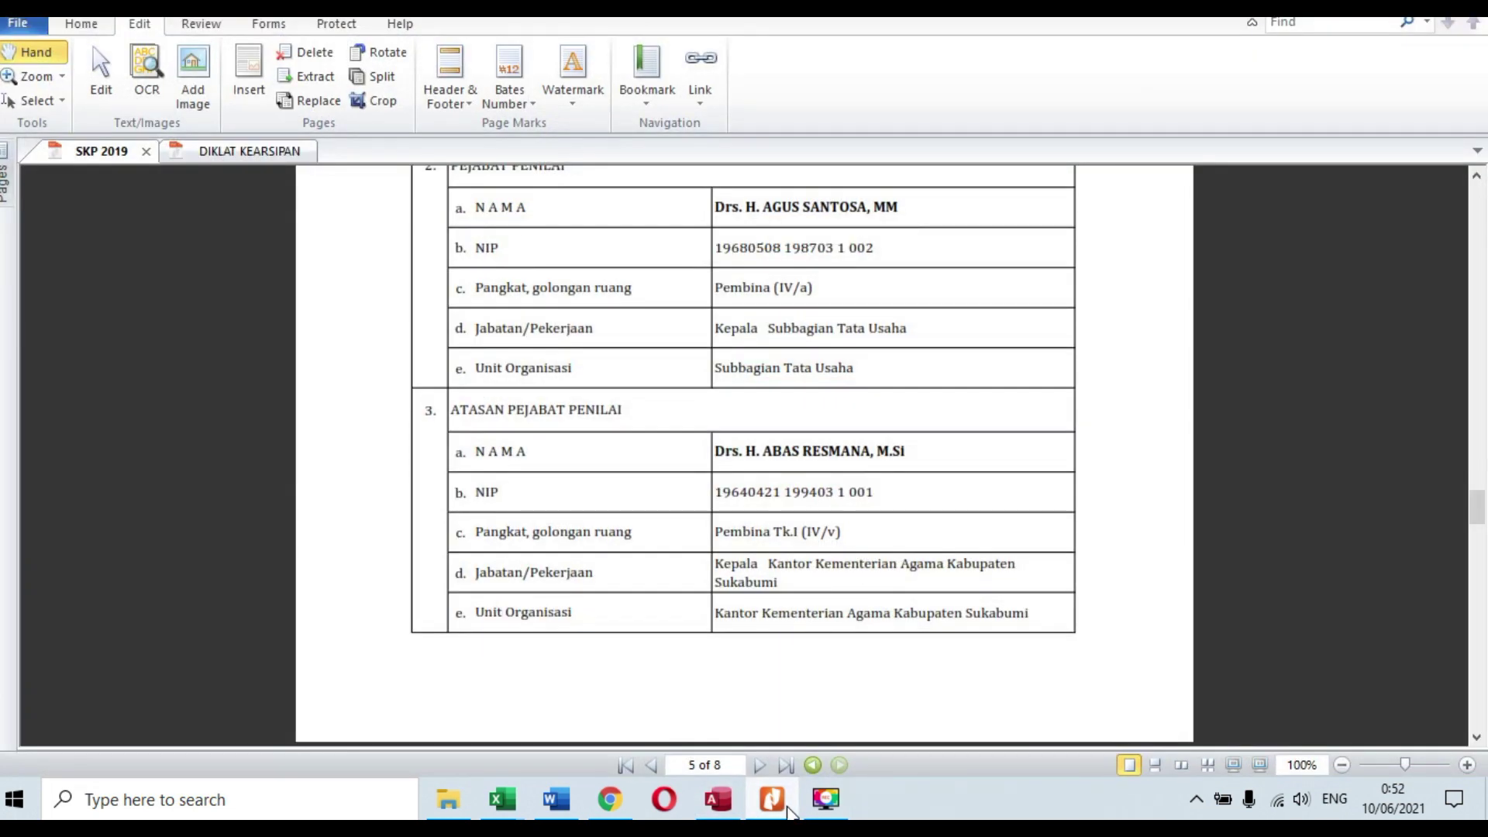
left_click(788, 812)
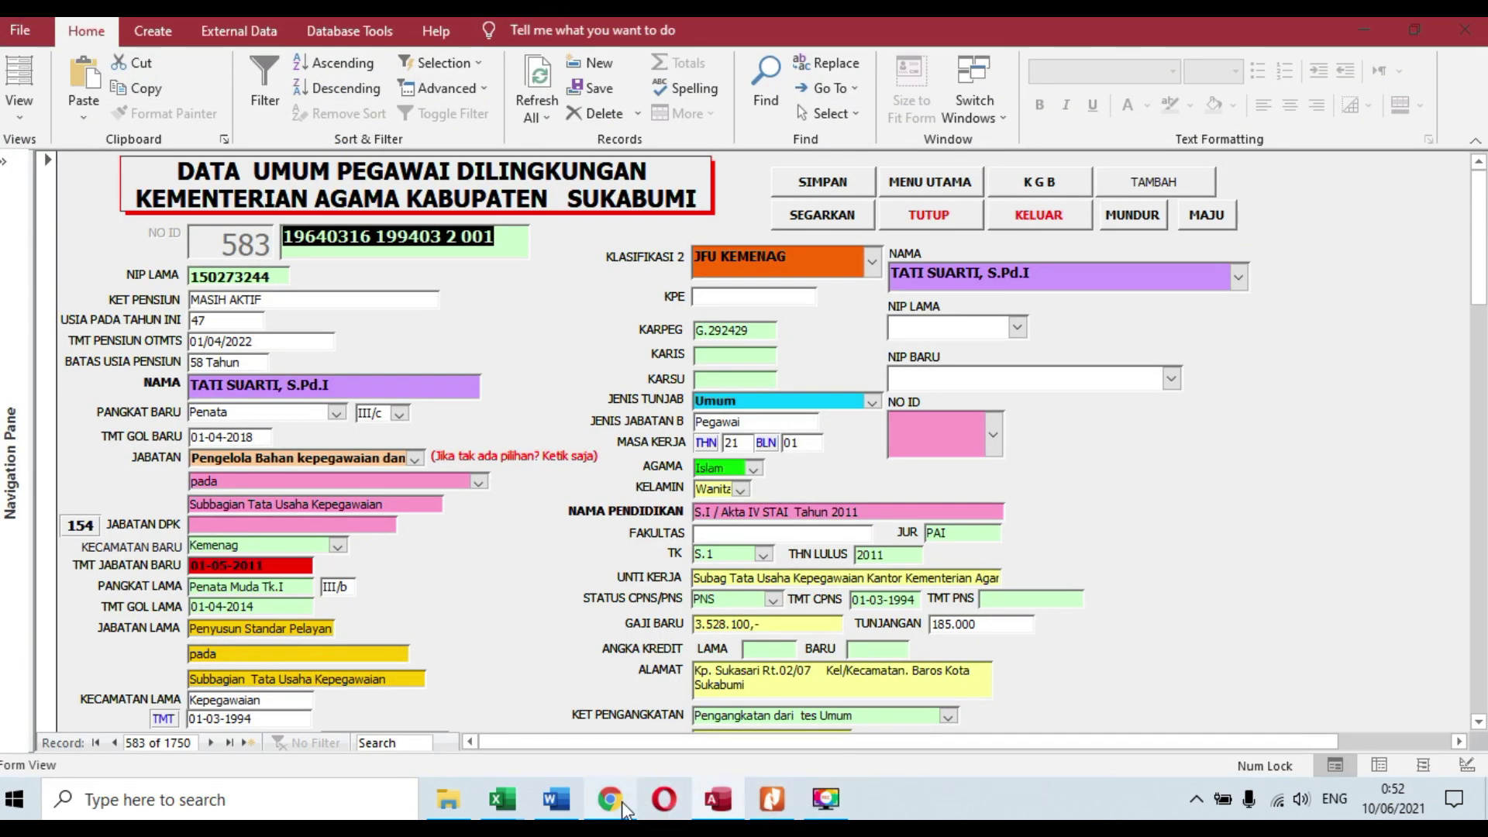
left_click(677, 804)
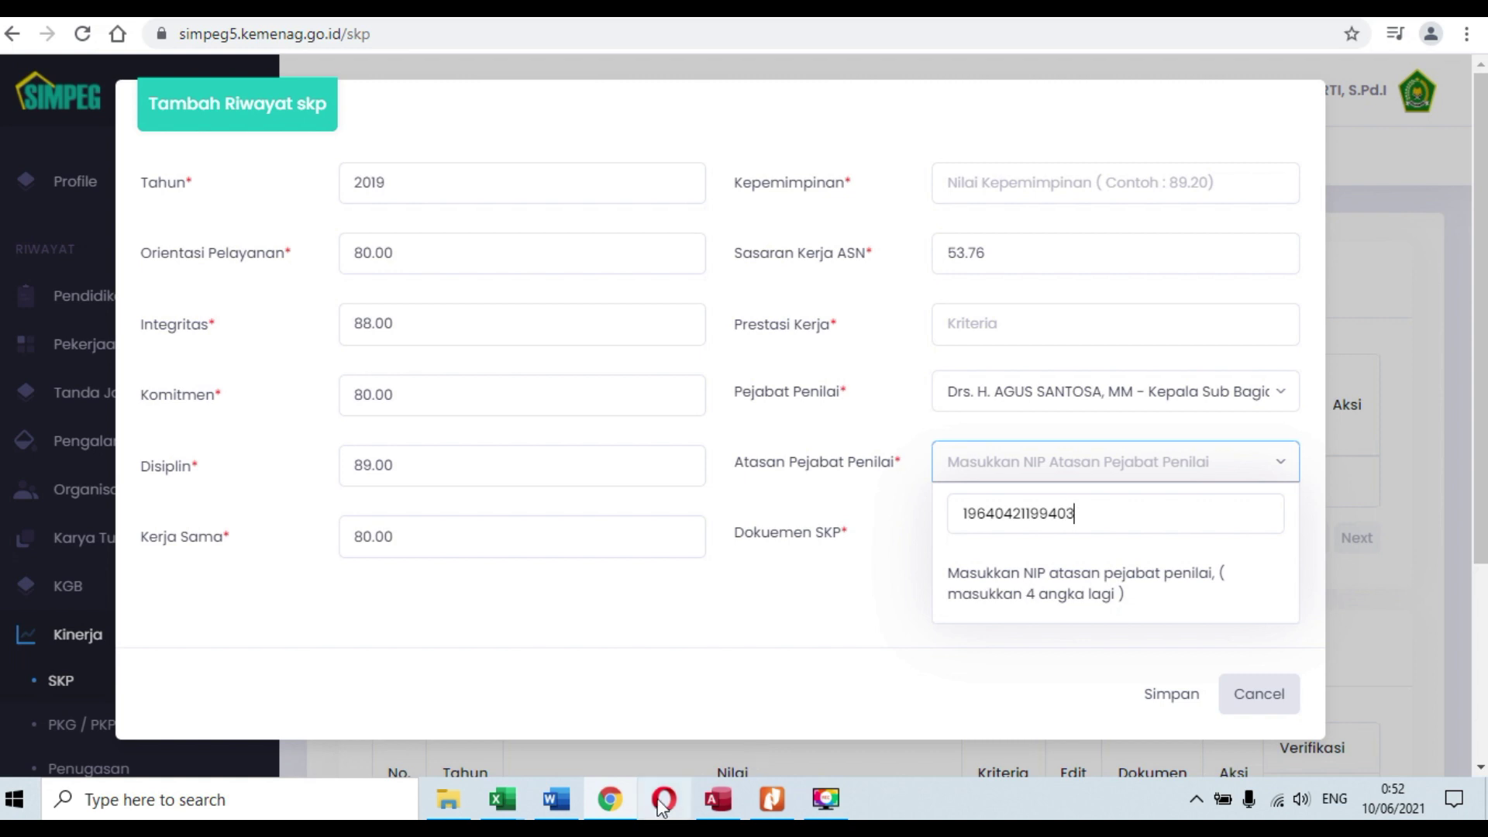
left_click(773, 798)
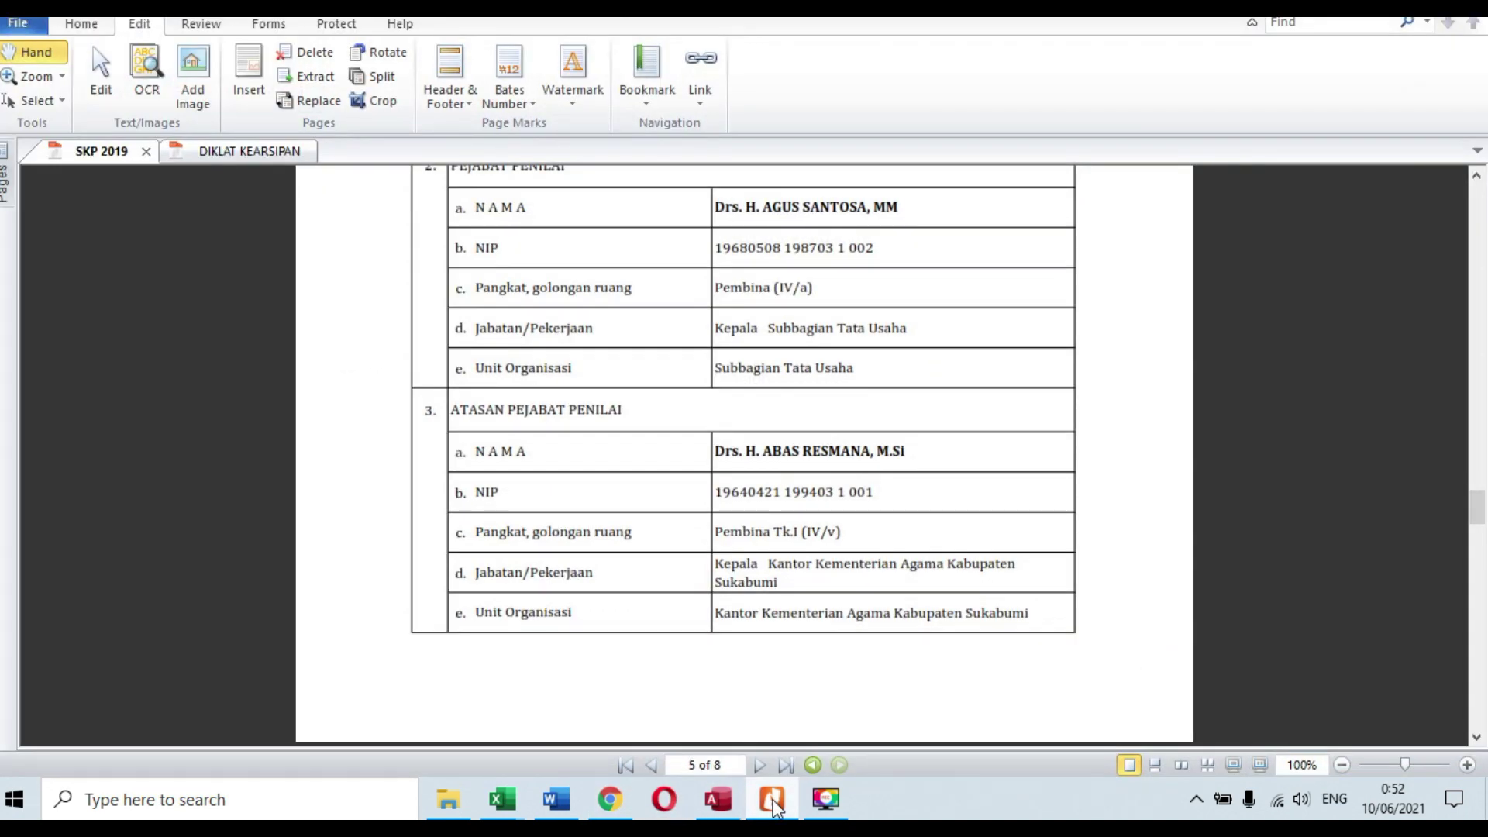
left_click(773, 798)
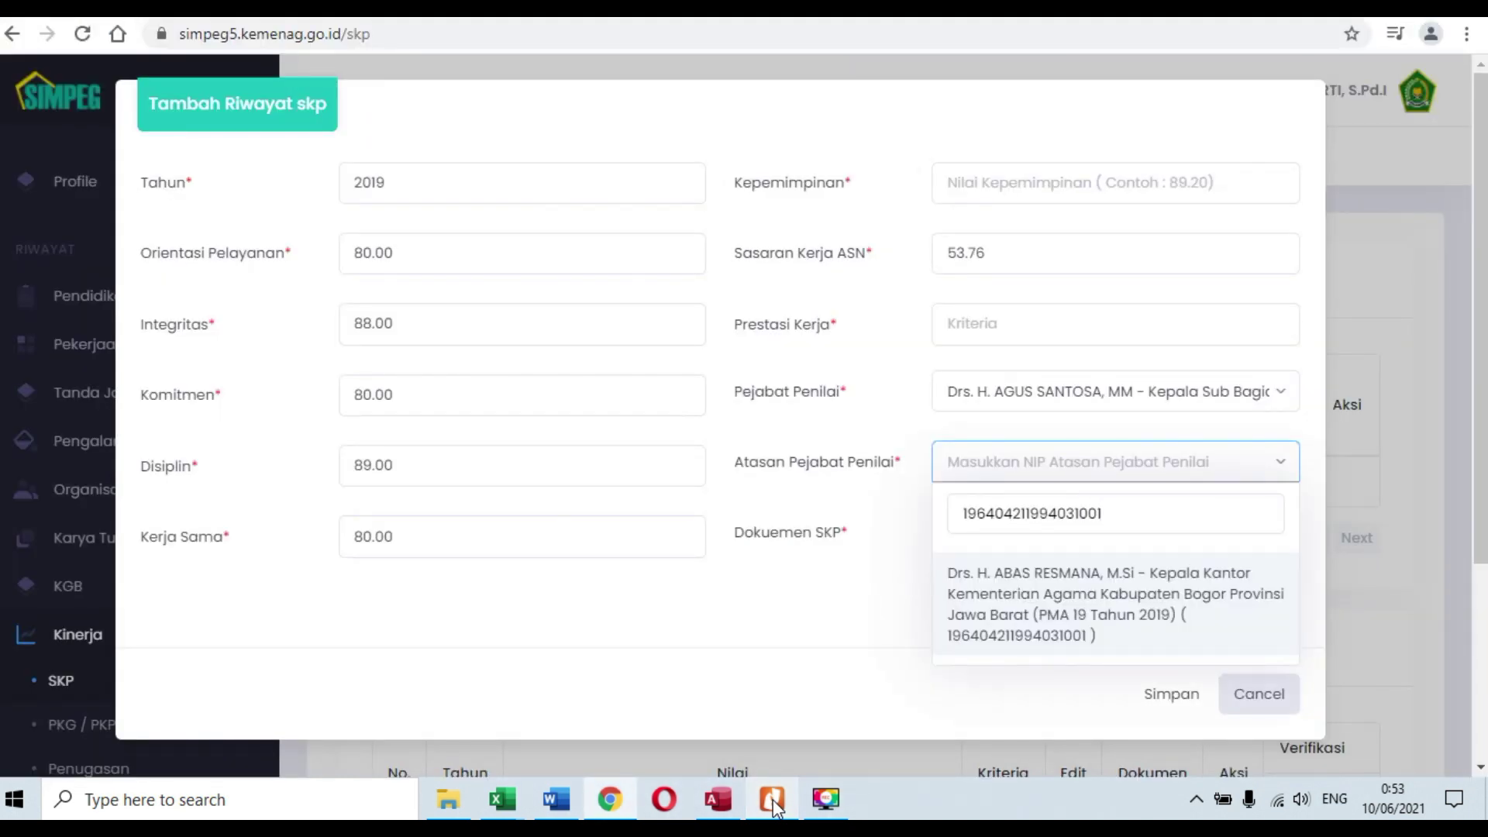
left_click(1101, 575)
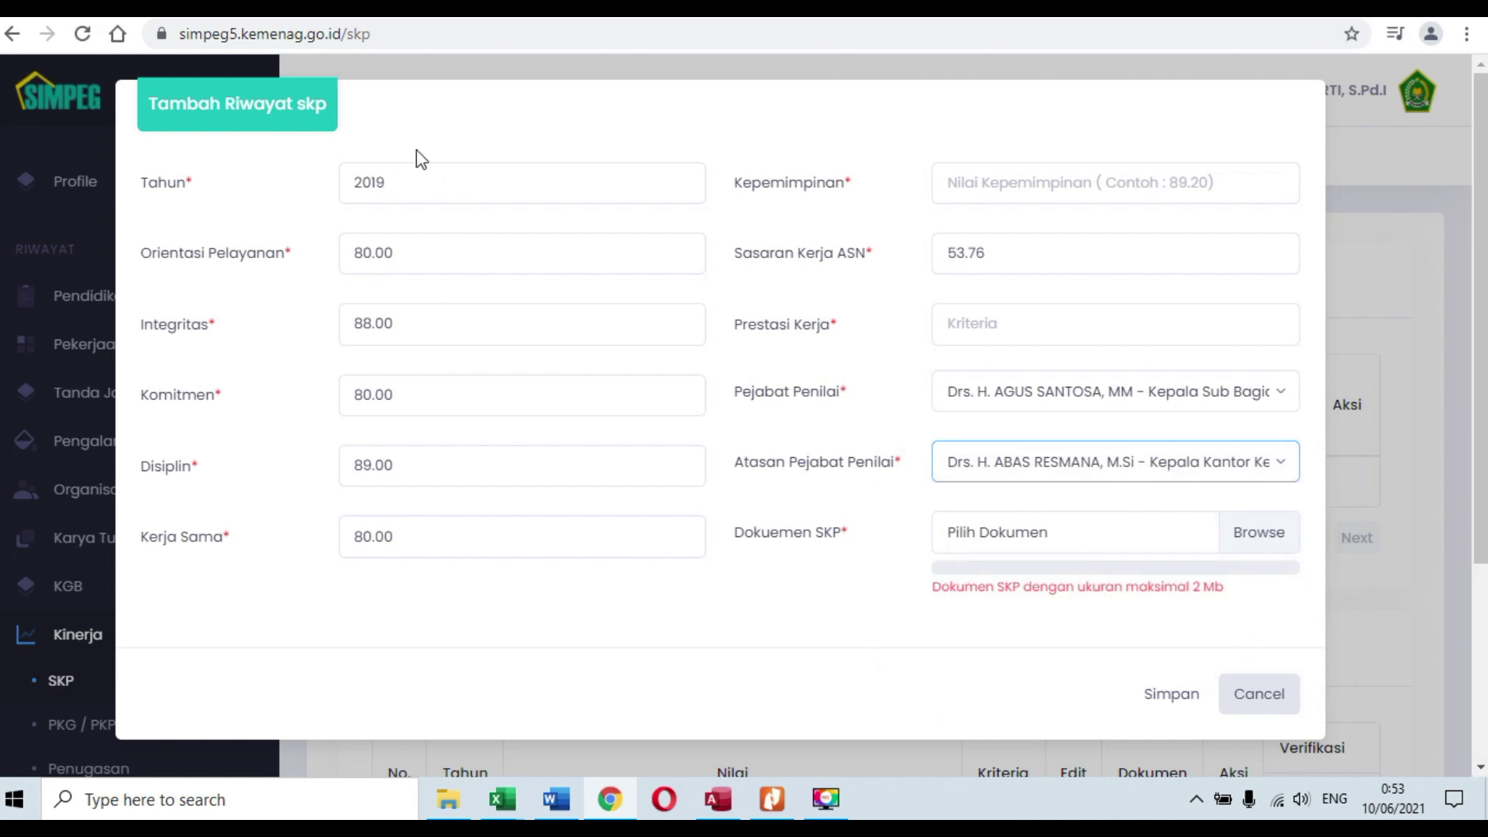
Step: Attach SKP 2019.pdf from the 6. DP3 & SKP > 2. SKP folder as the SKP document
left_click(1074, 542)
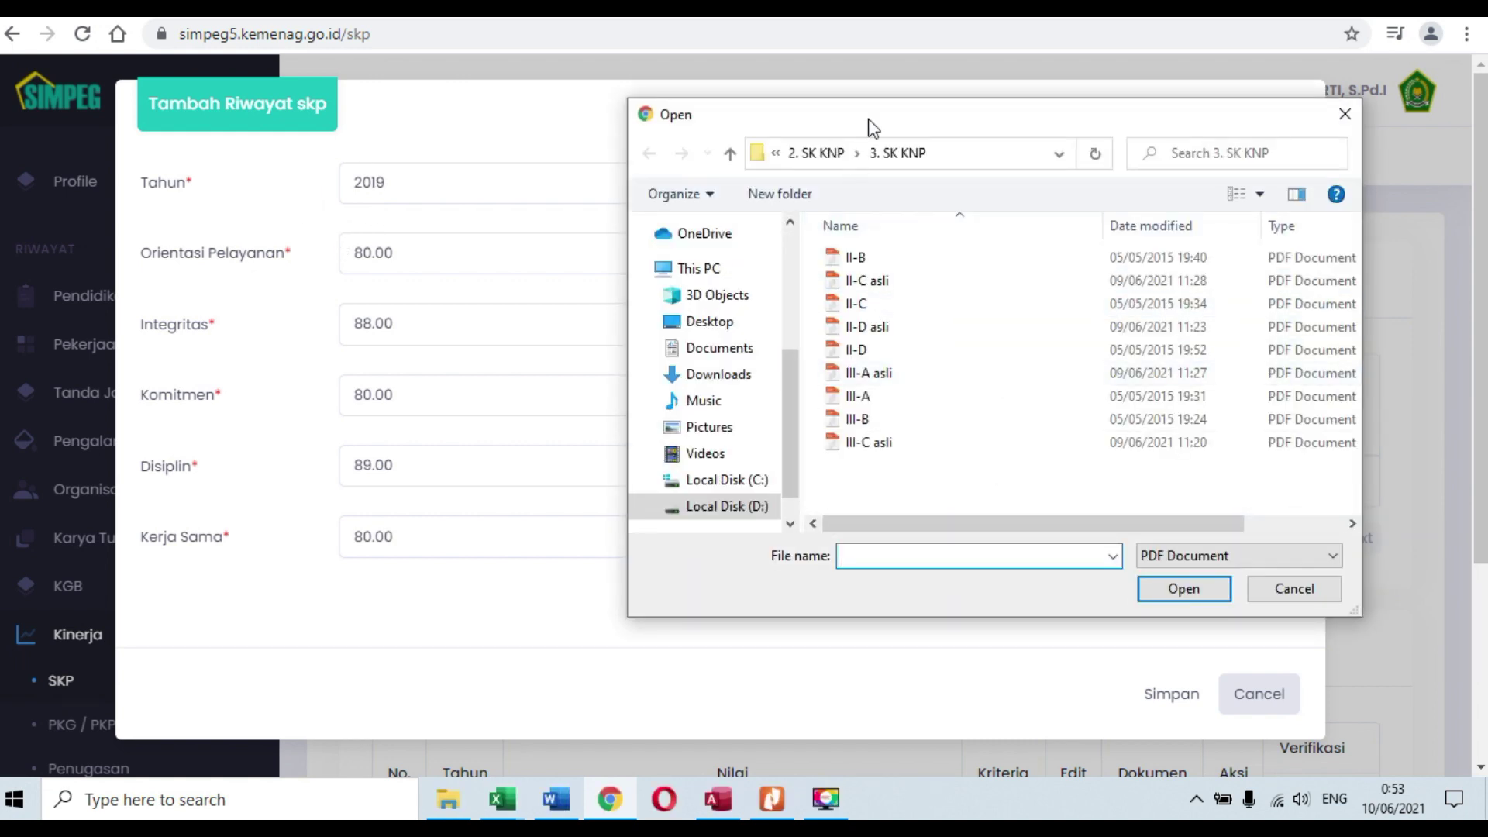
left_click(830, 154)
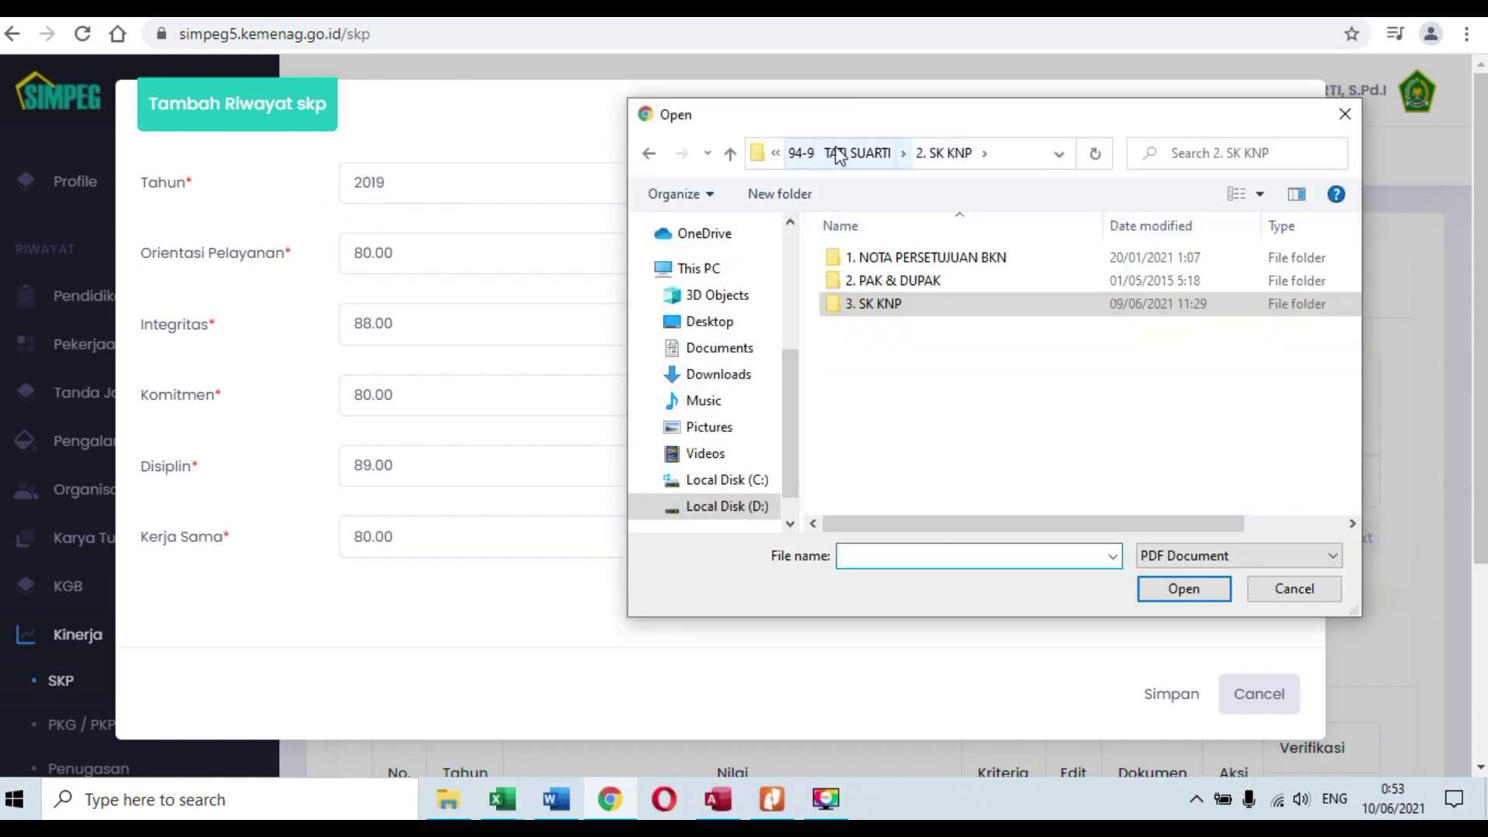
left_click(834, 153)
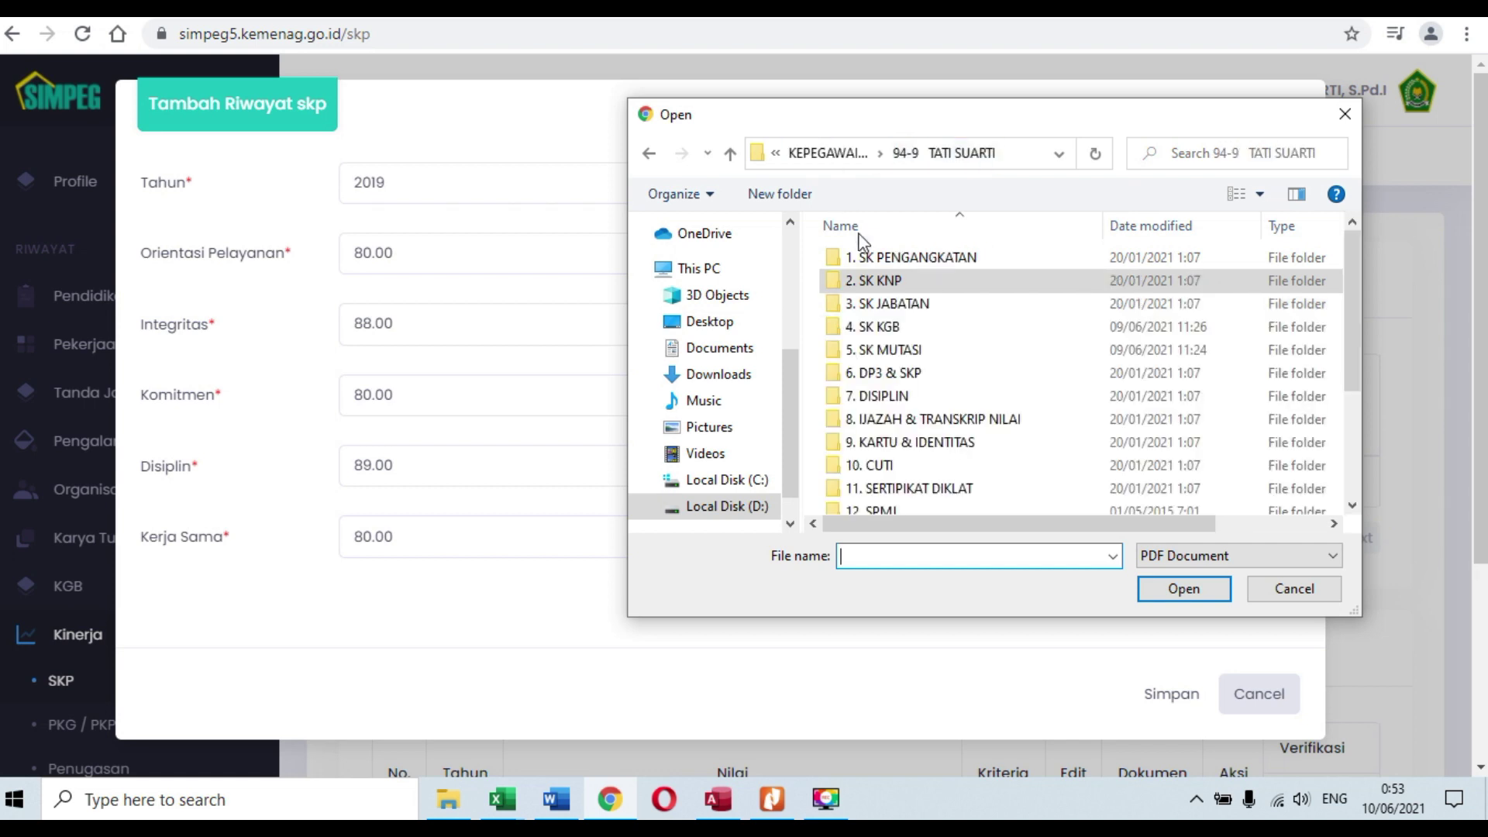
double_click(895, 375)
double_click(864, 280)
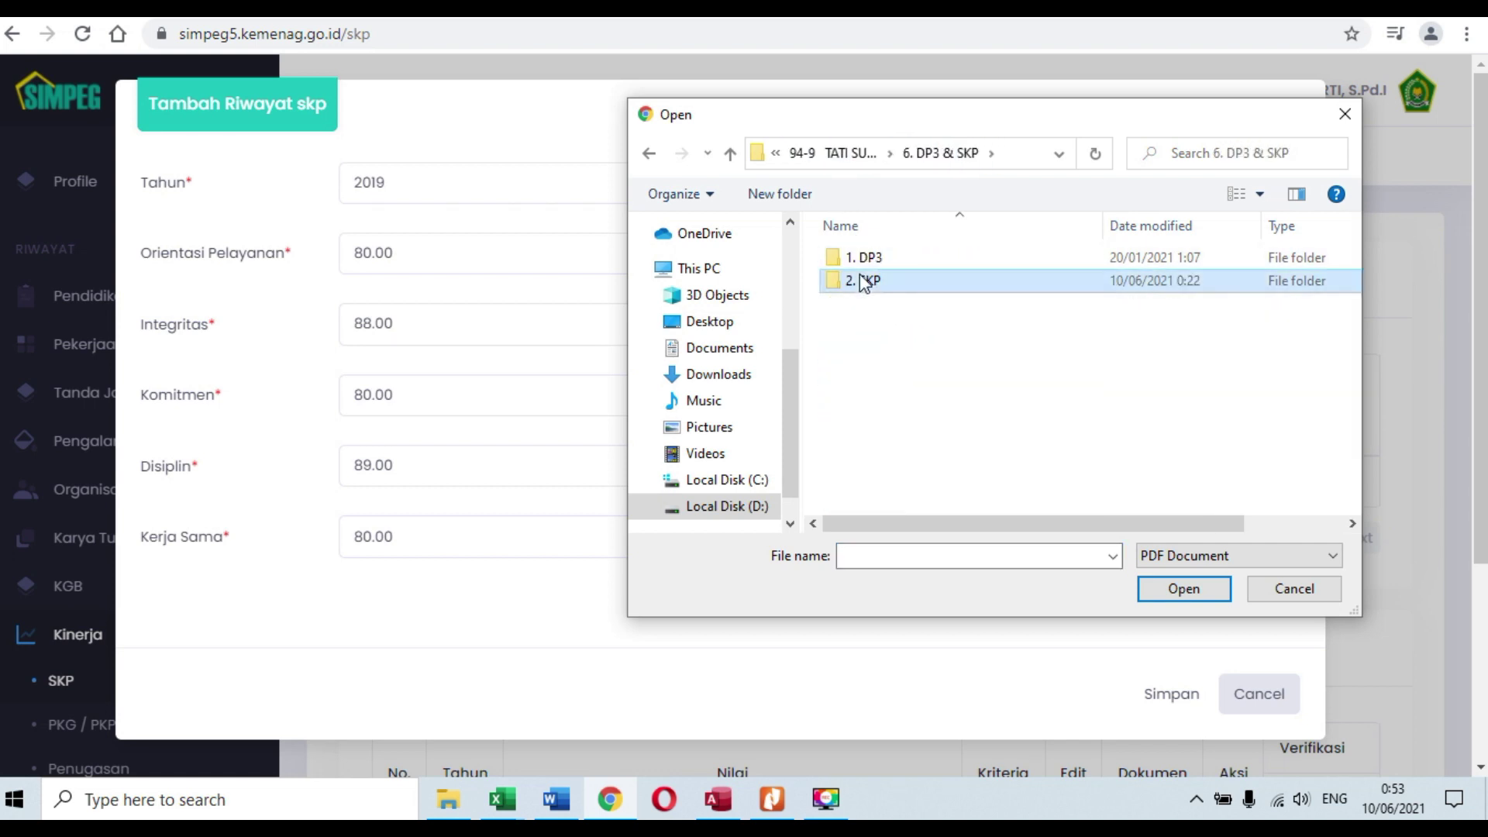
left_click(872, 258)
left_click(1178, 587)
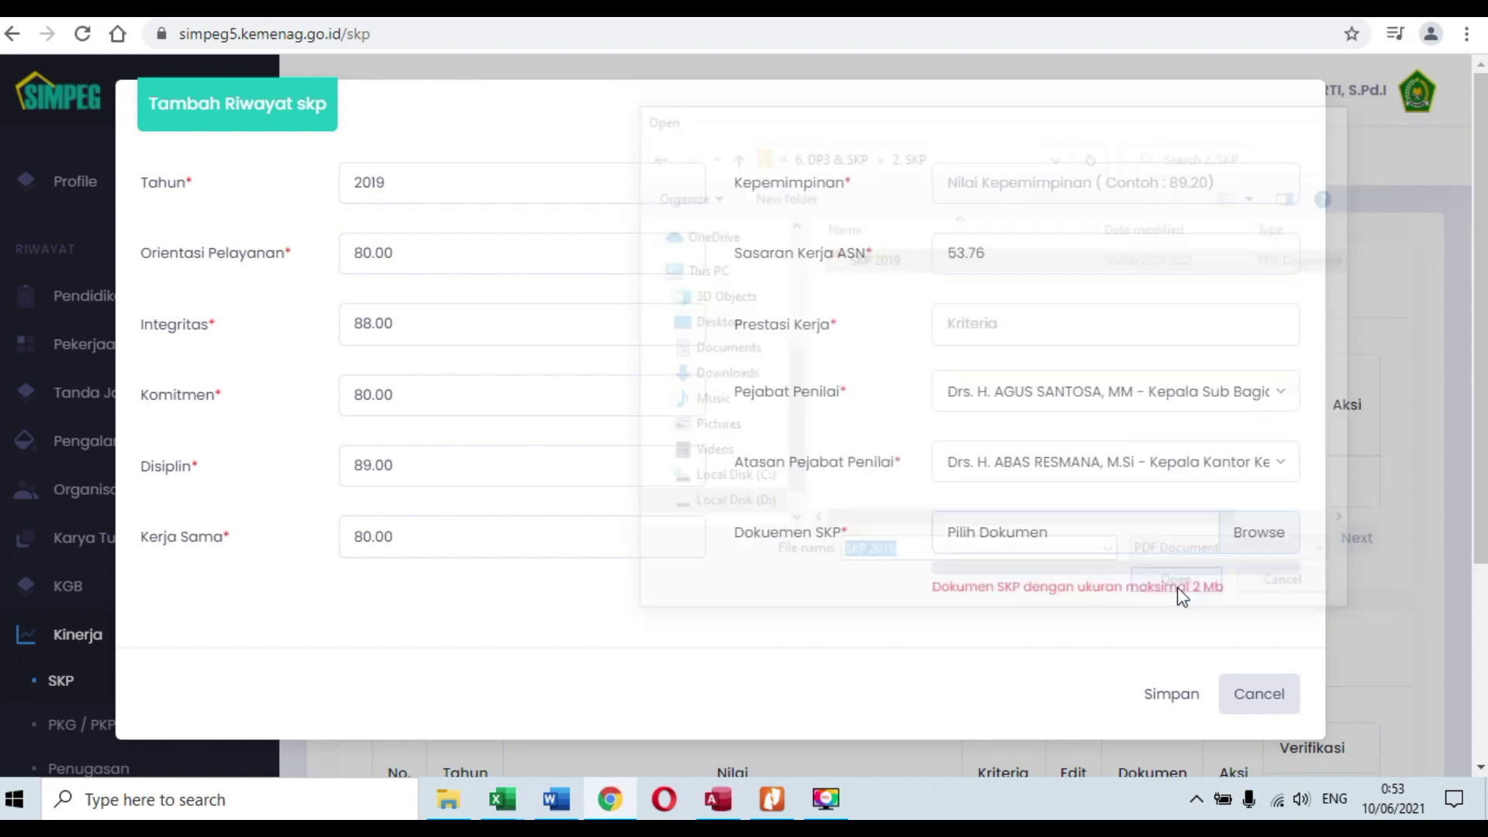
Step: Enter 00. as the missing Kepemimpinan score and submit the SKP form
left_click(1172, 694)
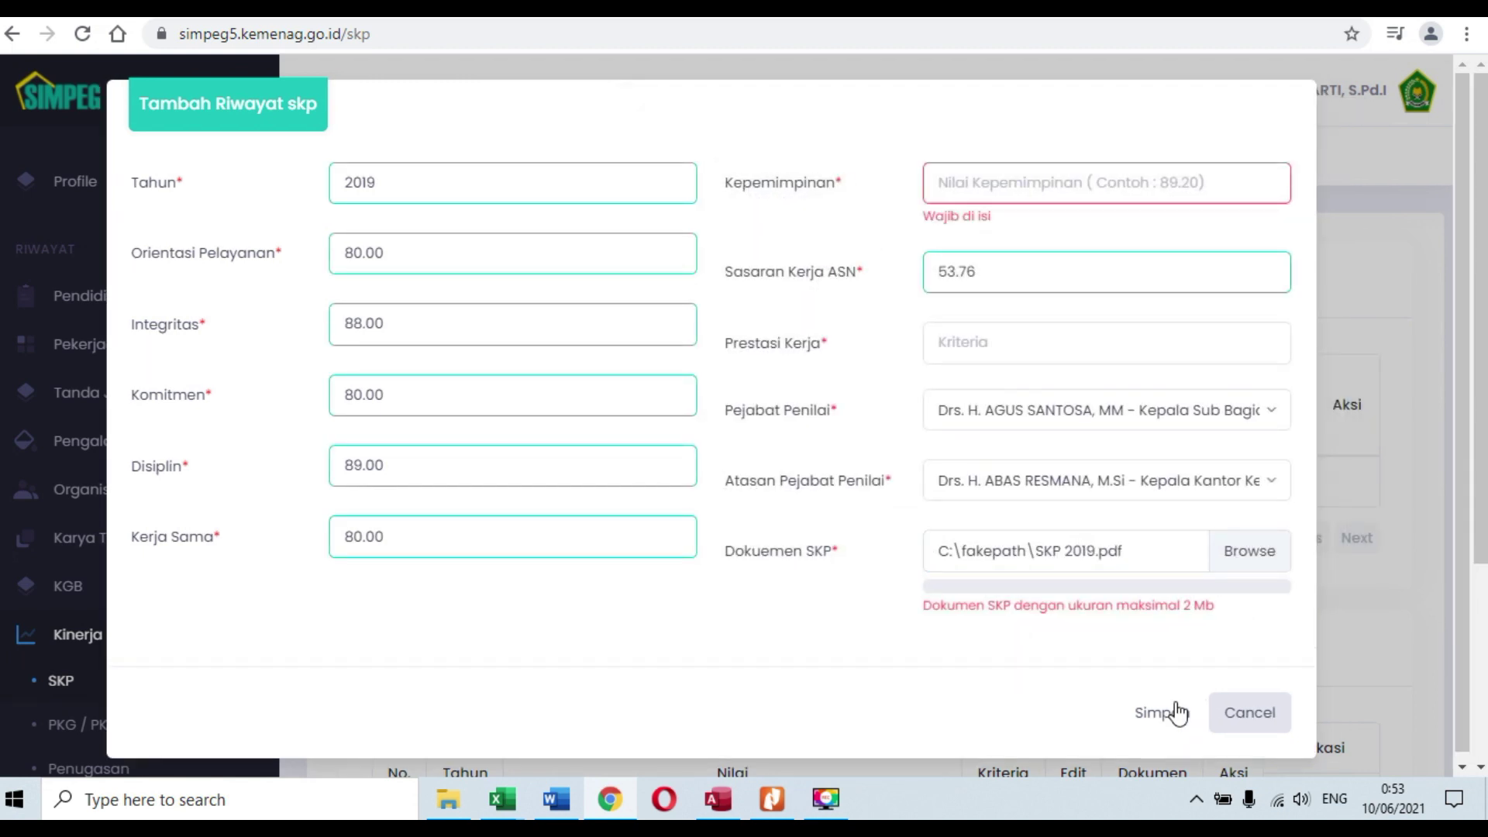
left_click(975, 191)
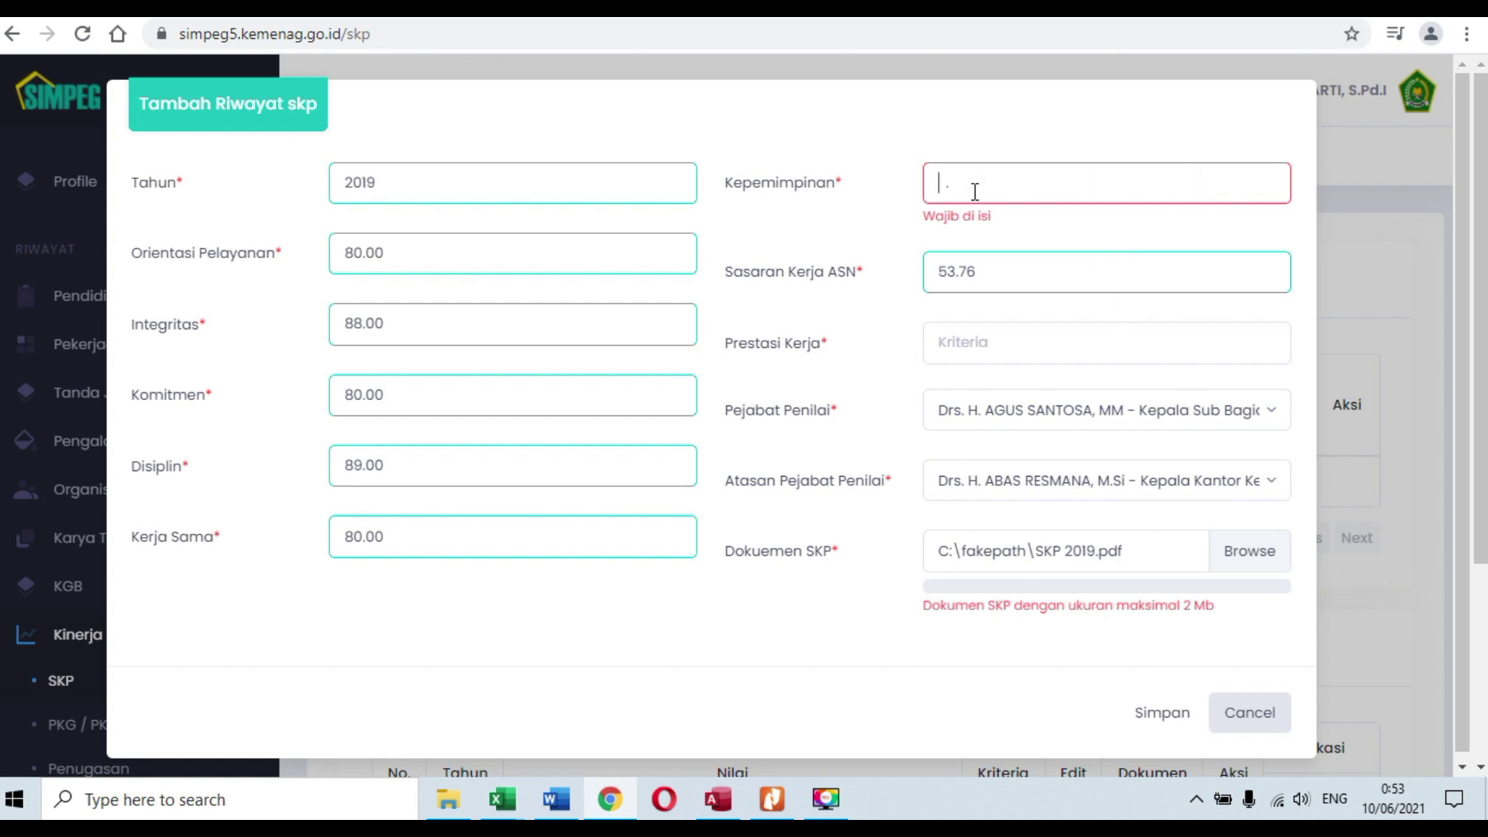
type("00.")
left_click(1148, 716)
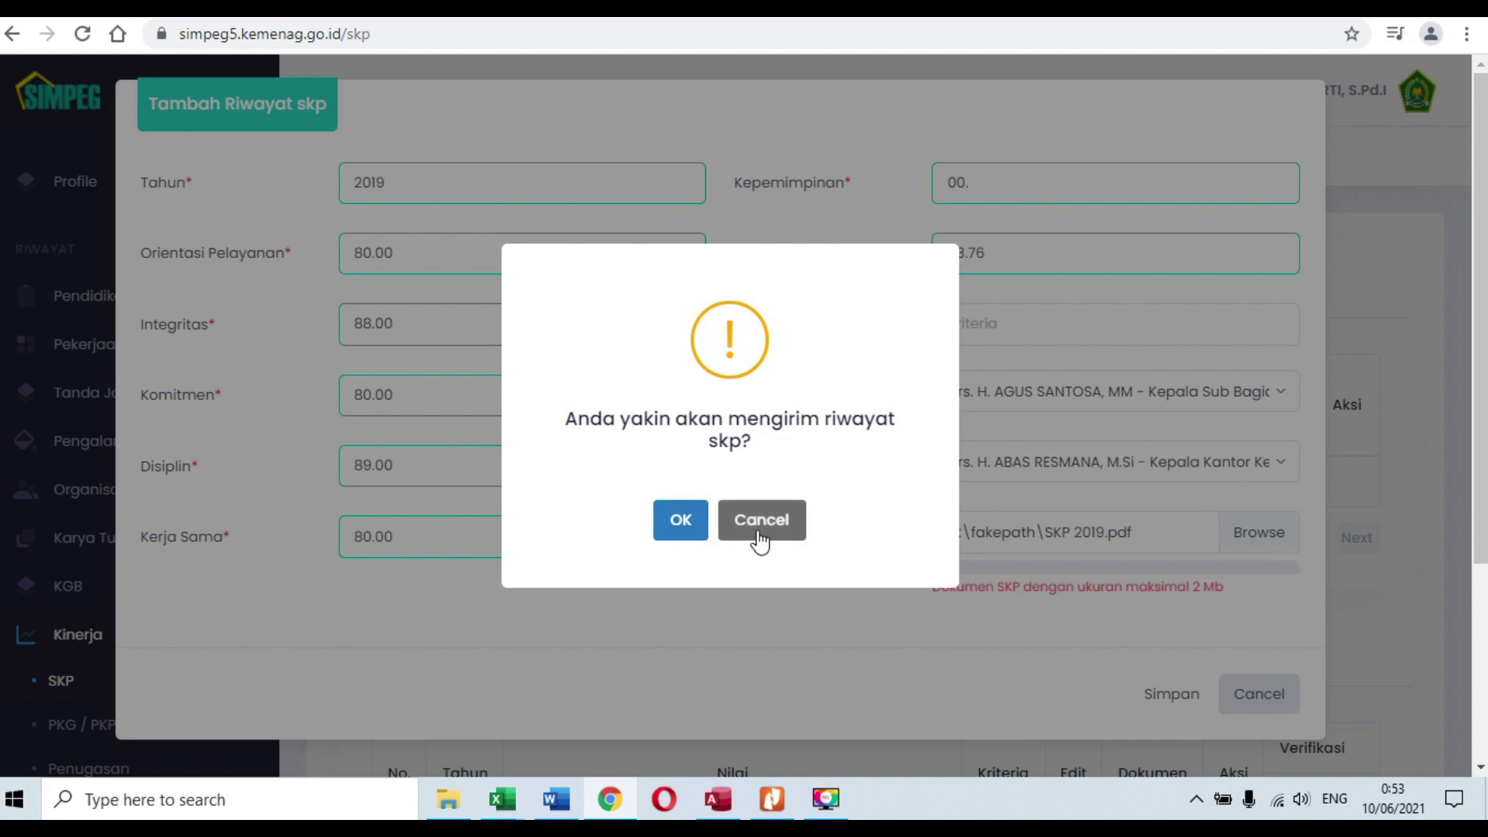
Step: Confirm sending the 2019 SKP record and check it is listed as Tunggu
left_click(681, 527)
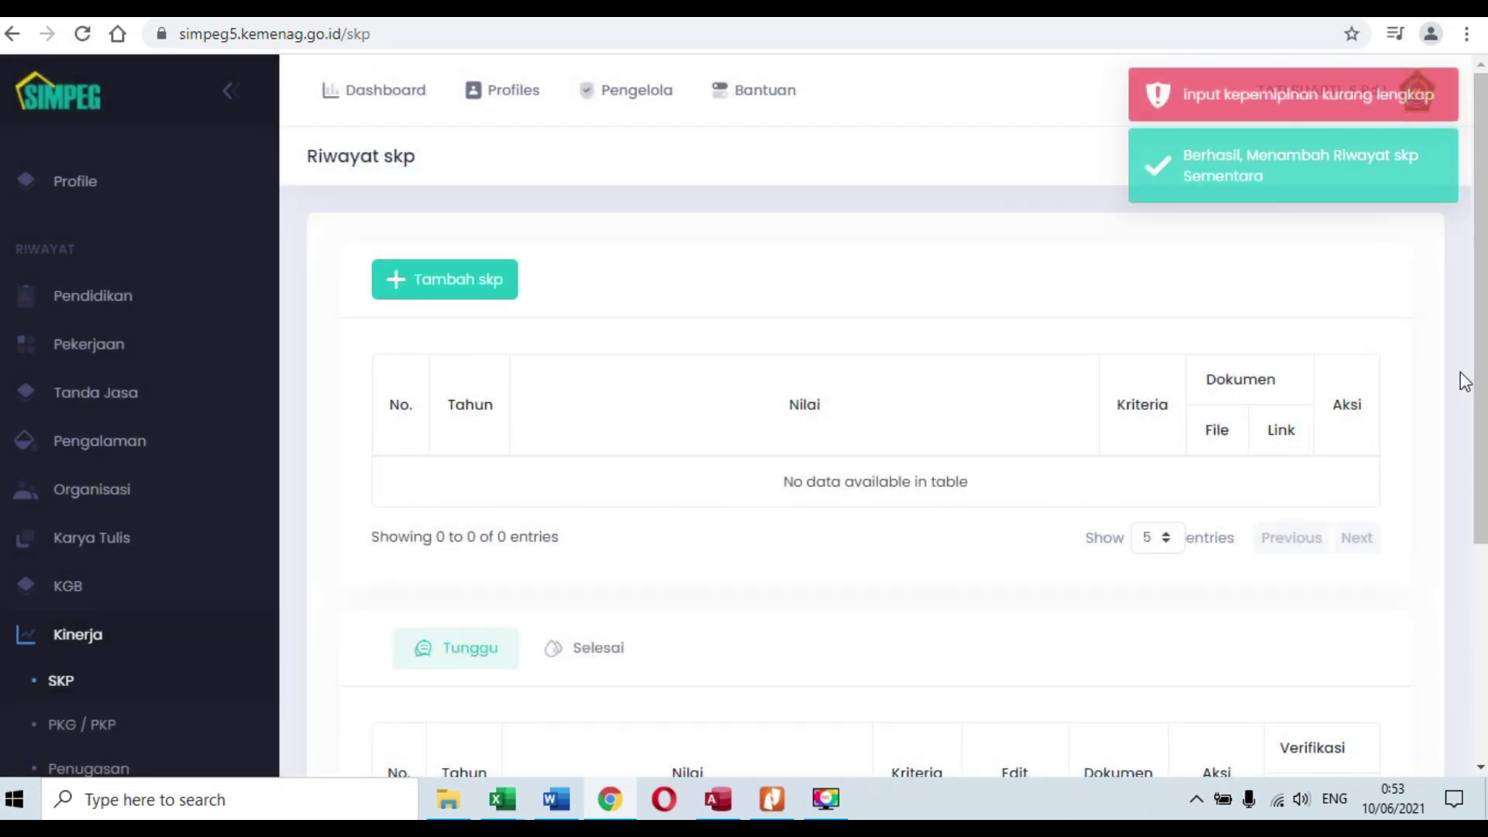
scroll(836, 297, "down", 1)
scroll(835, 297, "down", 4)
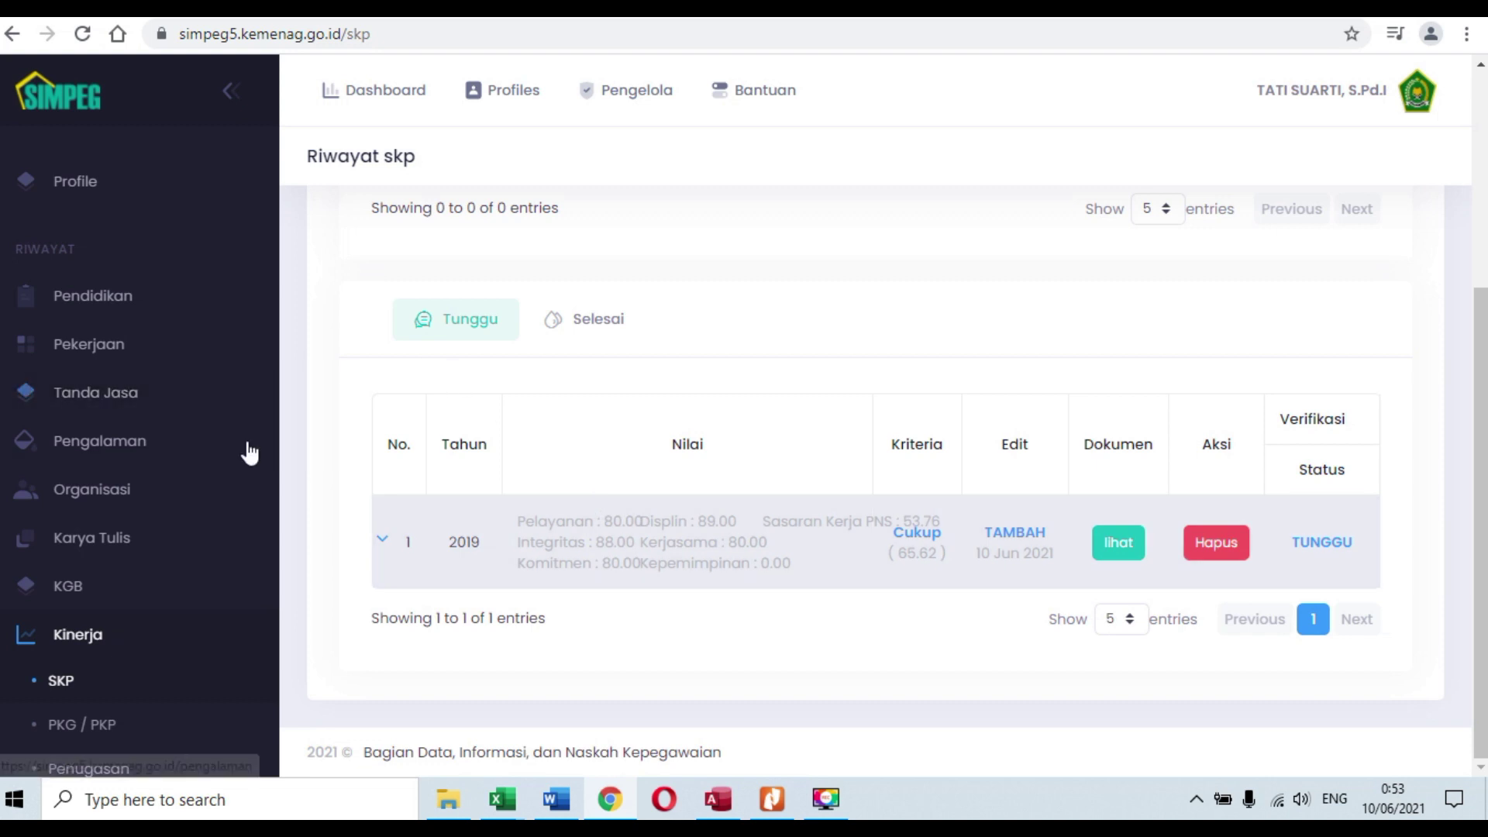
Step: Go to the PKG / PKP history page and open the account profile panel
left_click(95, 732)
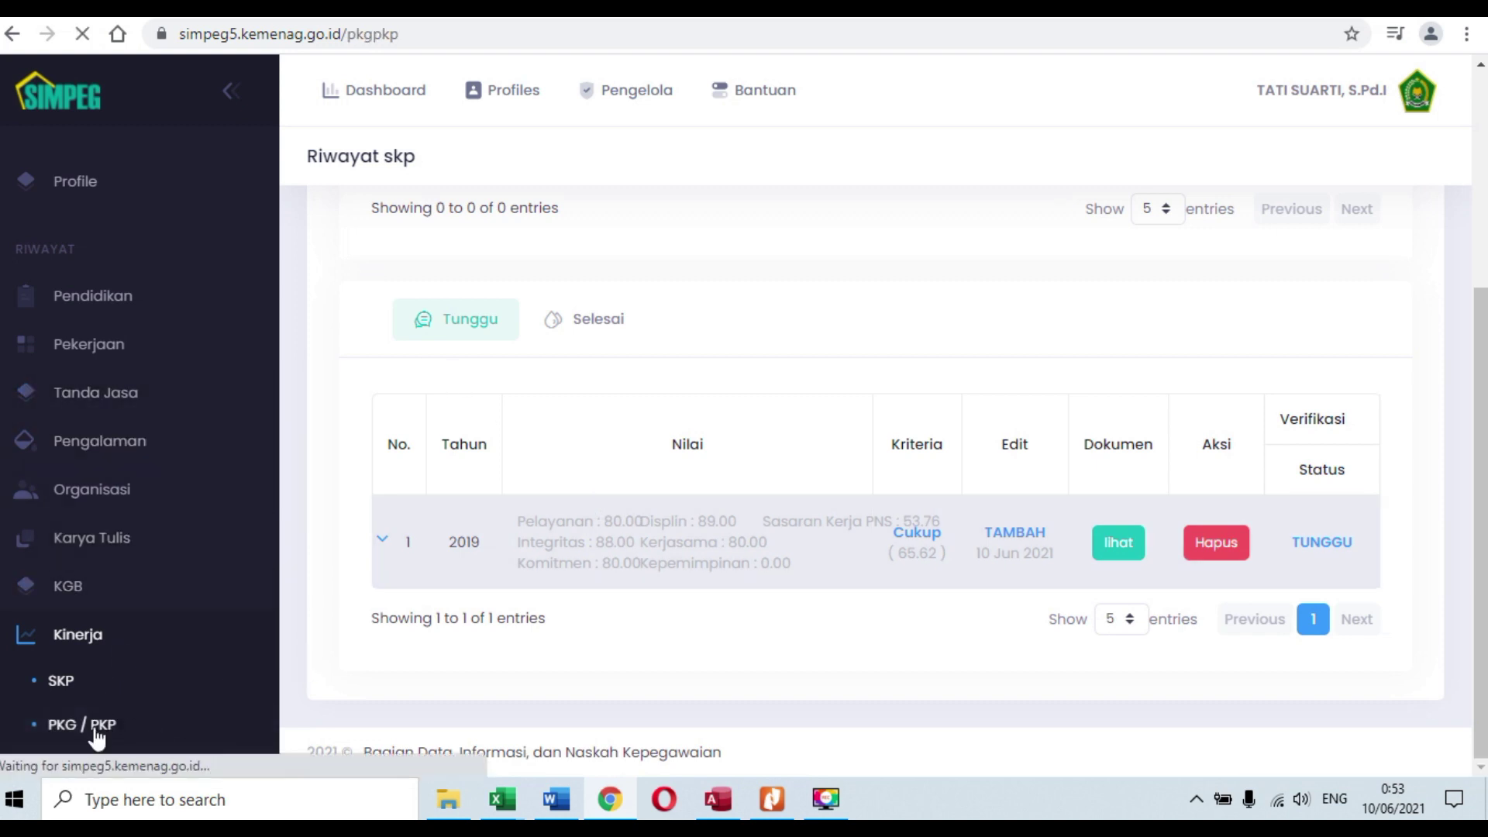
scroll(855, 396, "down", 3)
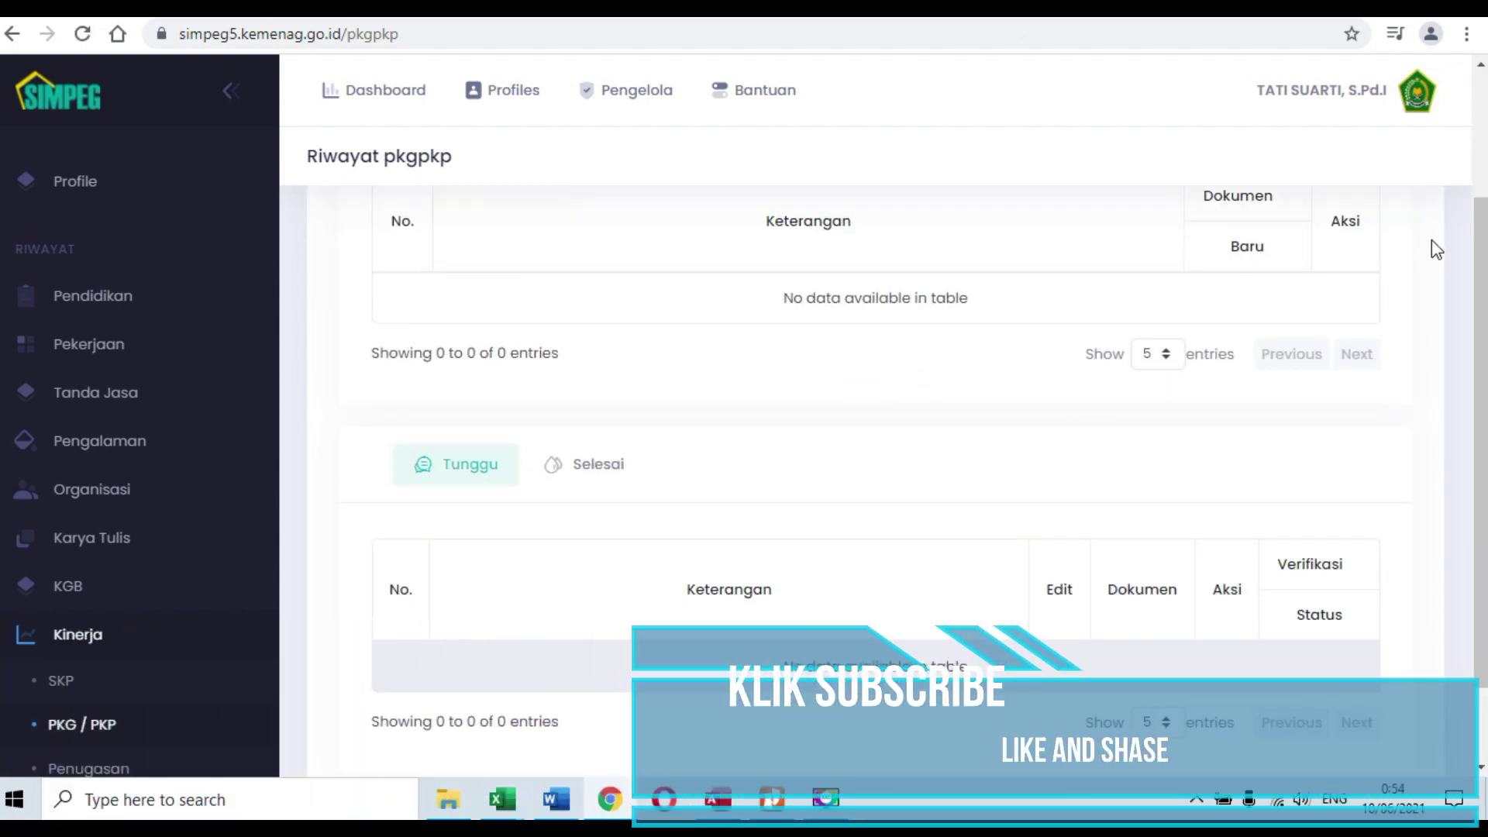
left_click(1310, 89)
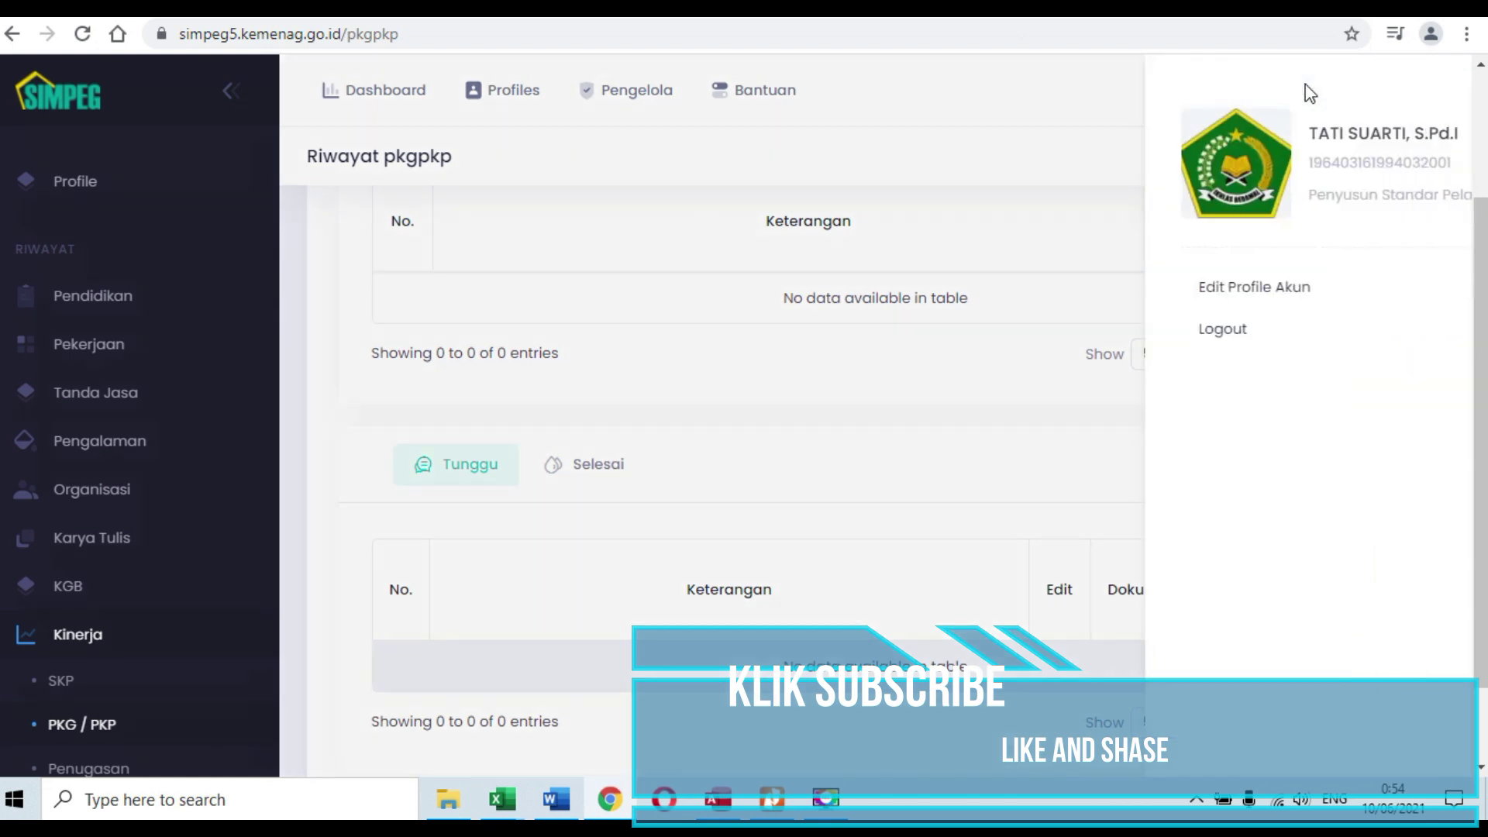
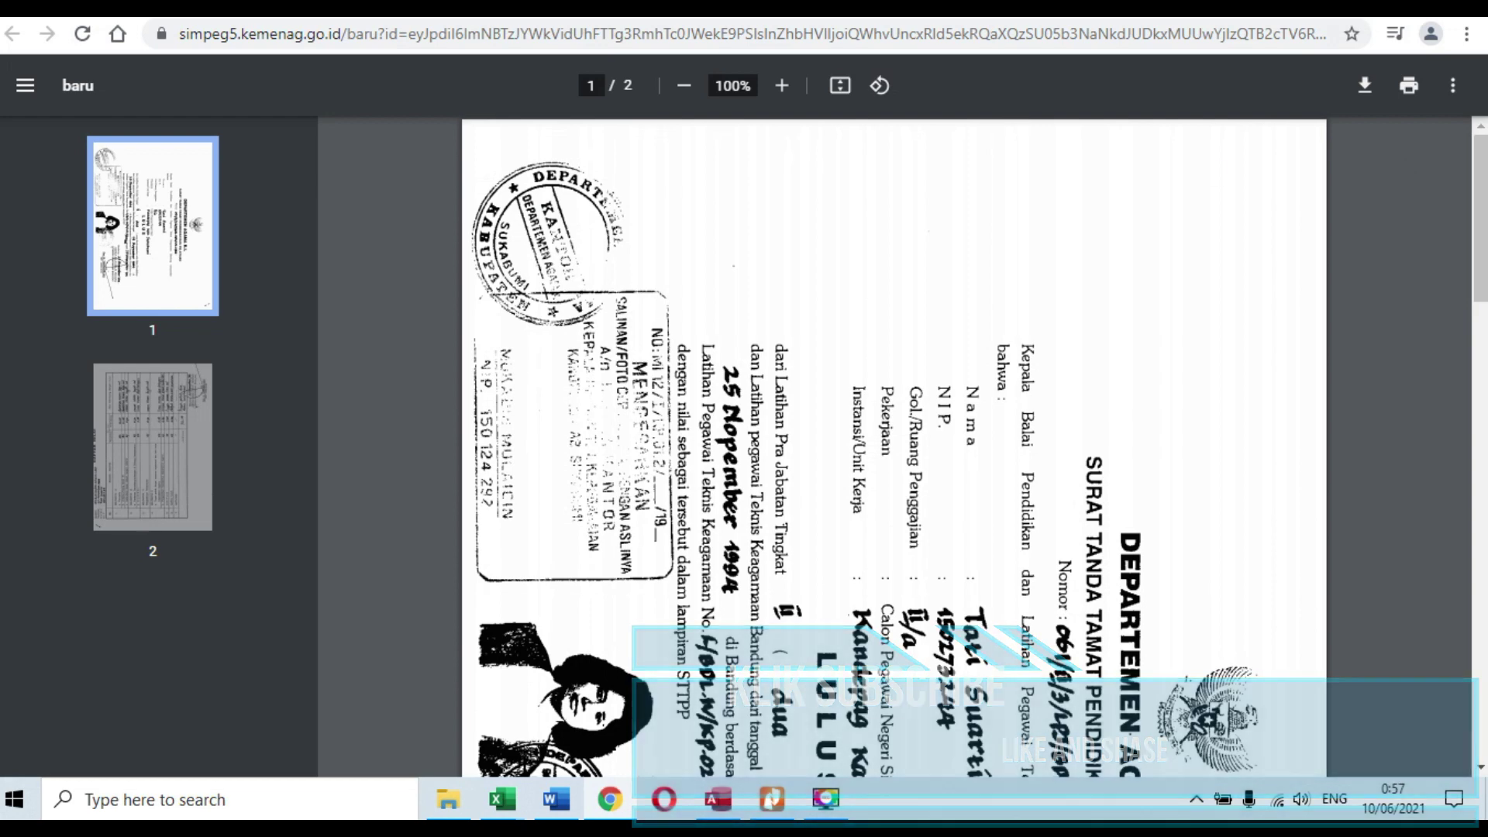
Step: Close the certificate PDF and return to the Diklat list showing the 1994 record as TUNGGU
left_click(651, 8)
mouse_move(637, 91)
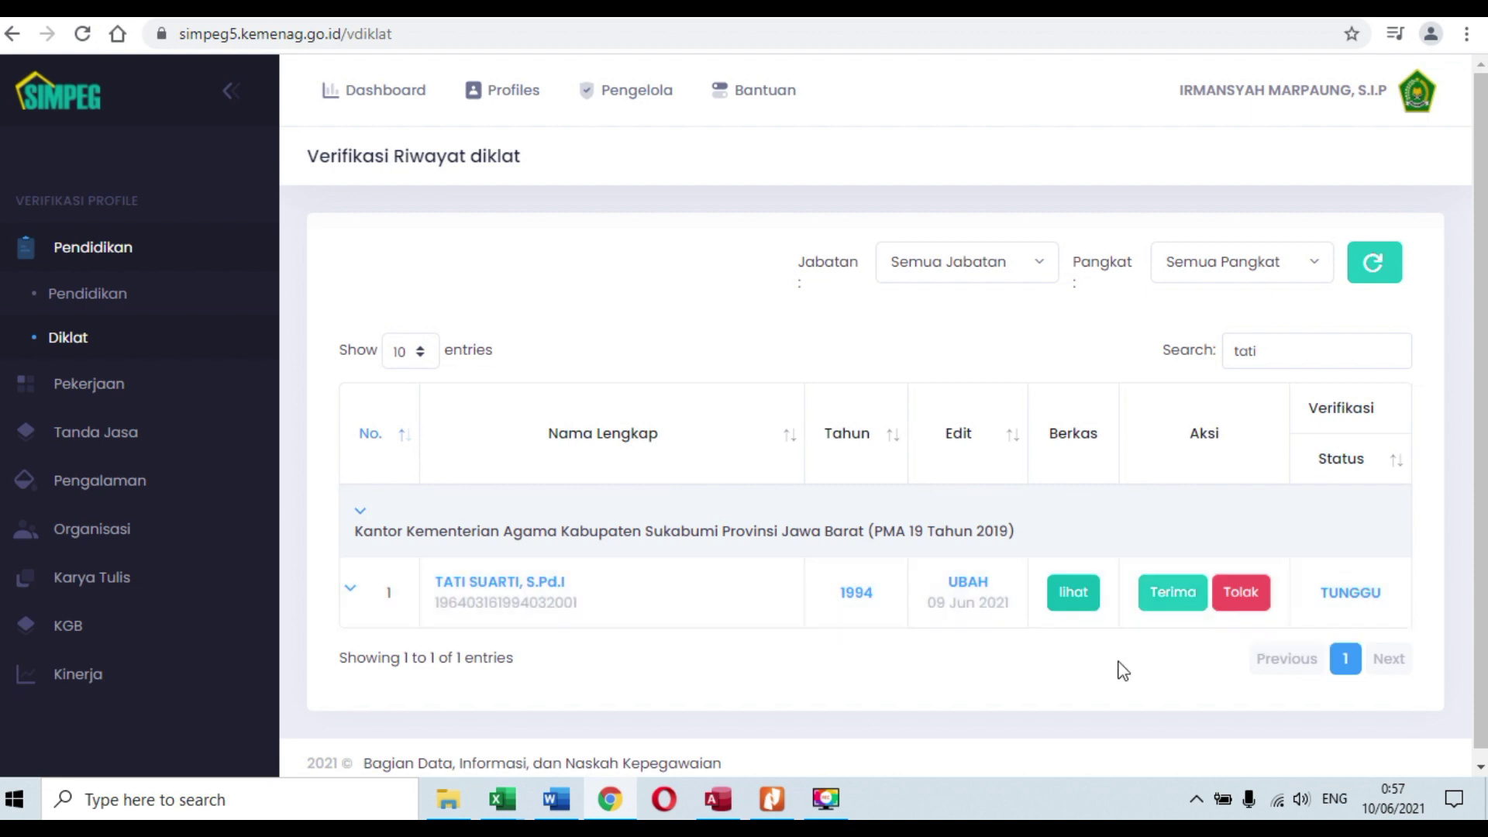
Step: Accept and confirm the 1994 Diklat record, then go to Kinerja > SKP verification
left_click(1174, 595)
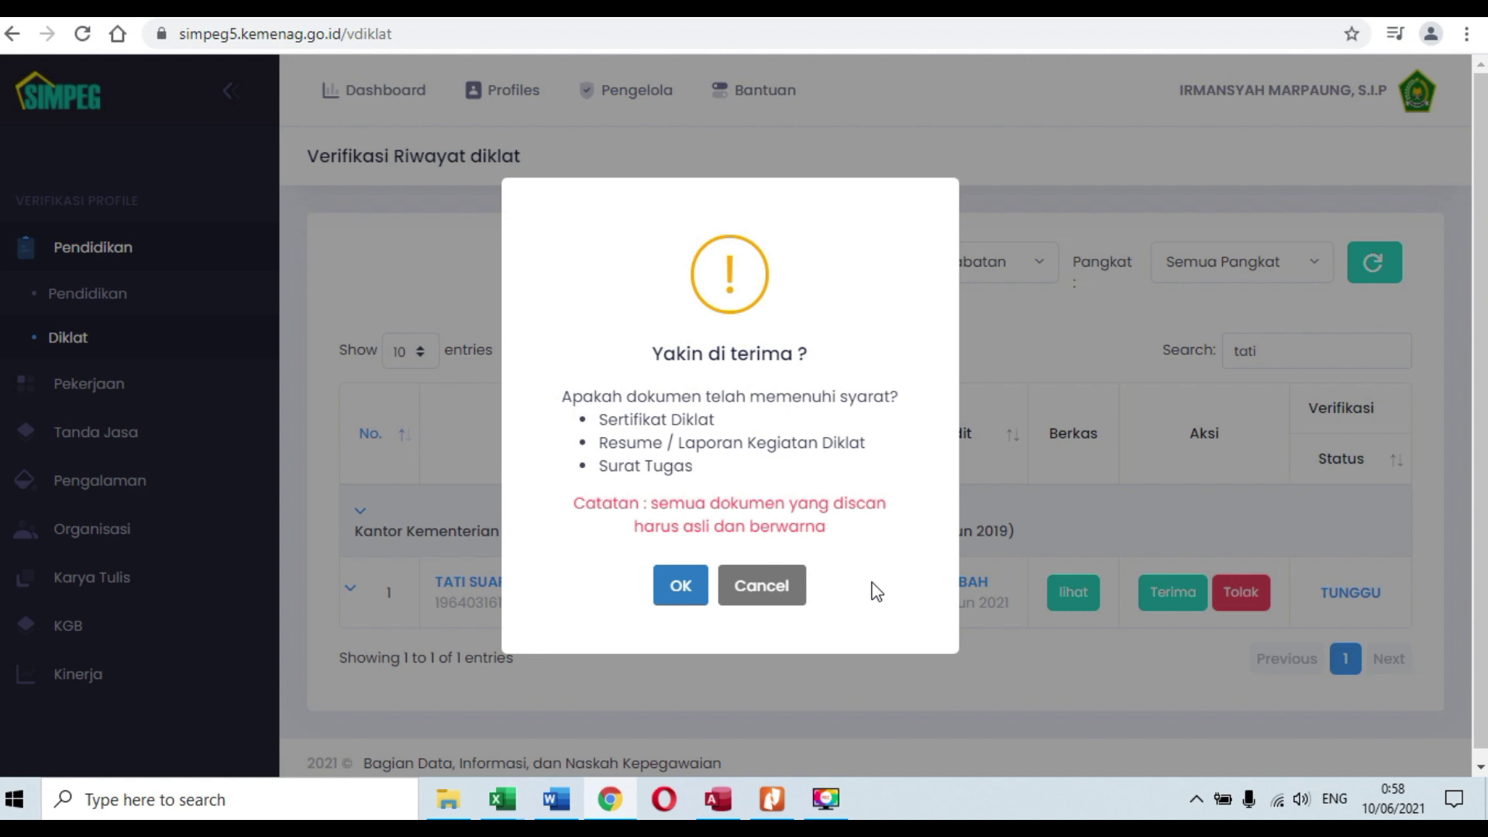
left_click(682, 601)
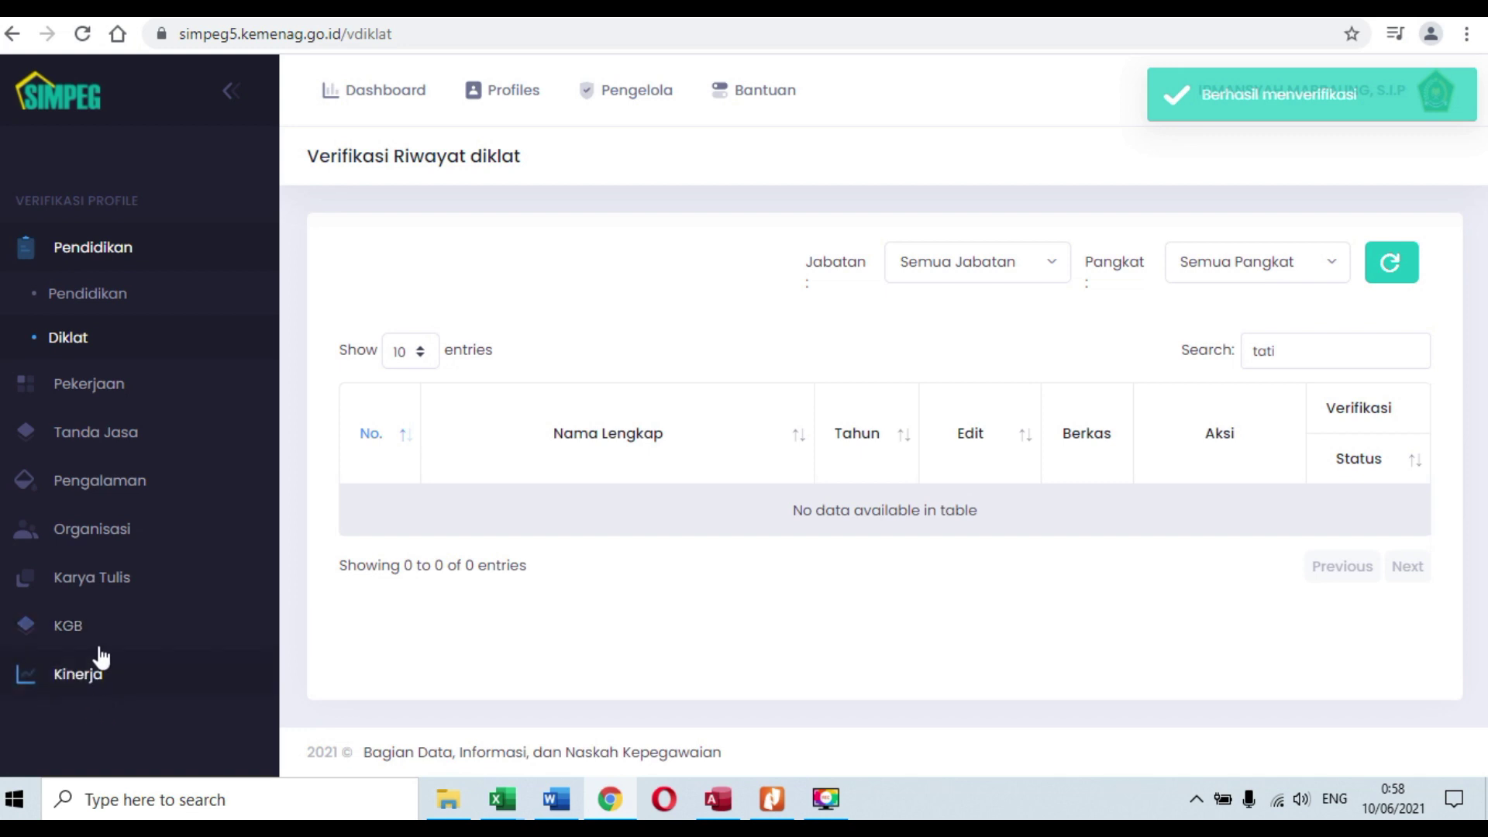
left_click(68, 679)
left_click(91, 714)
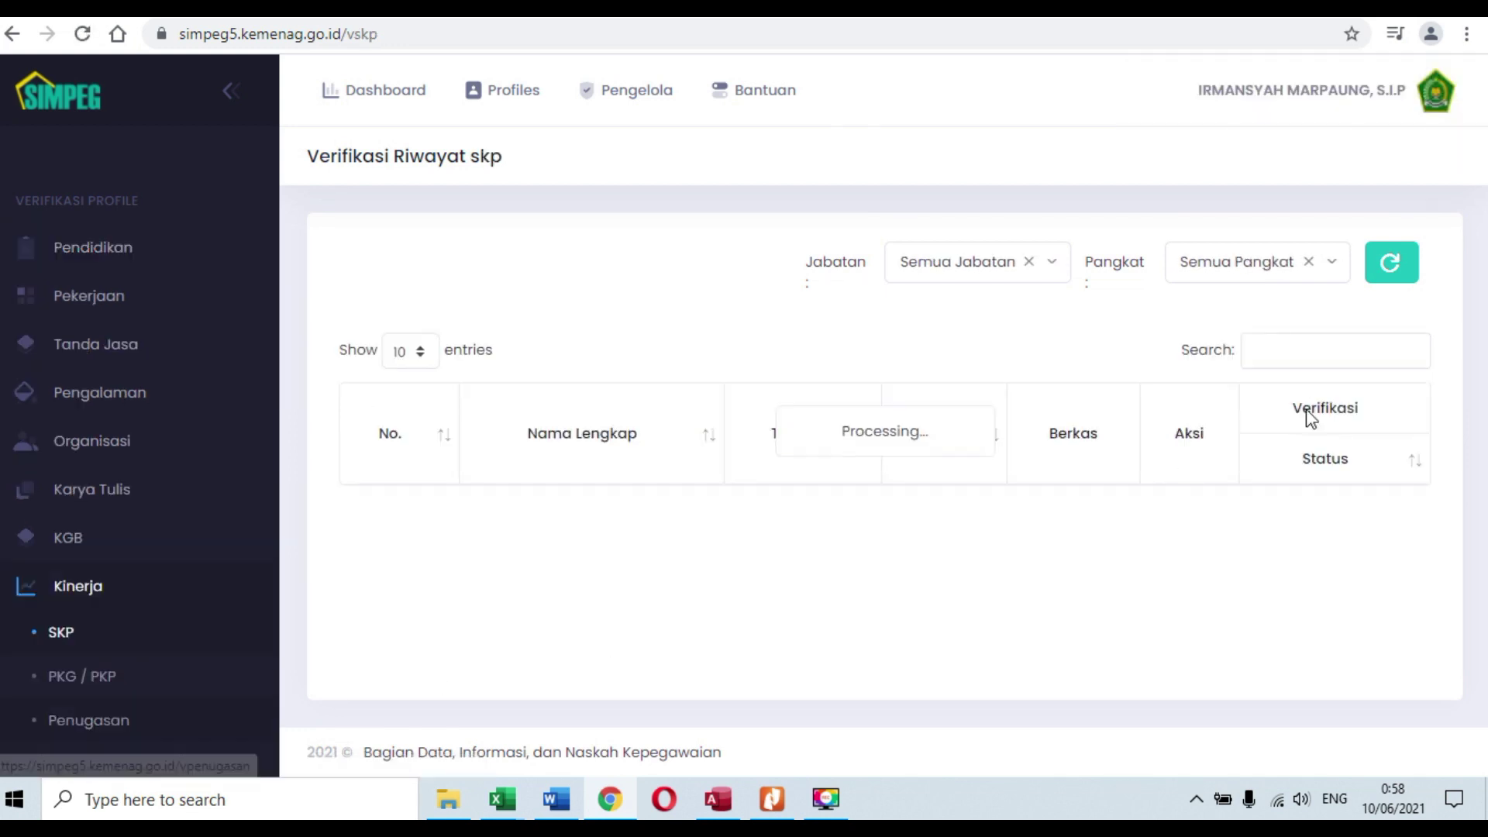
Step: Filter the SKP verification list to 'tati' and open her 2019 SKP document
left_click(1323, 350)
type("tati")
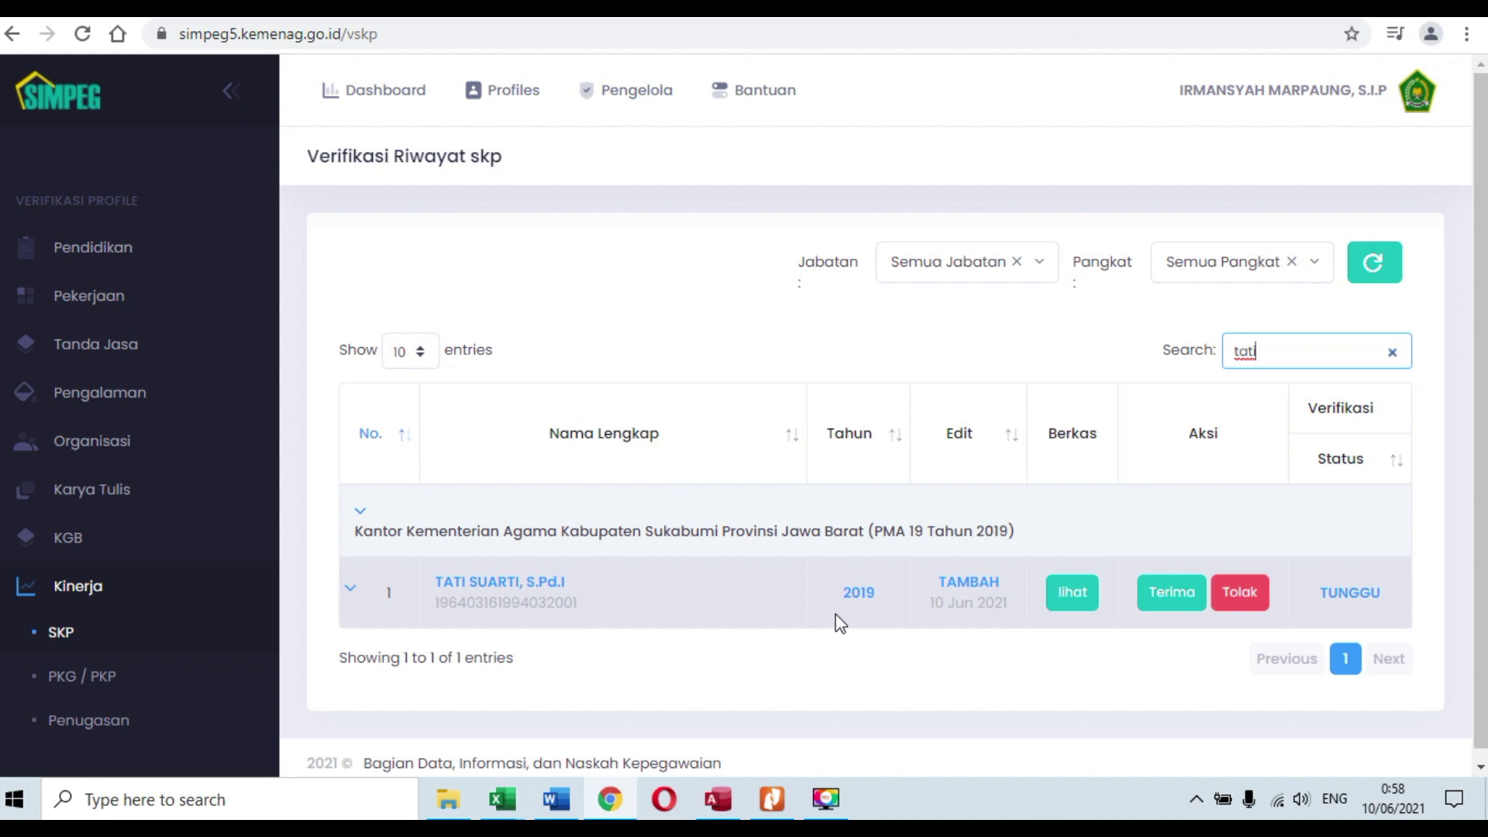
left_click(1064, 603)
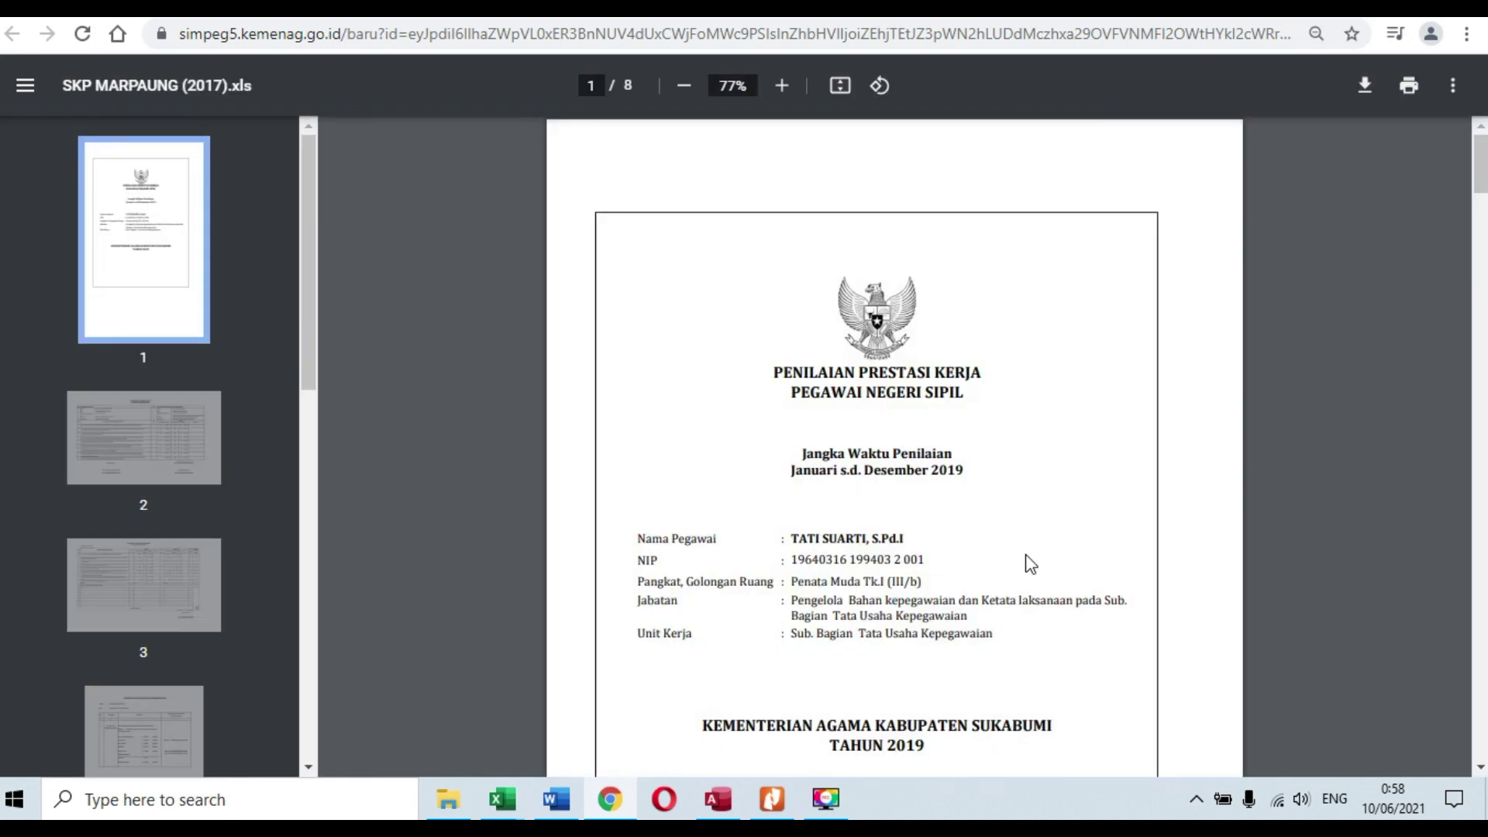
Step: Read through the 2019 SKP PDF, close it, and start accepting the record with Terima
scroll(1031, 562, "down", 20)
scroll(1031, 562, "down", 3)
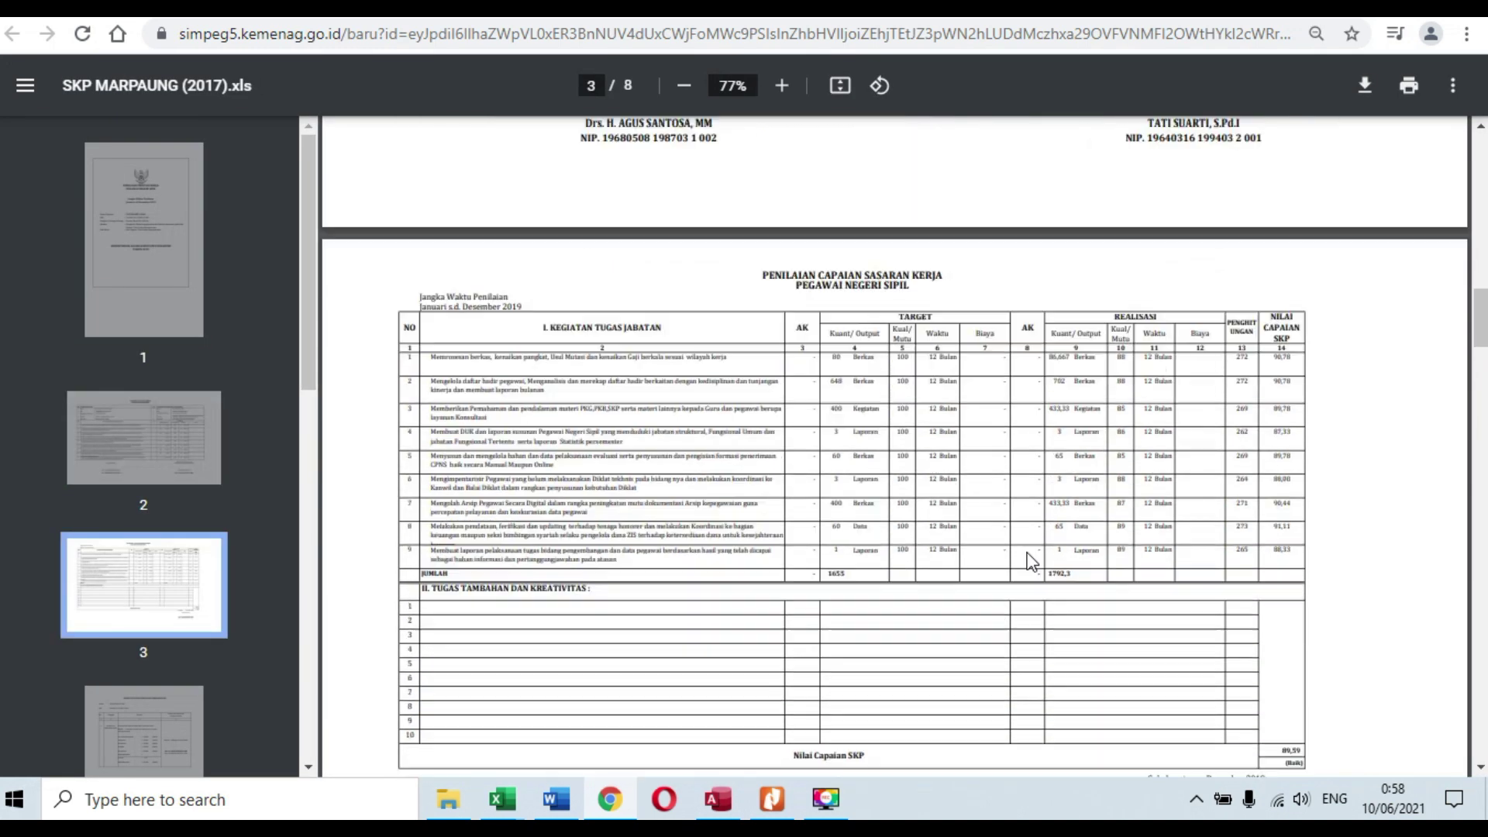
scroll(1031, 562, "down", 3)
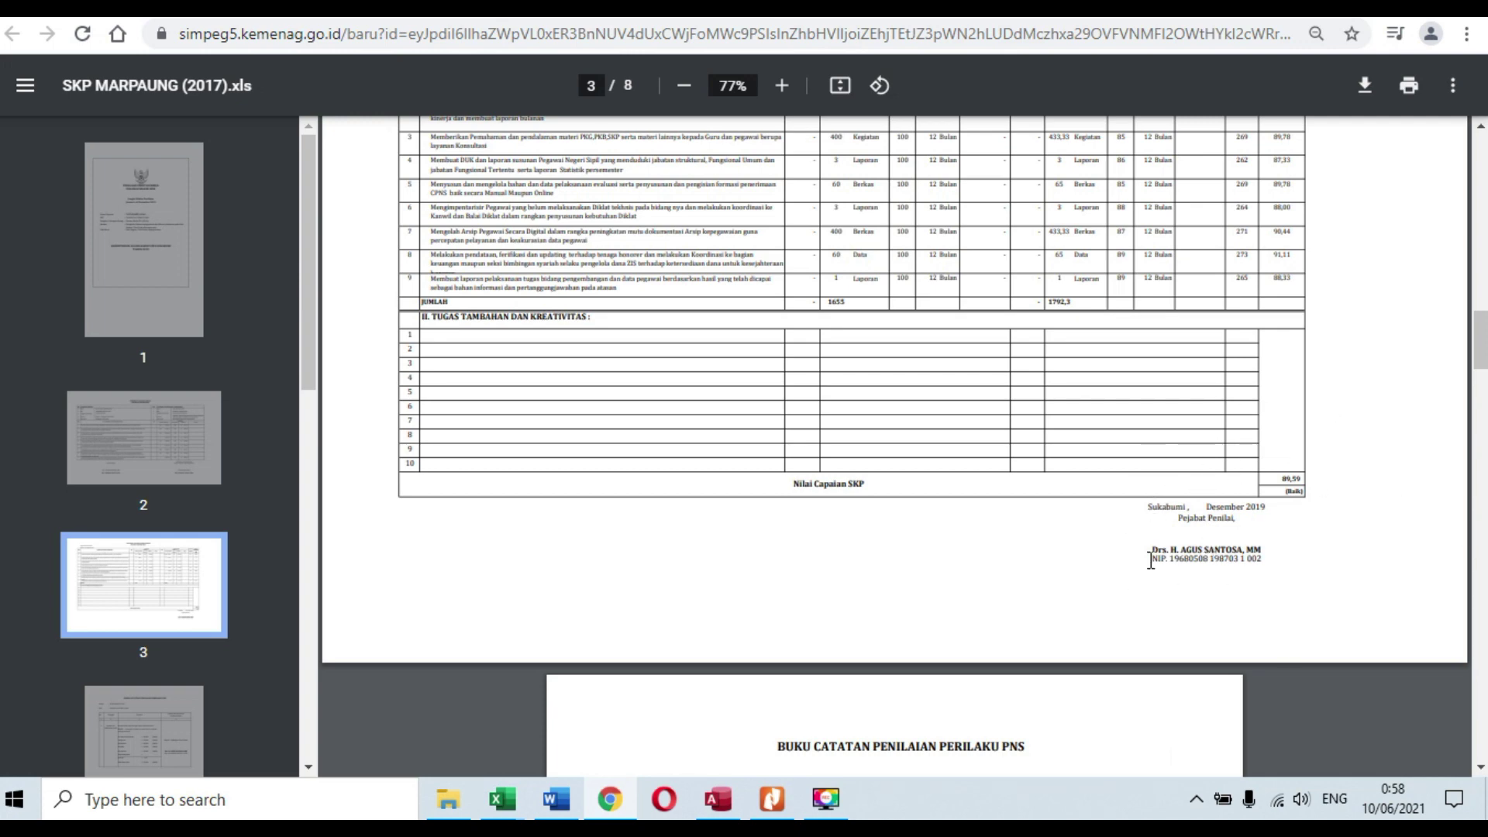
scroll(1050, 527, "down", 1)
scroll(1050, 527, "down", 20)
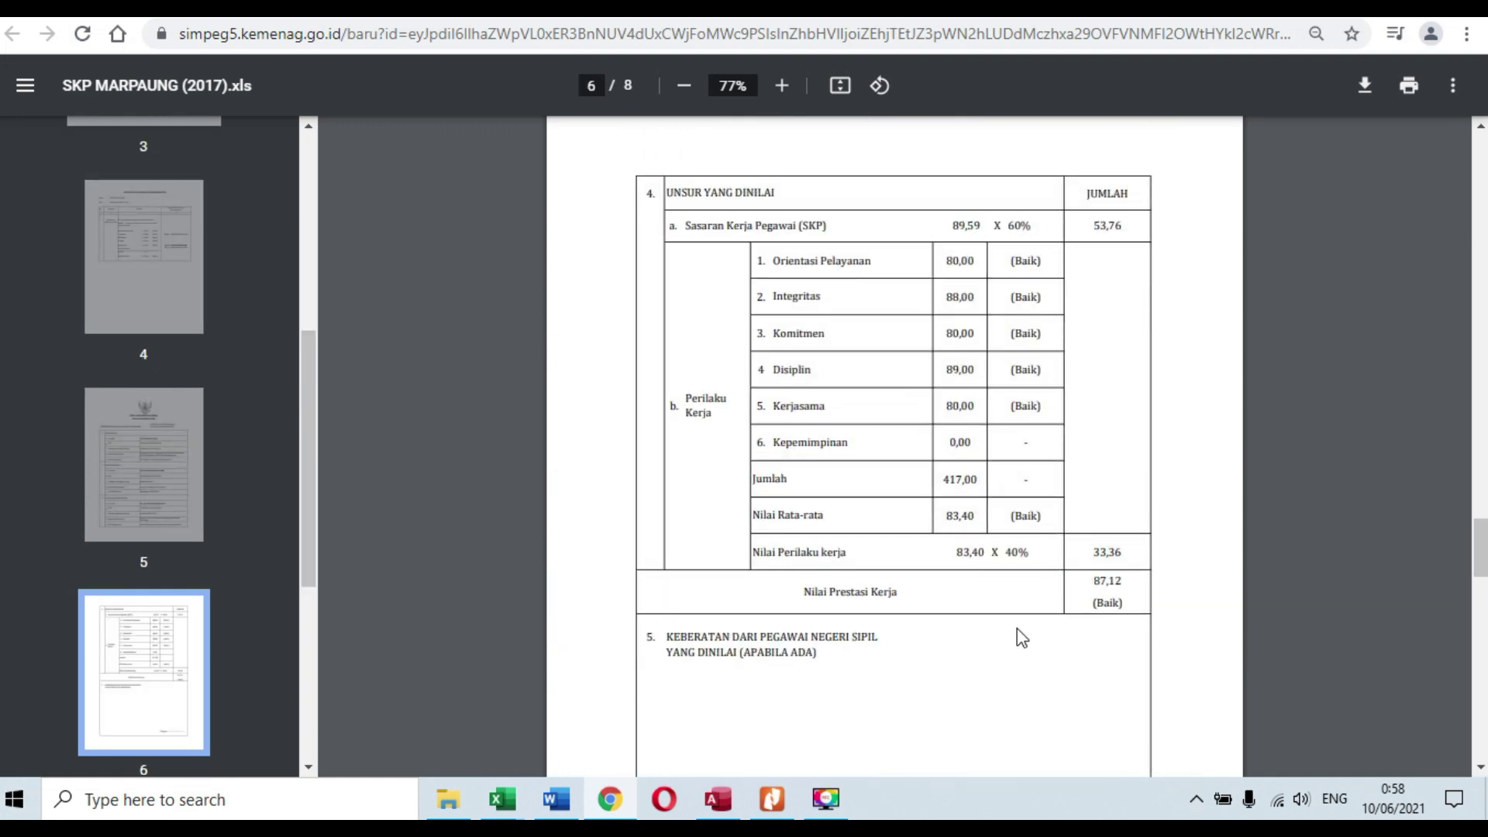
scroll(1000, 613, "down", 20)
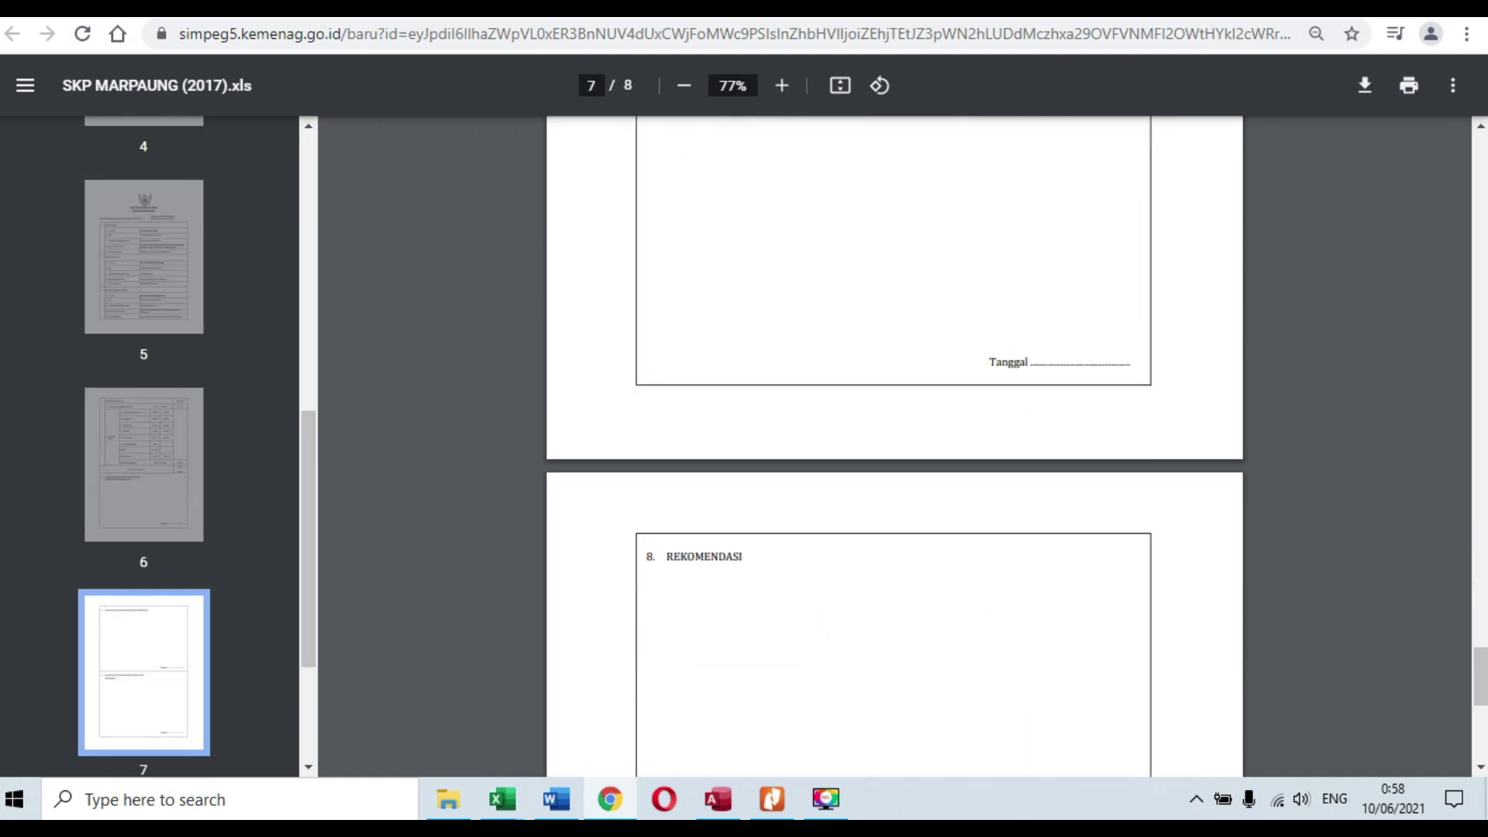
key("ctrl+w")
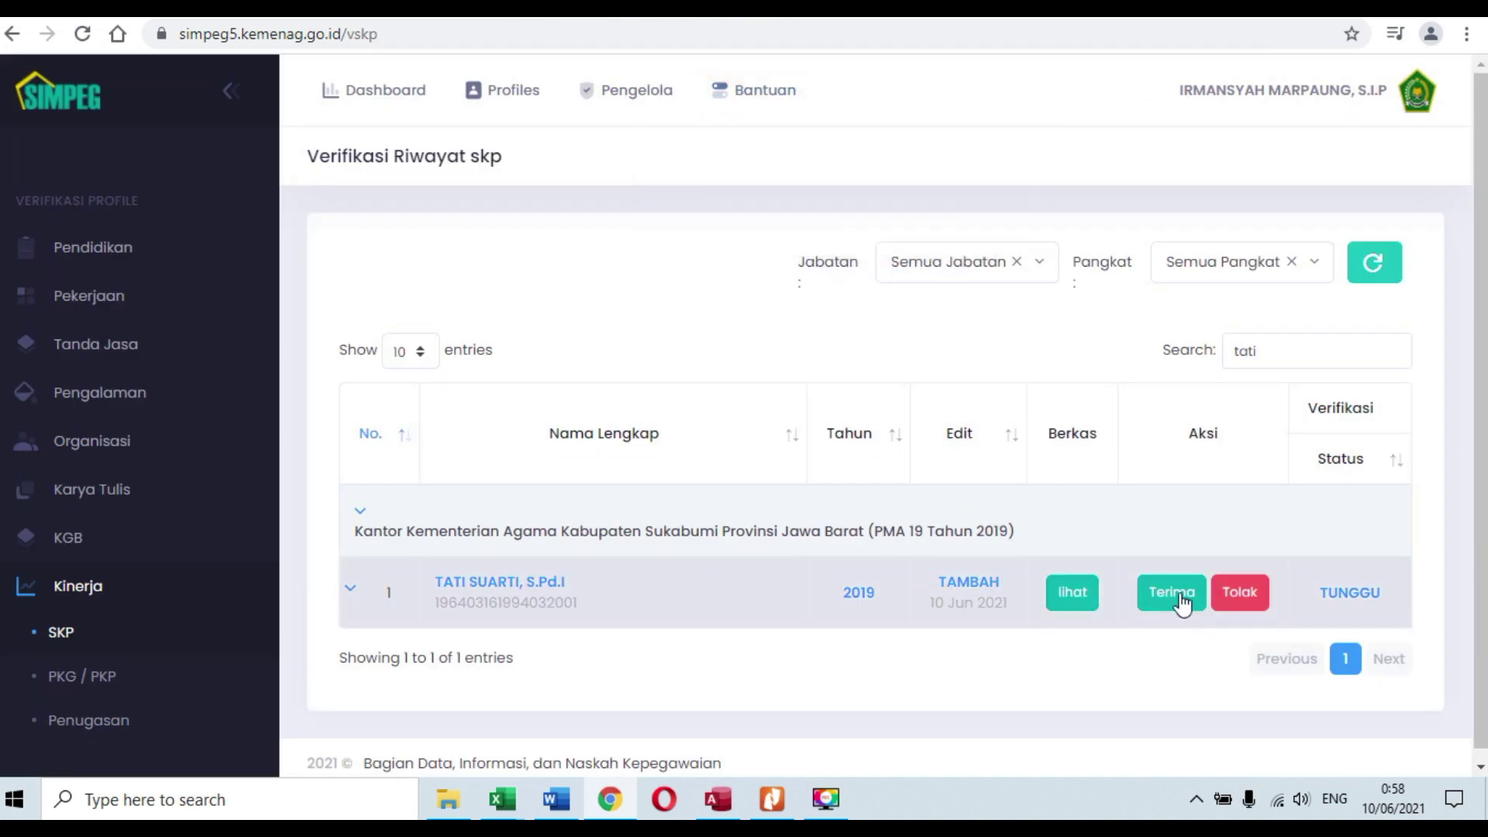
left_click(1174, 592)
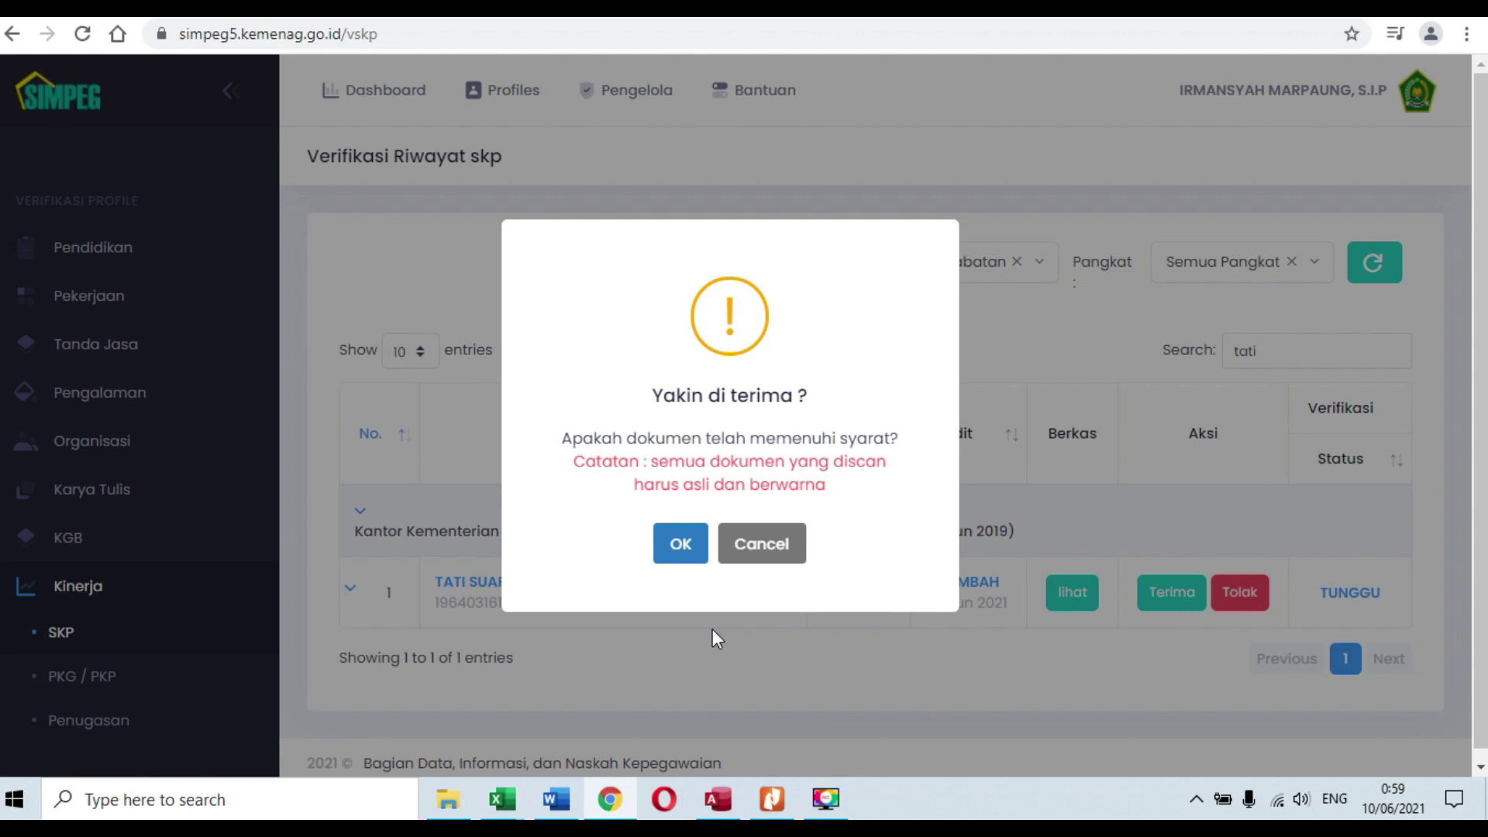
Step: Confirm acceptance of the 2019 SKP record and open the account profile panel
left_click(680, 546)
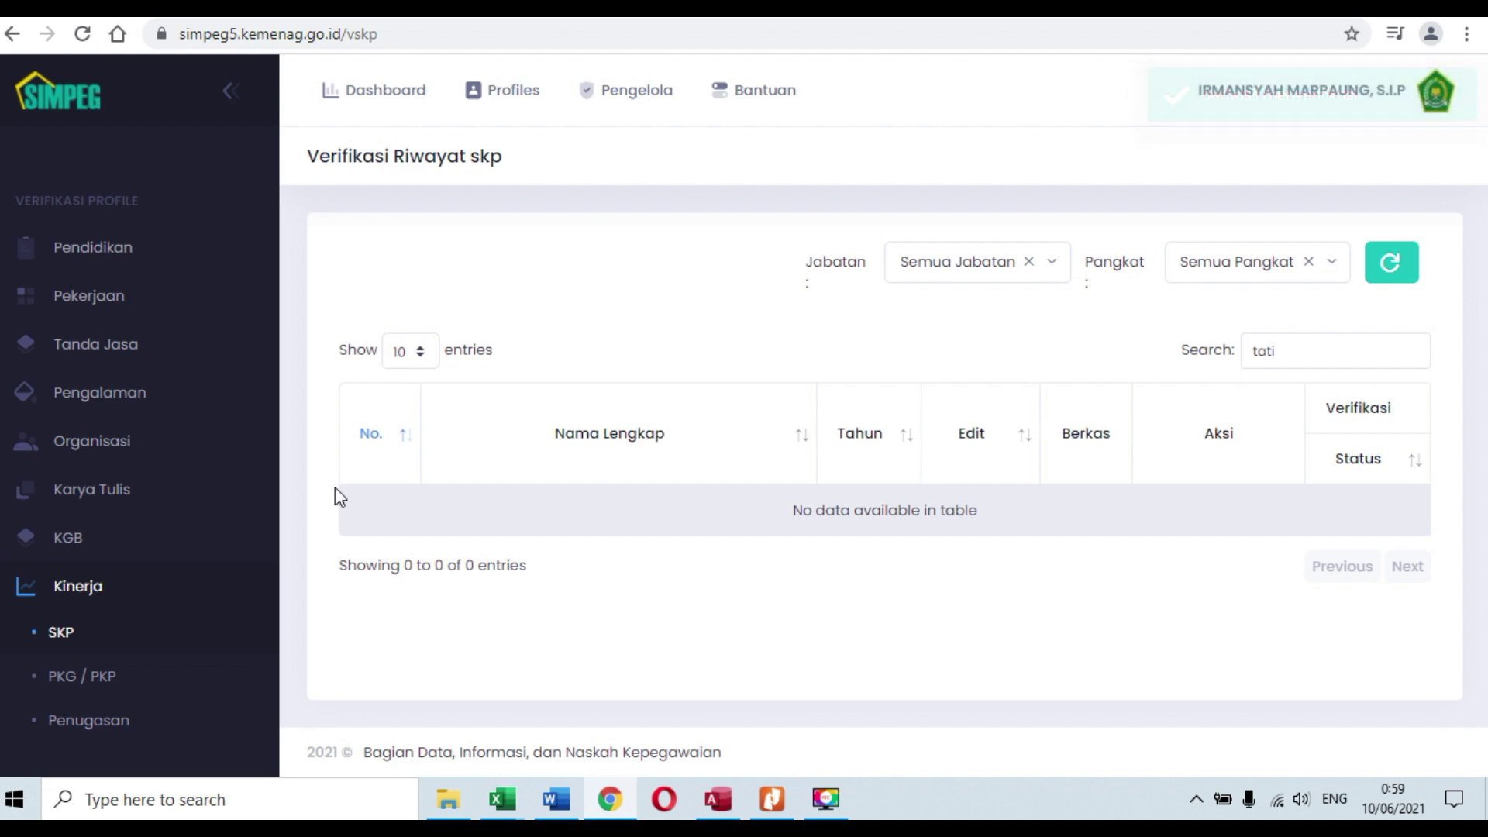
left_click(1271, 92)
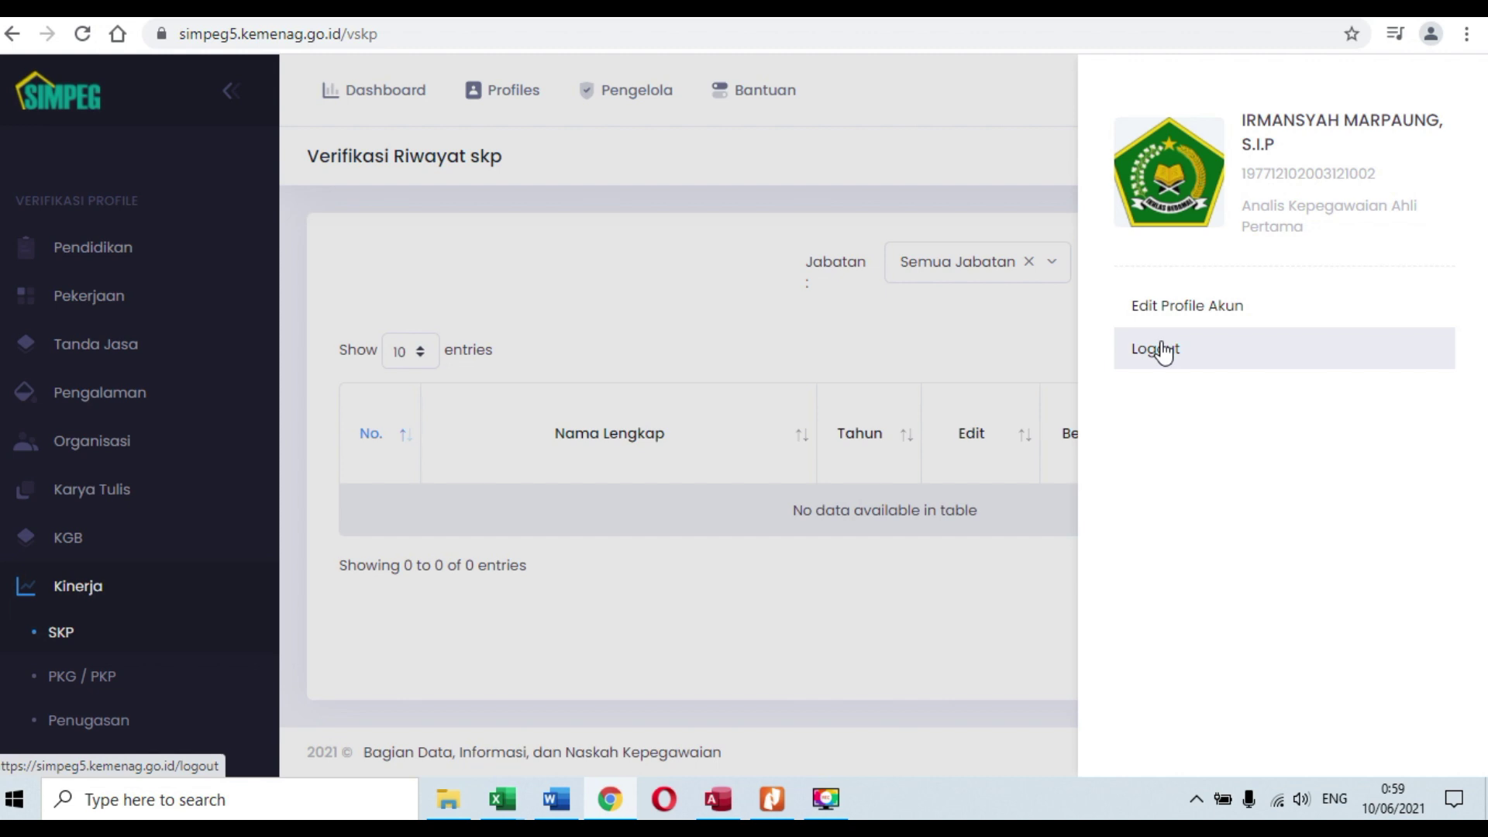
Step: Log out and sign in as another employee using the saved single sign-on NIP and password
left_click(1163, 351)
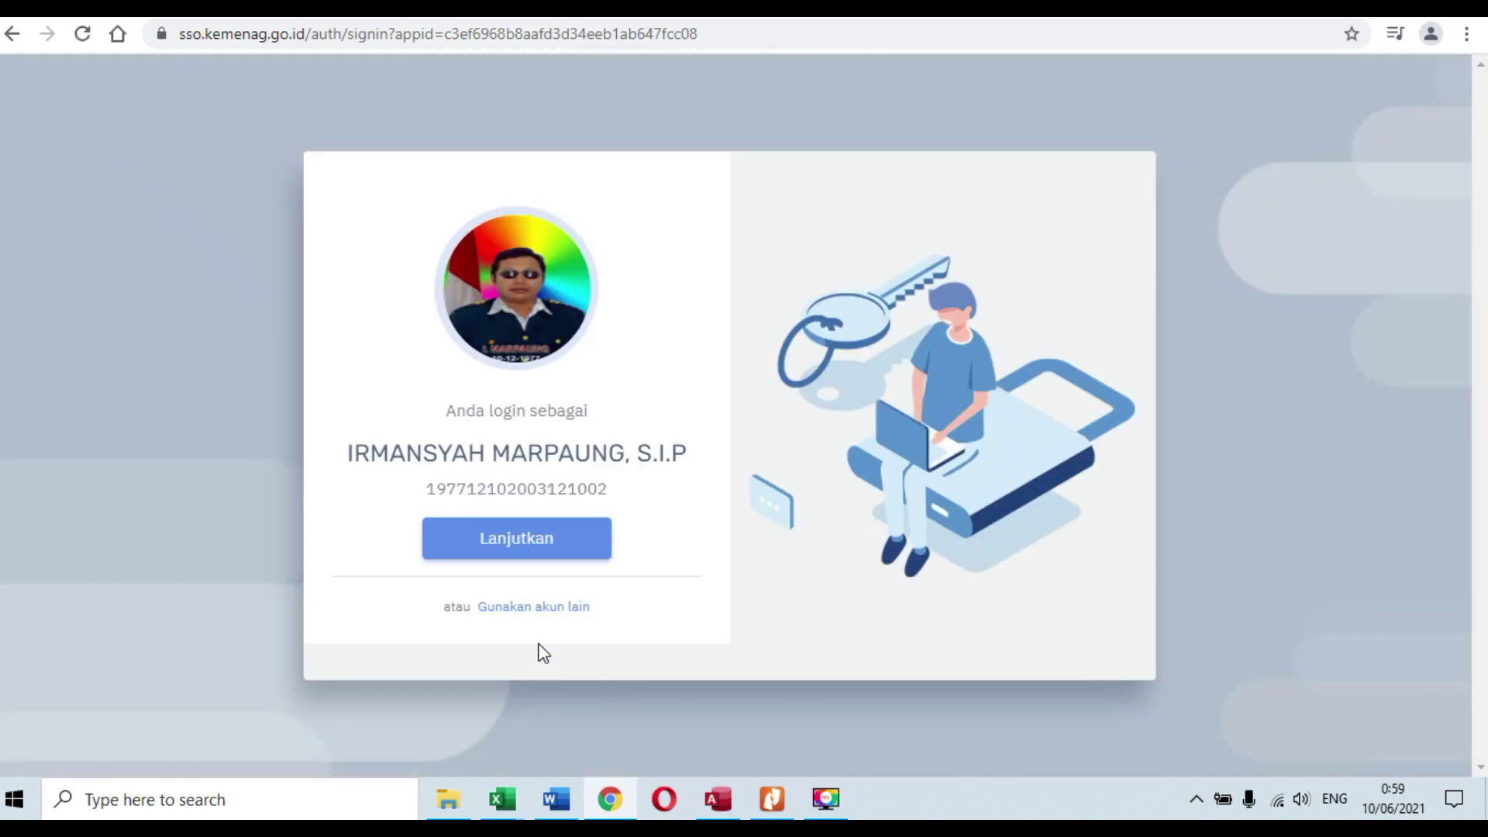
left_click(523, 612)
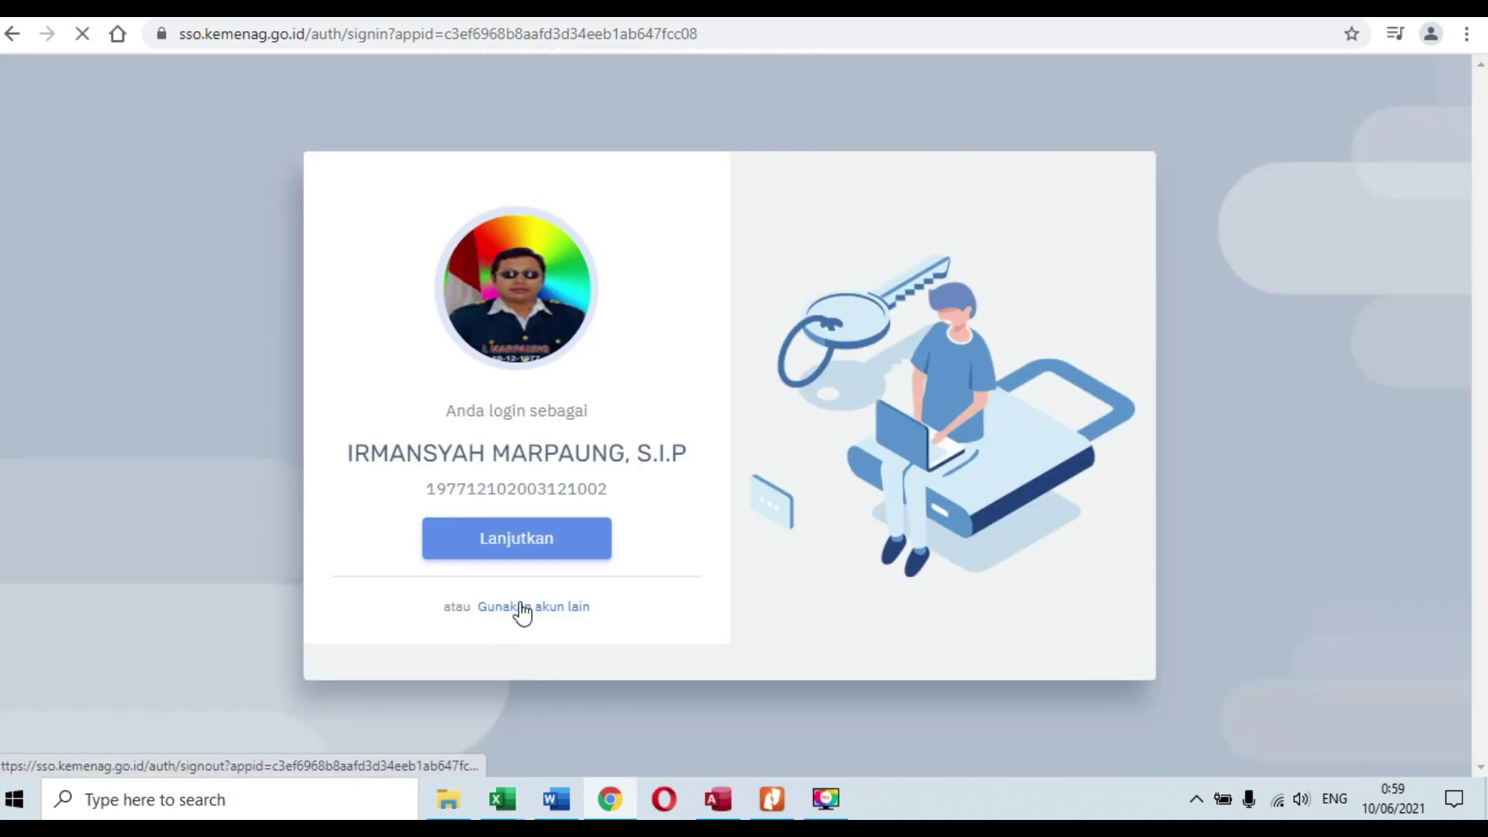
double_click(528, 391)
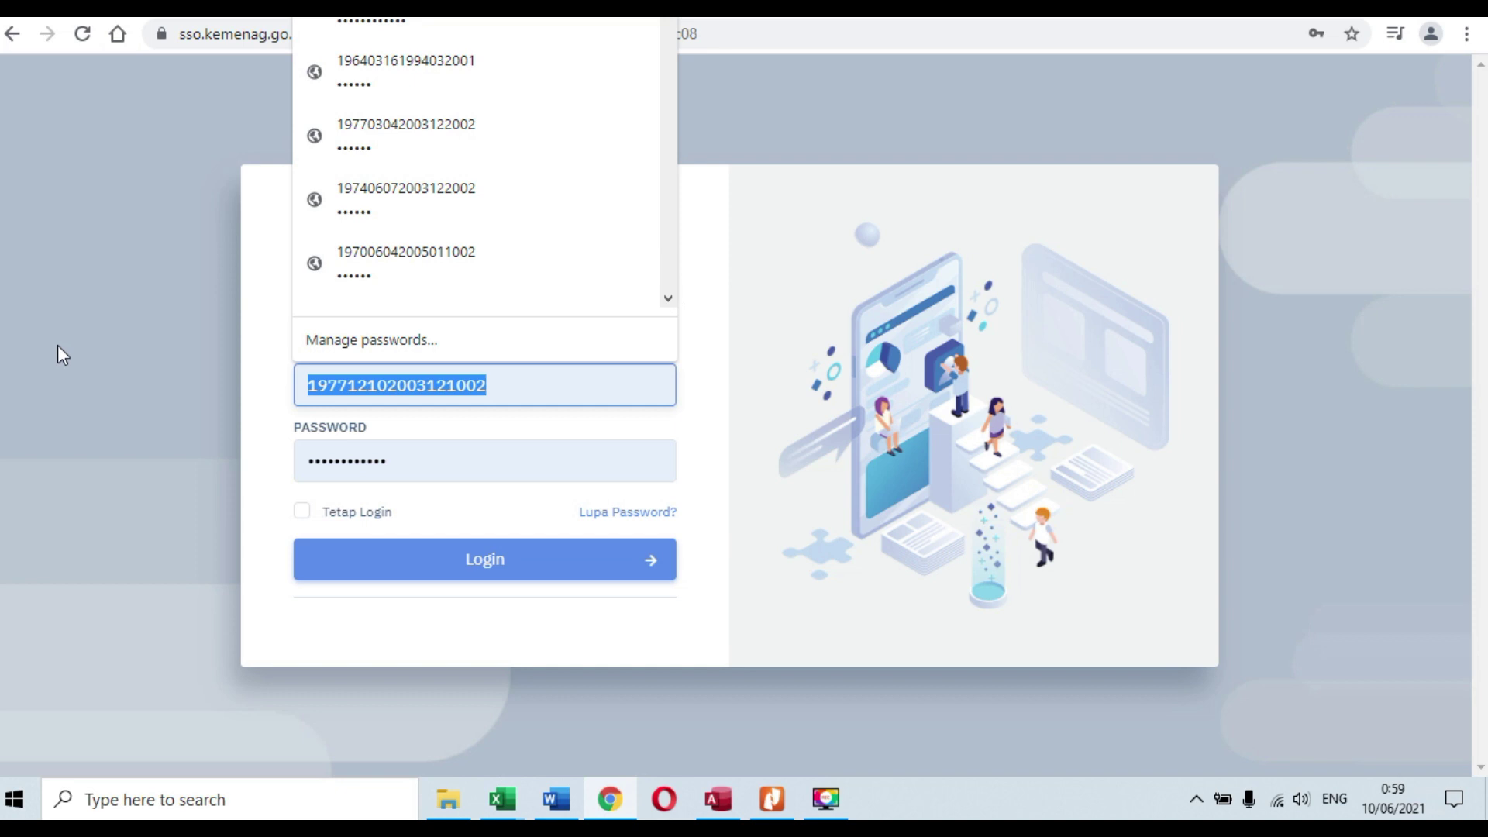
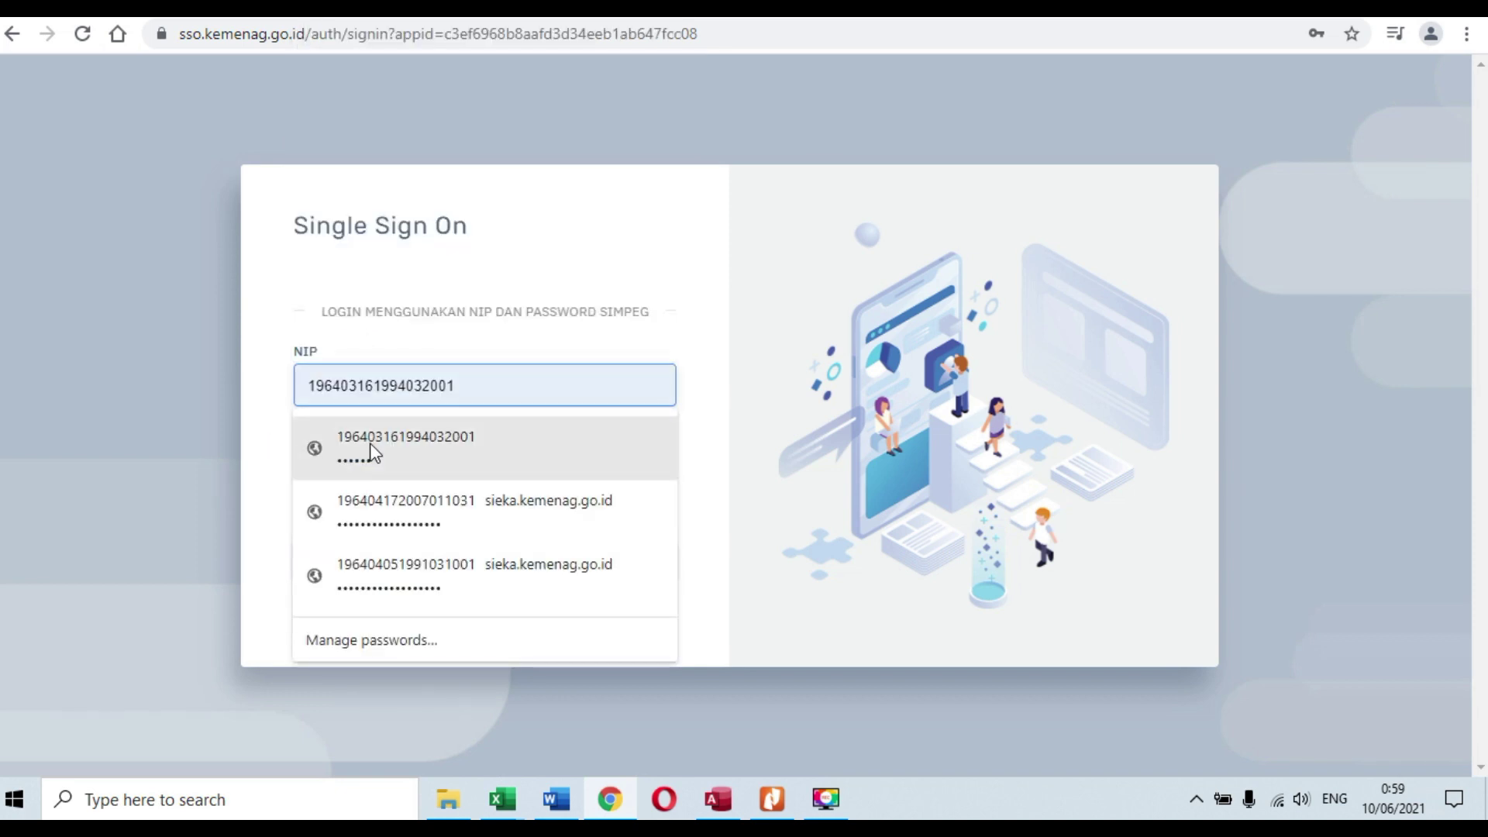
left_click(370, 443)
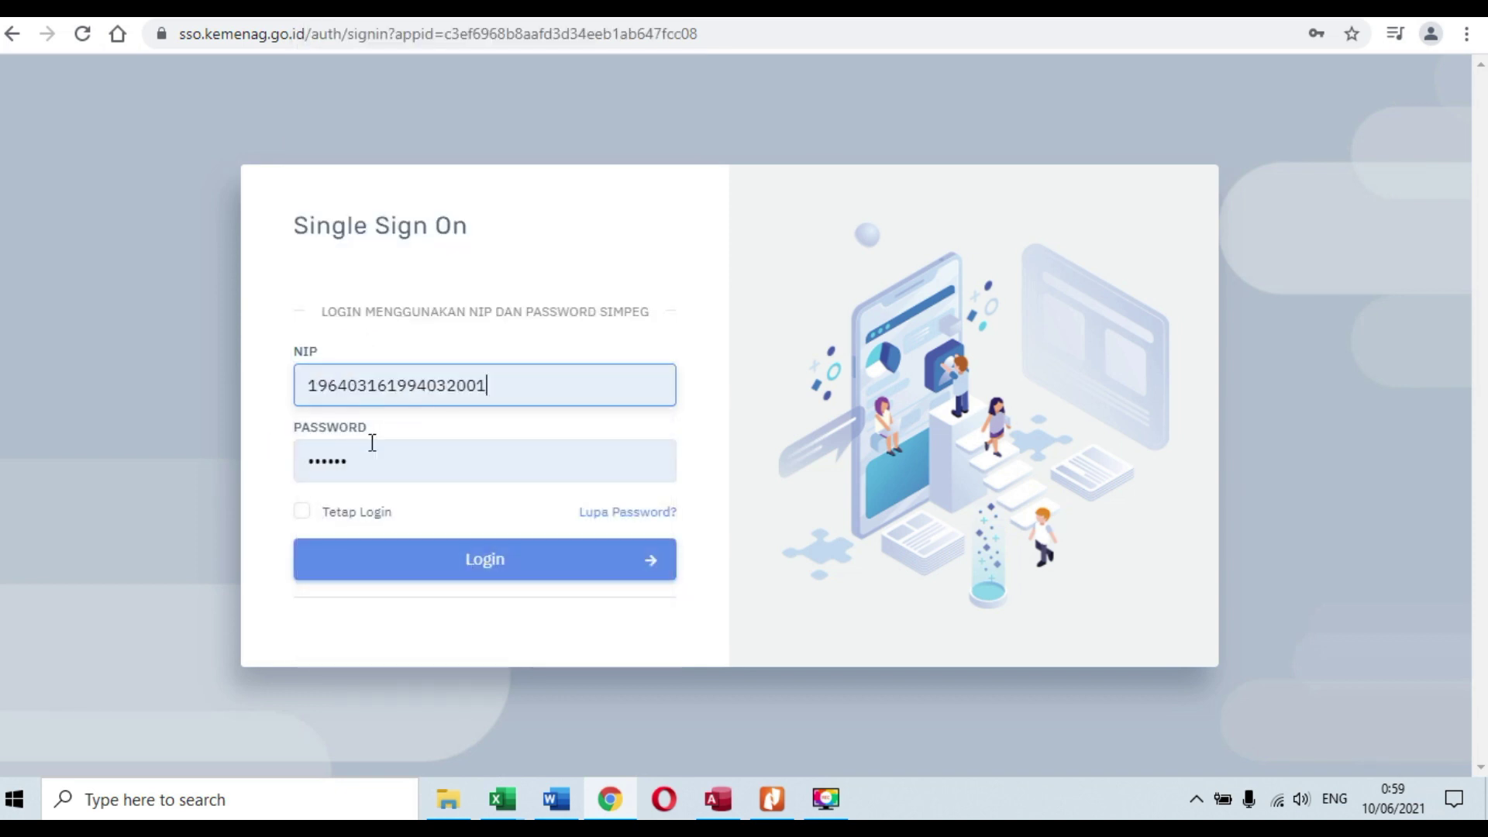
left_click(480, 569)
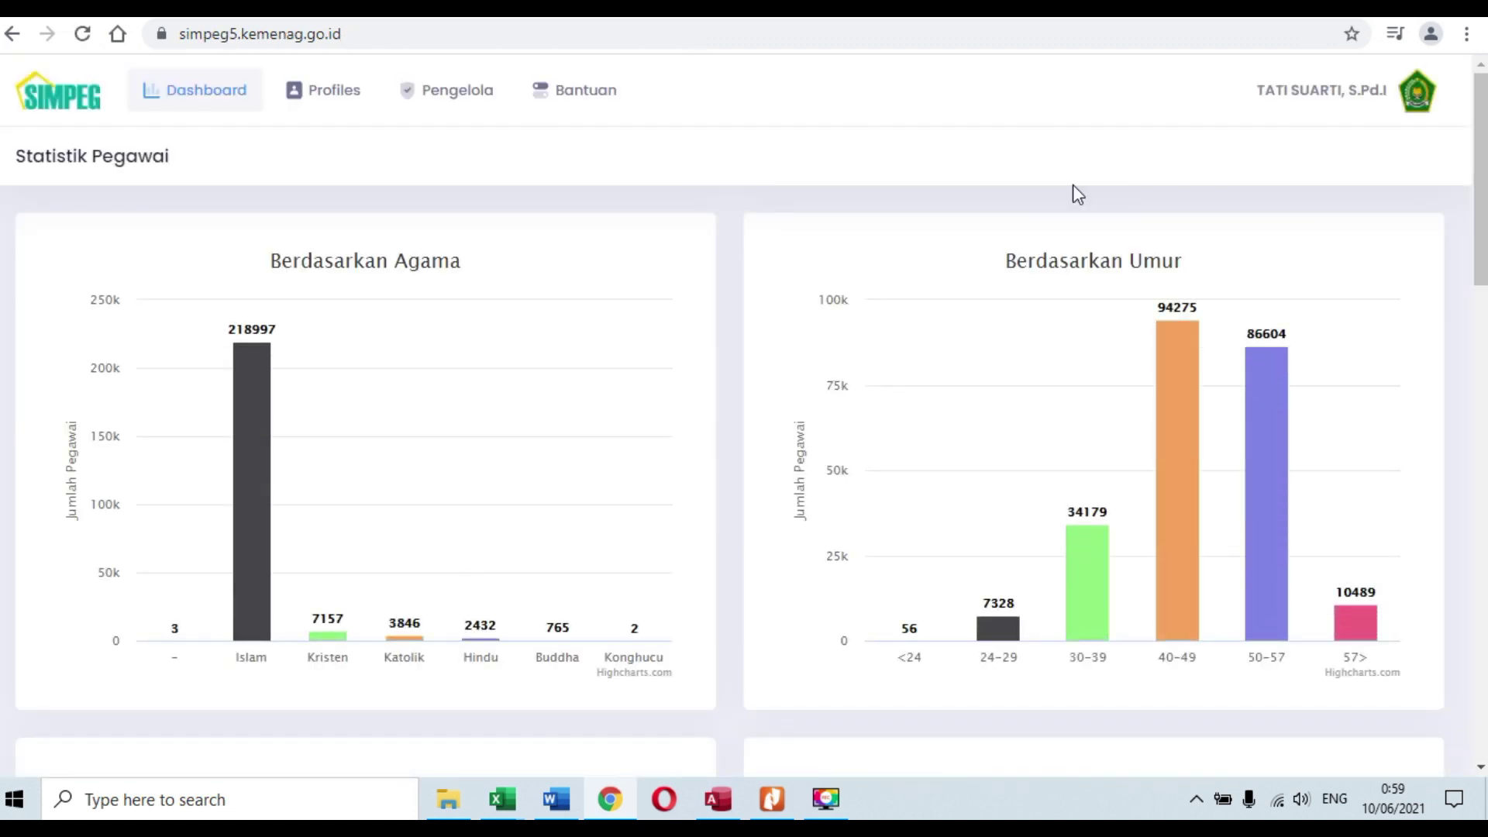
Step: Open Data Pegawai > Pendidikan and show the Selesai tab: SMP Muhammadiyah TOLAK, SDN Baros I TERIMA
mouse_move(320, 98)
left_click(387, 156)
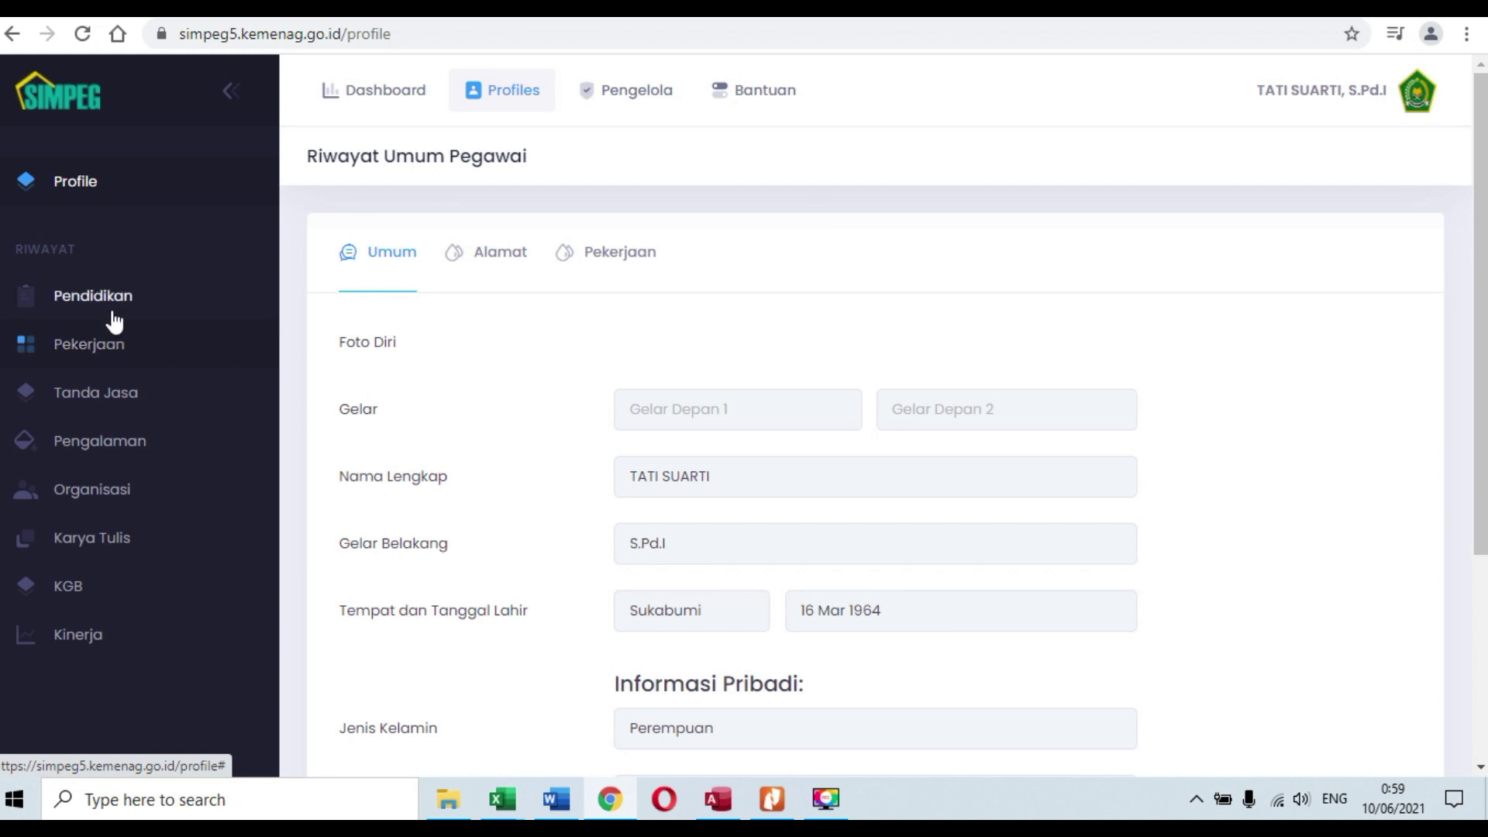
left_click(115, 307)
left_click(86, 342)
scroll(1093, 310, "down", 1)
scroll(1096, 323, "down", 2)
scroll(1096, 323, "up", 2)
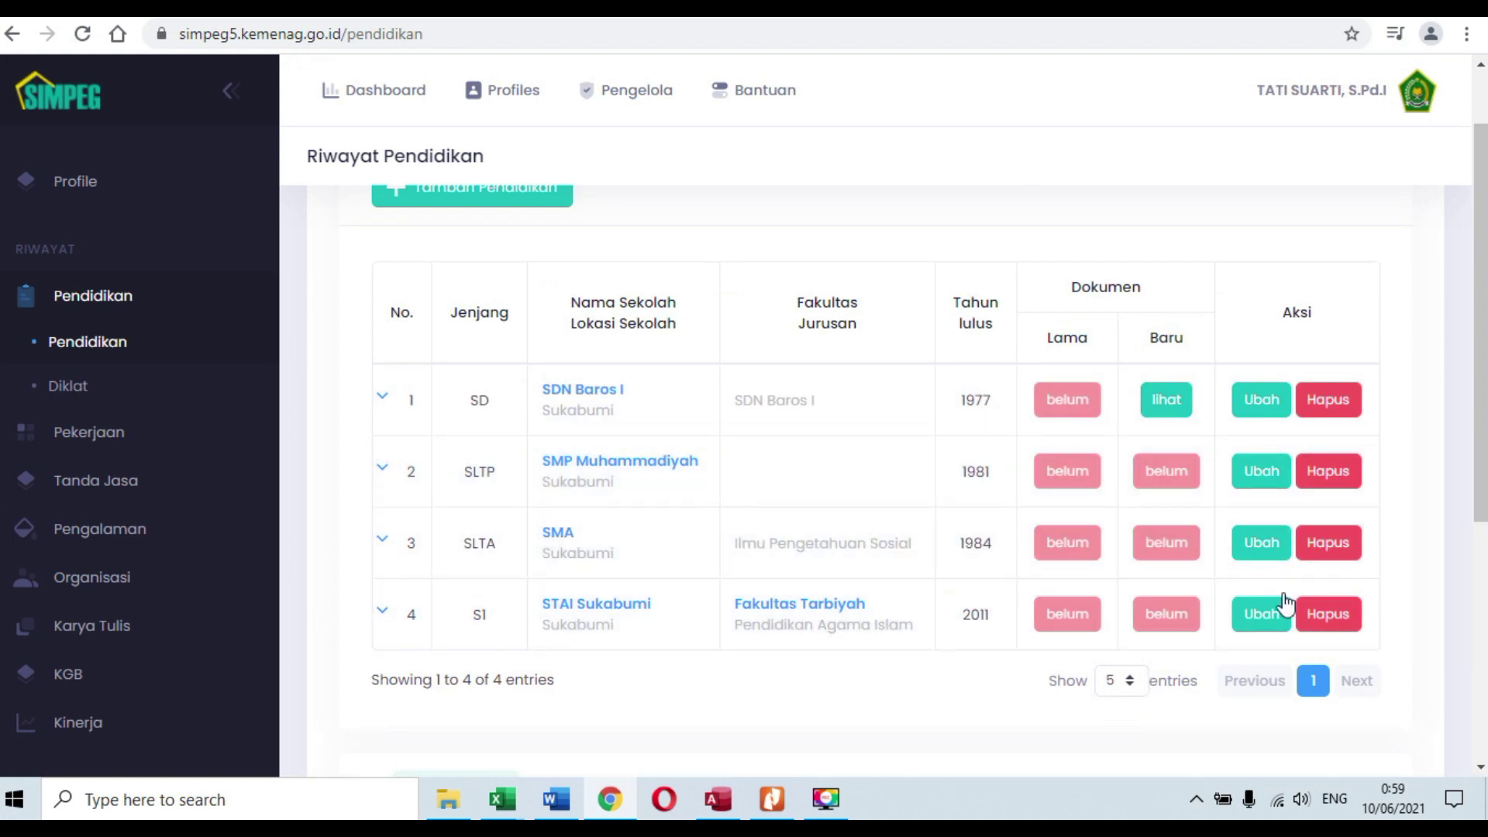
scroll(1079, 651, "down", 5)
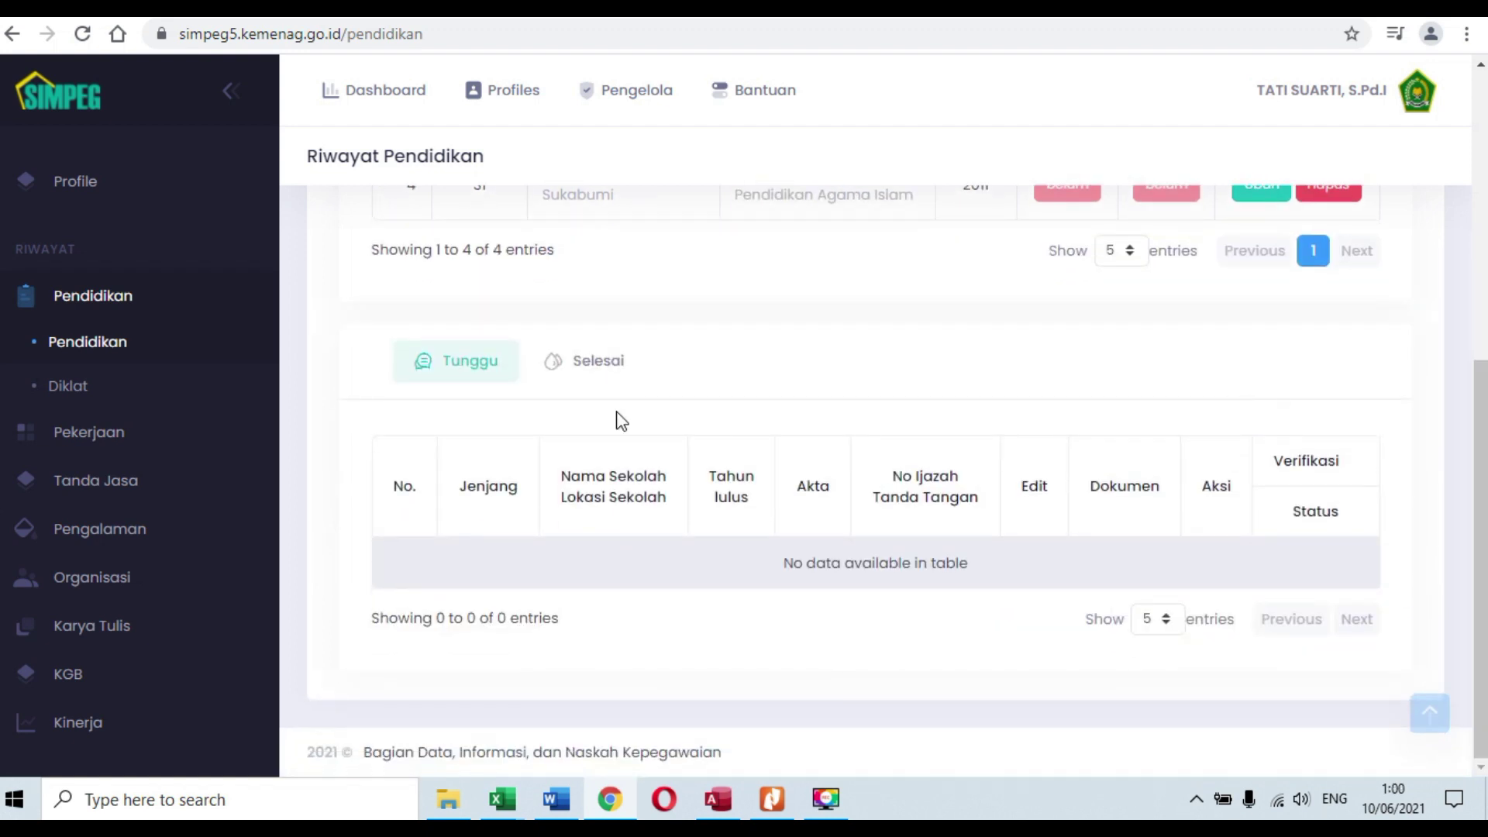
left_click(577, 364)
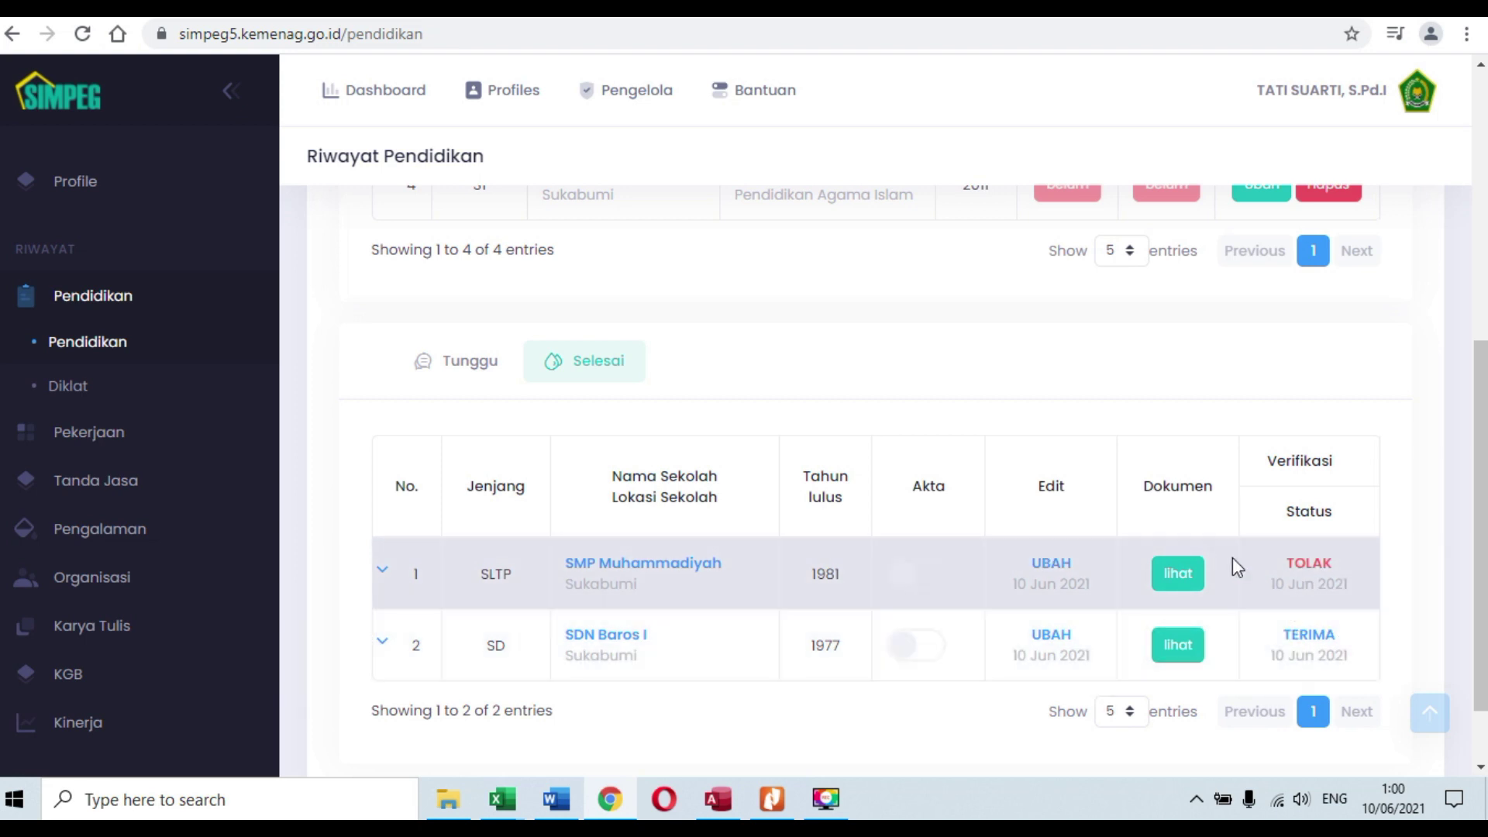
left_click(1185, 583)
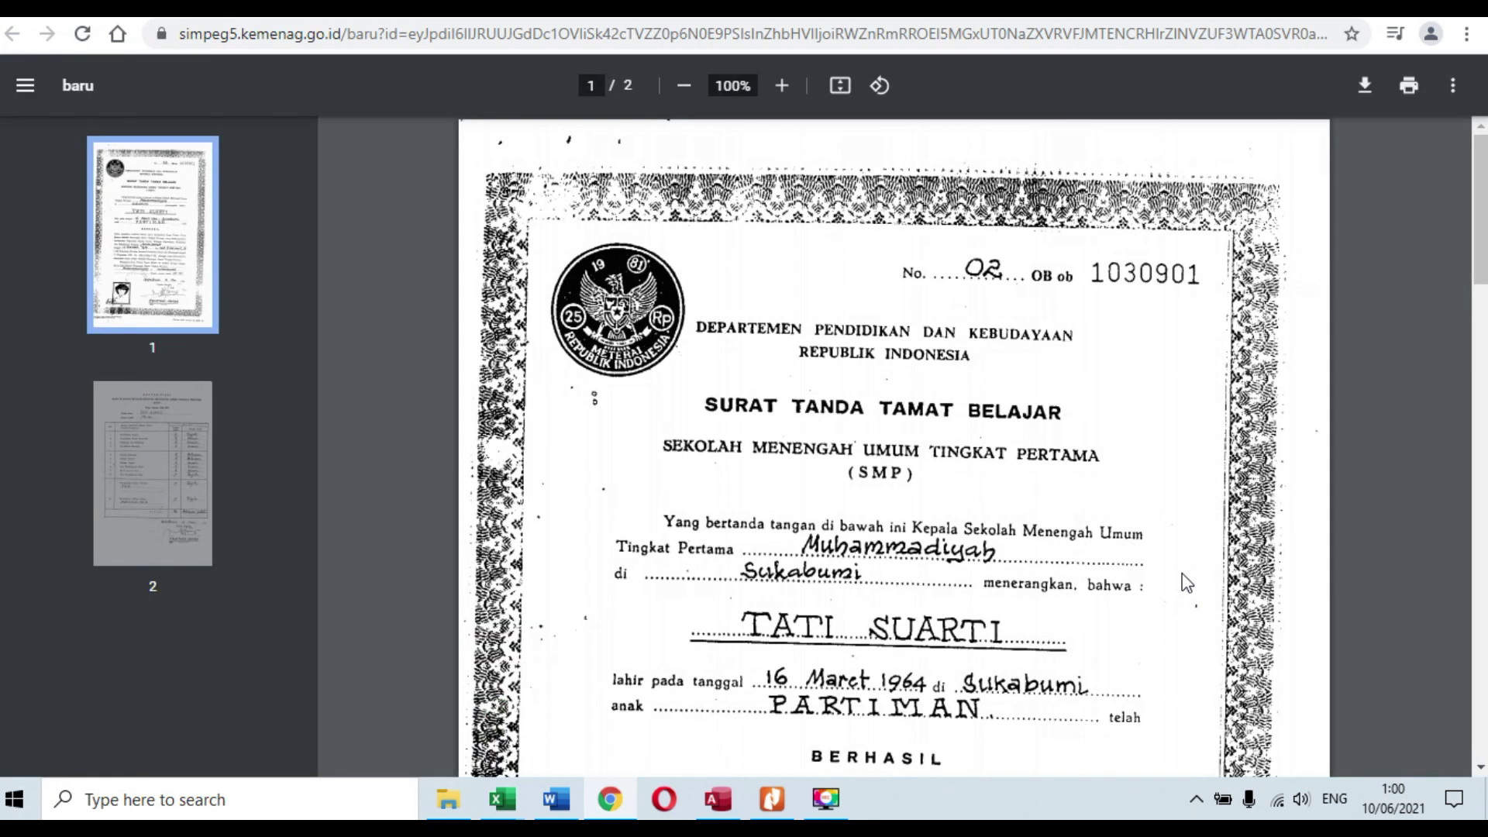
scroll(1186, 583, "down", 10)
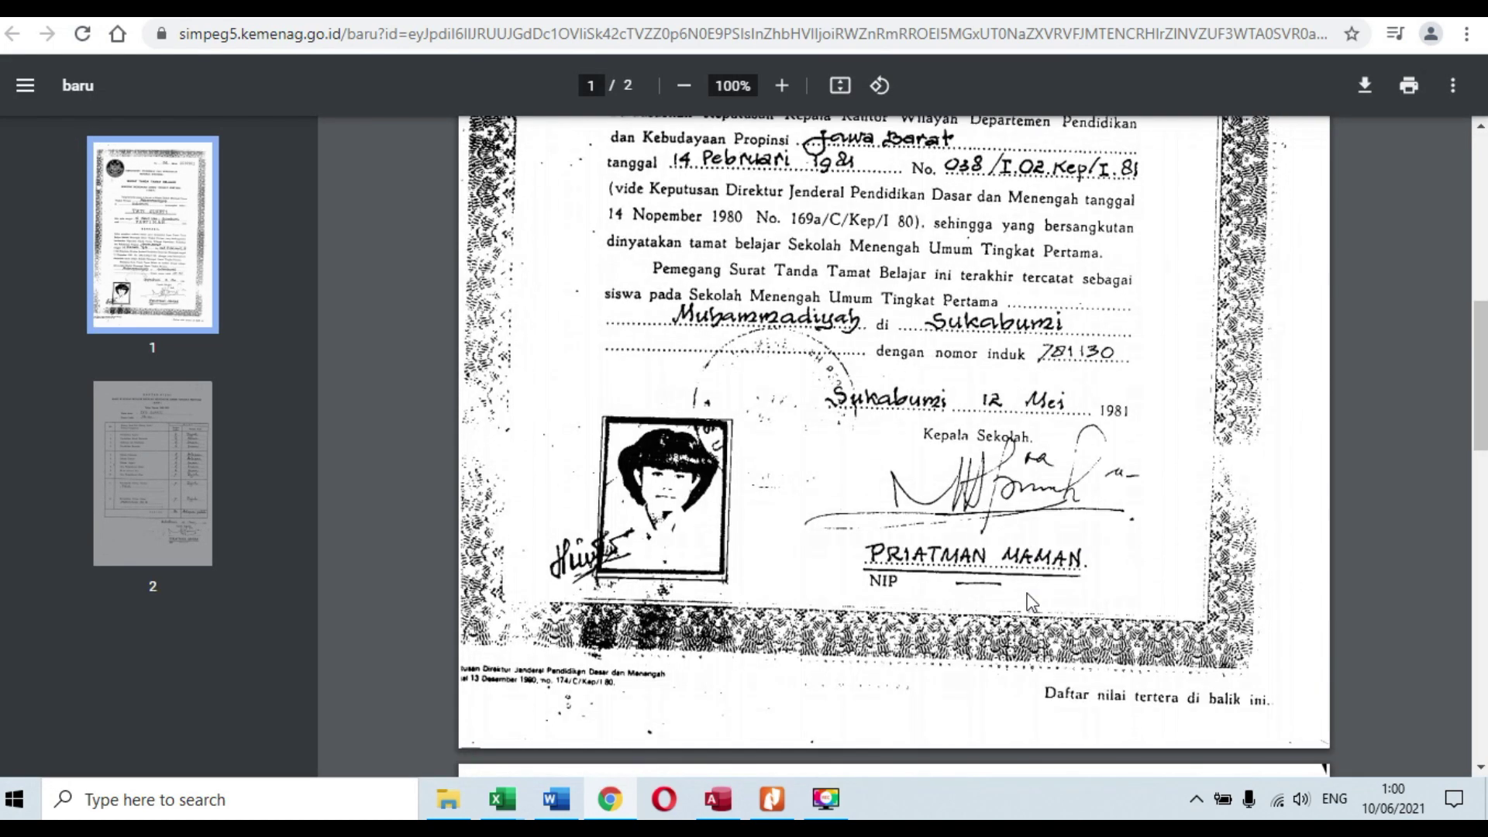
scroll(927, 595, "down", 7)
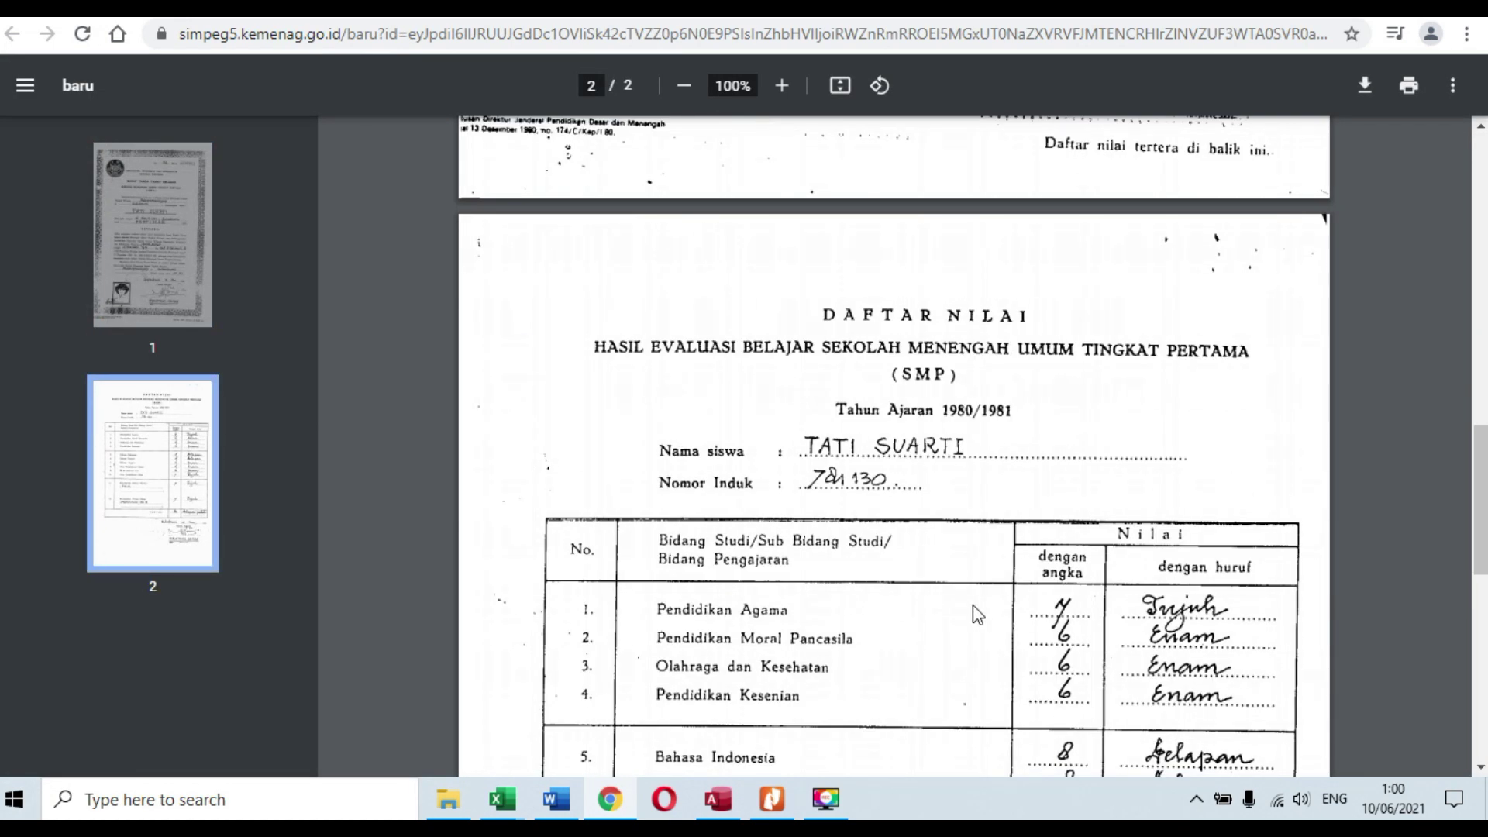
left_click(671, 21)
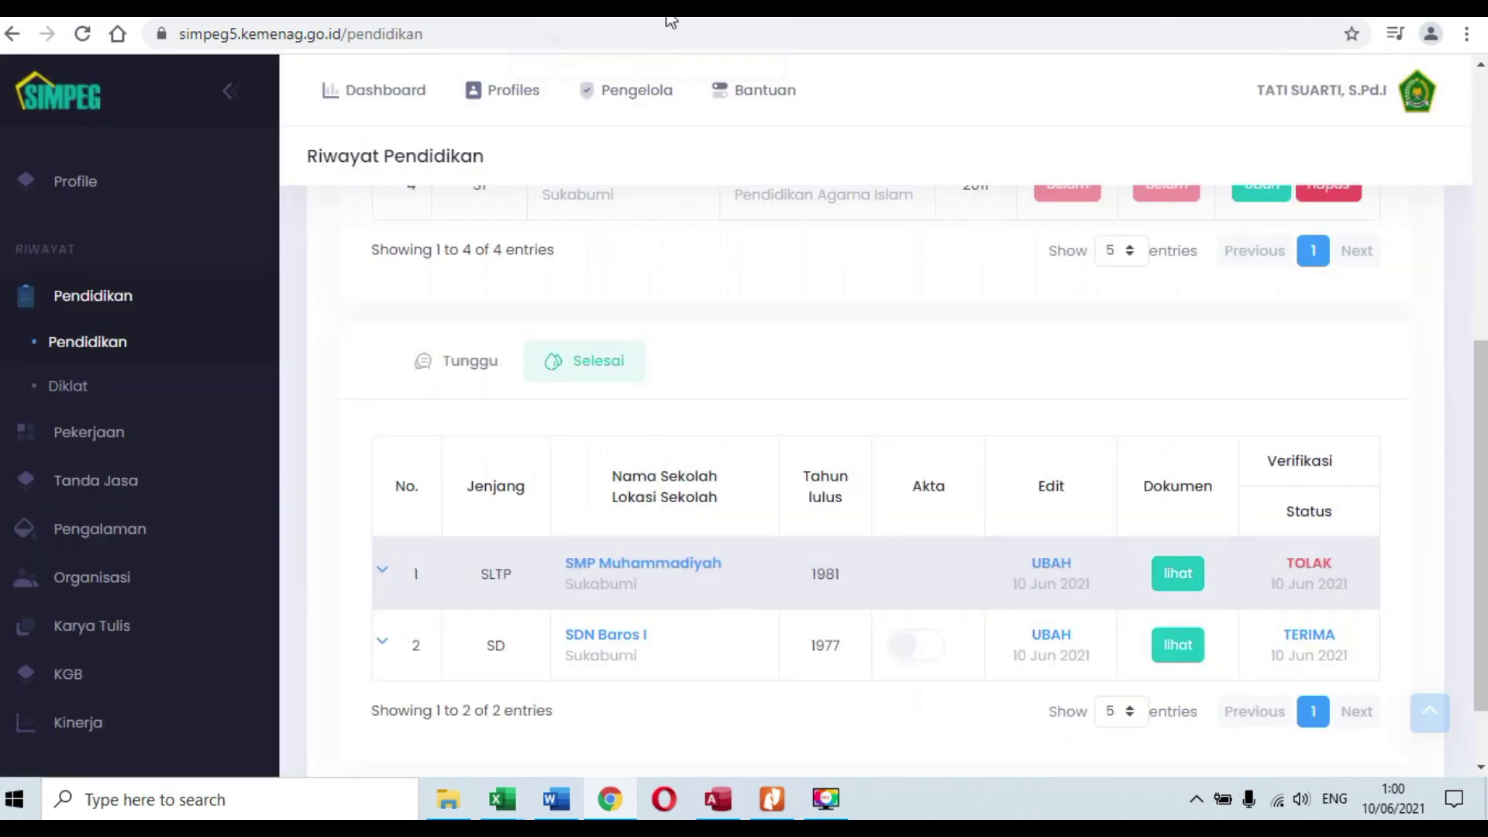
scroll(1030, 418, "down", 2)
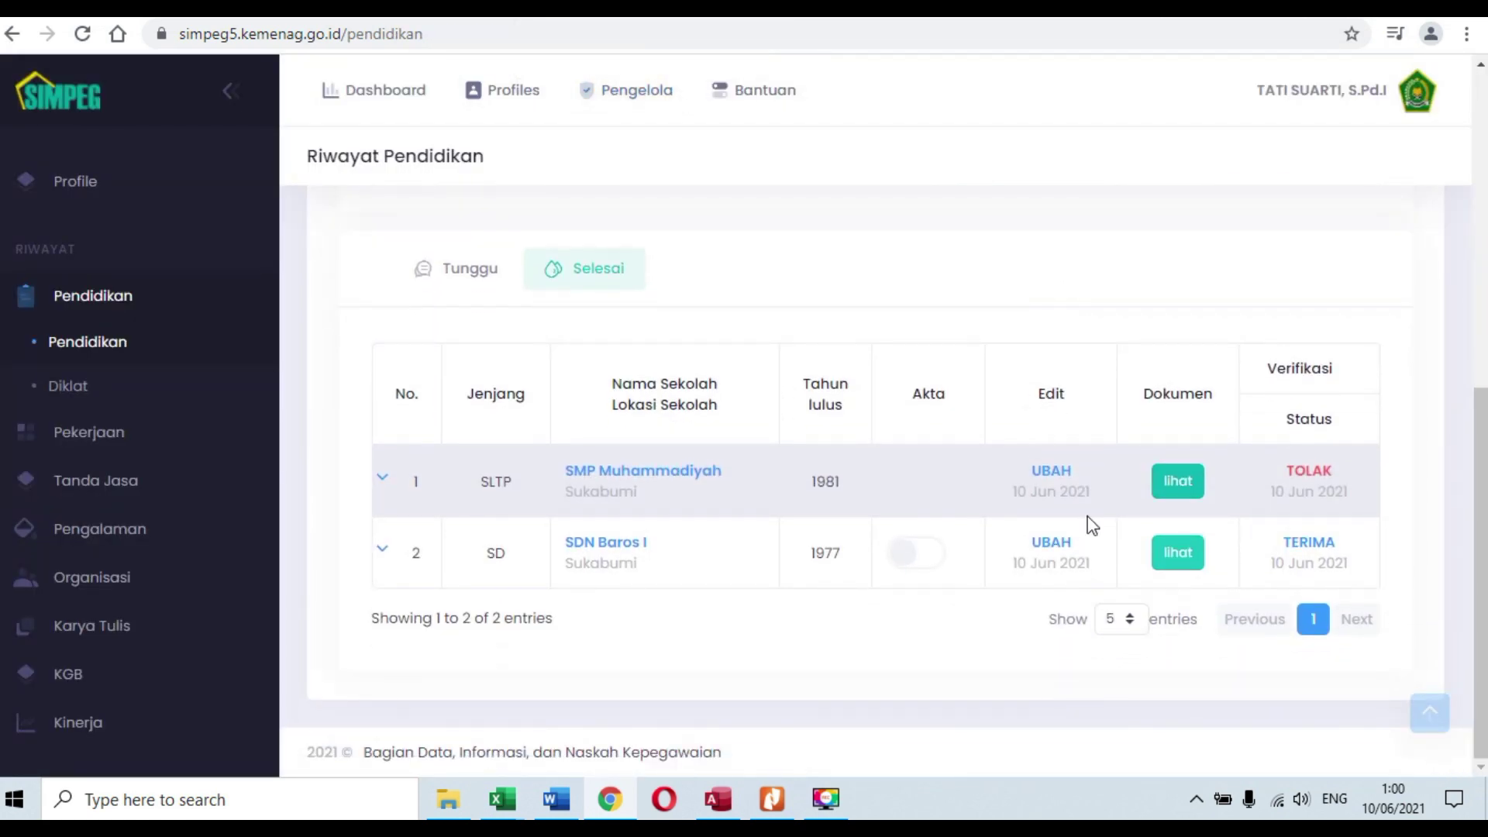
scroll(1160, 499, "up", 5)
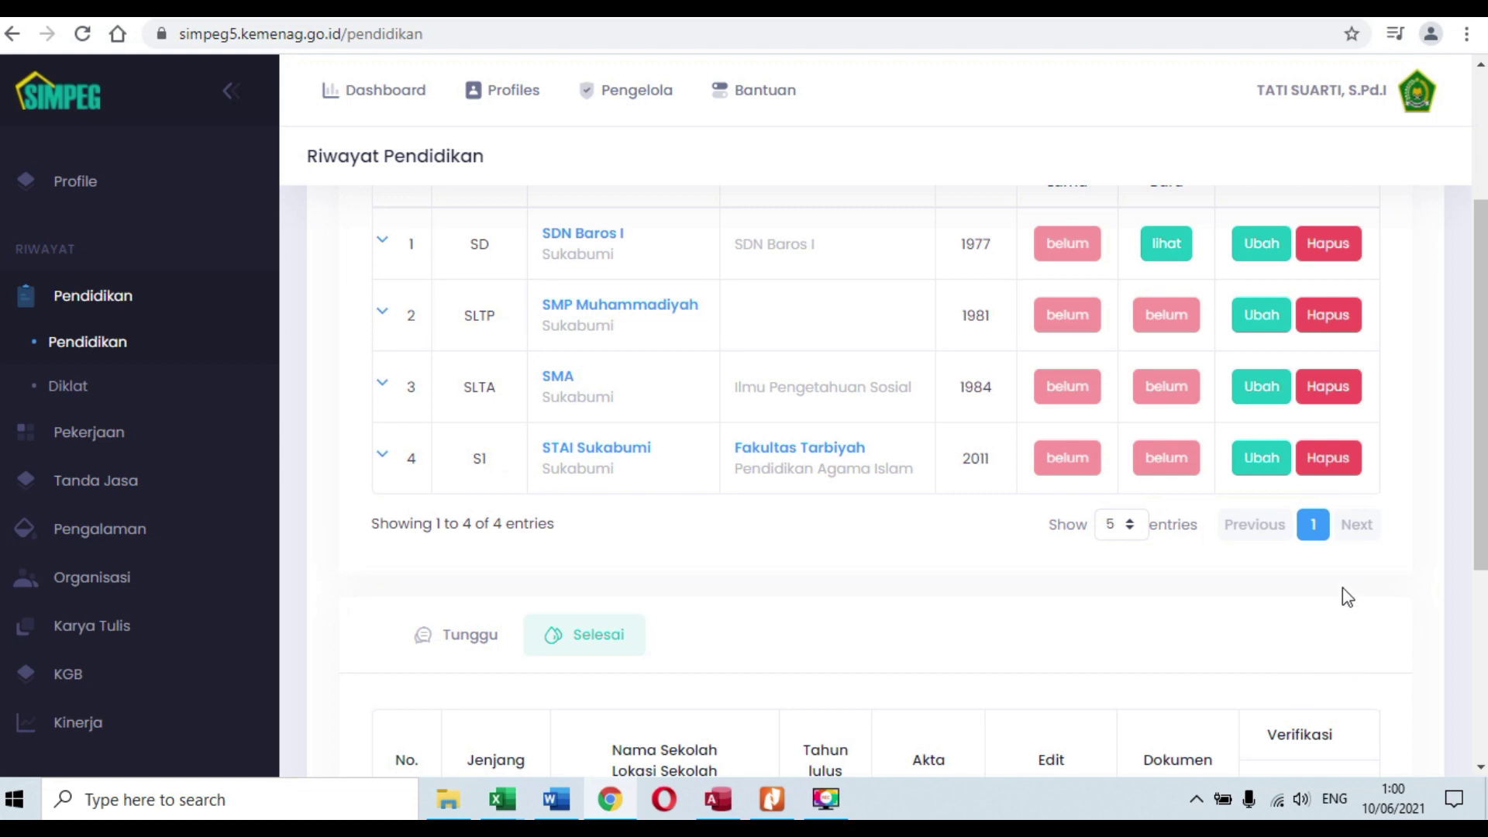
scroll(1161, 615, "down", 5)
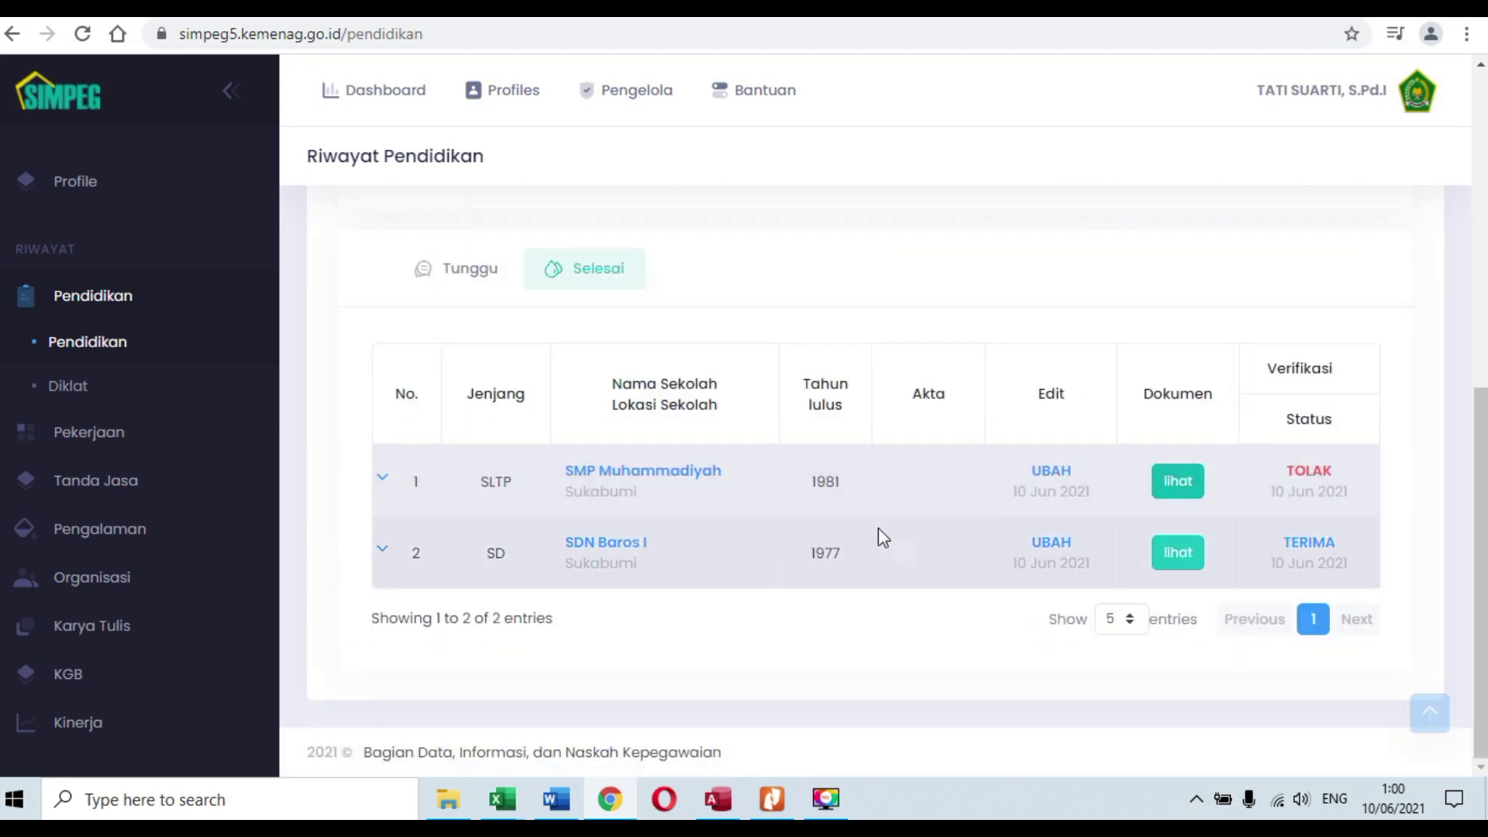
scroll(1035, 504, "up", 5)
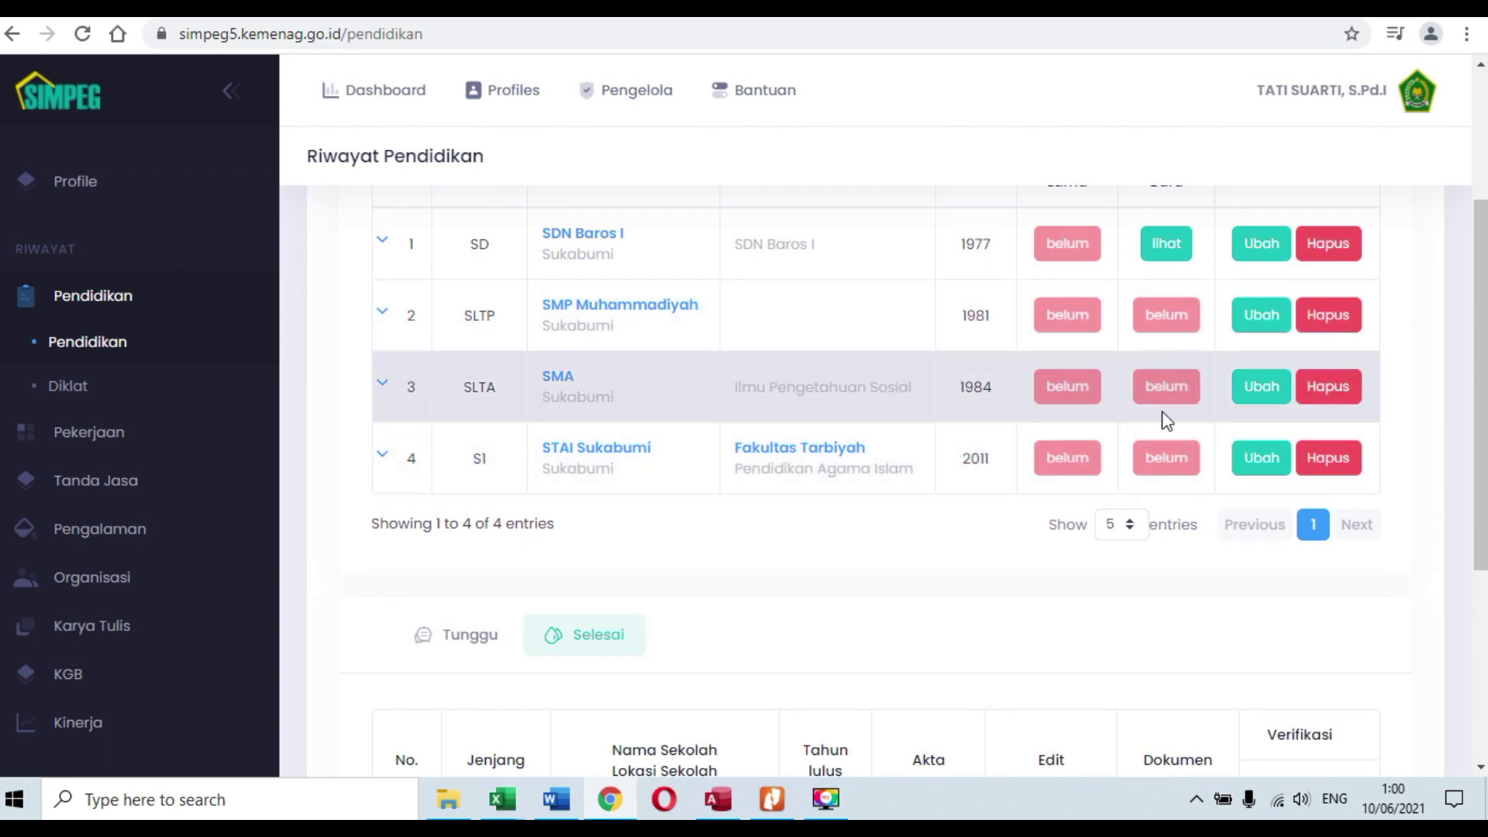
left_click(1262, 316)
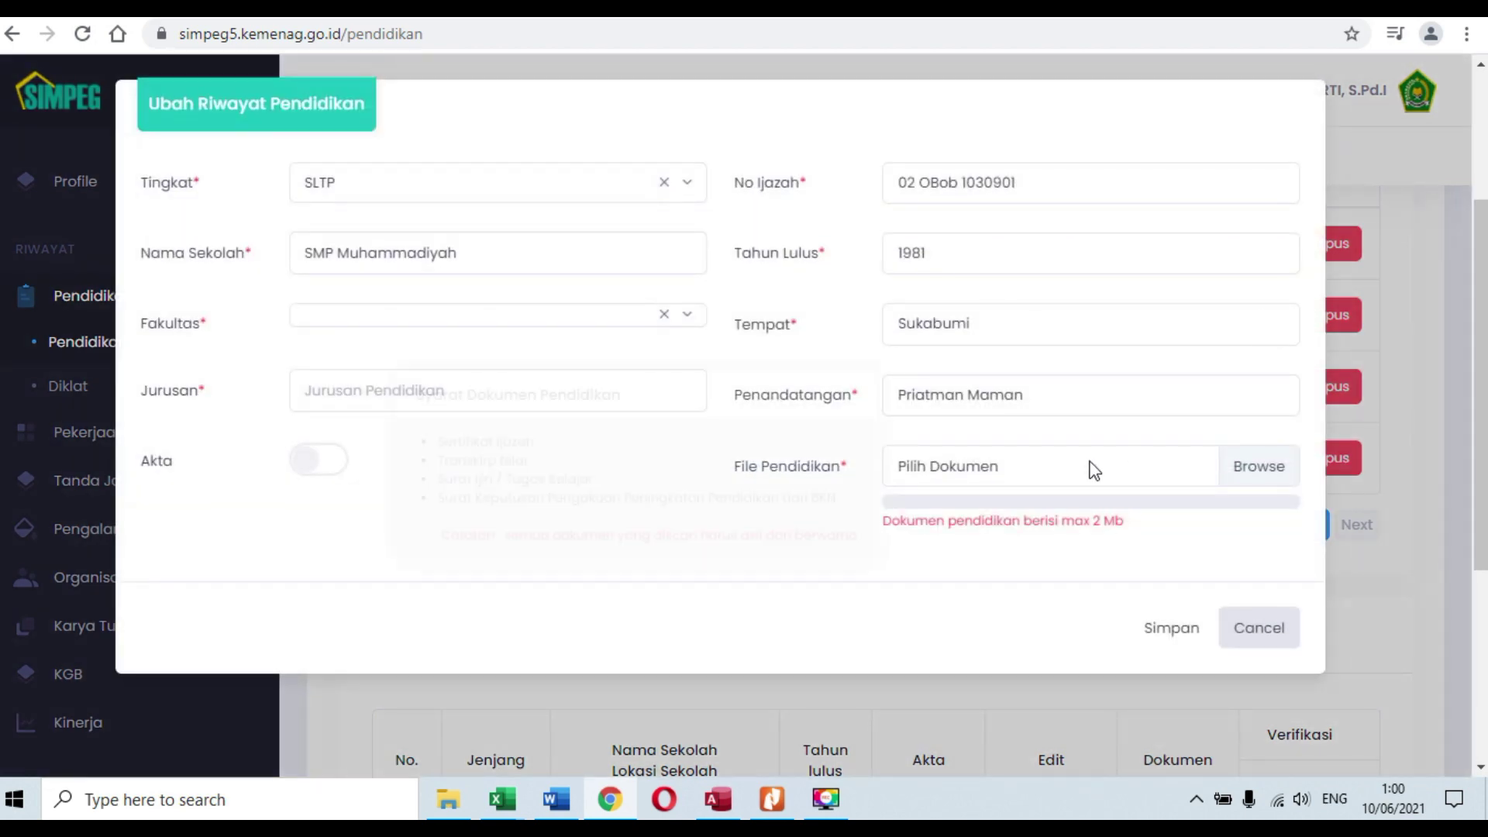
left_click(1093, 469)
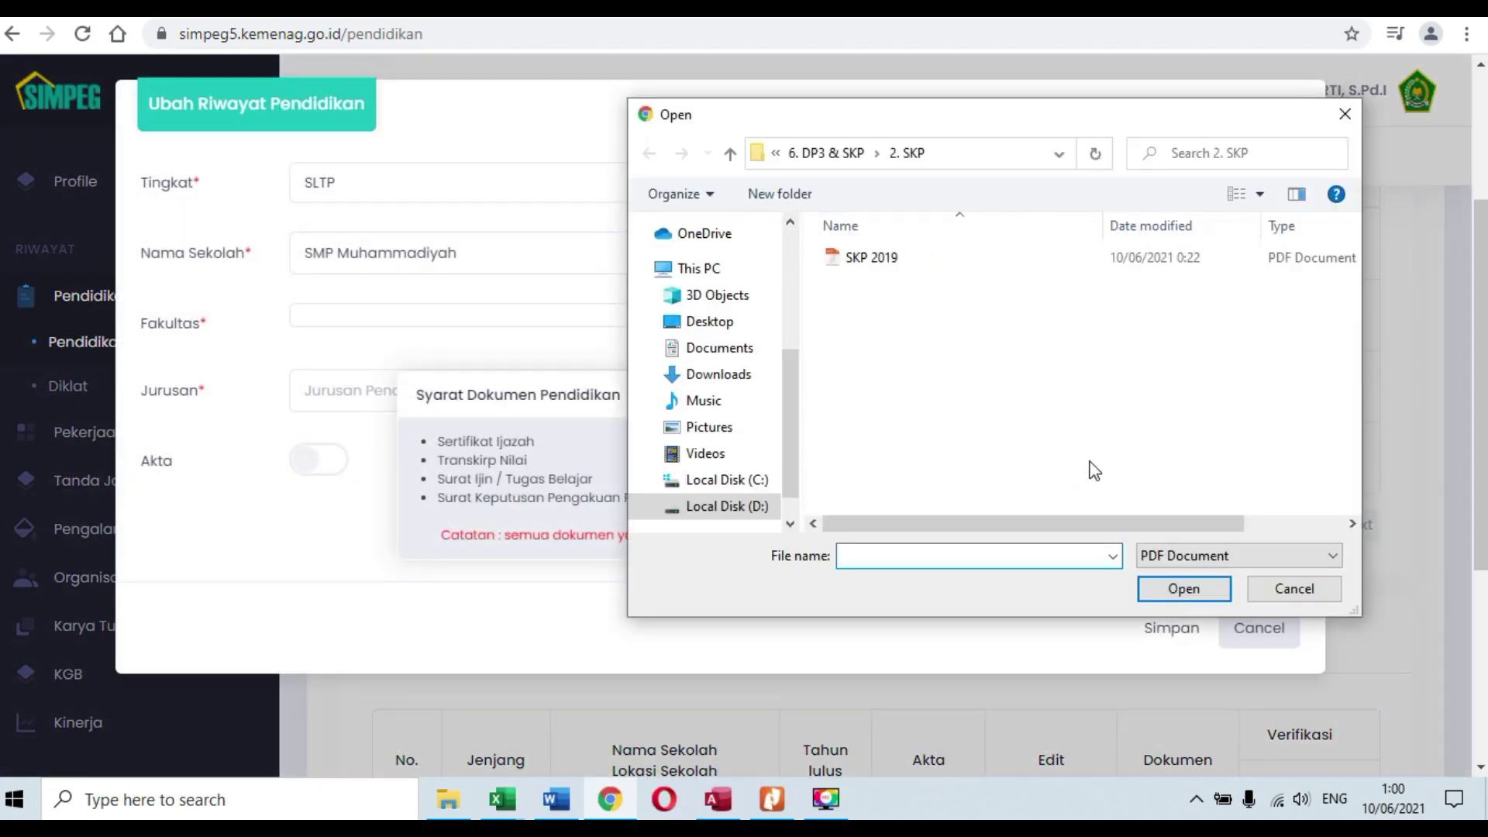
left_click(1317, 589)
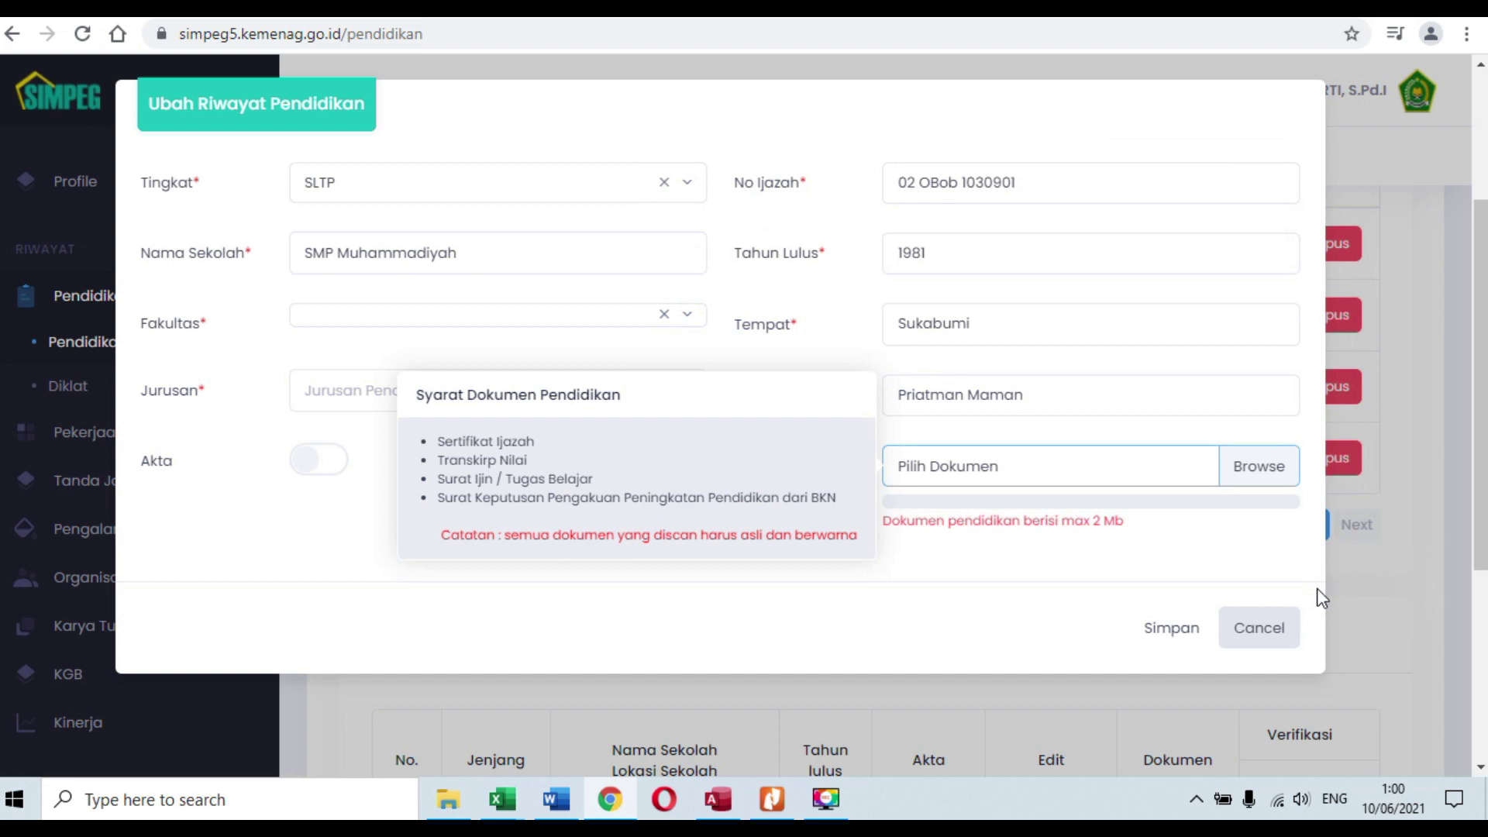
left_click(1167, 644)
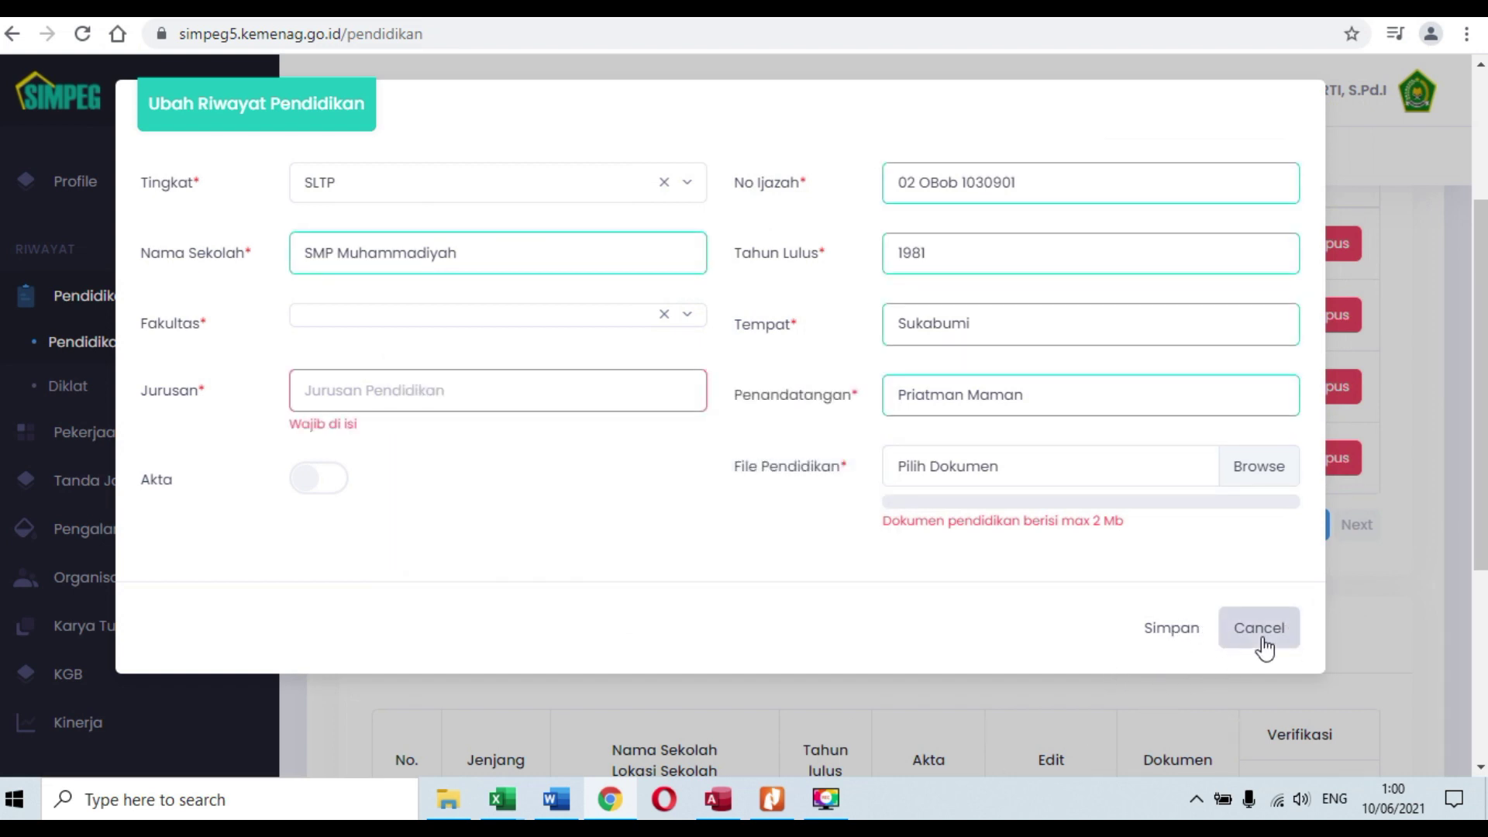
left_click(1256, 628)
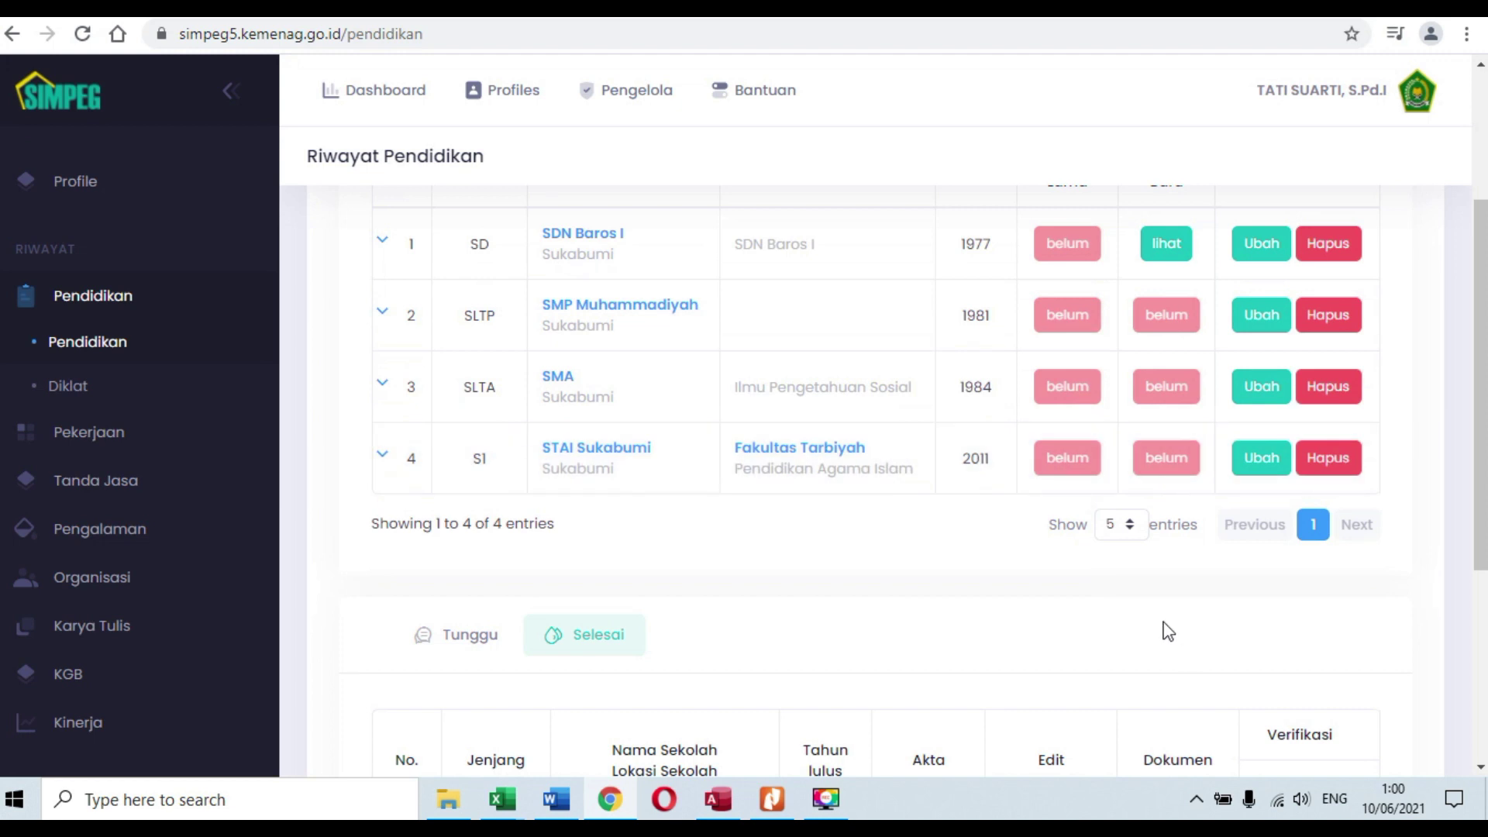